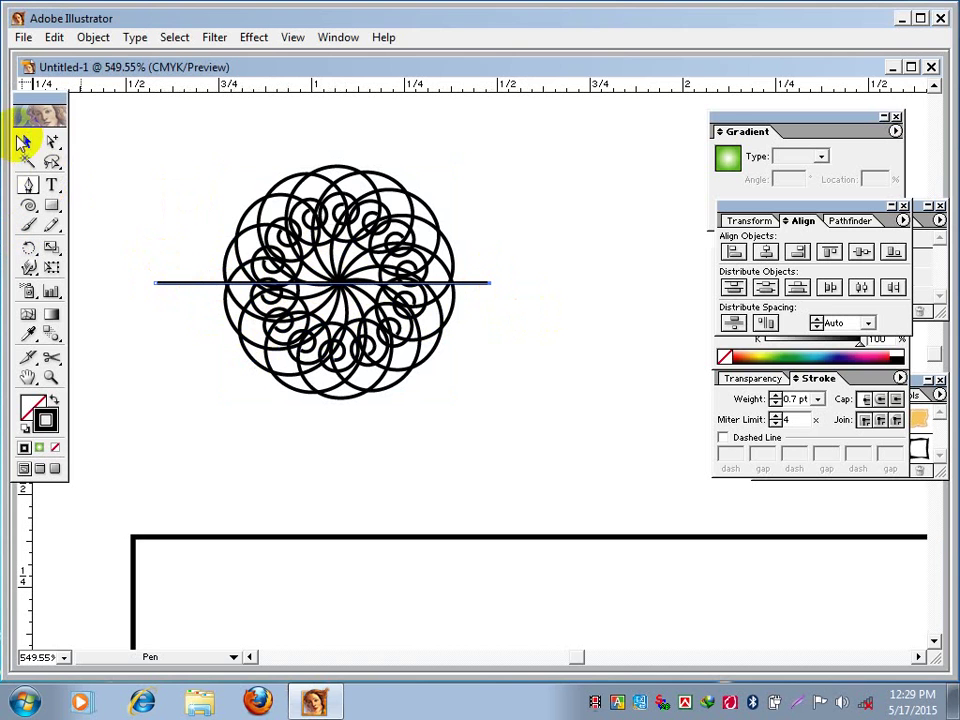
Shift the horizontal line slightly down across the rosette and split both with the Pathfinder Divide operation
left_click(27, 142)
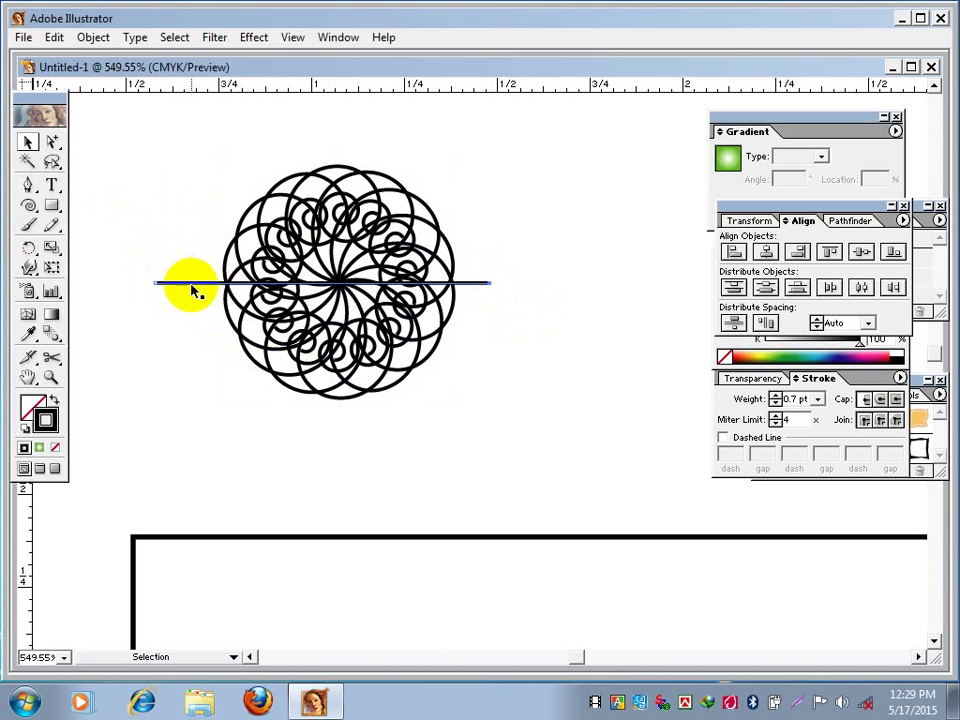
left_click_drag(193, 285, 201, 292)
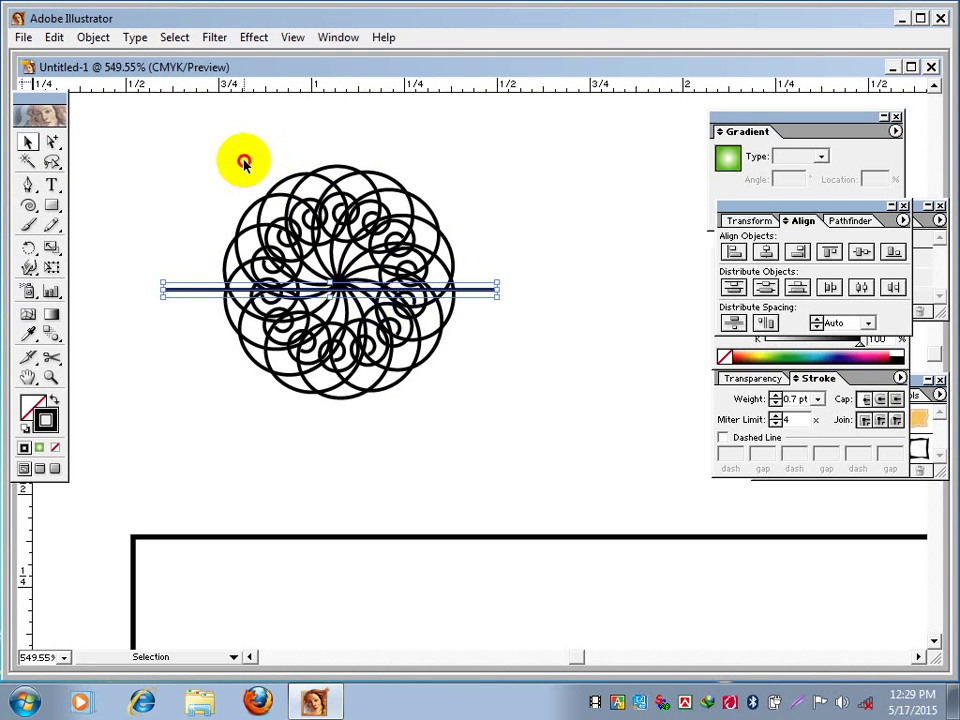
left_click_drag(245, 160, 471, 417)
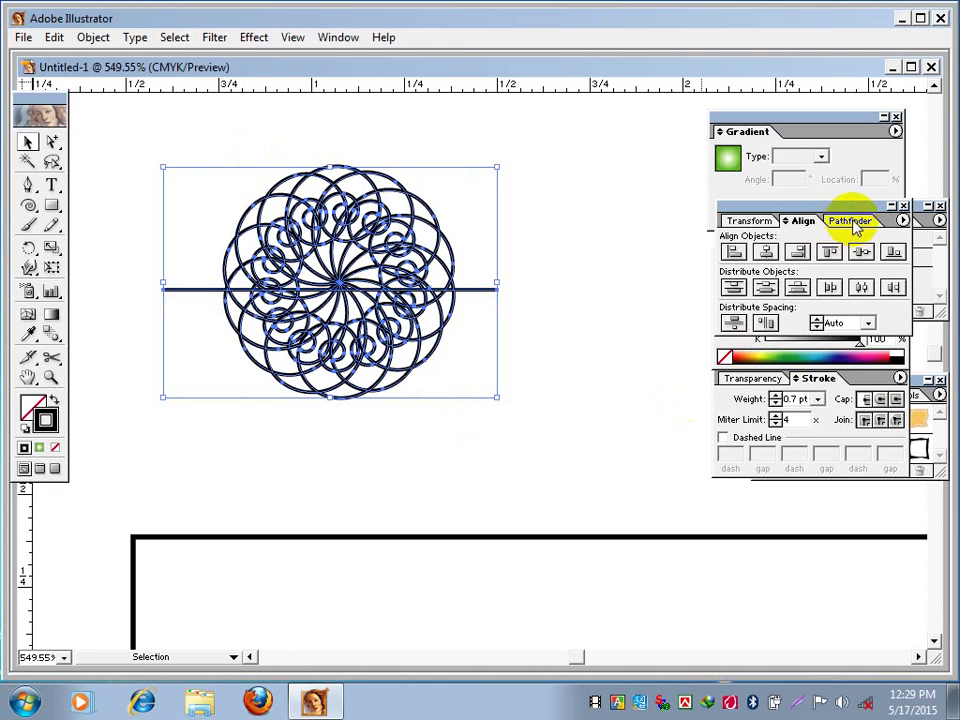
left_click_drag(847, 214, 649, 146)
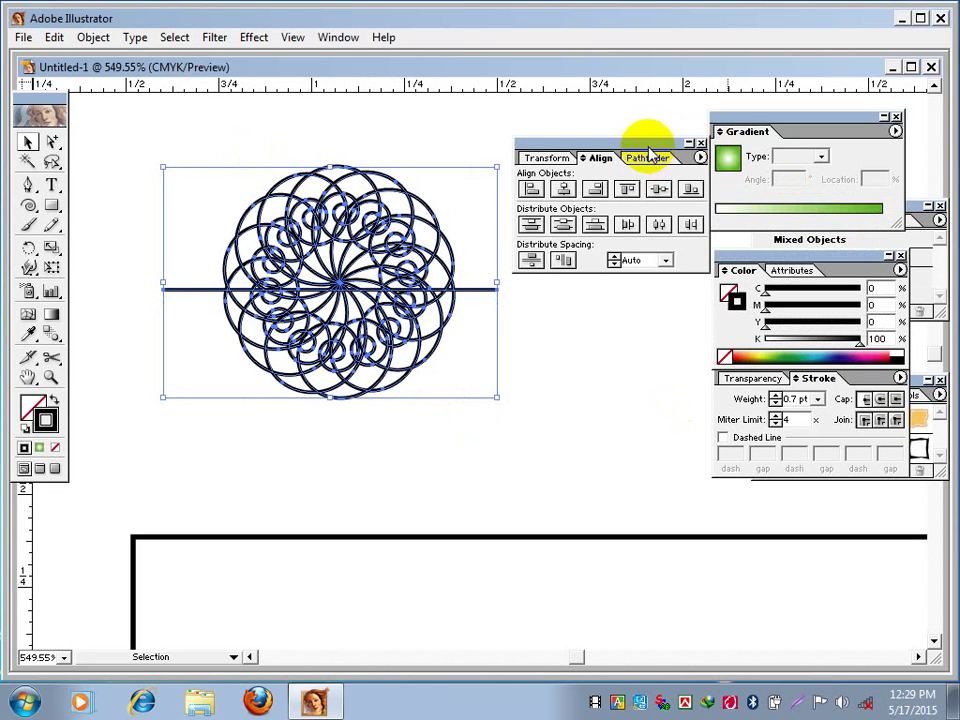
left_click(648, 159)
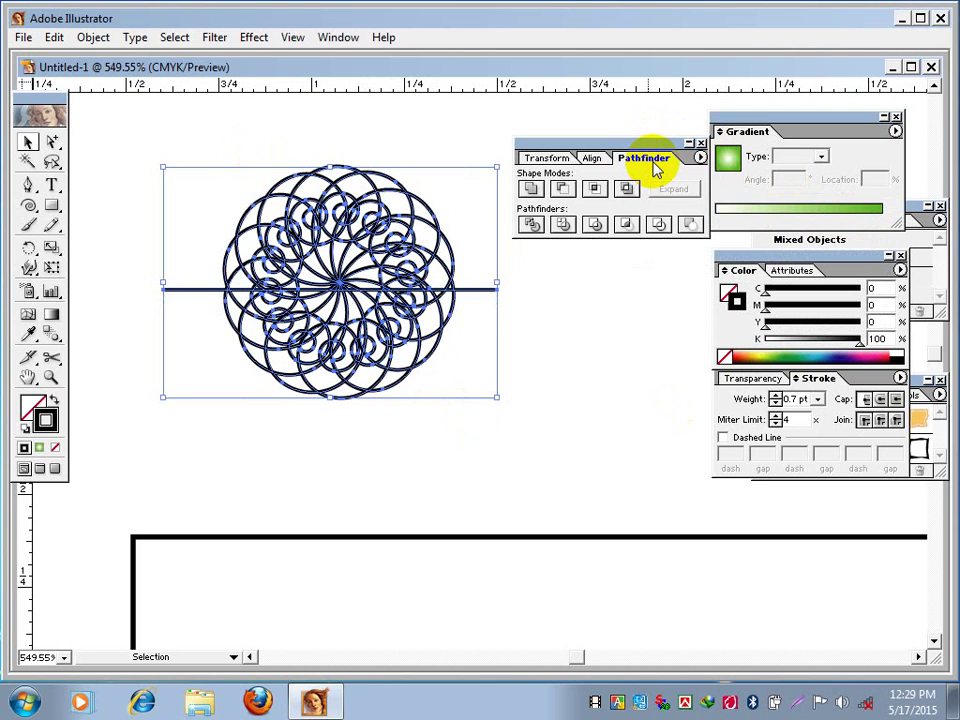
left_click(531, 228)
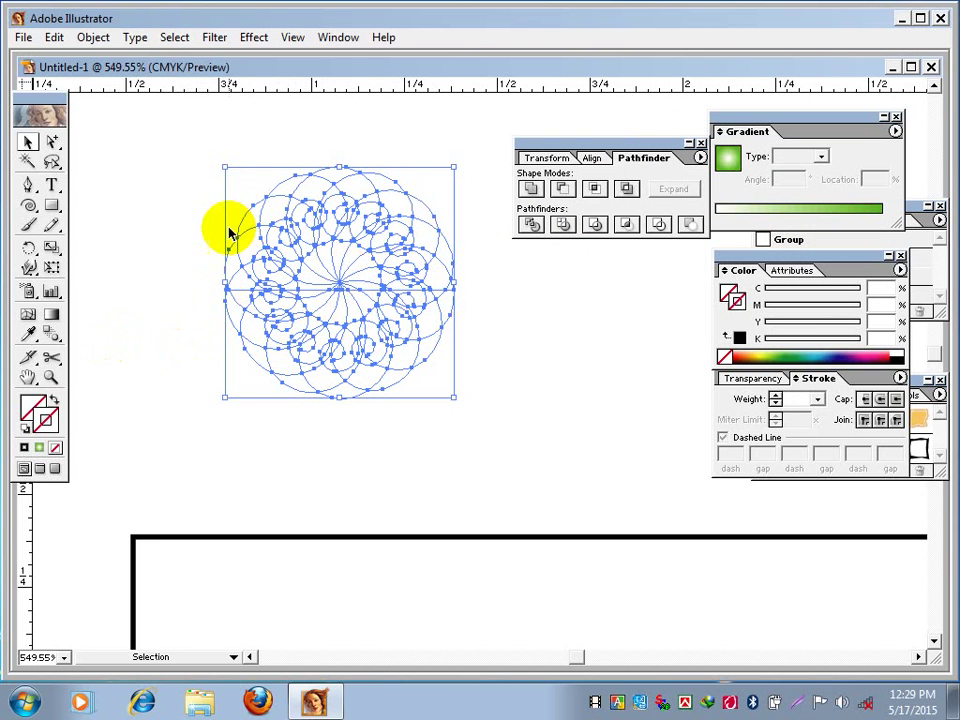
Give the divided rosette group a black stroke with a weight of 0.5 pt
left_click(25, 452)
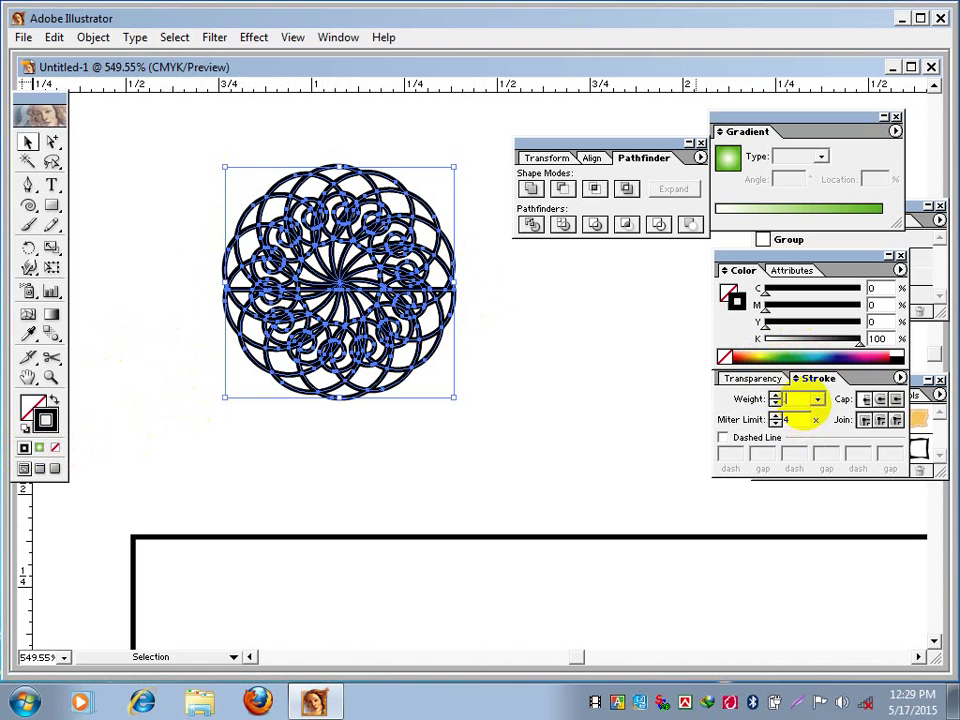
key("Return")
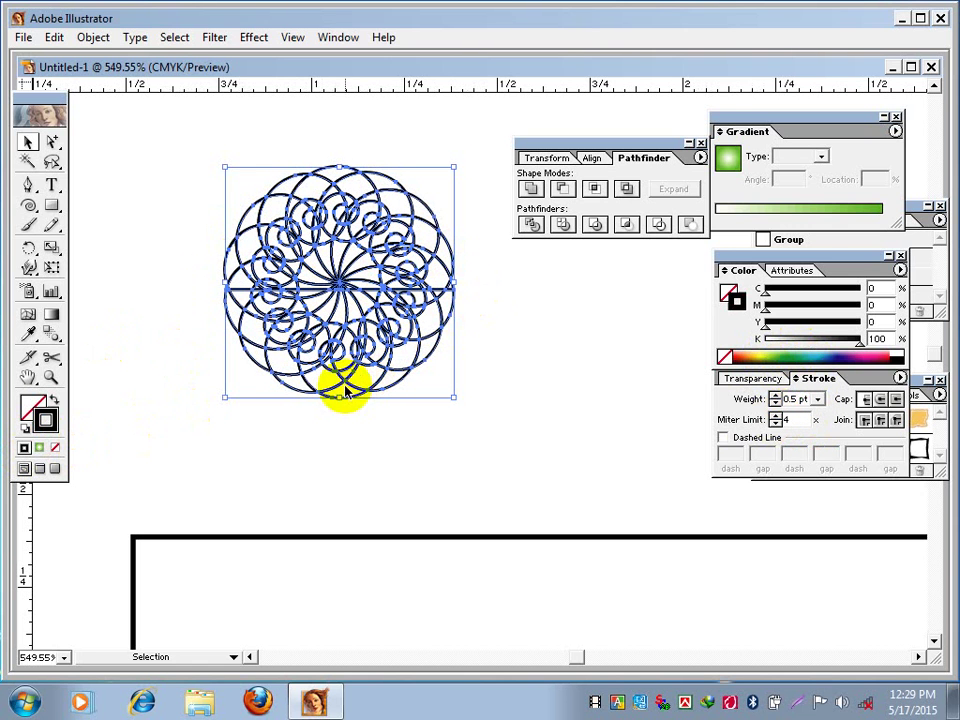
left_click(482, 304)
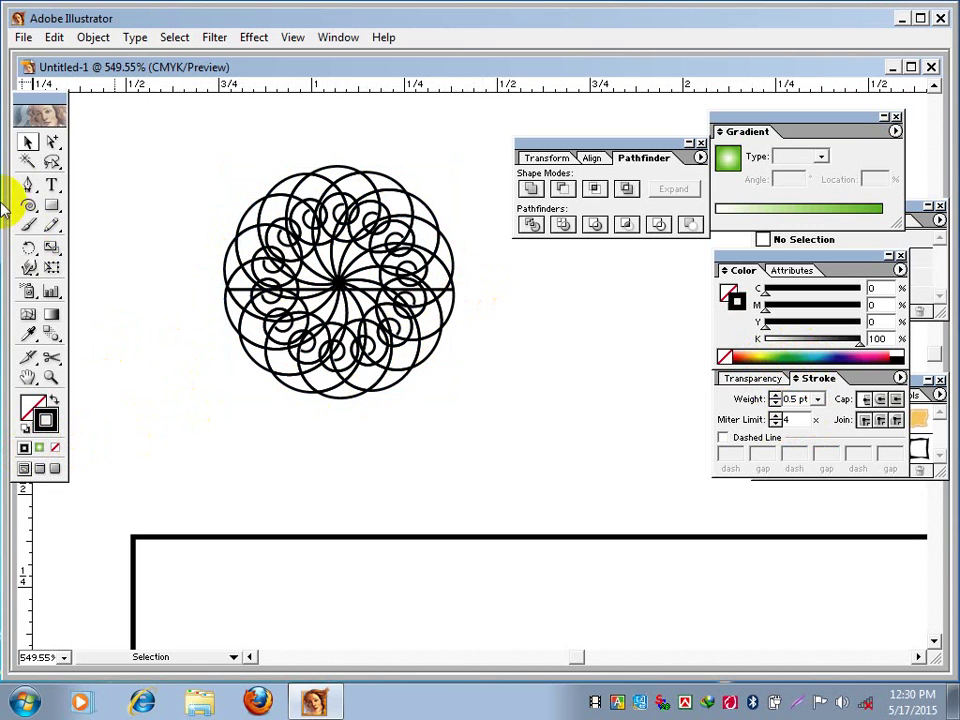
Delete the rosette's lower half below the dividing line, using Group Selection to pick its pieces
left_click(57, 145)
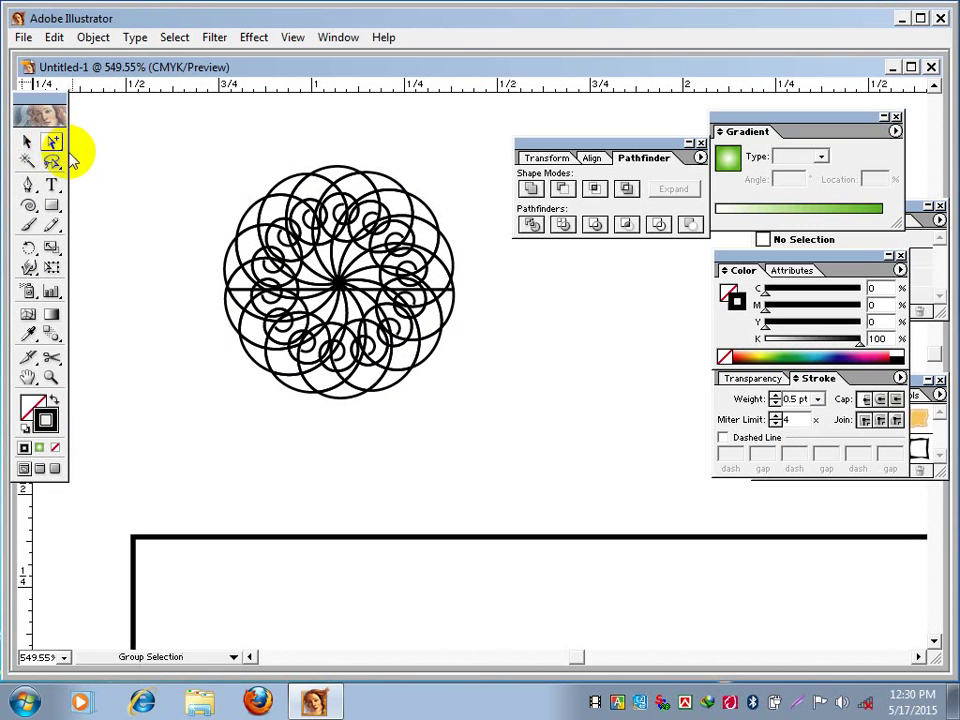
left_click(27, 143)
left_click(308, 258)
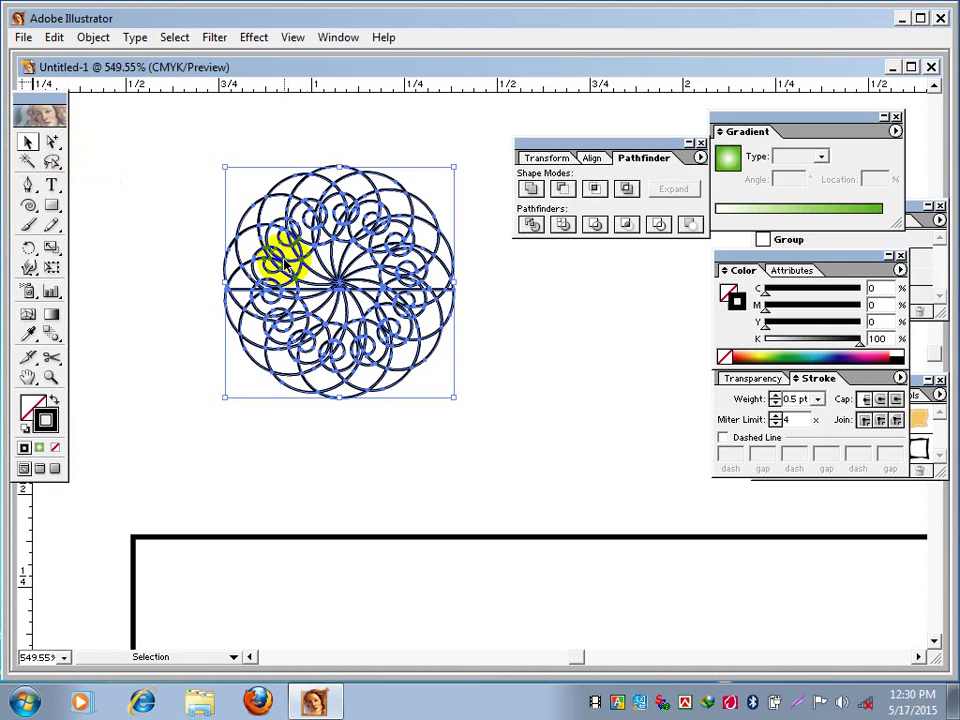
left_click(52, 145)
left_click_drag(559, 456, 193, 297)
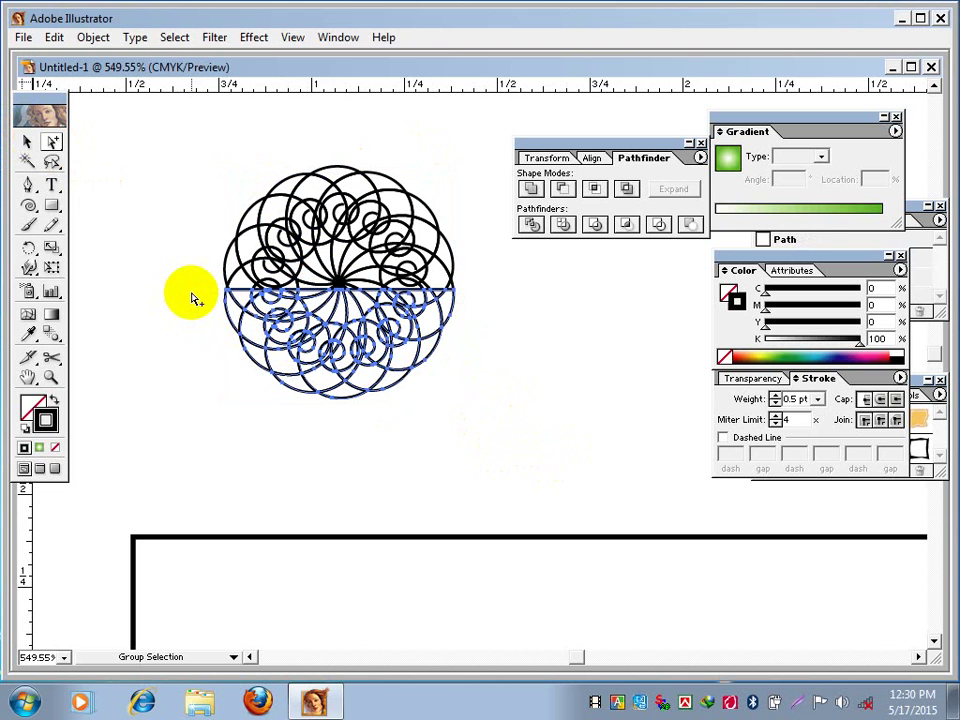
left_click(521, 446)
left_click_drag(563, 433, 162, 291)
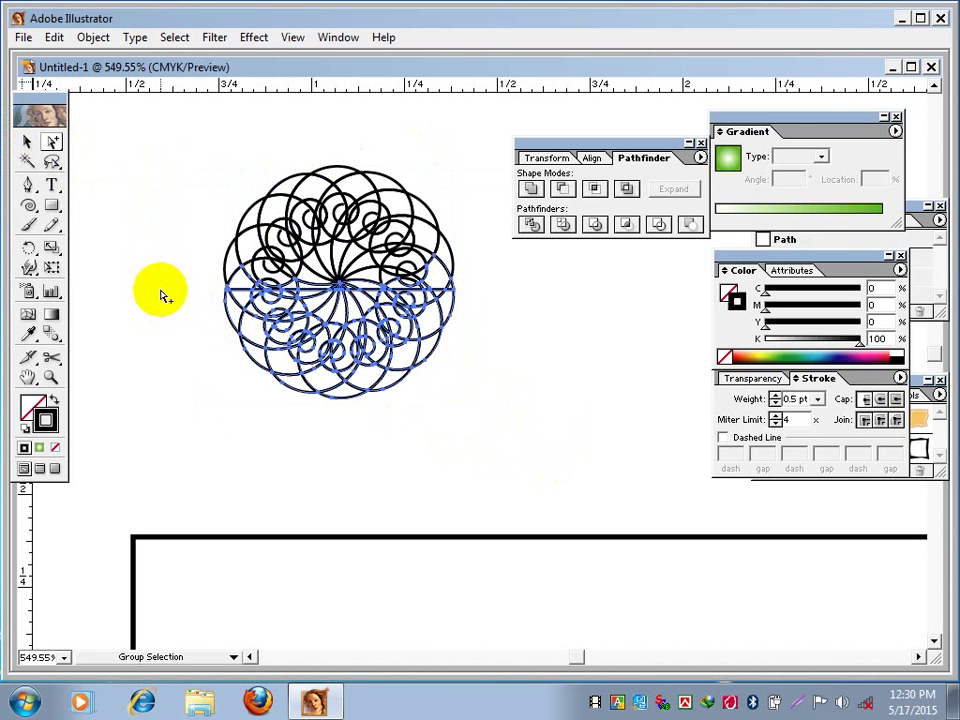
left_click_drag(556, 431, 169, 295)
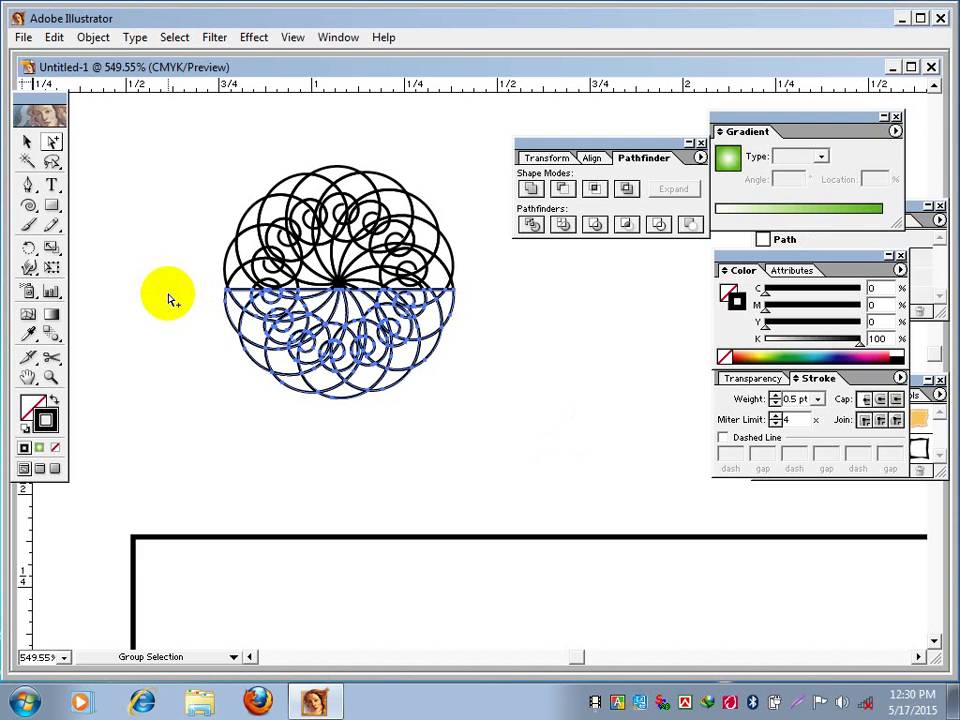
key("Delete")
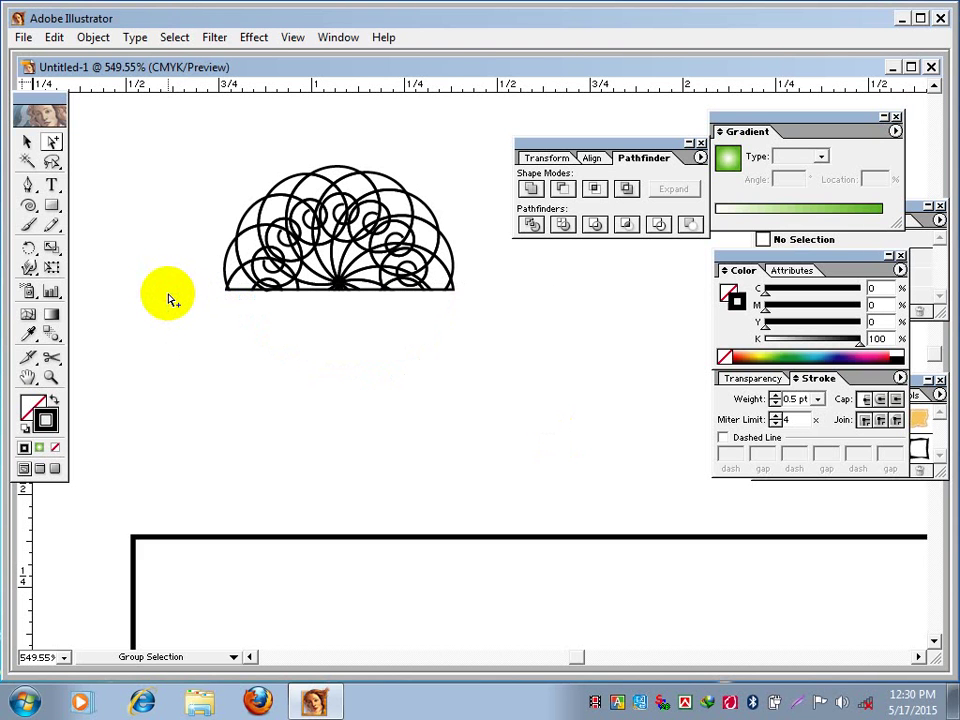
Move the half rosette to just above the inner rectangle's upper-left corner
left_click(27, 141)
left_click(350, 232)
left_click(394, 253, "ctrl+alt")
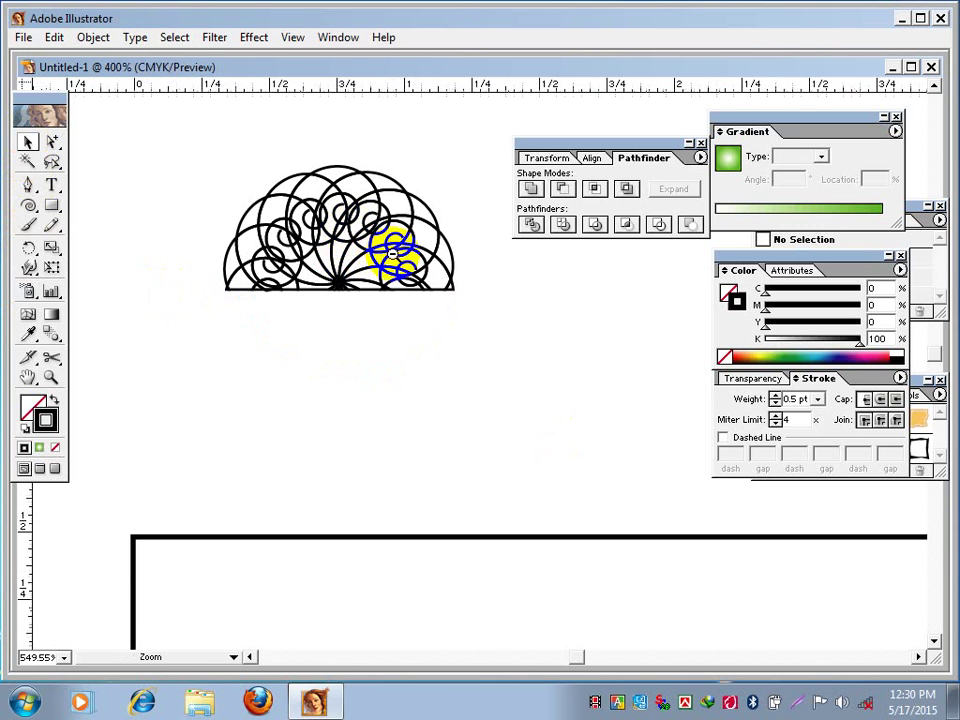
left_click(386, 449, "ctrl+alt")
left_click(499, 433, "ctrl+alt")
left_click_drag(529, 376, 161, 203)
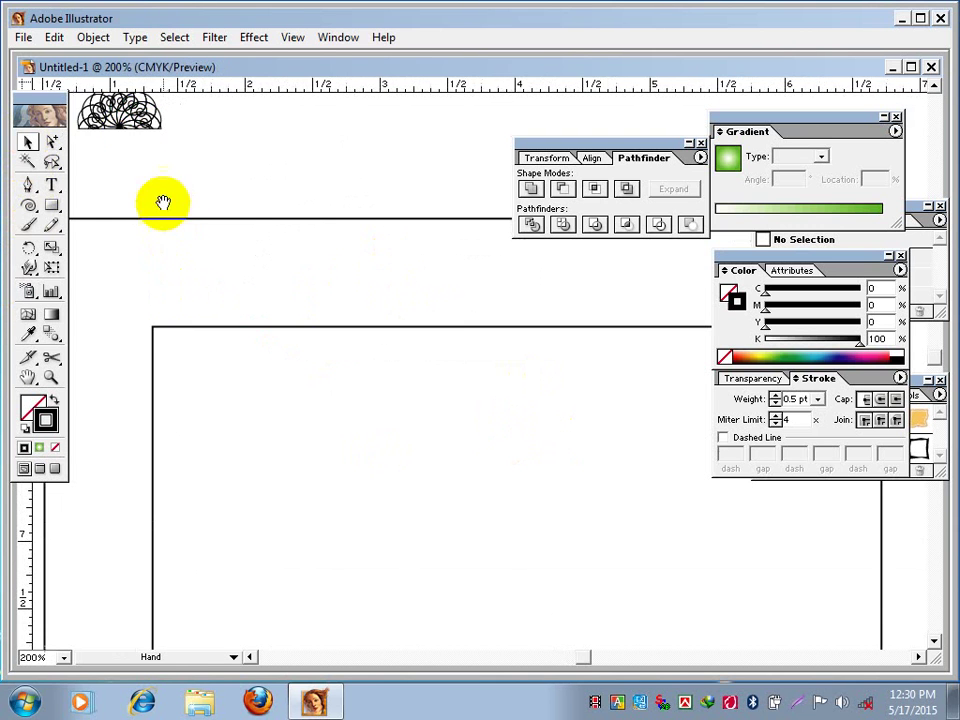
left_click(125, 114)
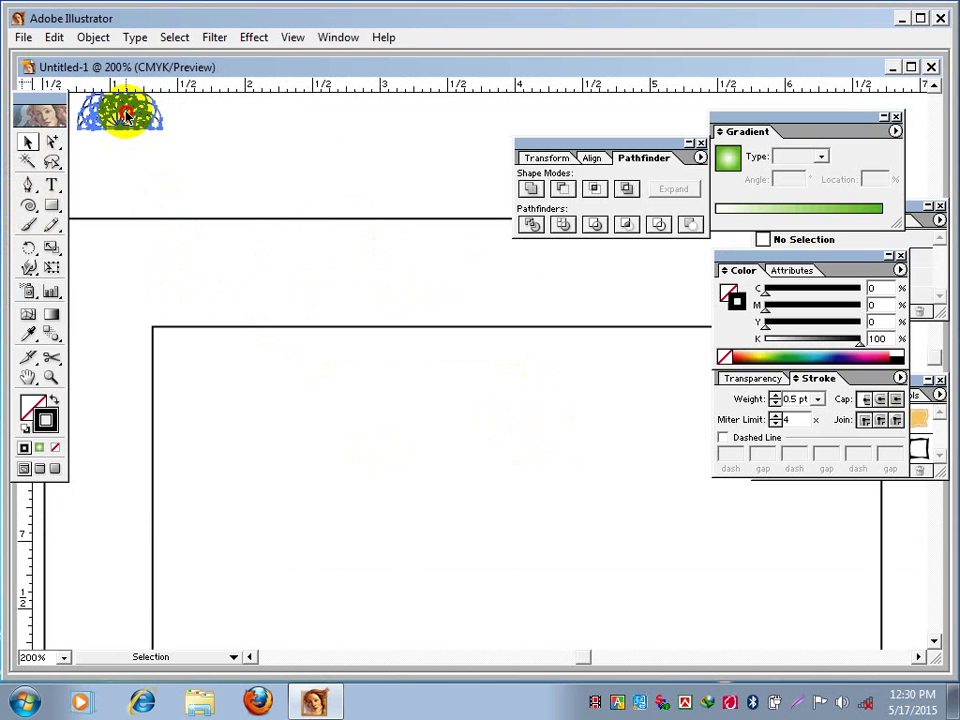
left_click_drag(127, 117, 203, 292)
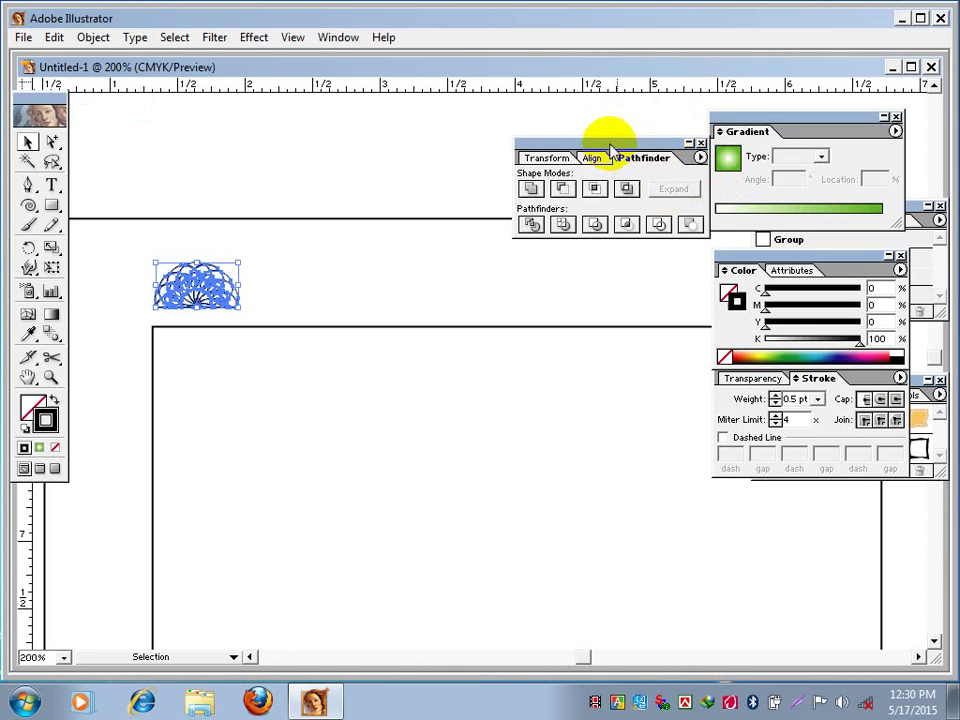
Copy the half rosette beside itself and repeat the copy six times, forming a row of eight above the inner rectangle
left_click_drag(612, 145, 551, 103)
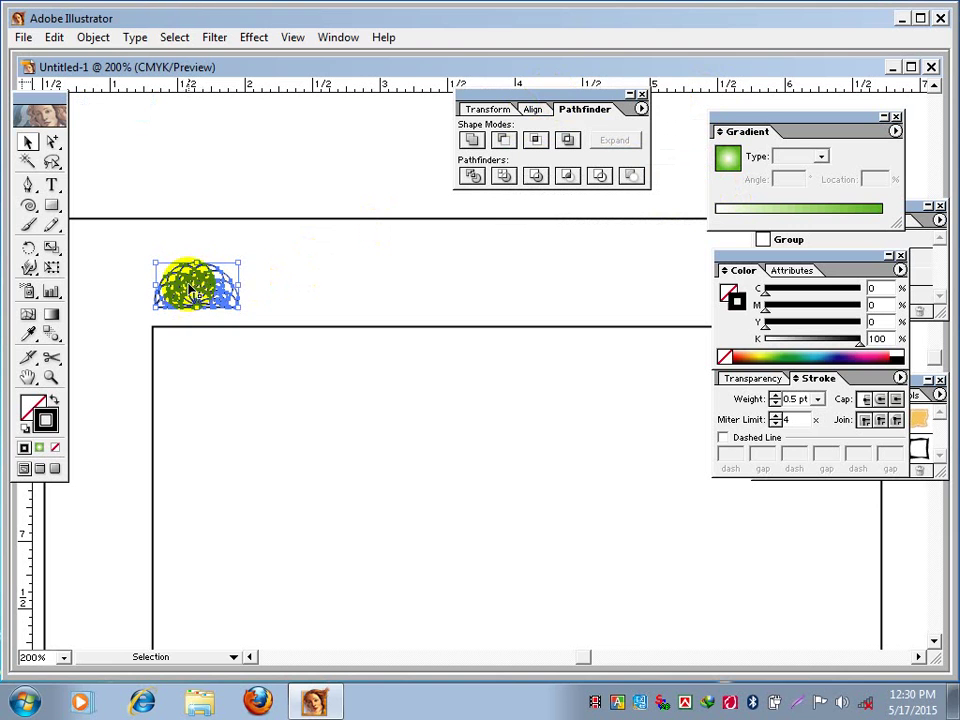
left_click_drag(190, 287, 283, 286)
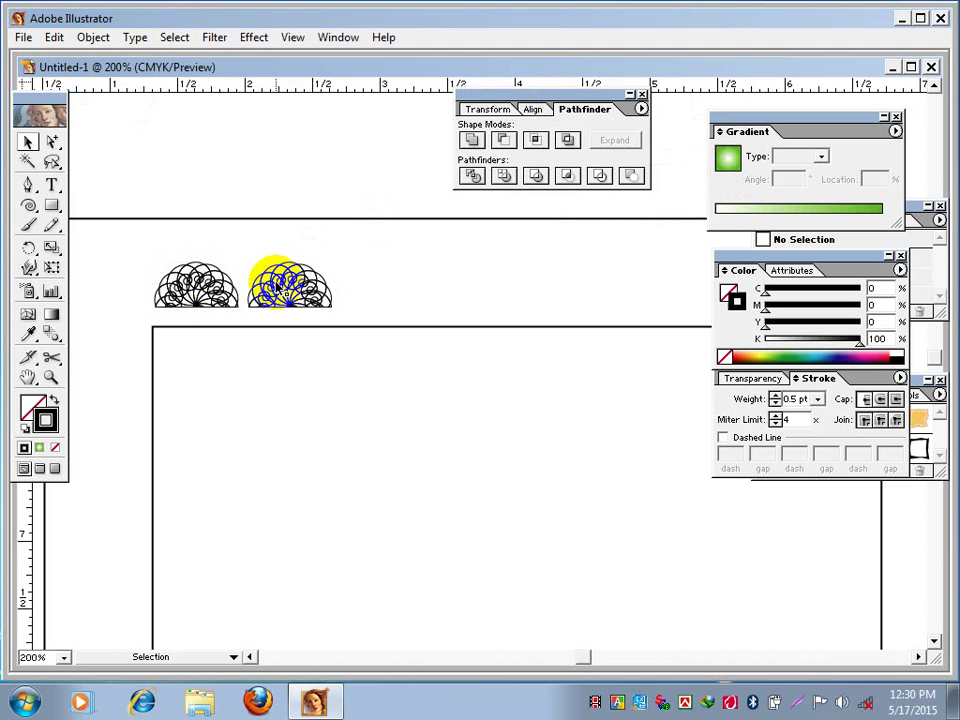
key("ctrl+minus")
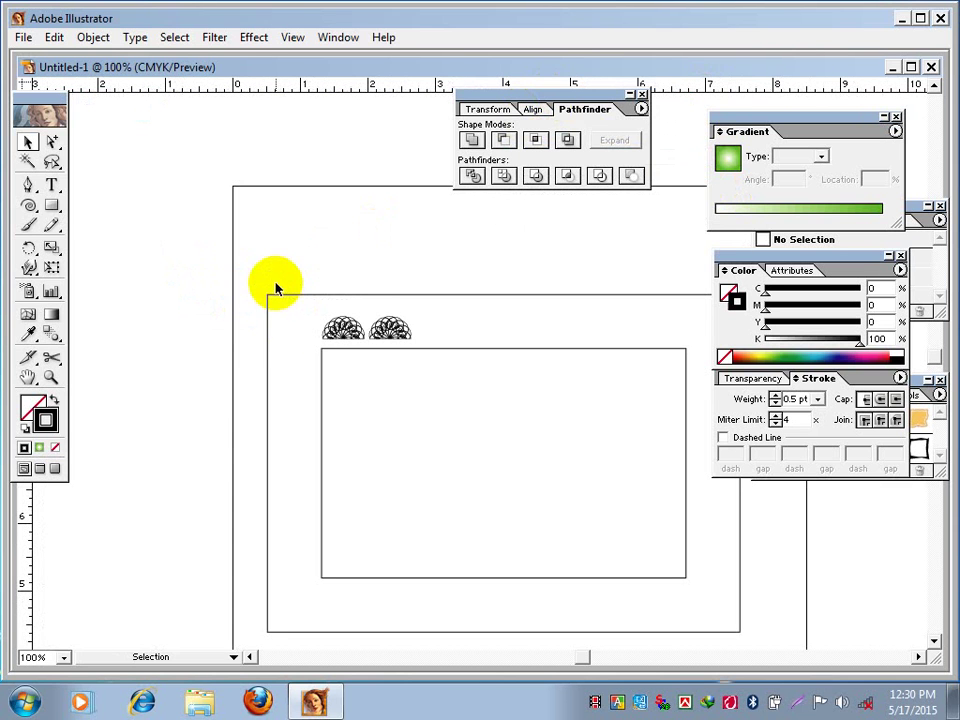
left_click(378, 337)
key("ctrl+d")
key("ctrl+d")
key("ctrl+d")
key("ctrl+d")
key("ctrl+d")
key("ctrl+d")
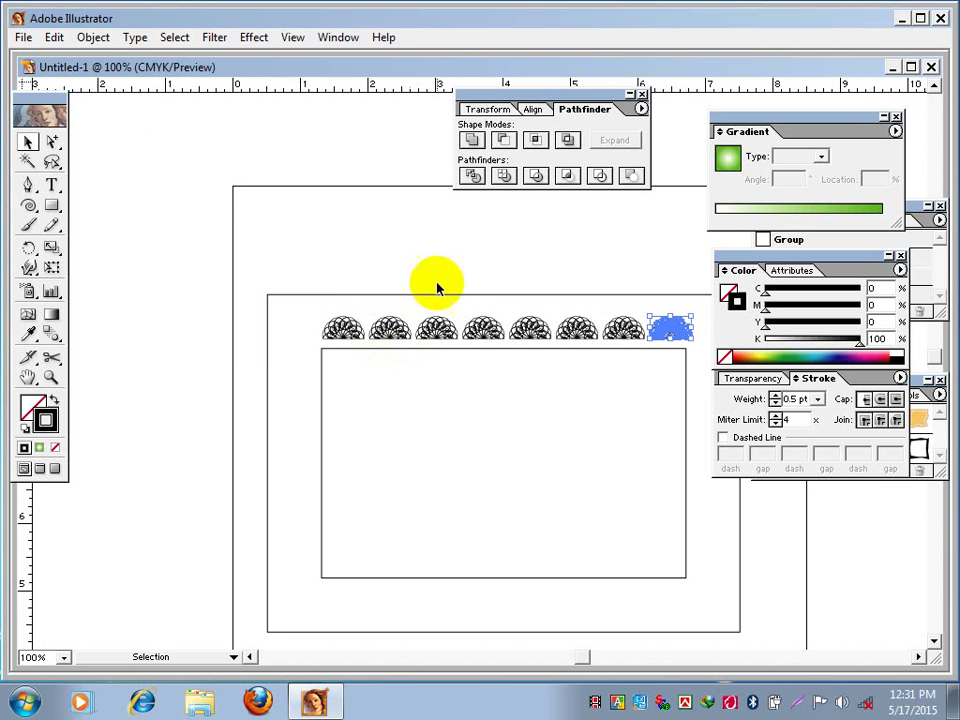
left_click(482, 253)
Duplicate the whole row of half rosettes to just below the inner rectangle
left_click_drag(576, 328, 418, 318)
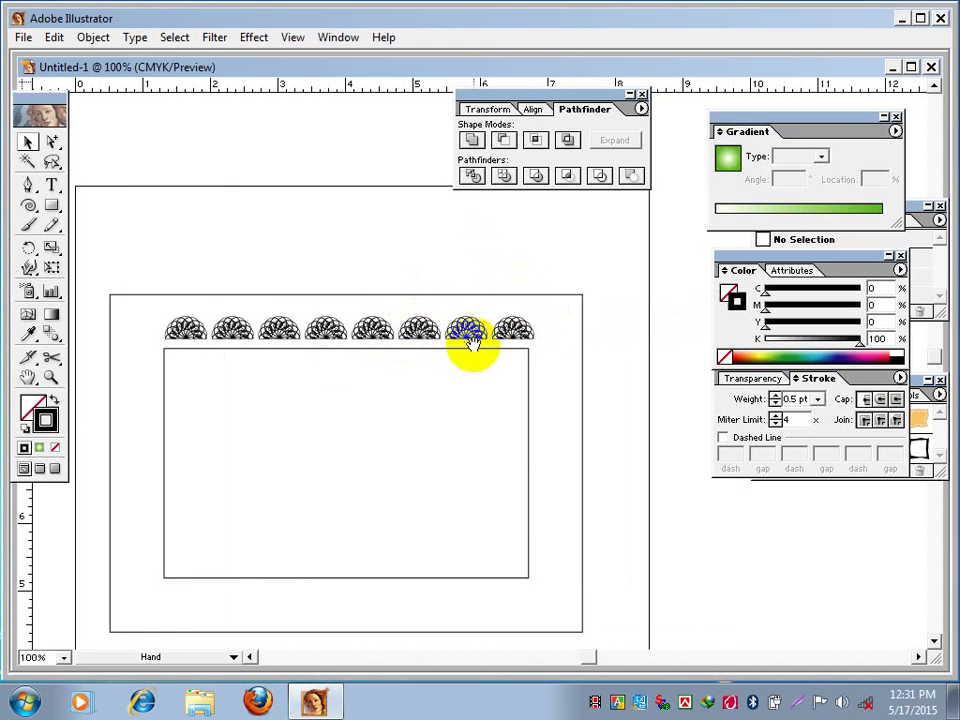
key("v")
left_click_drag(151, 320, 531, 340)
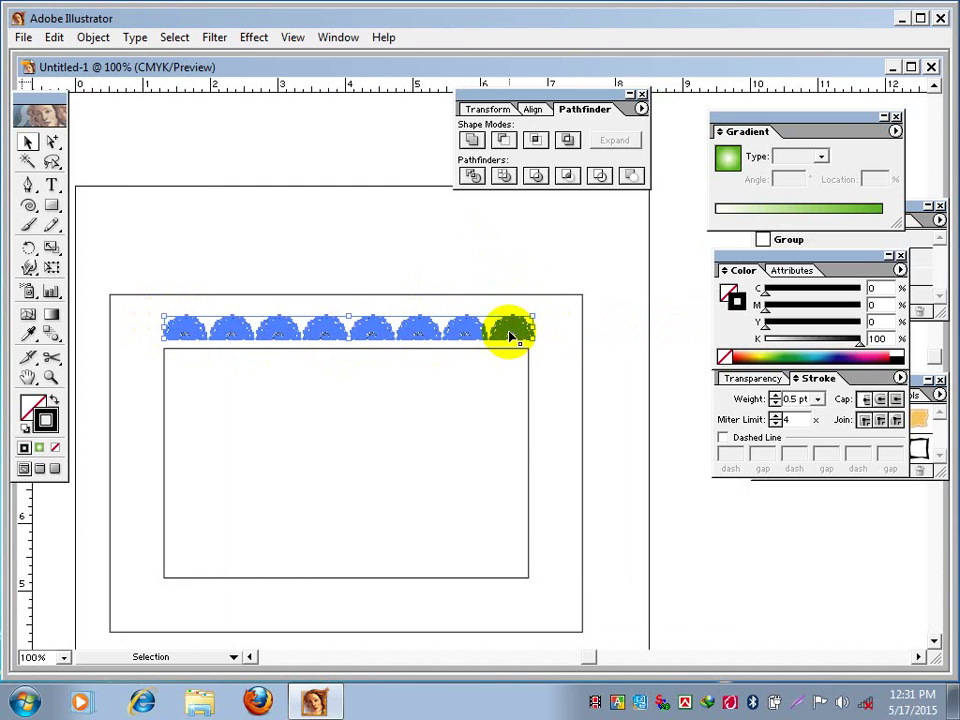
left_click_drag(509, 336, 457, 605)
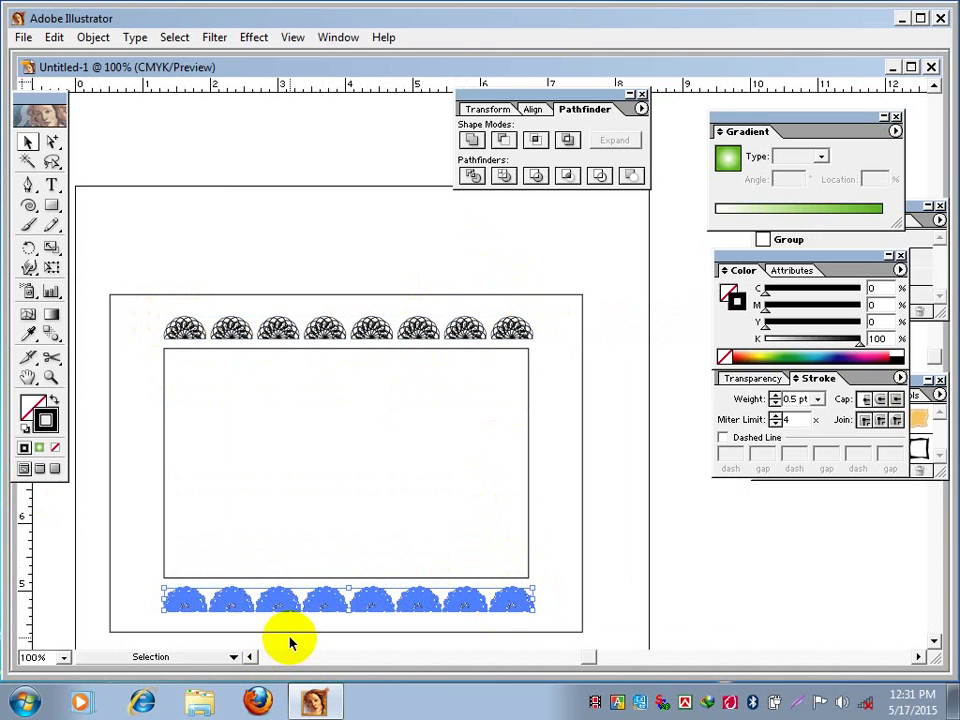
Rotate the lower row of half rosettes by half a turn so the arcs point downward
double_click(28, 250)
left_click_drag(414, 283, 334, 159)
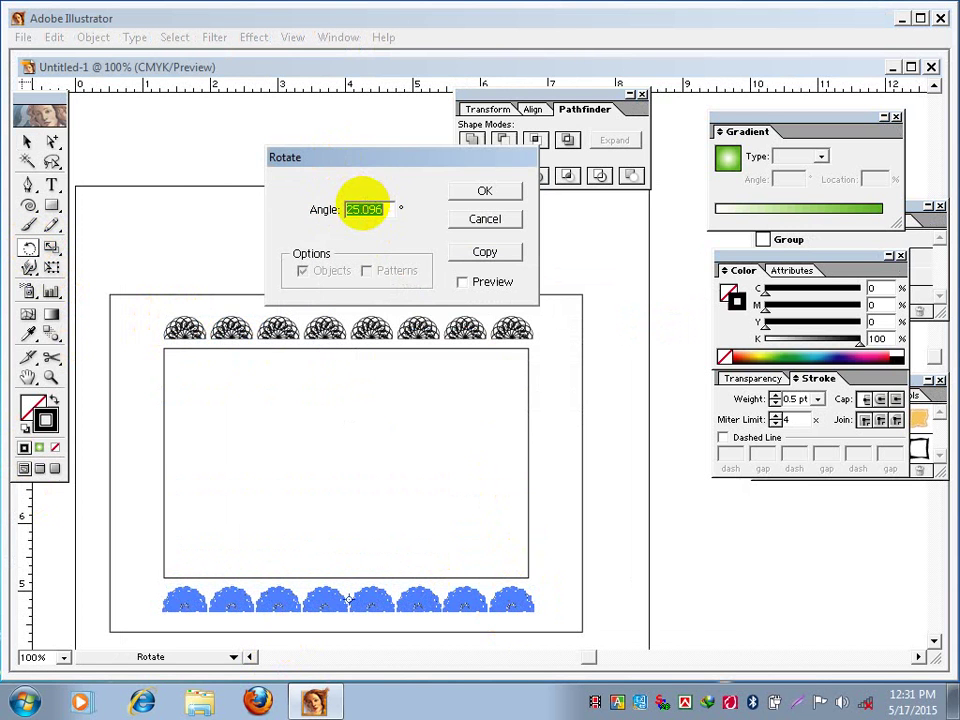
key("Return")
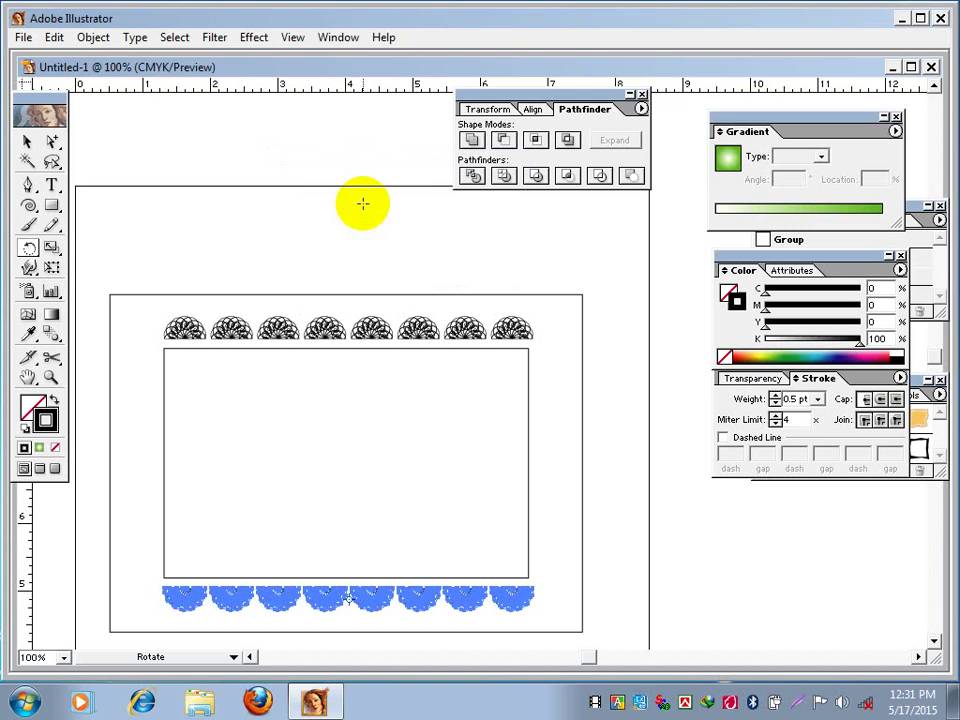
left_click(27, 146)
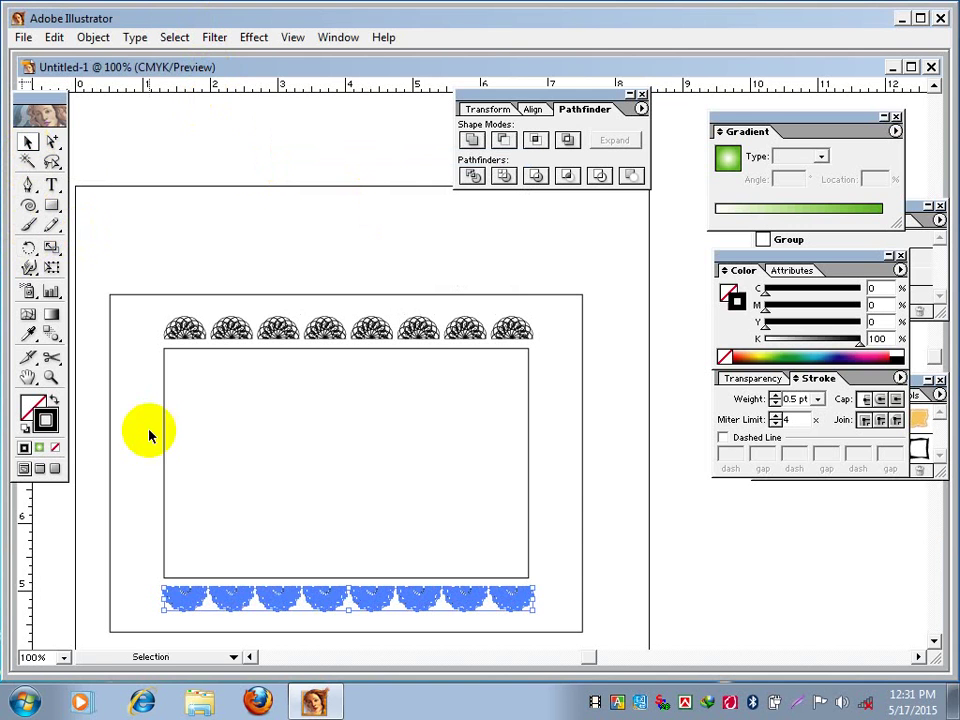
Make a copy of the lower row rotated a quarter turn into a vertical column with its arcs facing right
left_click(28, 248)
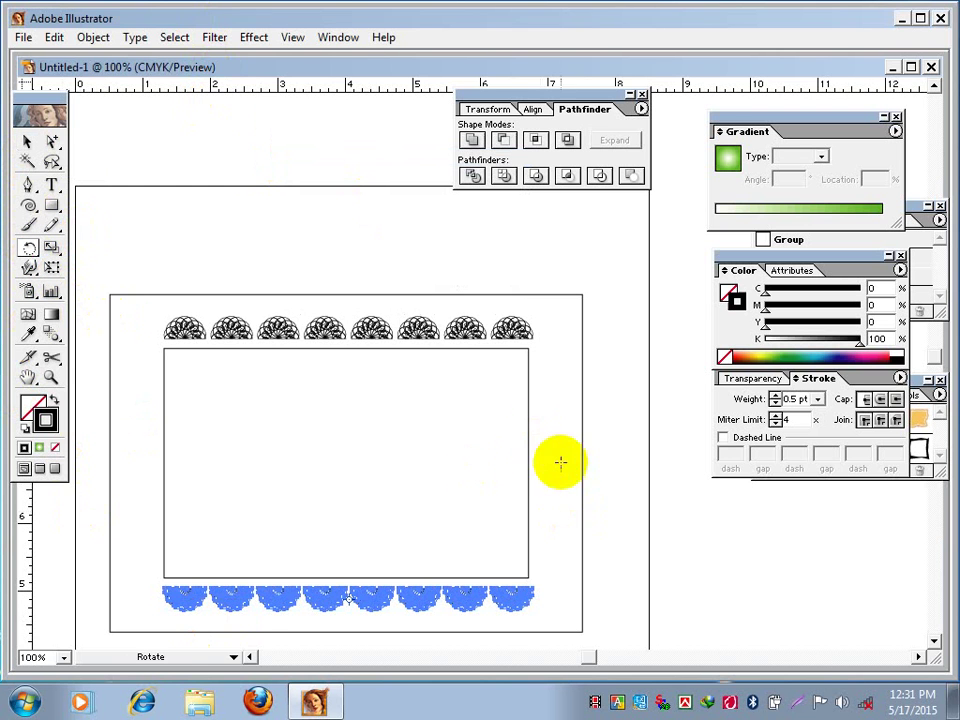
left_click_drag(561, 463, 182, 238)
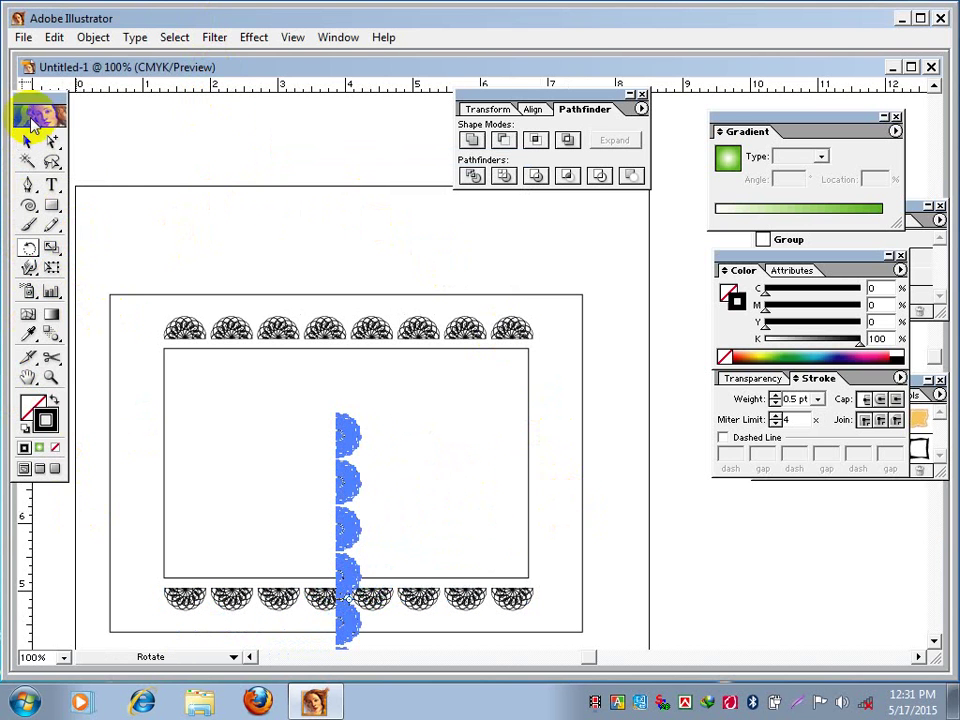
left_click(40, 116)
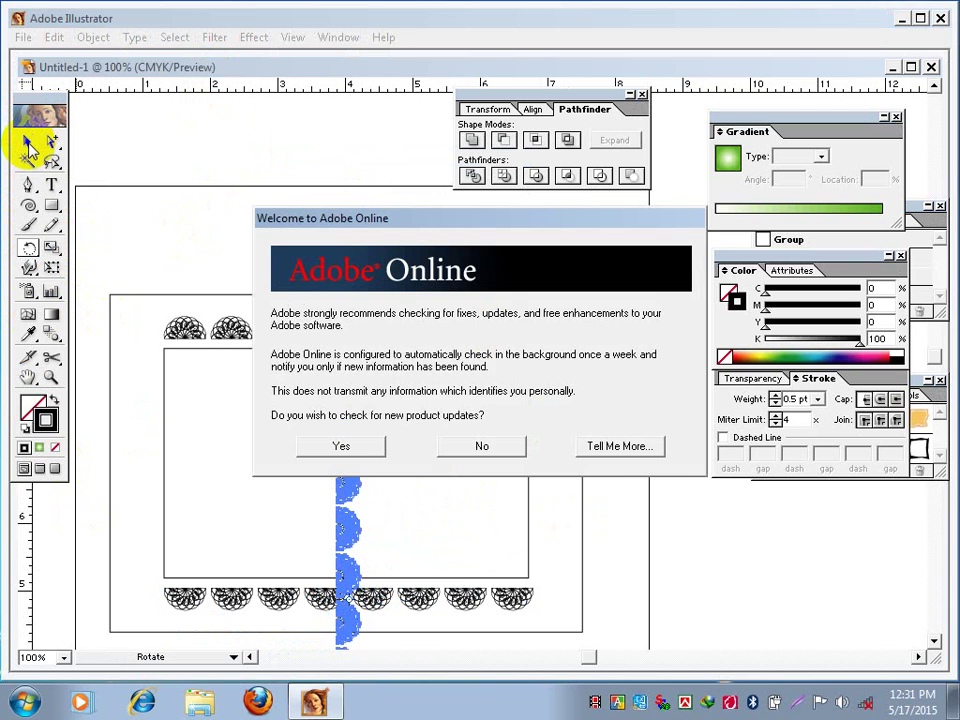
left_click(483, 449)
left_click(586, 446)
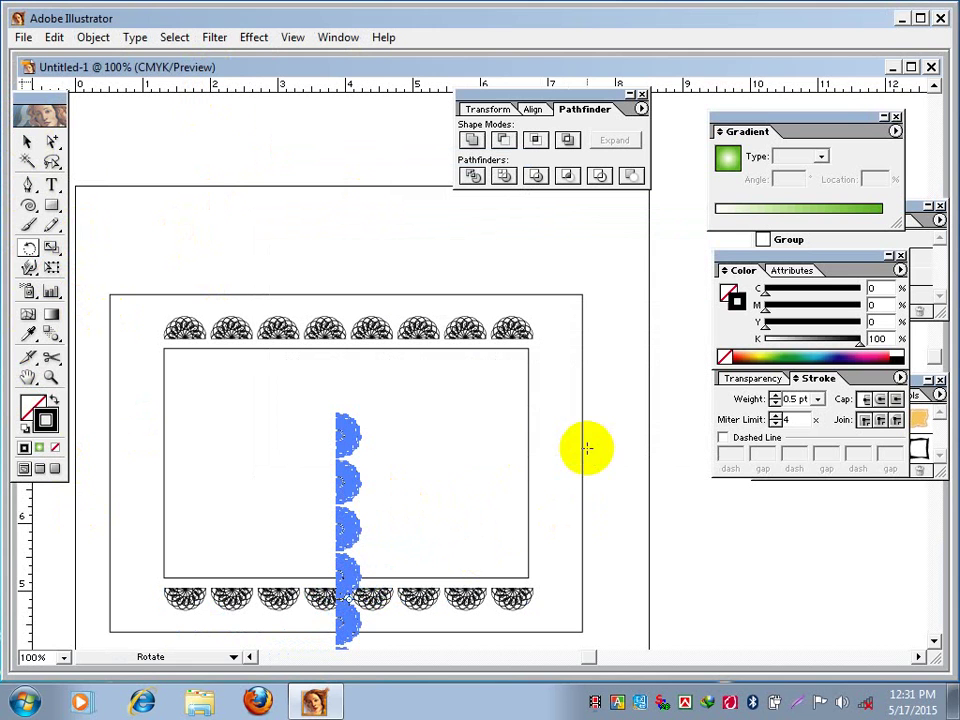
Move the vertical column of half rosettes alongside the inner rectangle's right edge
left_click(26, 145)
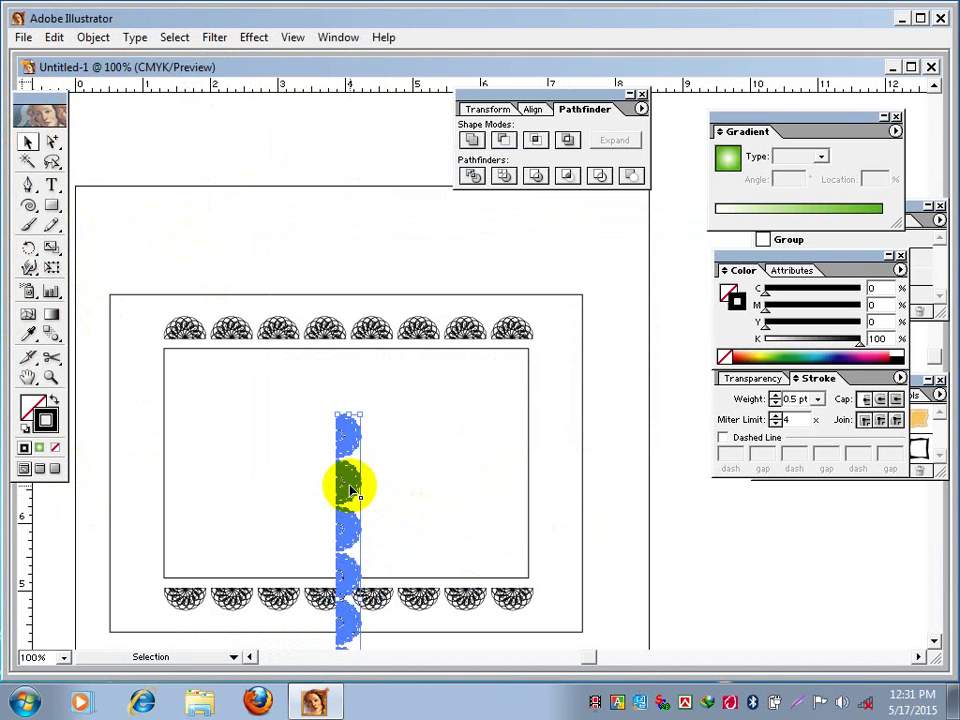
left_click_drag(349, 482, 526, 214)
key("space")
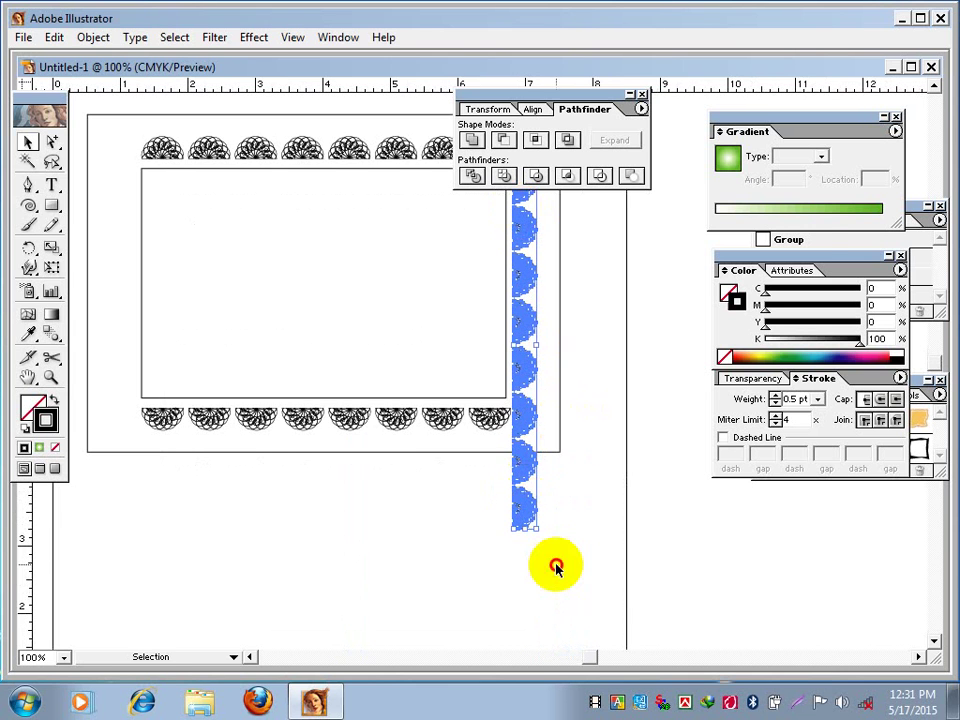
Delete the three surplus half rosettes at the lower end of the column beside the inner rectangle's right edge
left_click_drag(555, 560, 514, 467)
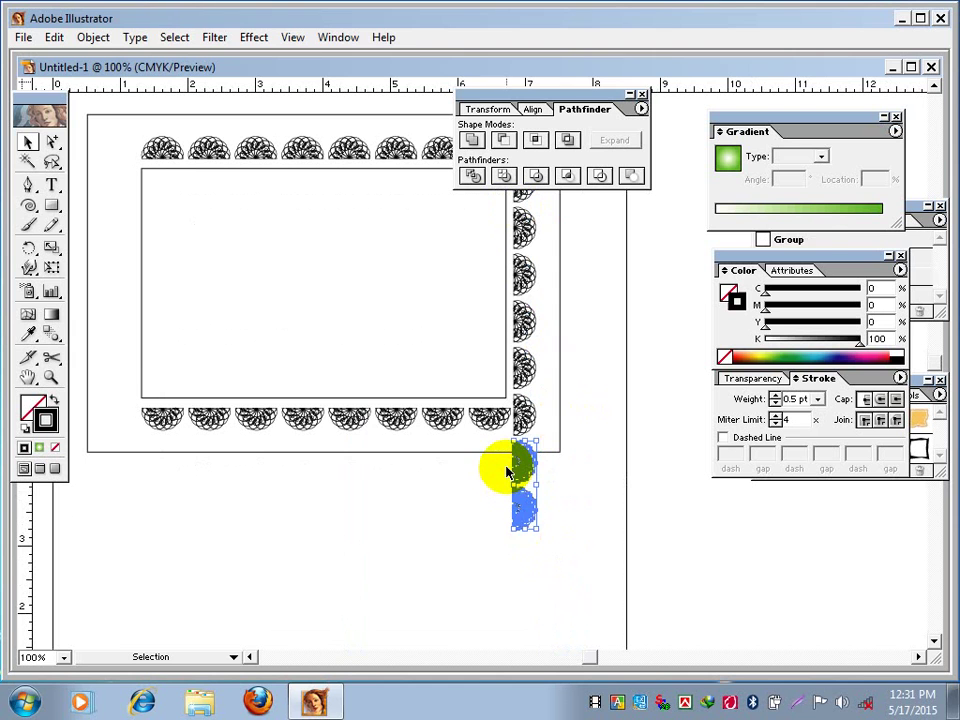
key("Delete")
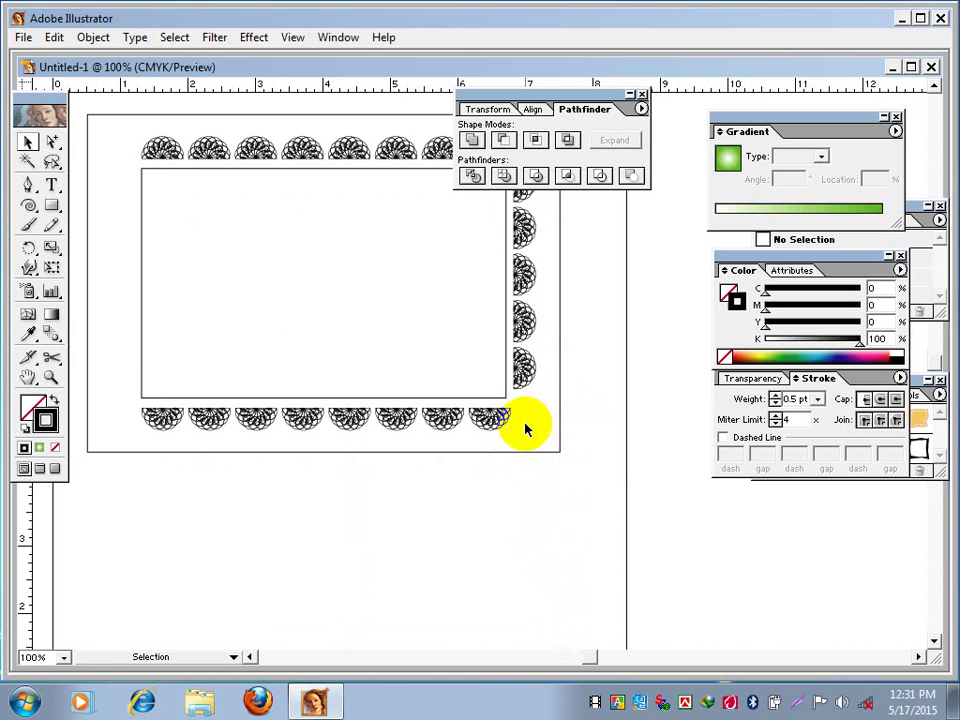
key("b")
left_click(29, 145)
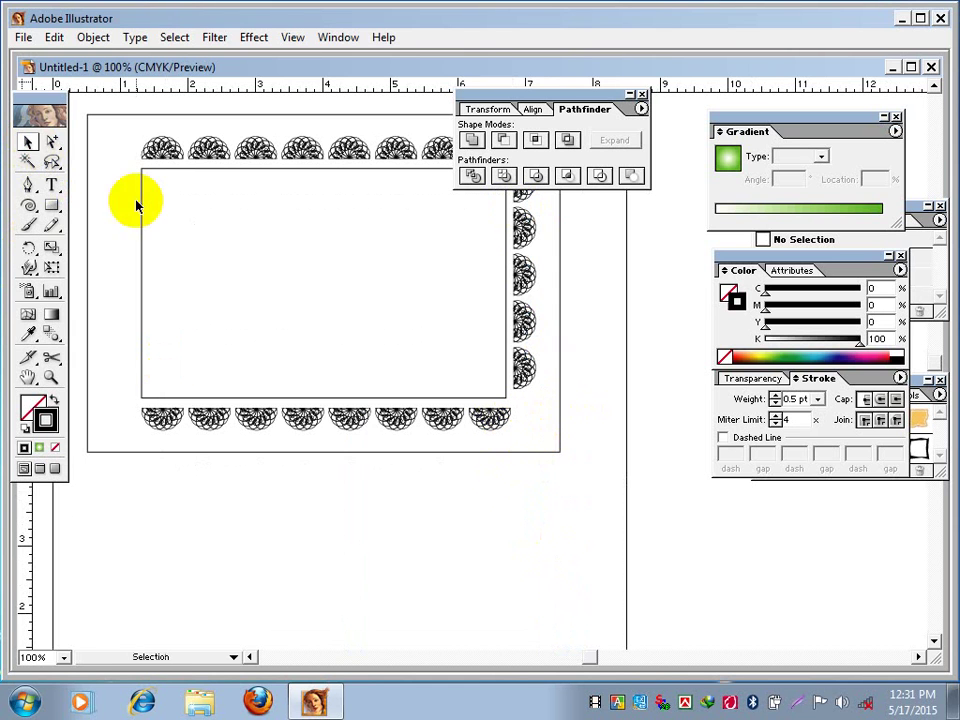
Move the lowest half rosette of the right column down level with the inner rectangle's bottom edge
key("b")
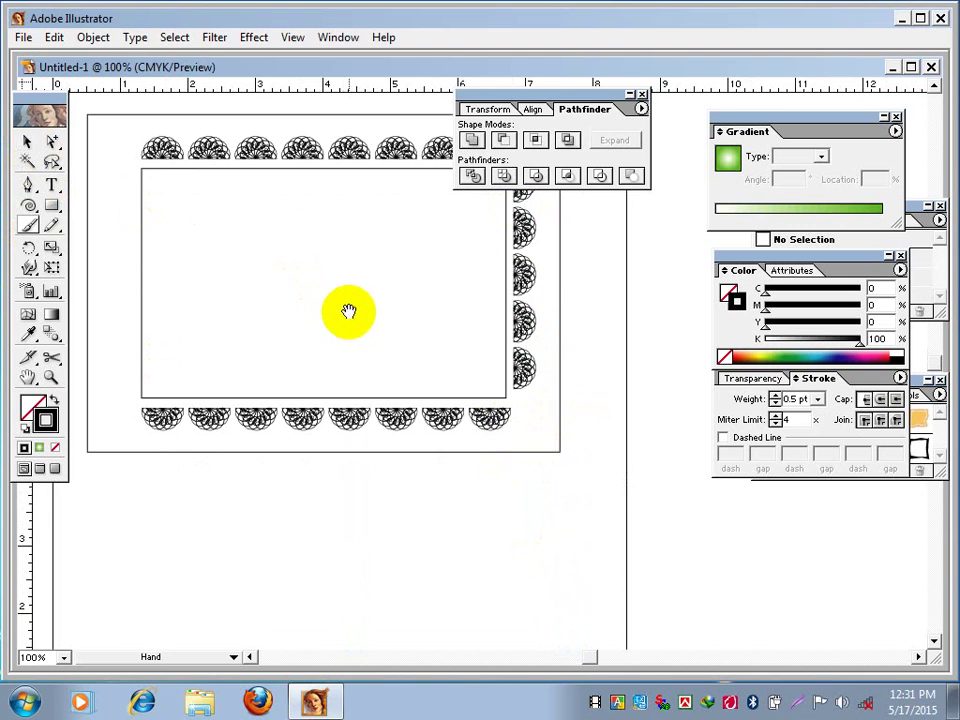
left_click_drag(349, 315, 309, 452)
left_click(26, 143)
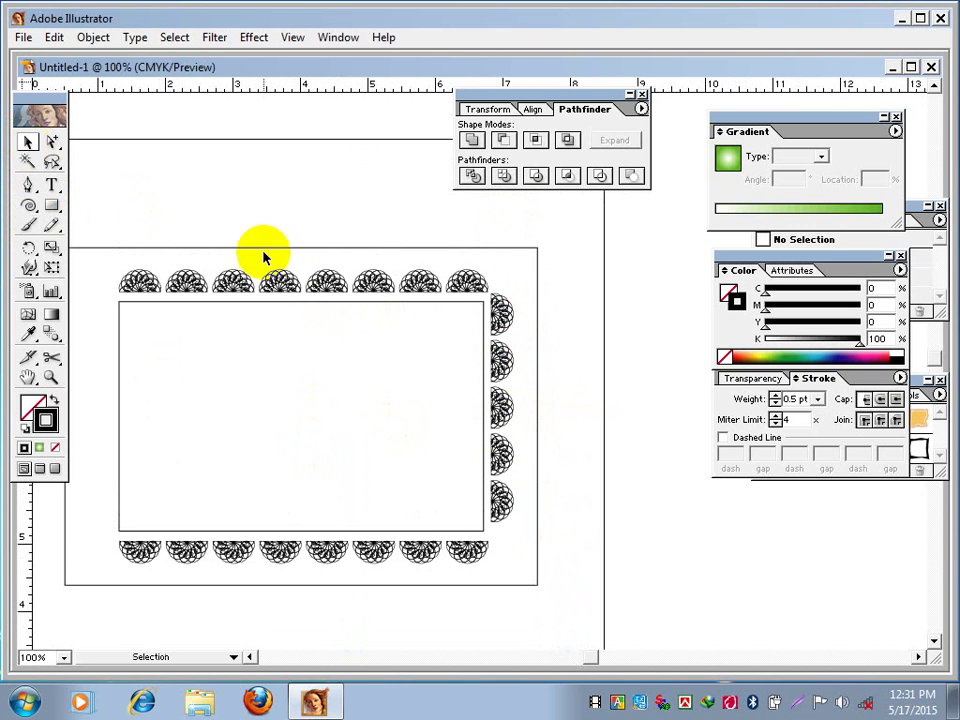
left_click(515, 316)
left_click(500, 510)
left_click(500, 508)
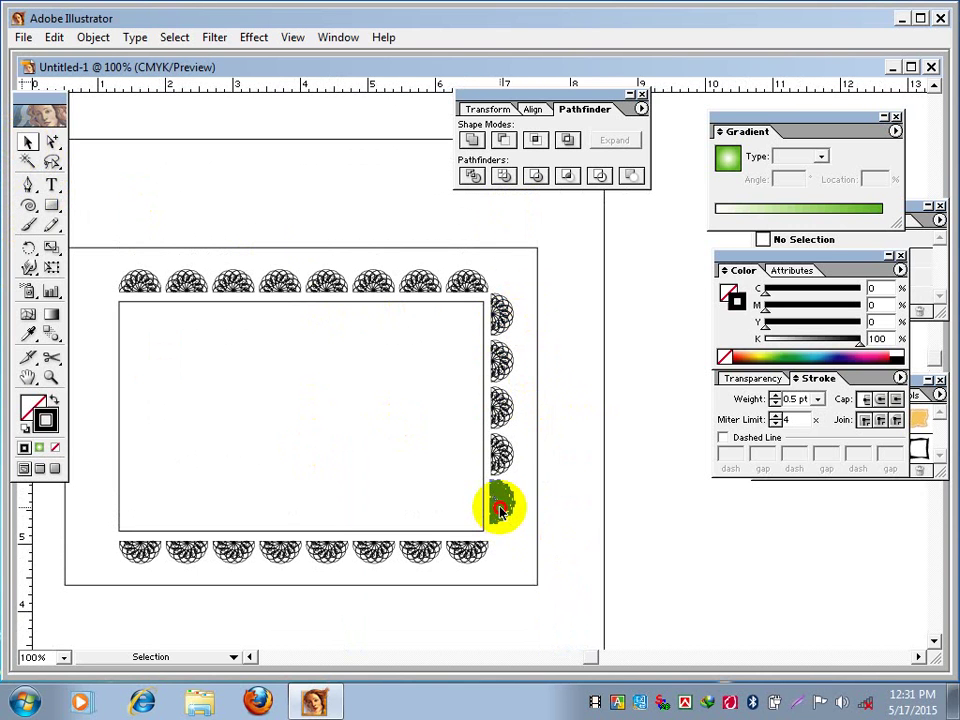
left_click_drag(500, 510, 500, 518)
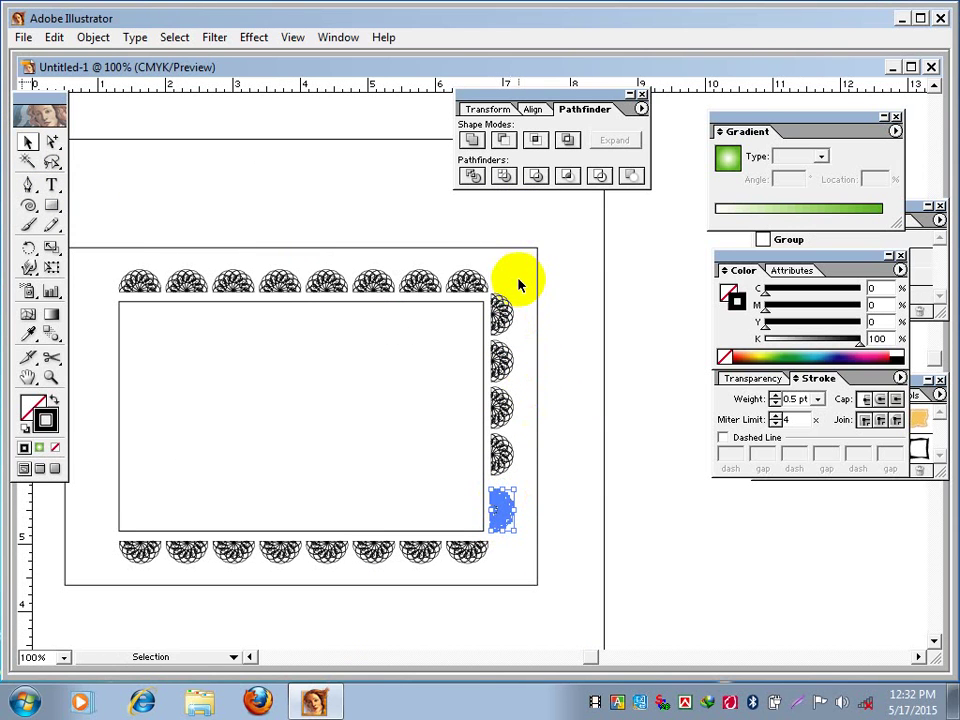
Distribute the five half rosettes of the right column with equal vertical spacing
left_click_drag(514, 274, 492, 528)
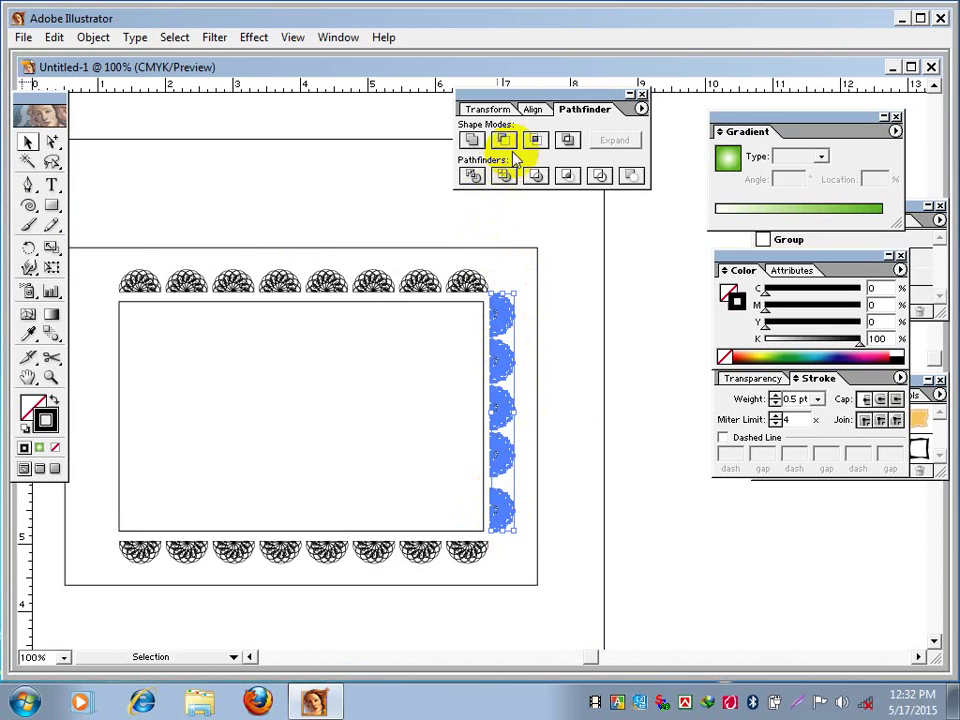
left_click(534, 109)
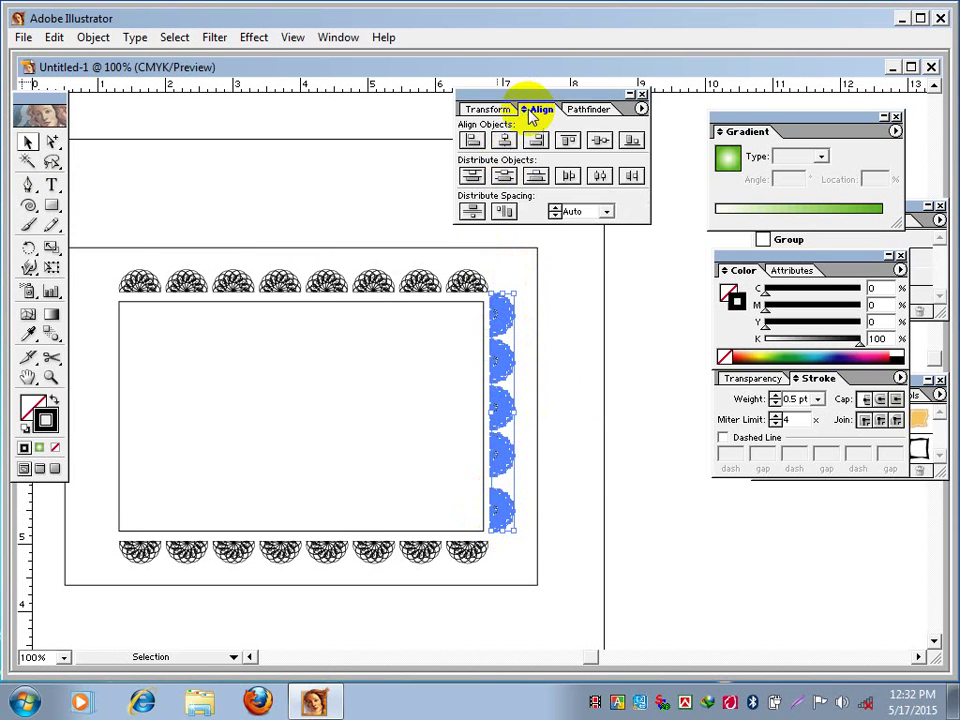
left_click(473, 214)
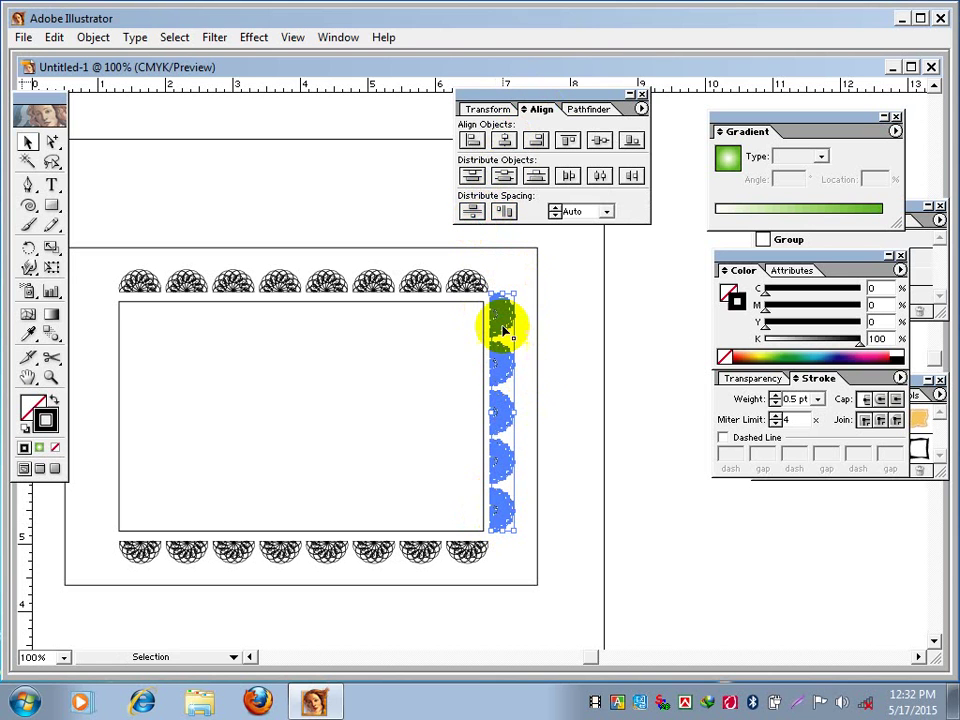
Copy the right column to the inner rectangle's left side and rotate the copy half a turn so its arcs face left
left_click_drag(500, 320, 98, 323)
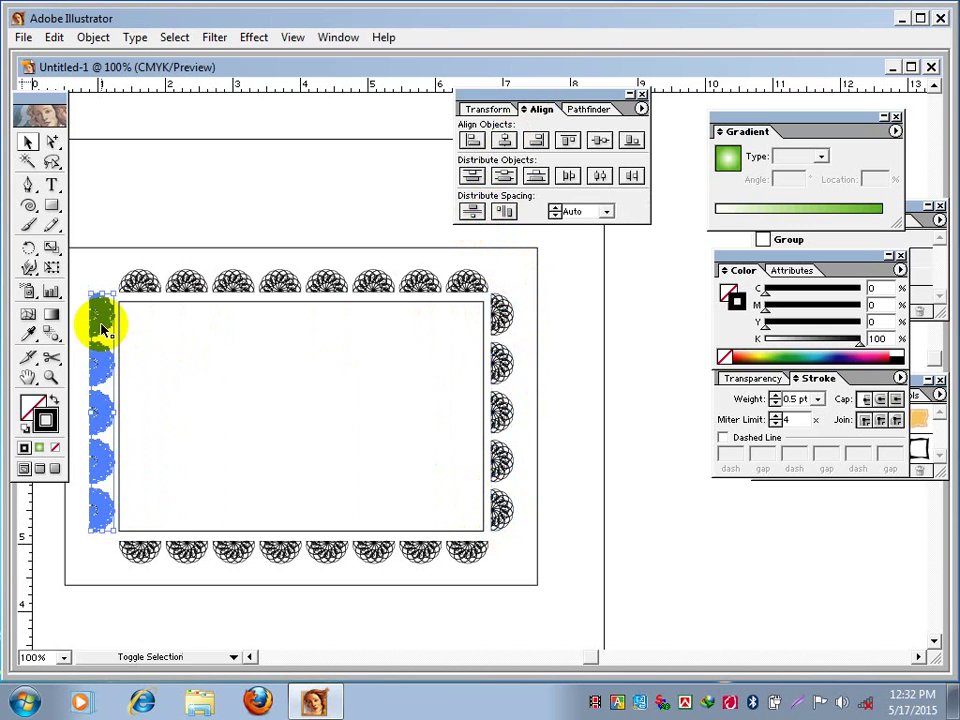
left_click(27, 250)
double_click(27, 250)
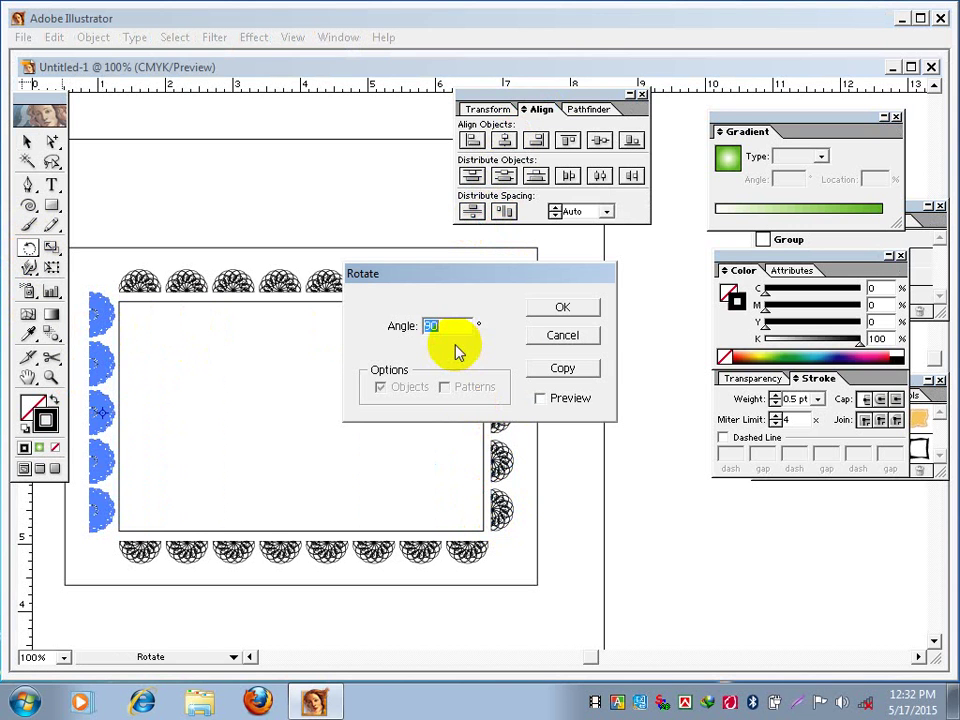
key("Return")
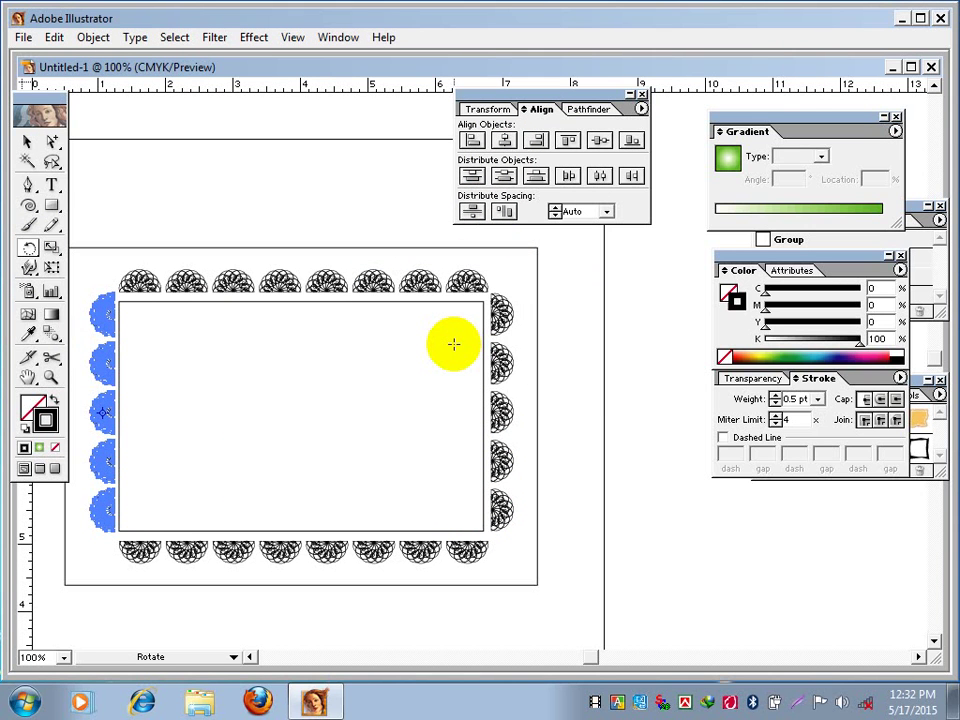
Nudge the left column of half rosettes slightly downward in small increments and deselect it
key("Down")
key("Down")
key("Down")
key("Down")
key("Down")
key("Down")
key("Down")
key("Down")
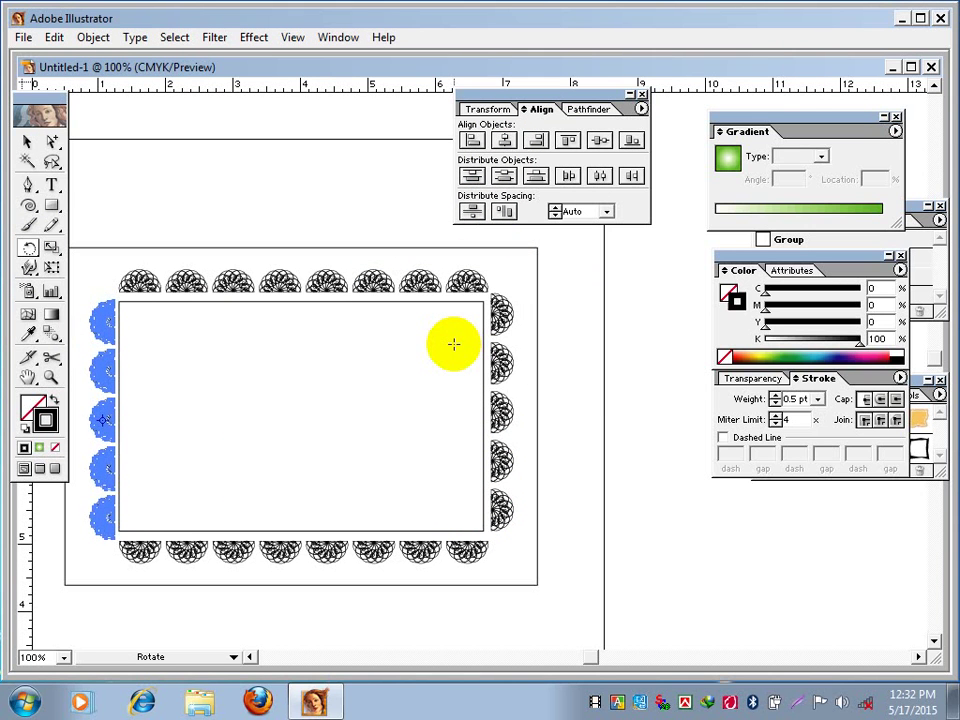
left_click(27, 142)
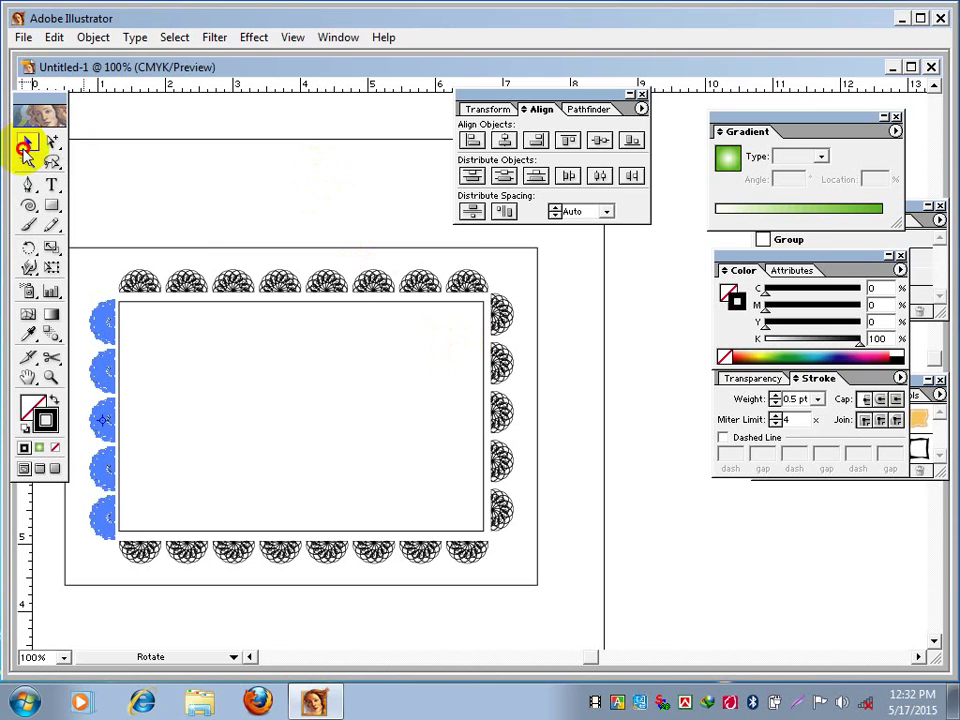
left_click(124, 346)
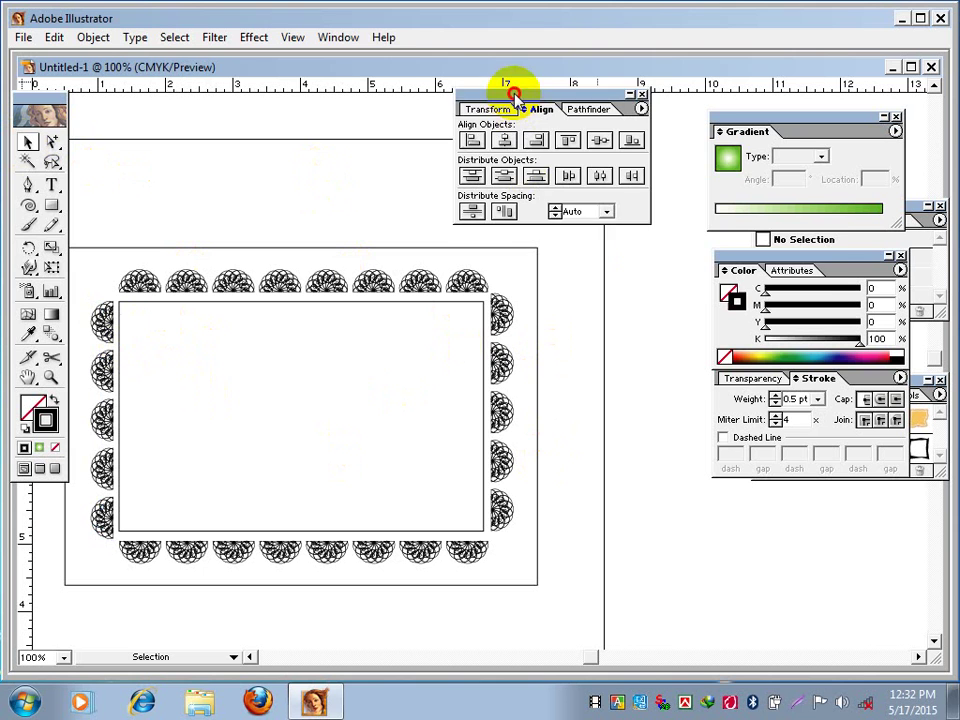
Draw a practice rectangle about 2.4 by 2.8 inches in the empty area beside the page
left_click_drag(515, 100, 715, 175)
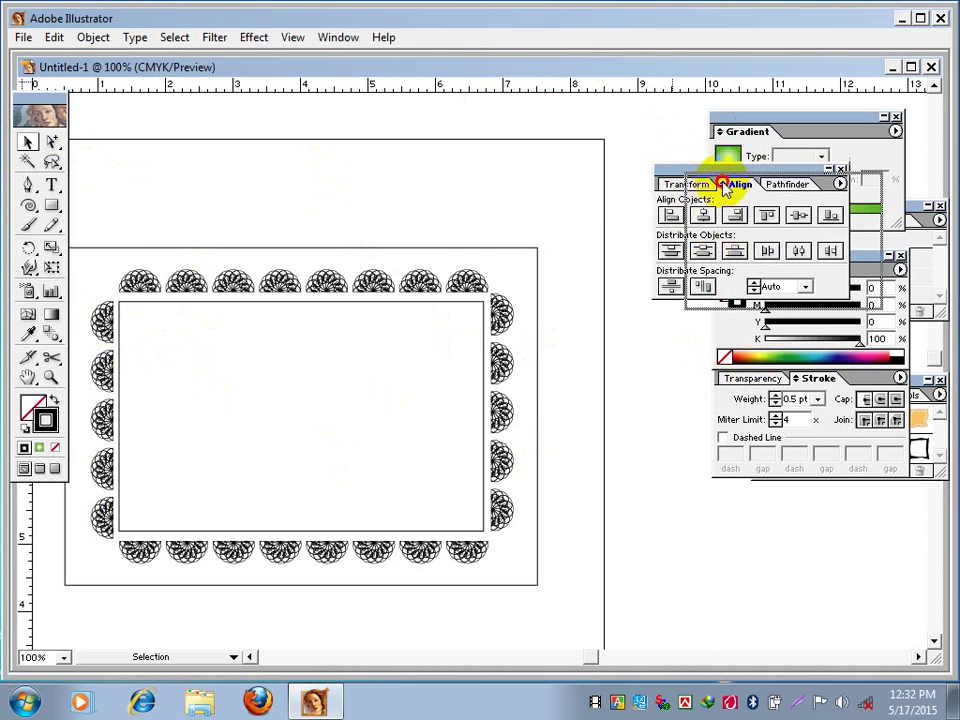
left_click_drag(690, 180, 733, 196)
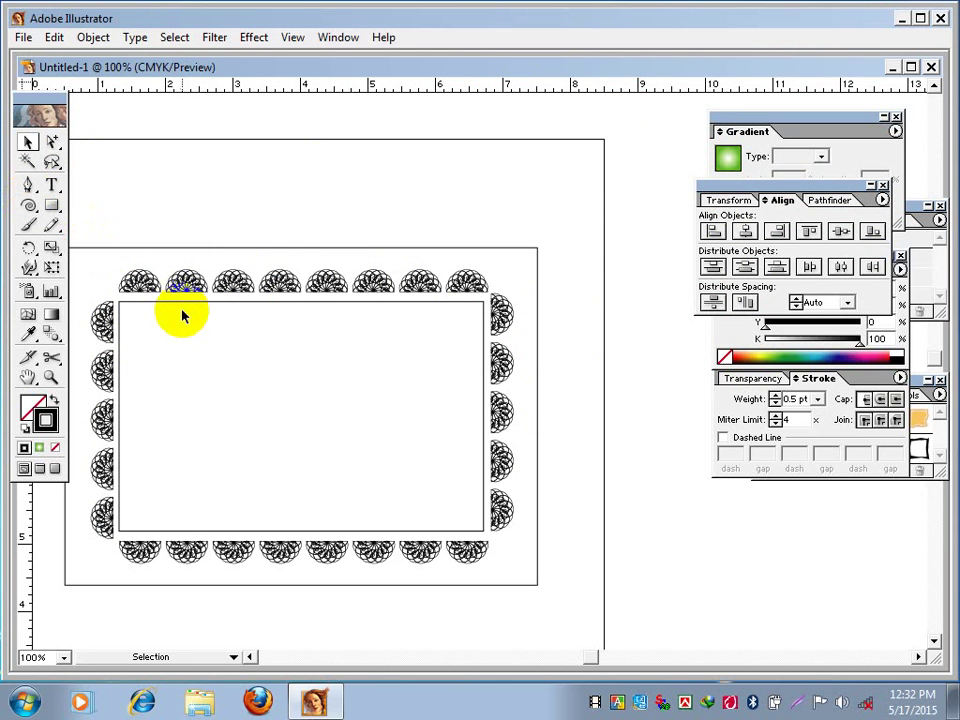
left_click_drag(504, 371, 274, 300)
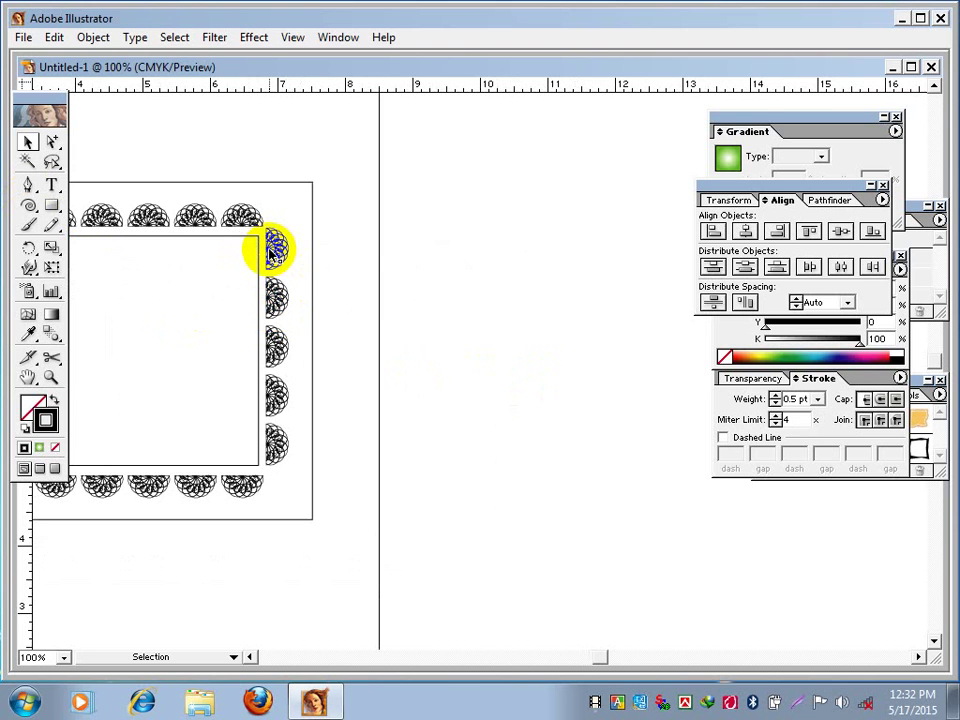
left_click(52, 206)
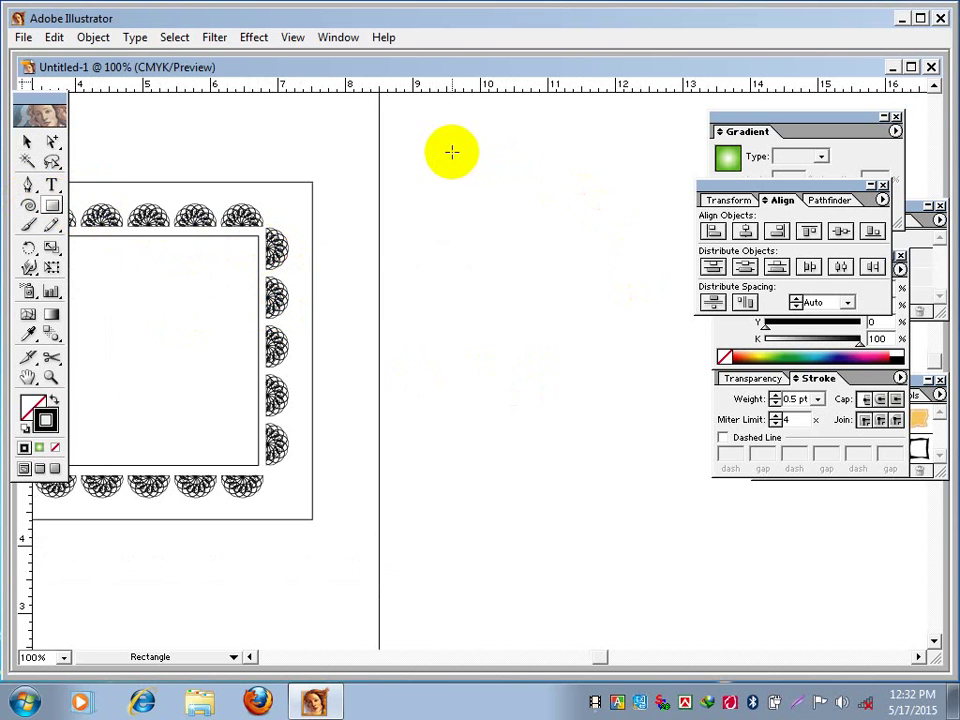
left_click_drag(451, 152, 614, 339)
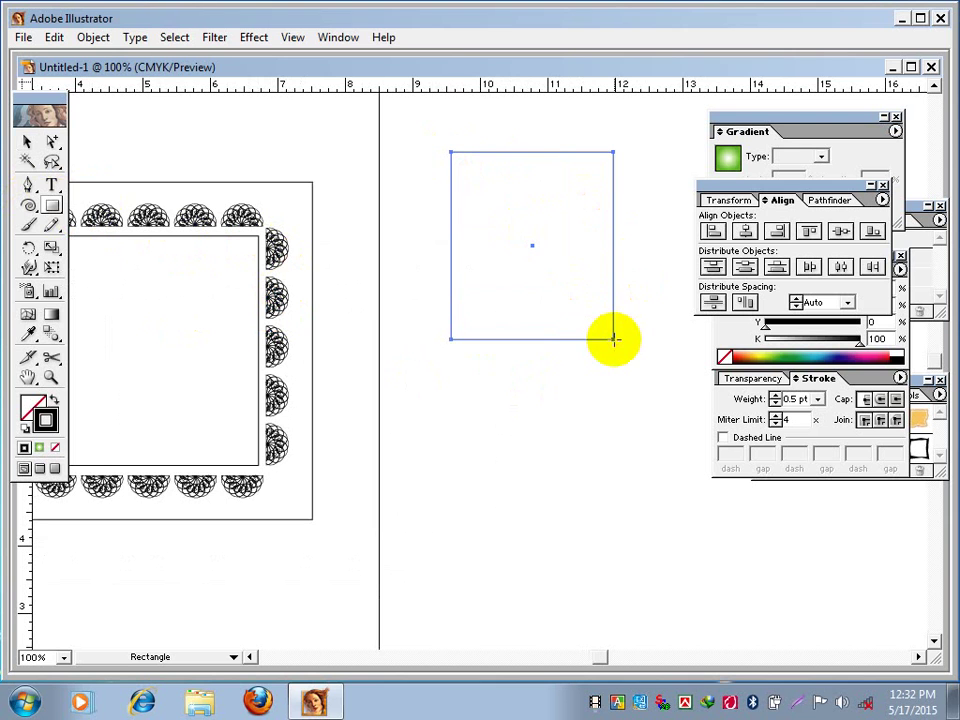
Draw a straight diagonal line with the Pen tool across the practice rectangle, extending past its edges at both ends
left_click(29, 186)
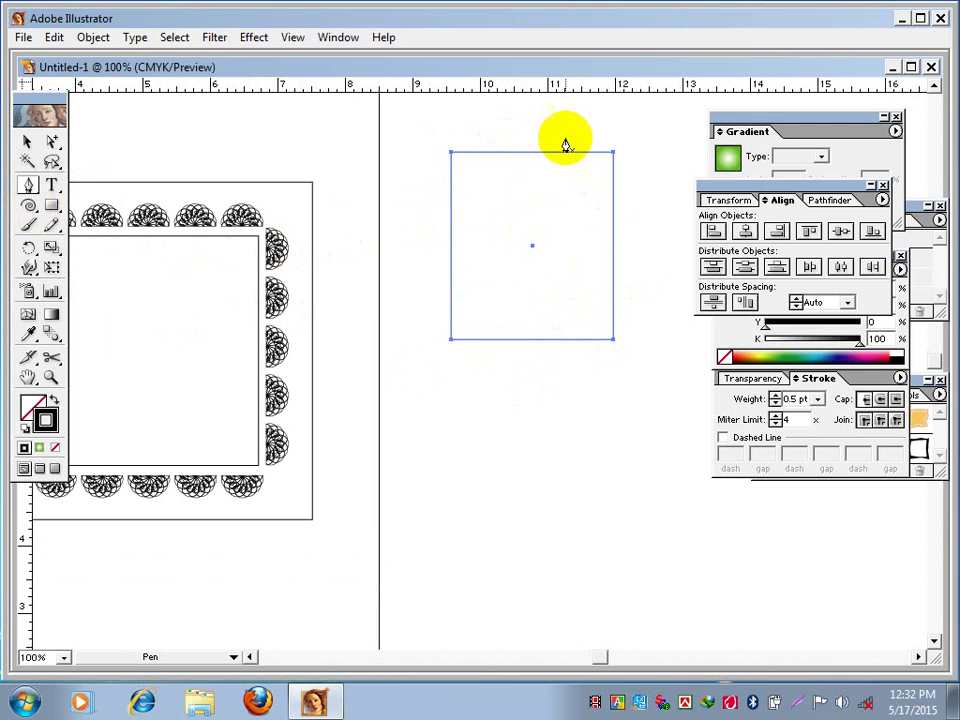
left_click(598, 138)
left_click(430, 355)
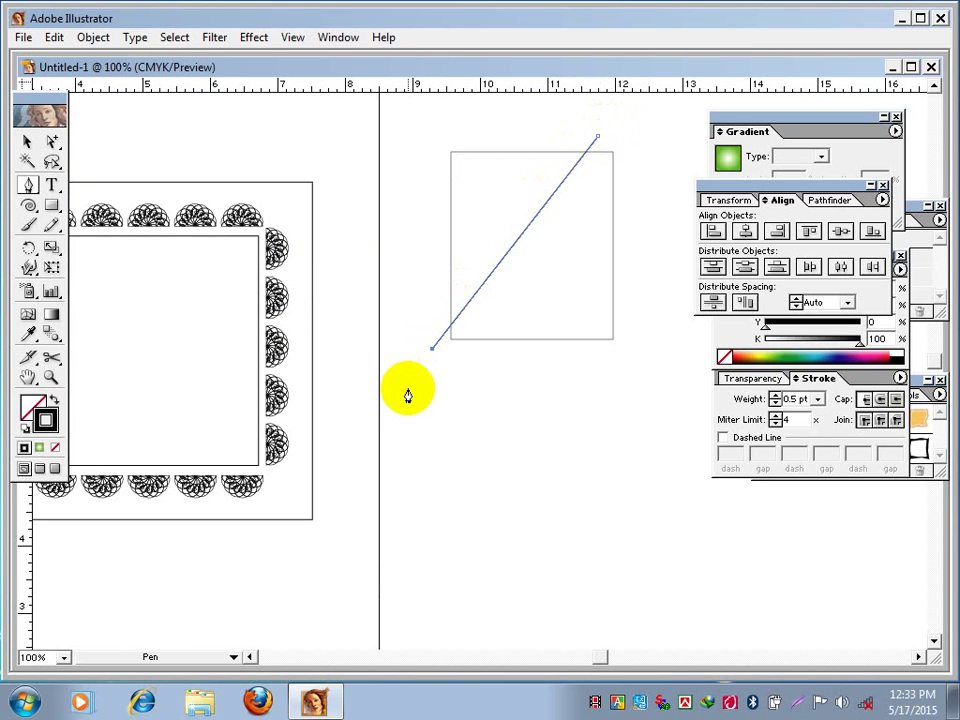
Split the practice rectangle along the diagonal line with the Divide pathfinder
left_click(28, 143)
left_click_drag(505, 370, 426, 307)
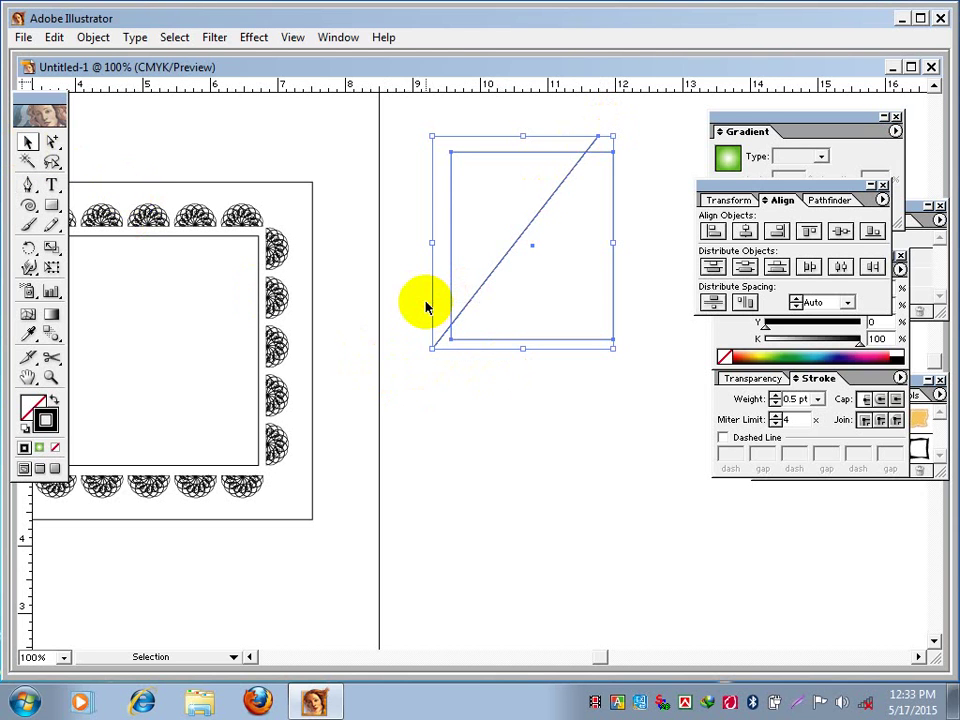
left_click(830, 201)
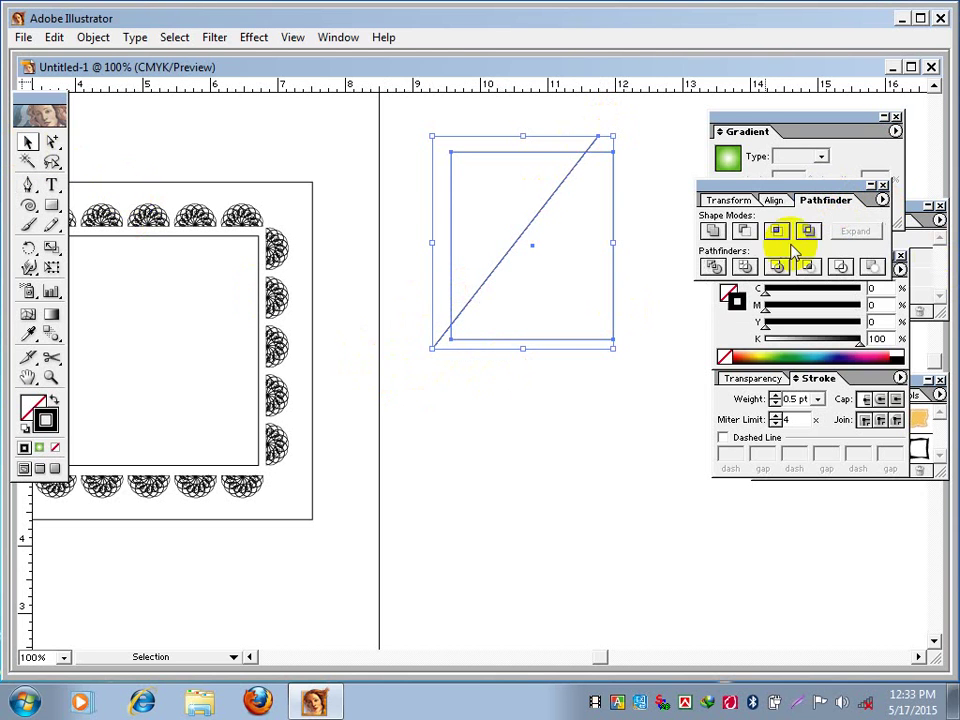
left_click(710, 270)
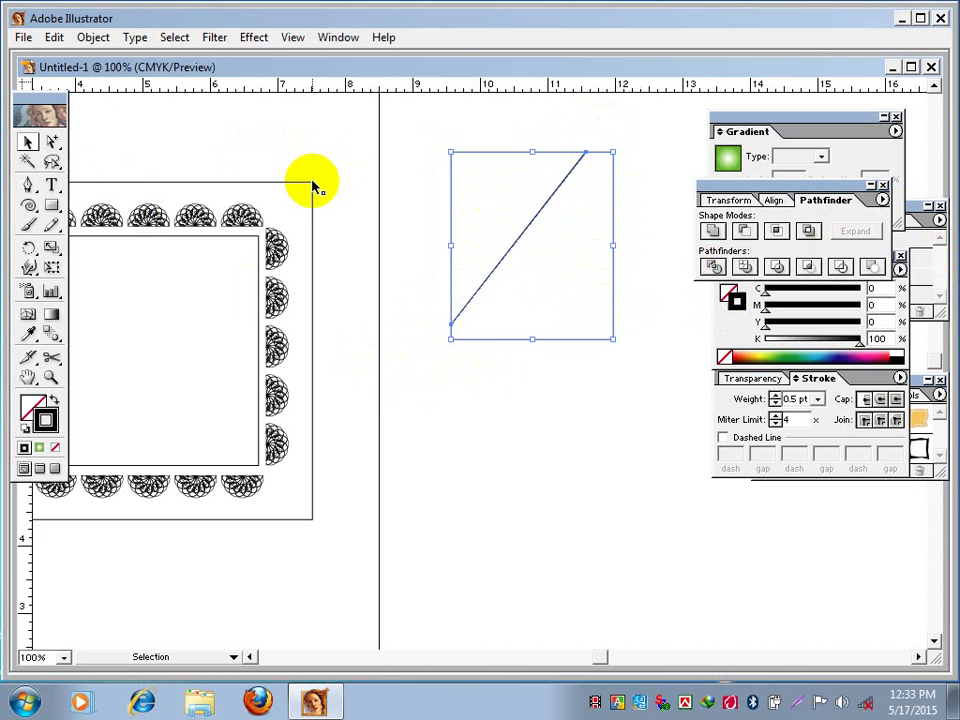
Delete the upper-left piece of the divided practice rectangle using the Group Selection tool
left_click(52, 143)
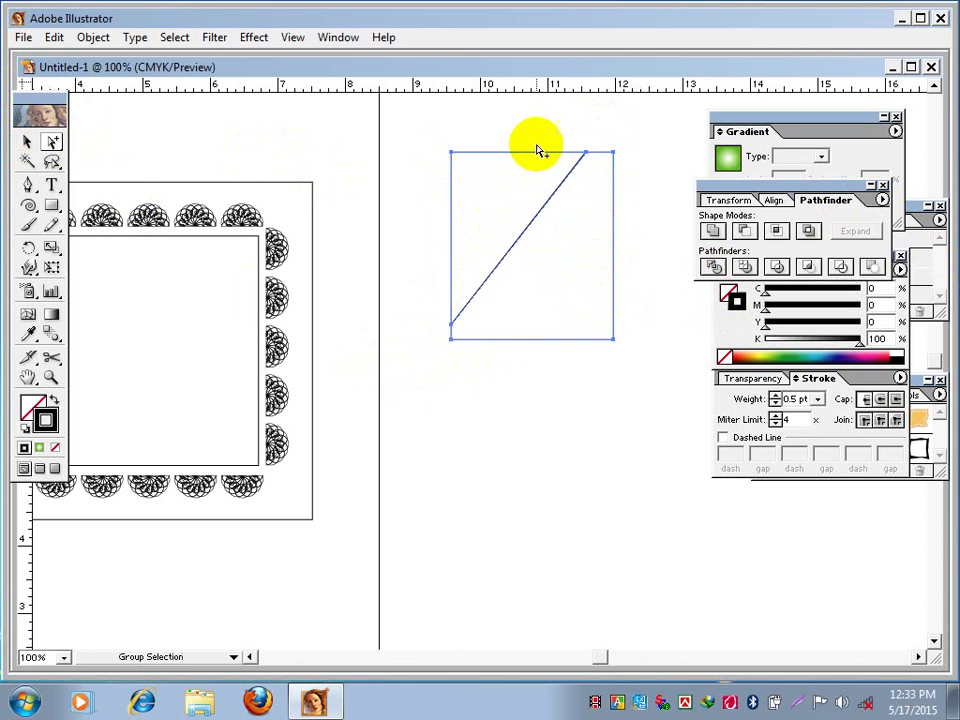
left_click(493, 147)
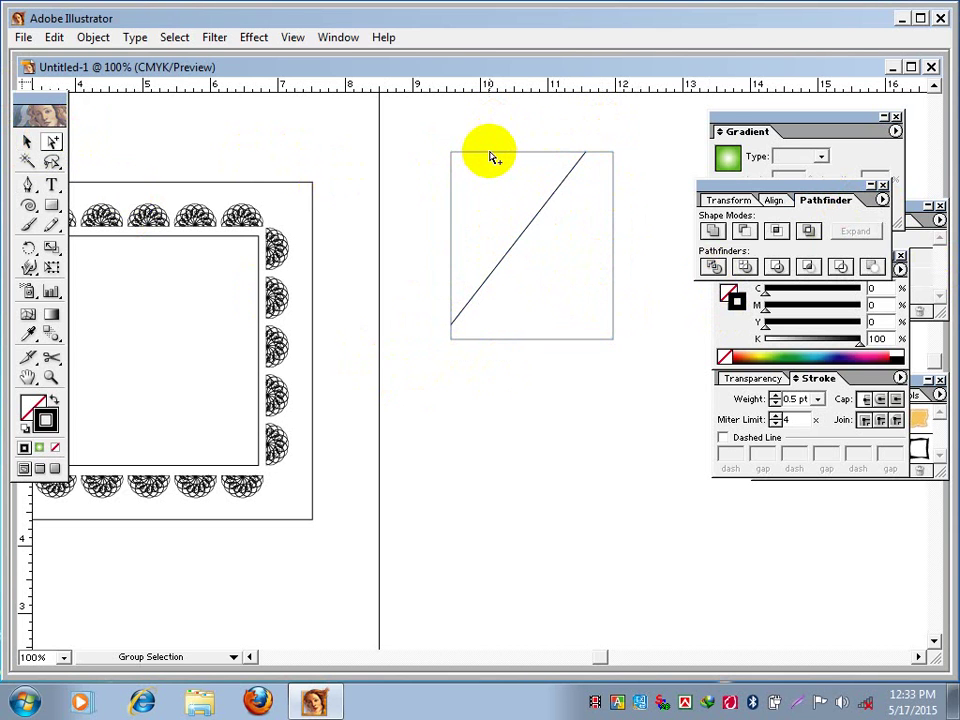
left_click(490, 157)
key("Delete")
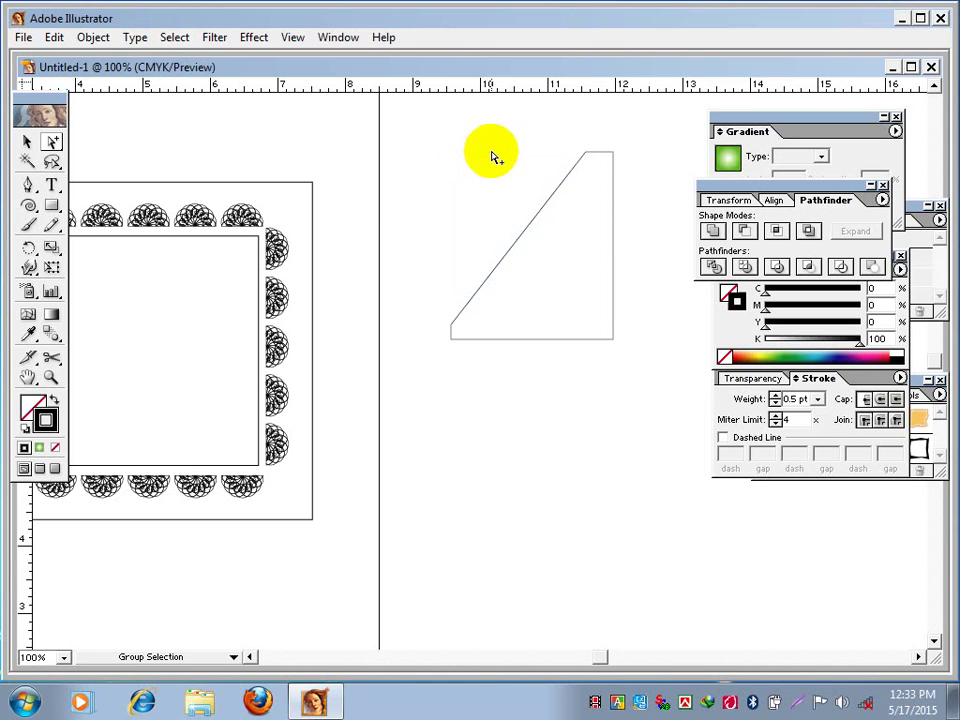
left_click(28, 142)
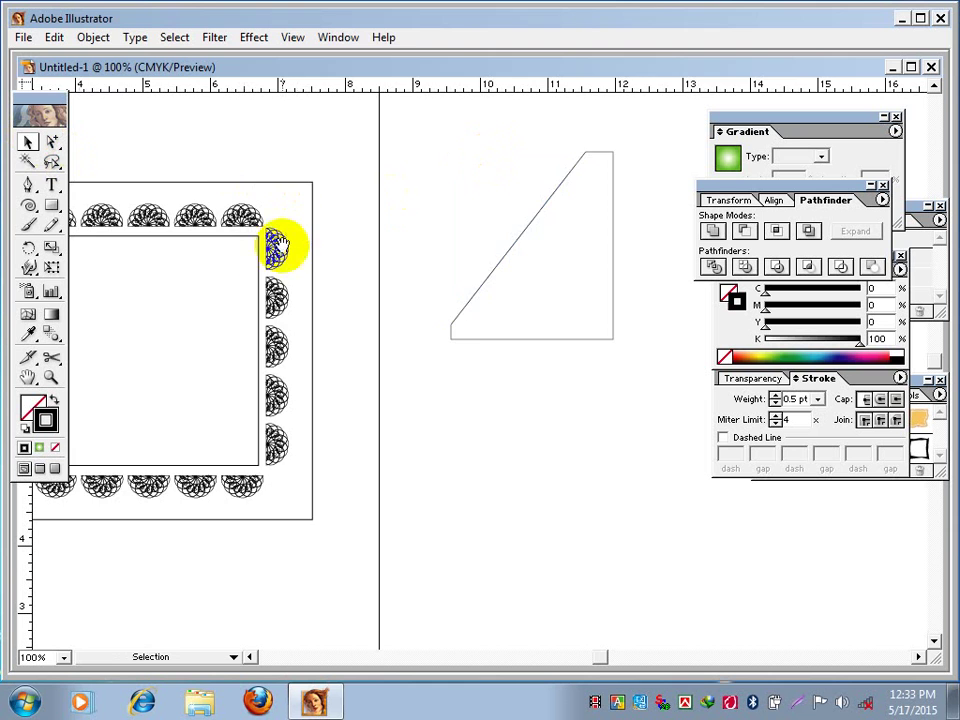
left_click_drag(275, 246, 551, 261)
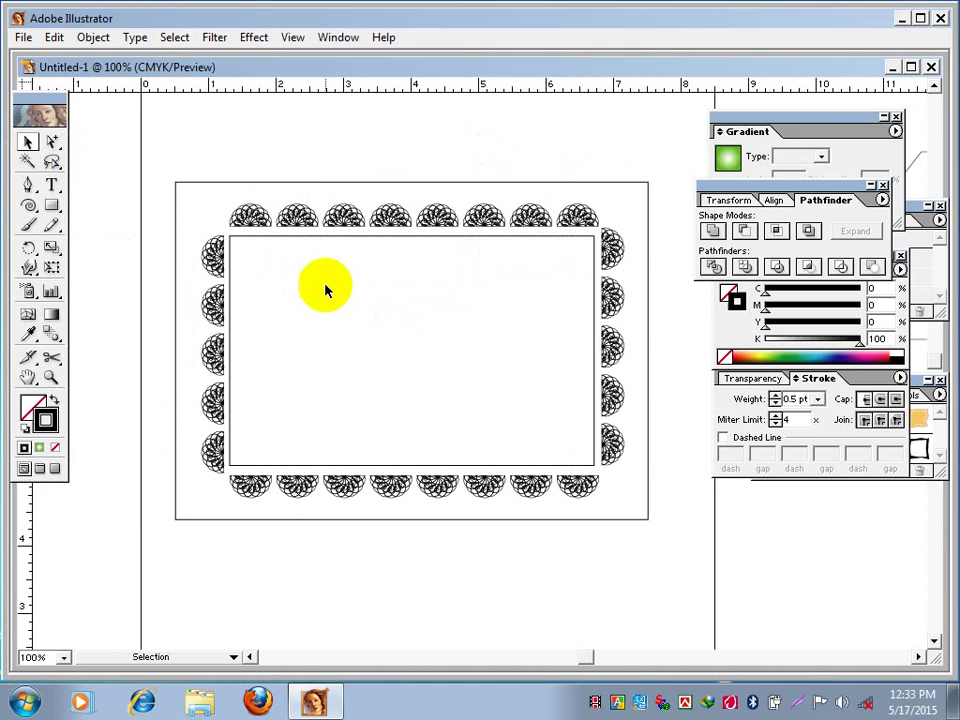
left_click(250, 220)
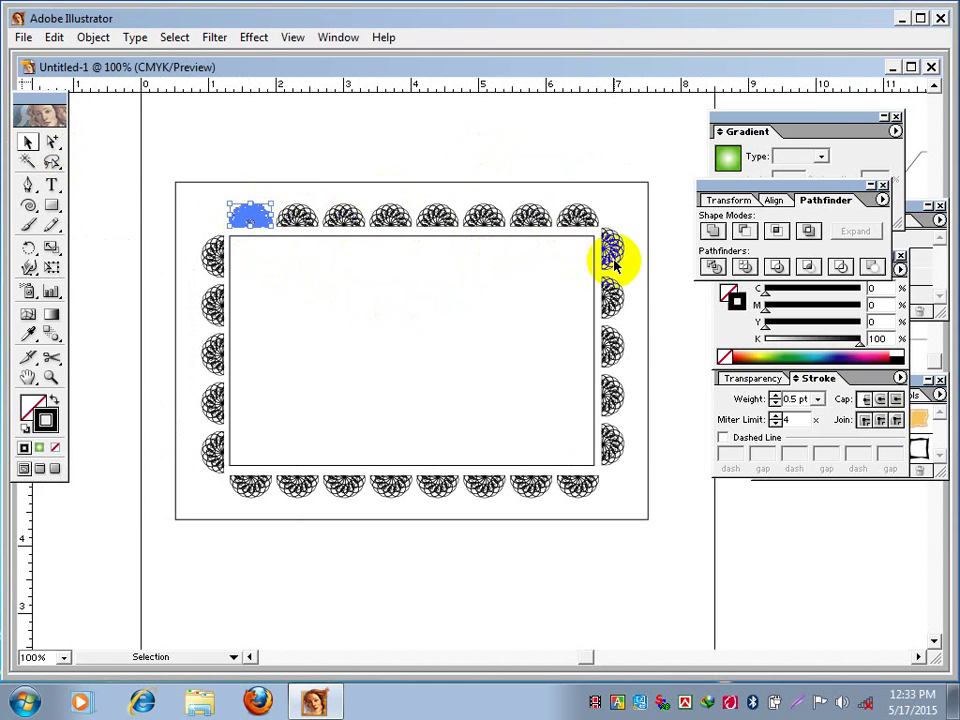
left_click(333, 150)
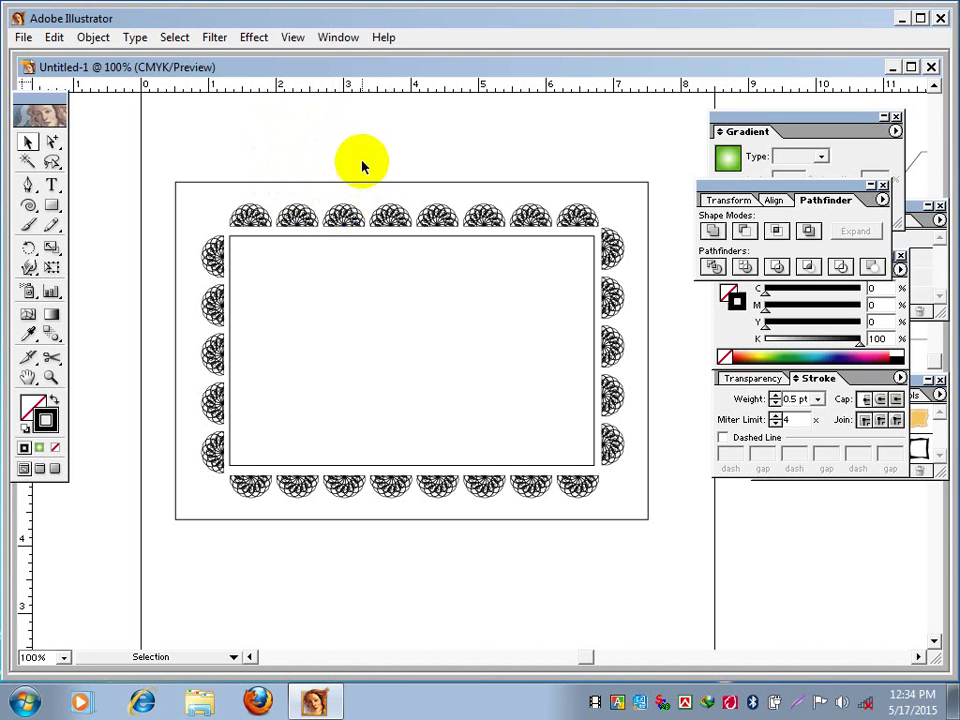
Delete the remaining piece of the divided practice rectangle beside the page
left_click(28, 206)
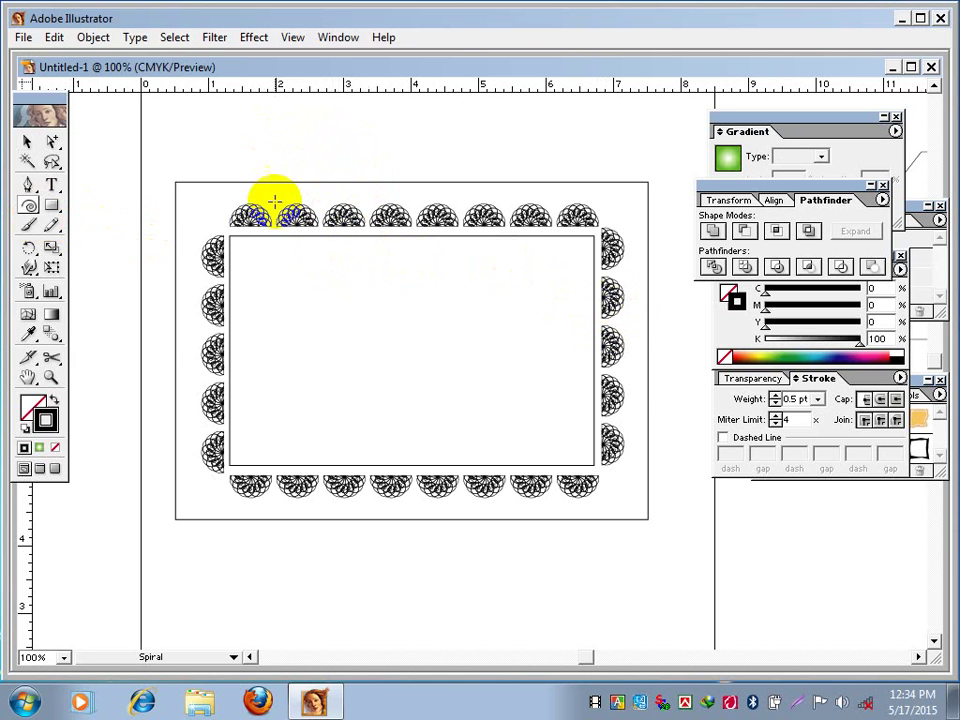
key("space")
left_click_drag(568, 352, 210, 399)
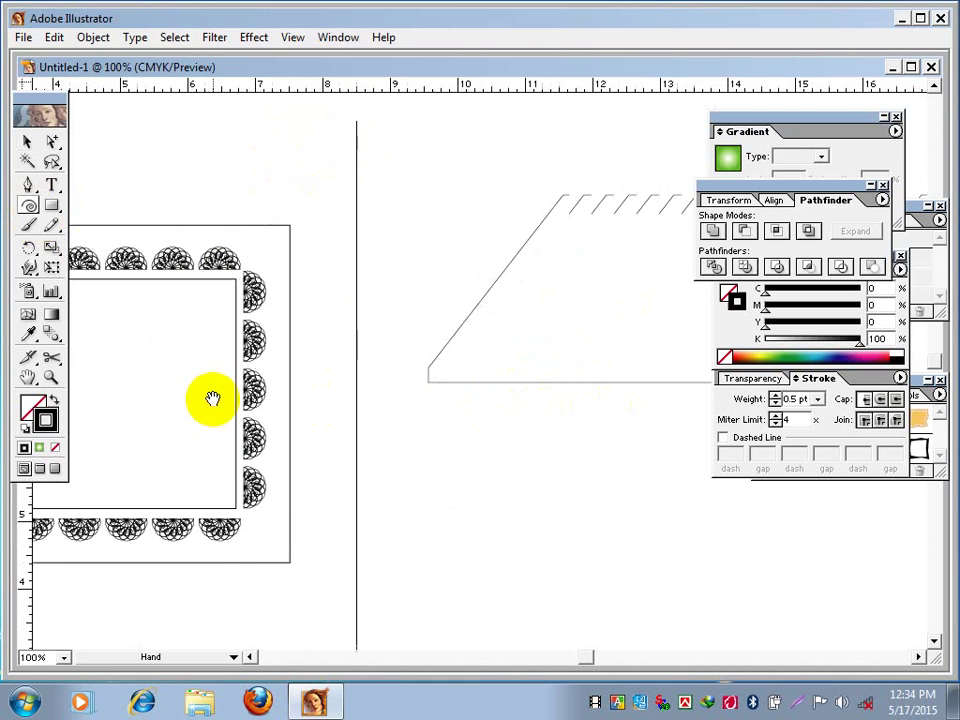
left_click(30, 158)
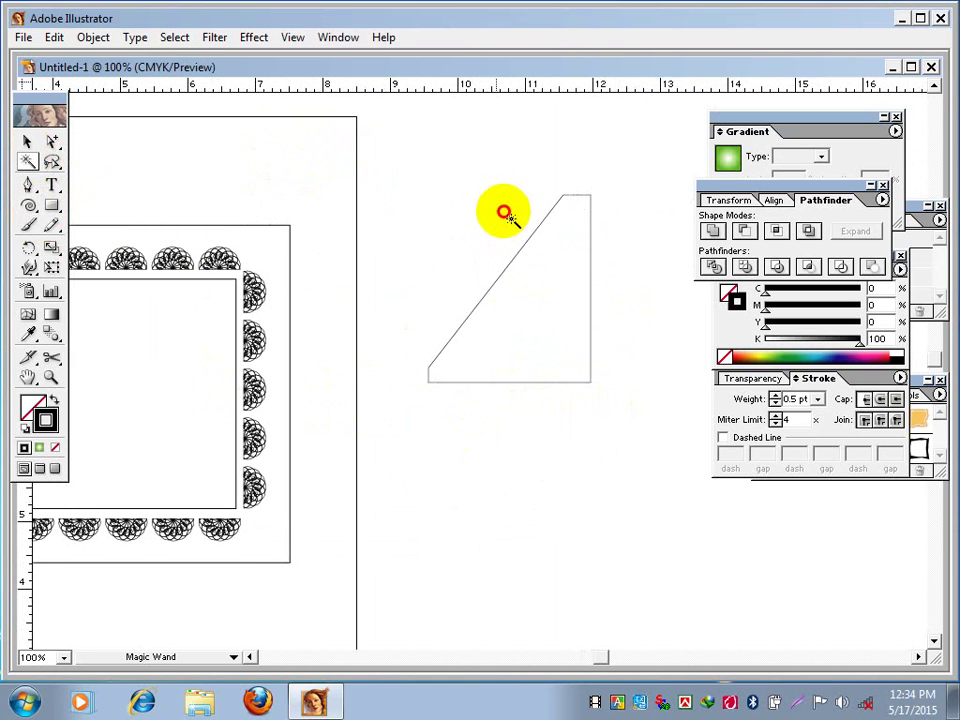
left_click(28, 143)
left_click(491, 271)
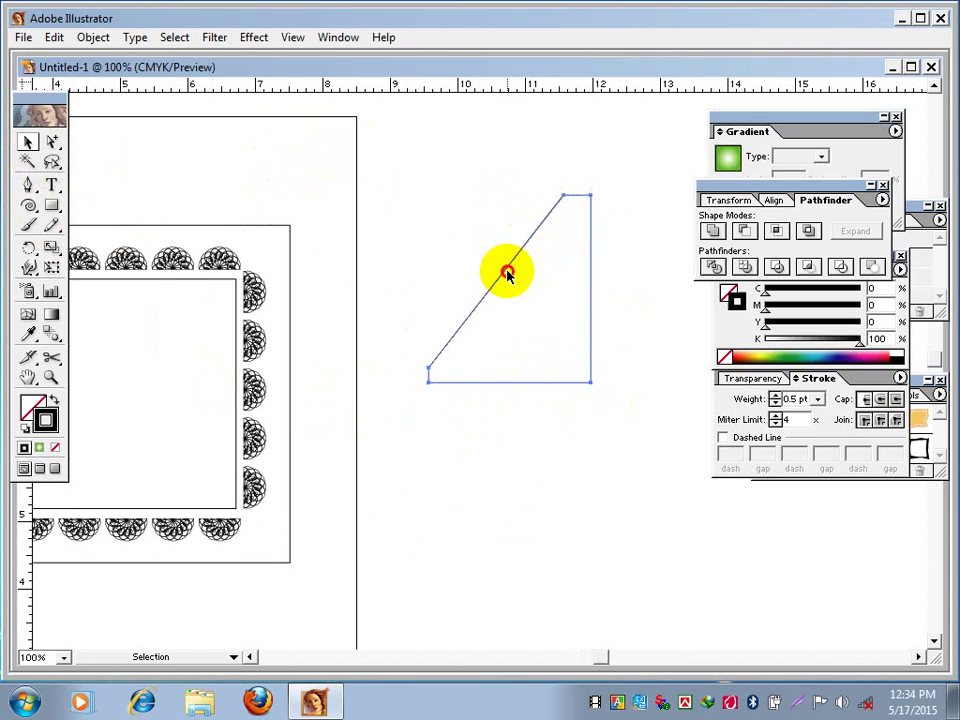
key("Delete")
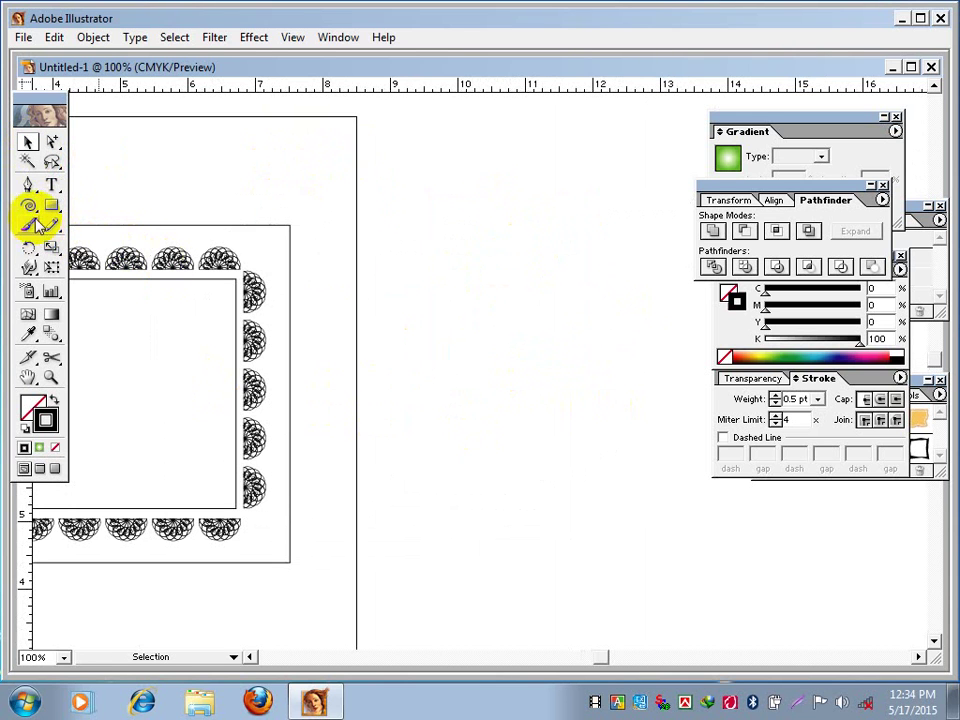
Draw a spiral about 1.1 by 1.4 inches in the empty area beside the page and set its stroke weight to 1 pt
left_click(29, 206)
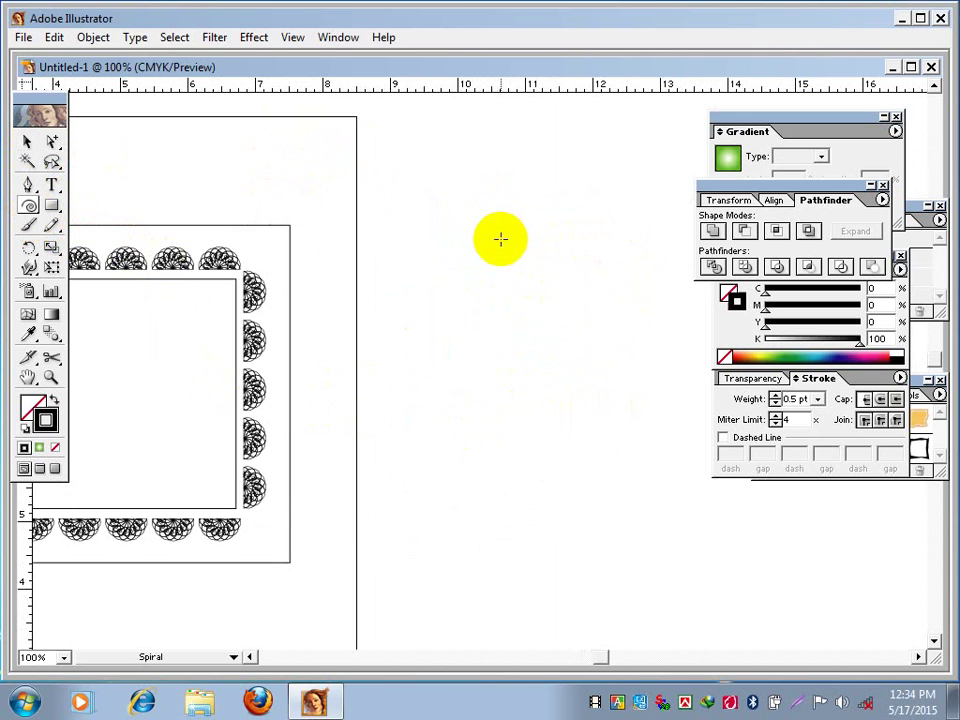
left_click_drag(471, 216, 473, 270)
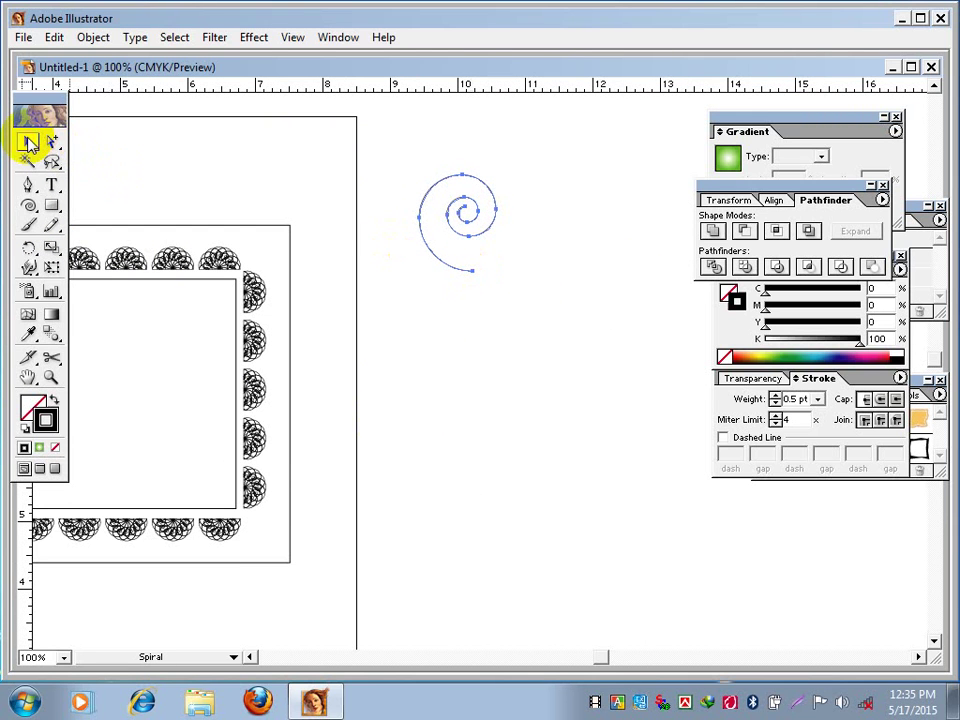
left_click(27, 143)
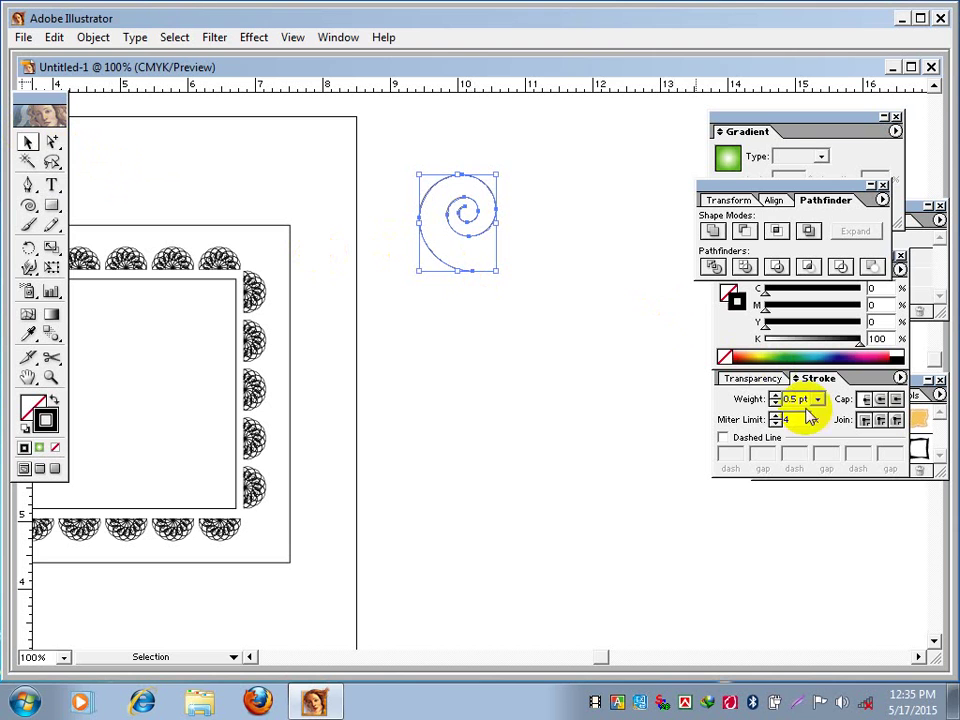
left_click(776, 398)
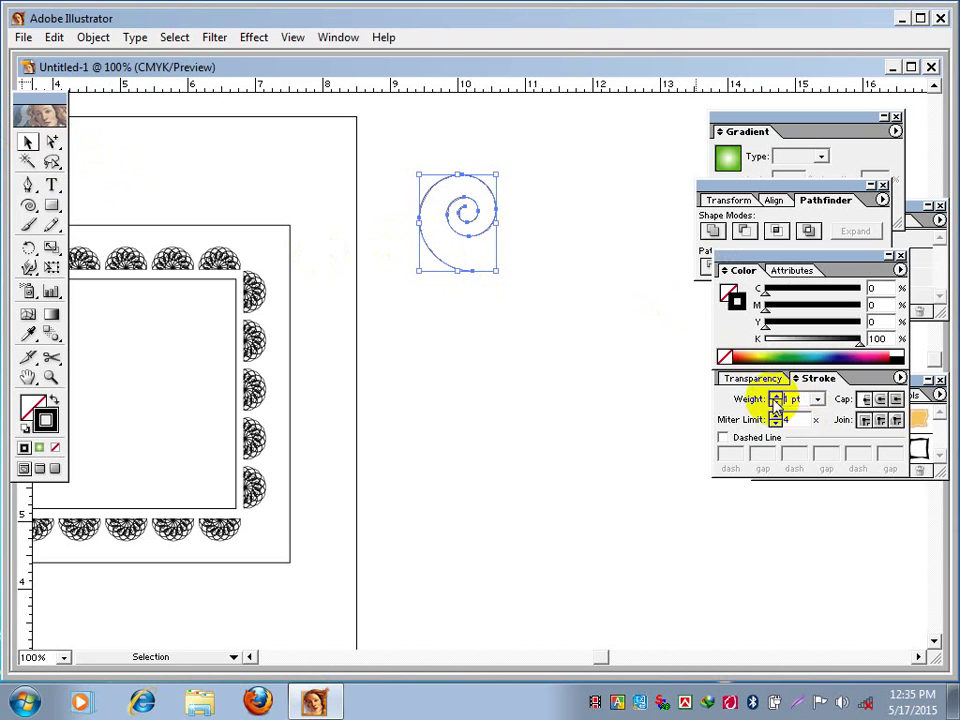
left_click(515, 256)
Reflect a copy of the spiral across a vertical axis just beside it to form a mirrored pair
key("z")
left_click(495, 258)
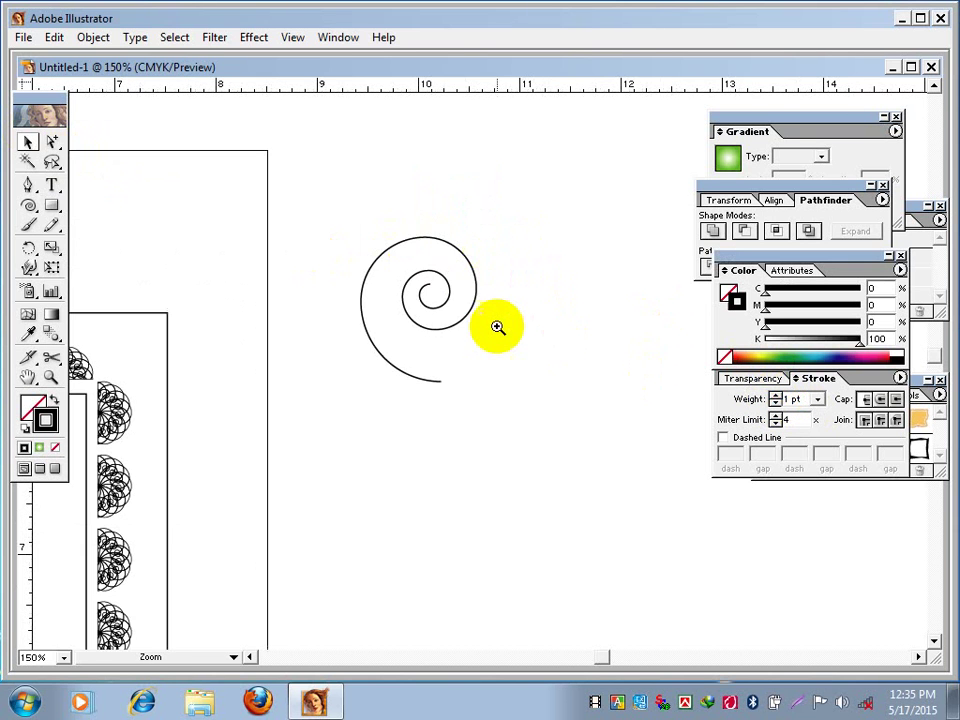
key("space")
left_click_drag(495, 330, 387, 244)
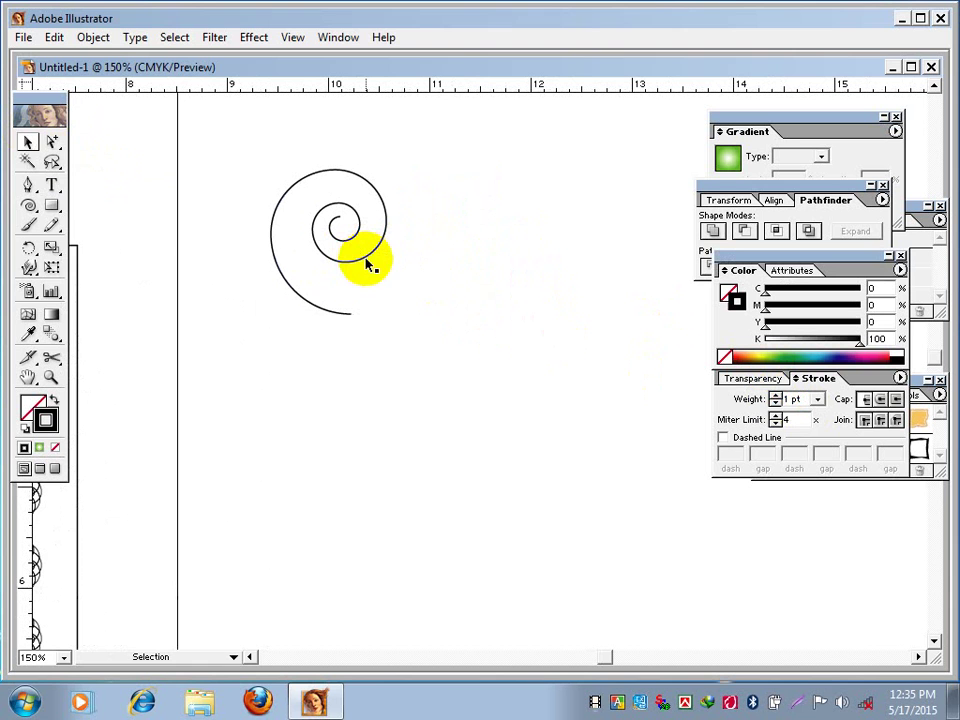
left_click(367, 262)
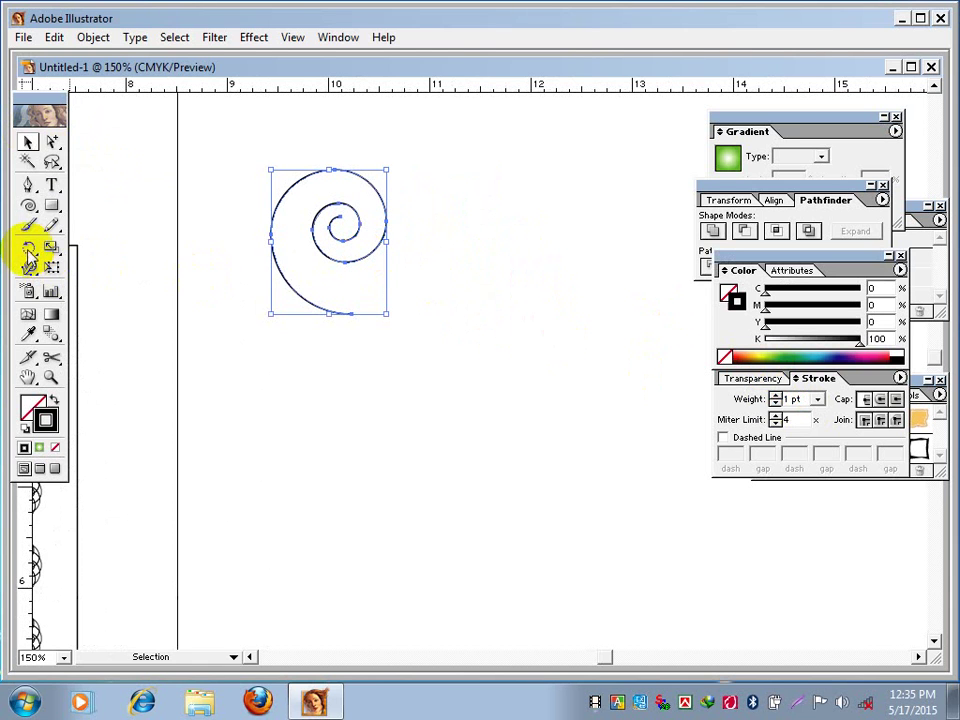
left_click_drag(28, 252, 71, 251)
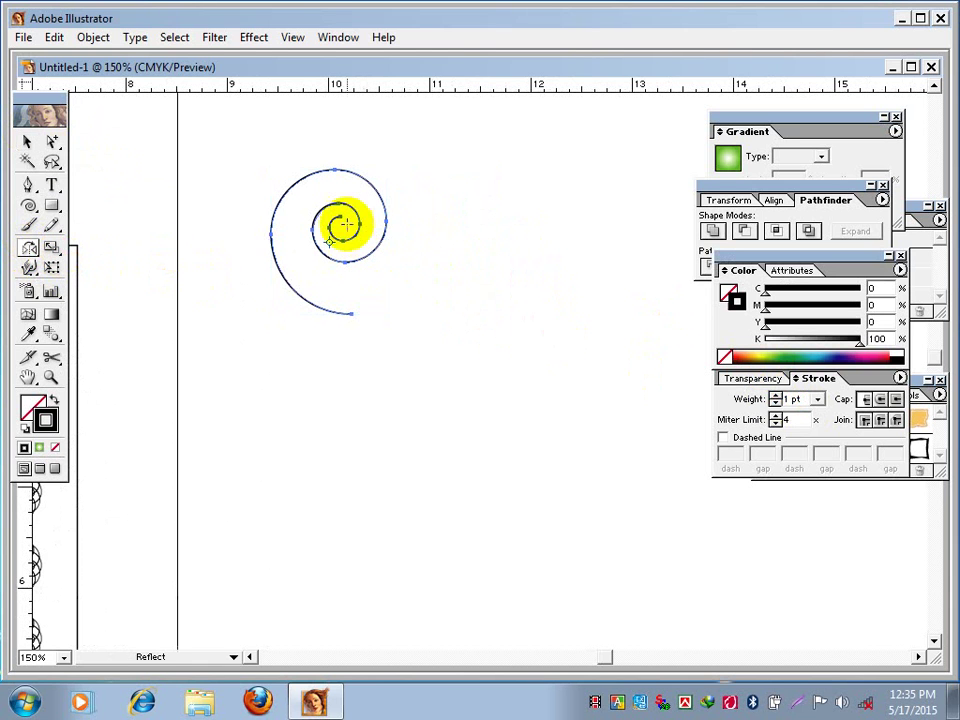
left_click(390, 189)
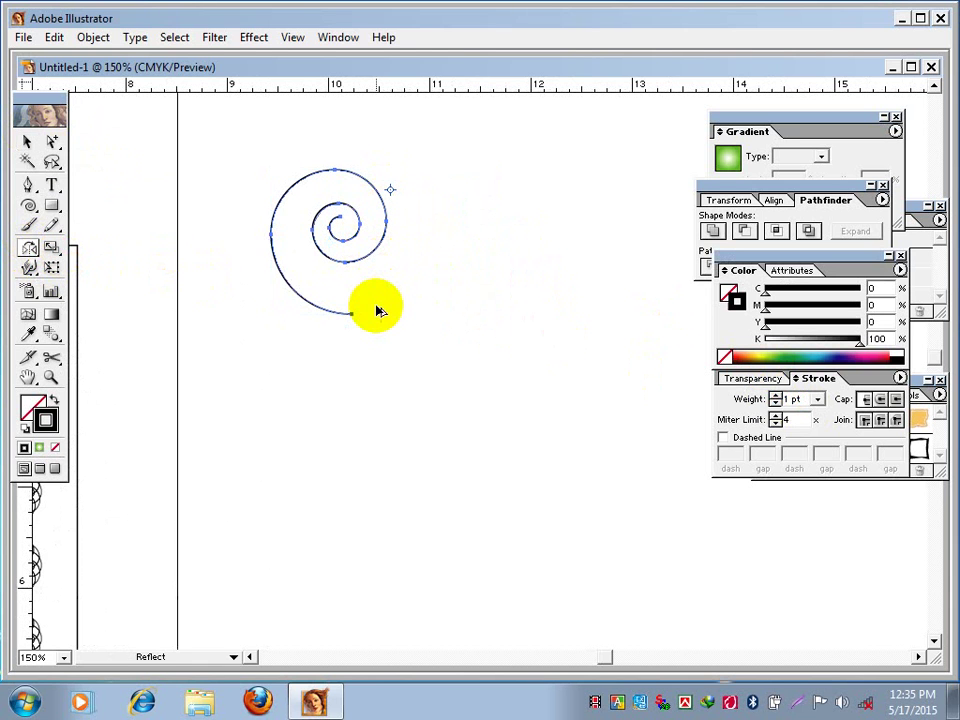
left_click_drag(376, 311, 375, 306)
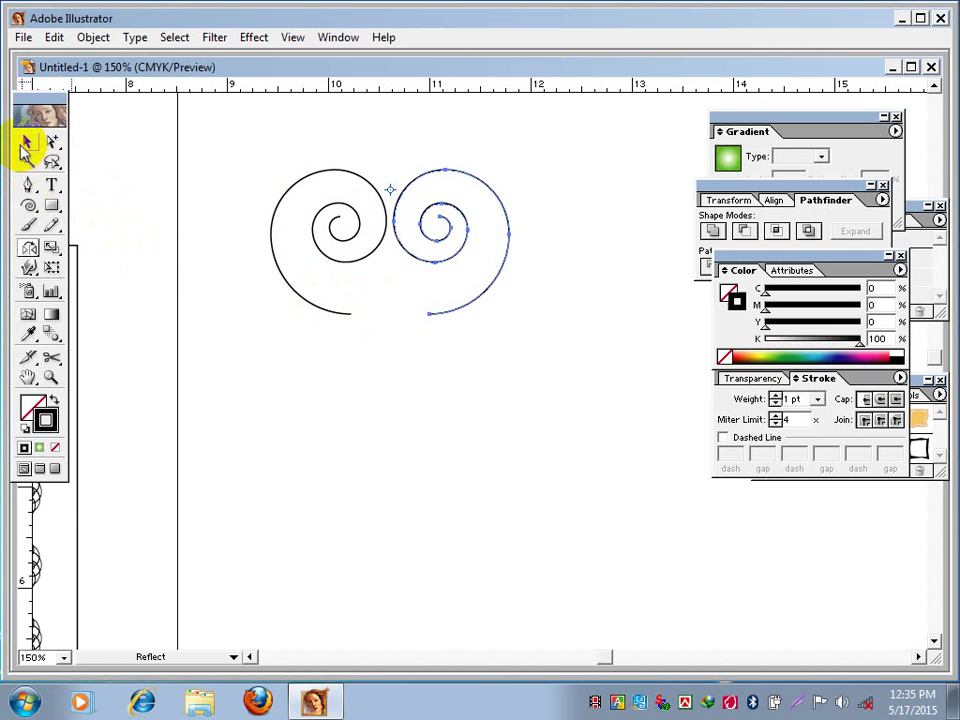
Reflect a copy of both spirals across a horizontal axis at their open ends to form a four-spiral motif
left_click(27, 147)
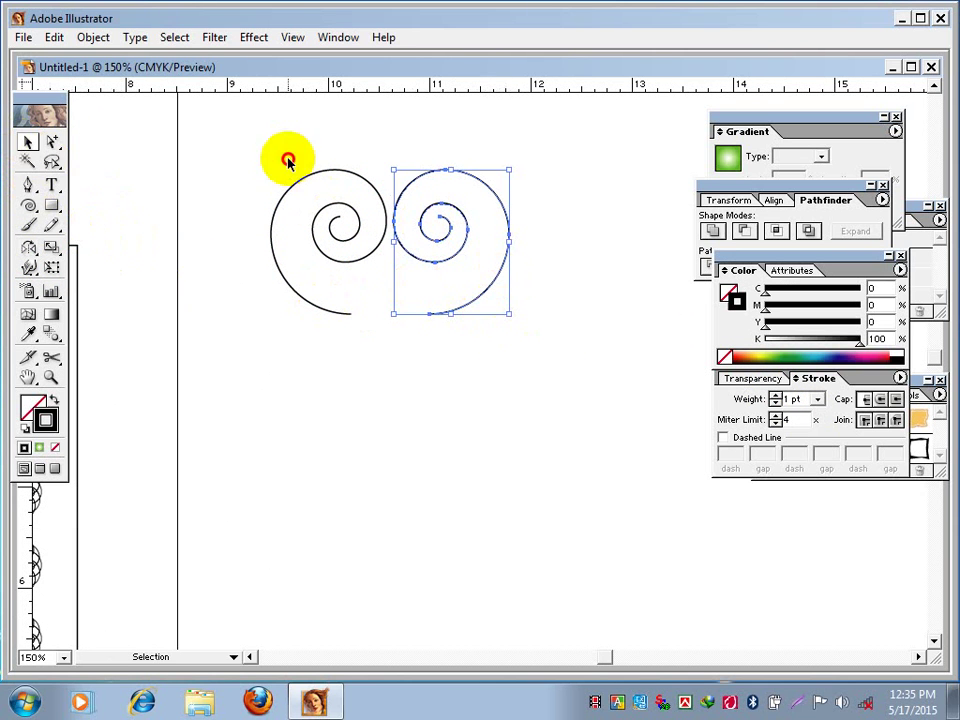
left_click_drag(289, 159, 534, 331)
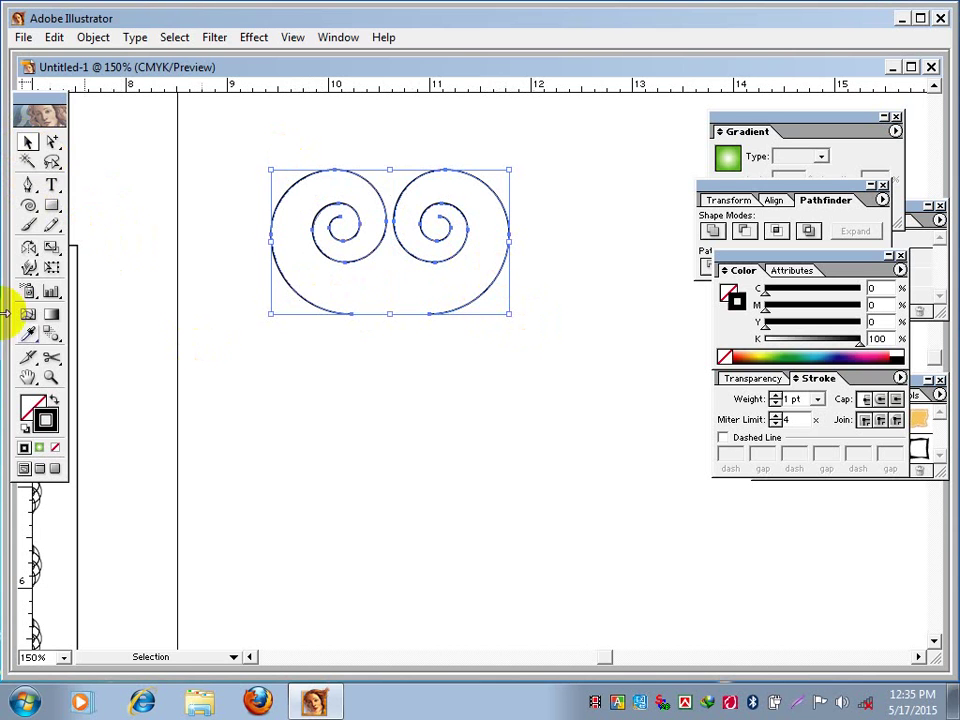
left_click(28, 247)
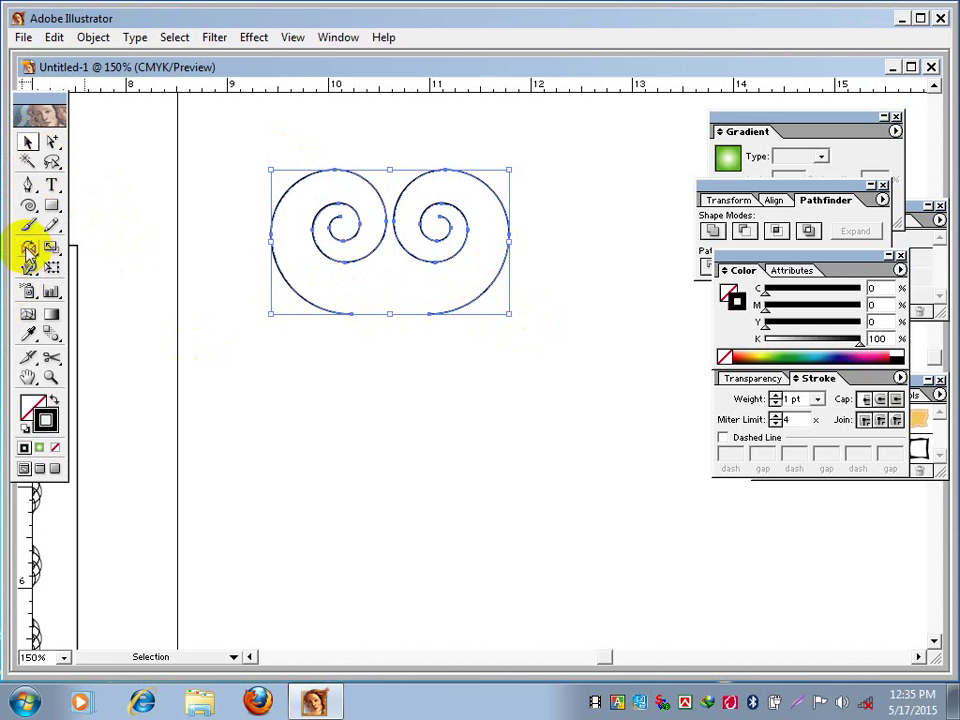
left_click(431, 316)
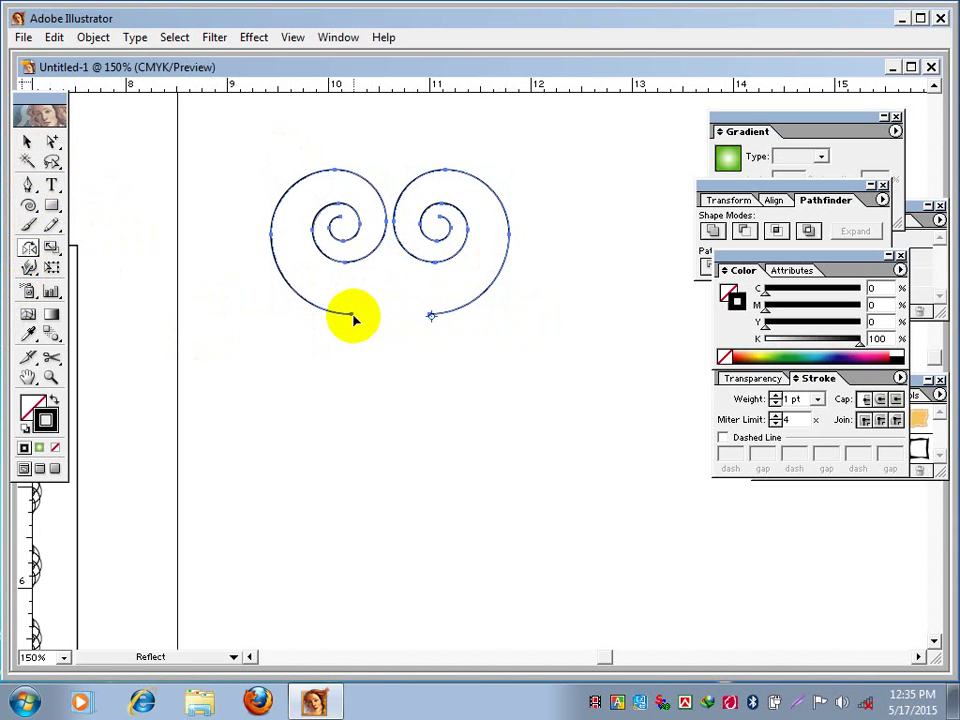
left_click_drag(355, 320, 350, 317)
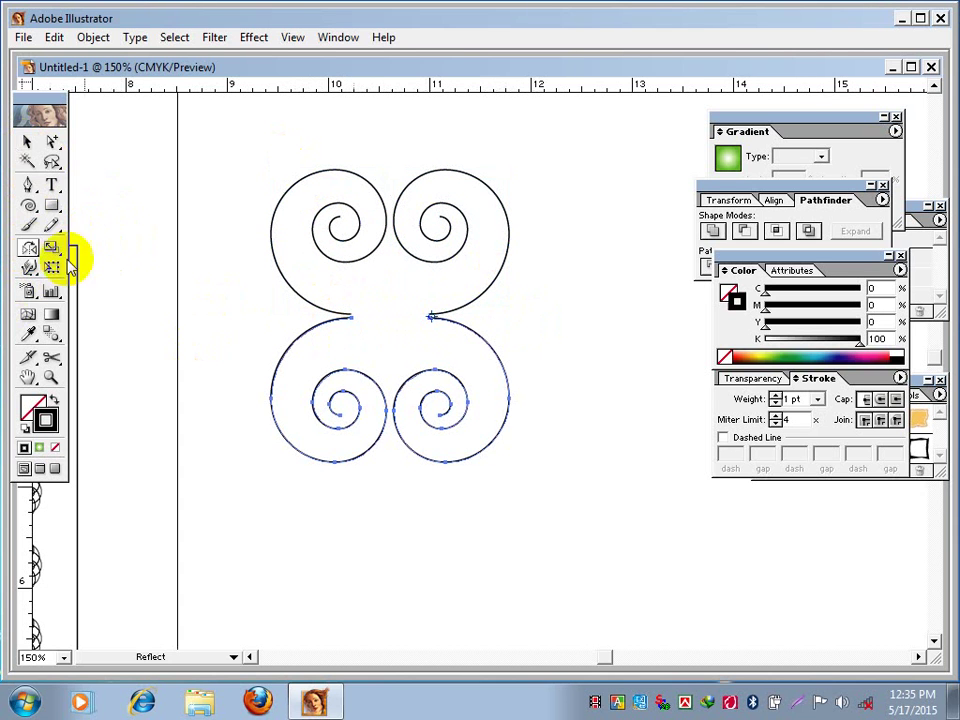
left_click(27, 142)
left_click(268, 212)
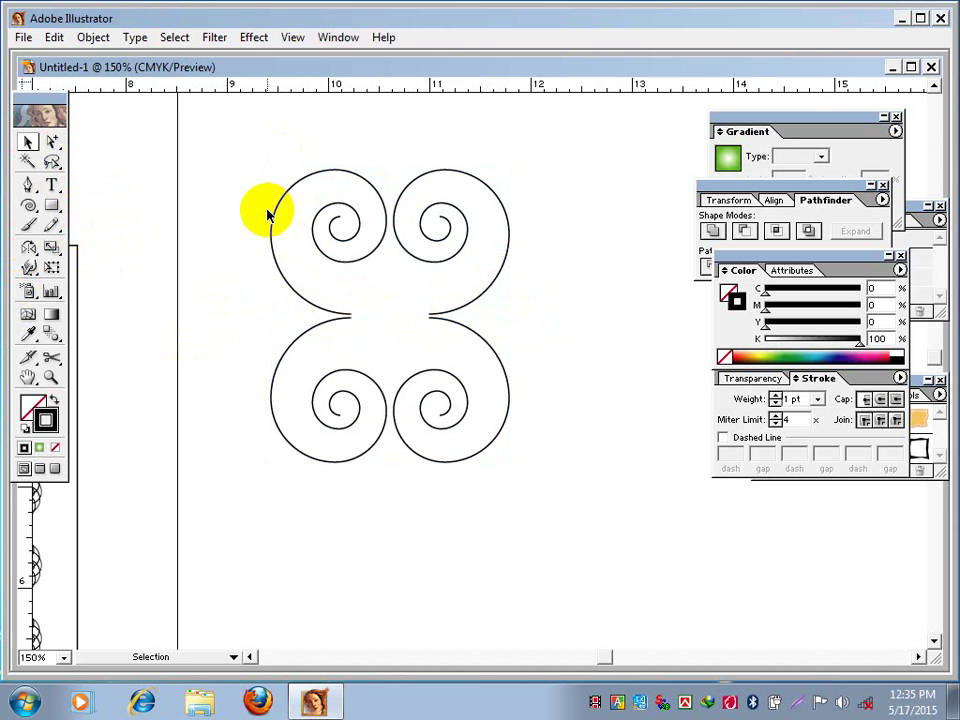
Duplicate the four-spiral motif straight down edge to edge and repeat the copy to build a column of four motifs
key("z")
left_click(439, 354, "alt")
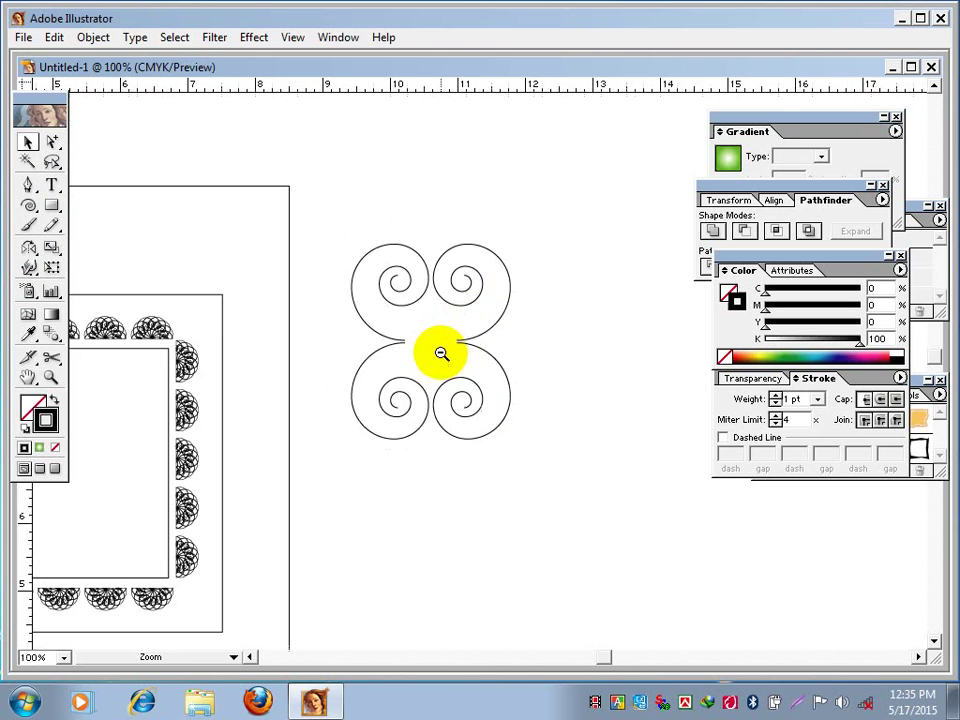
left_click(441, 354, "alt")
left_click(27, 142)
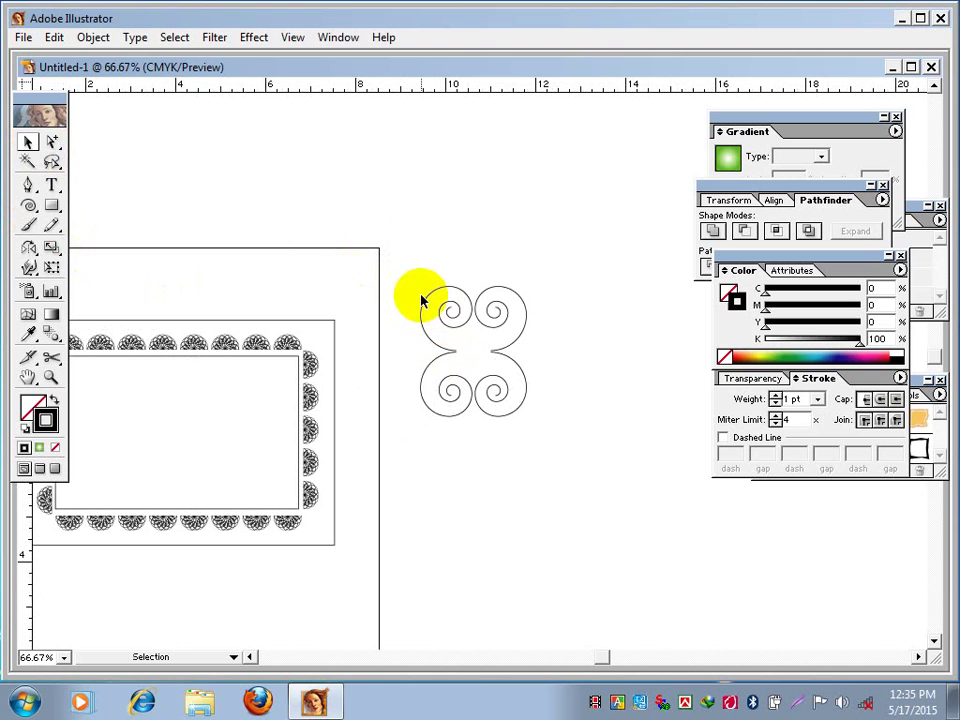
left_click_drag(416, 272, 542, 420)
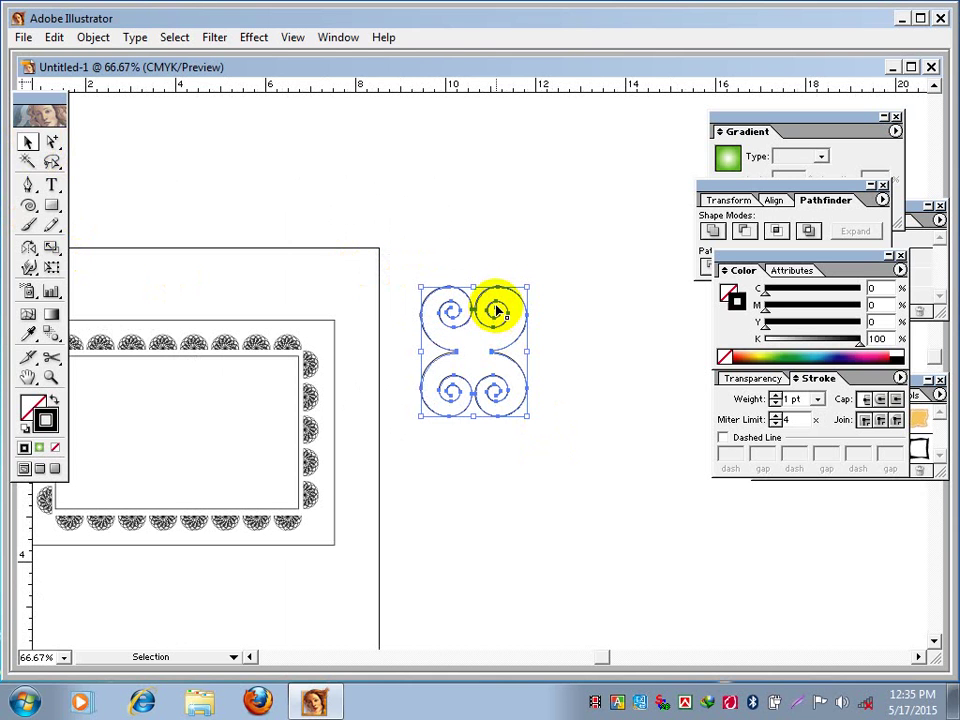
left_click_drag(497, 311, 476, 221)
key("ctrl+d")
key("ctrl+d")
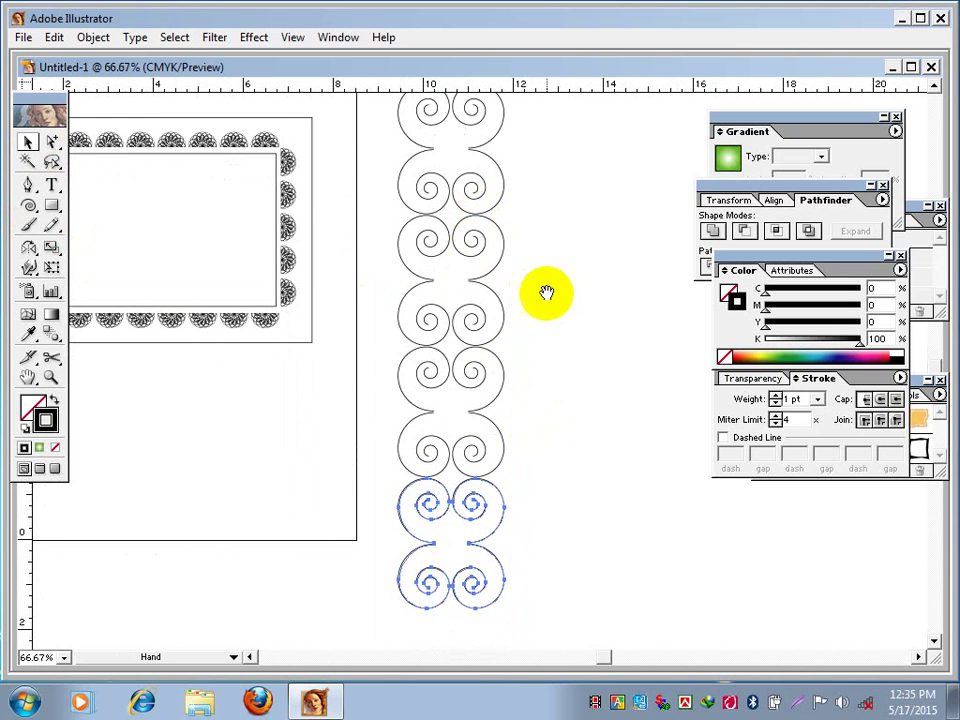
Copy the first spiral of the column's uppermost motif into the empty area on the column's far side
left_click_drag(546, 293, 407, 400)
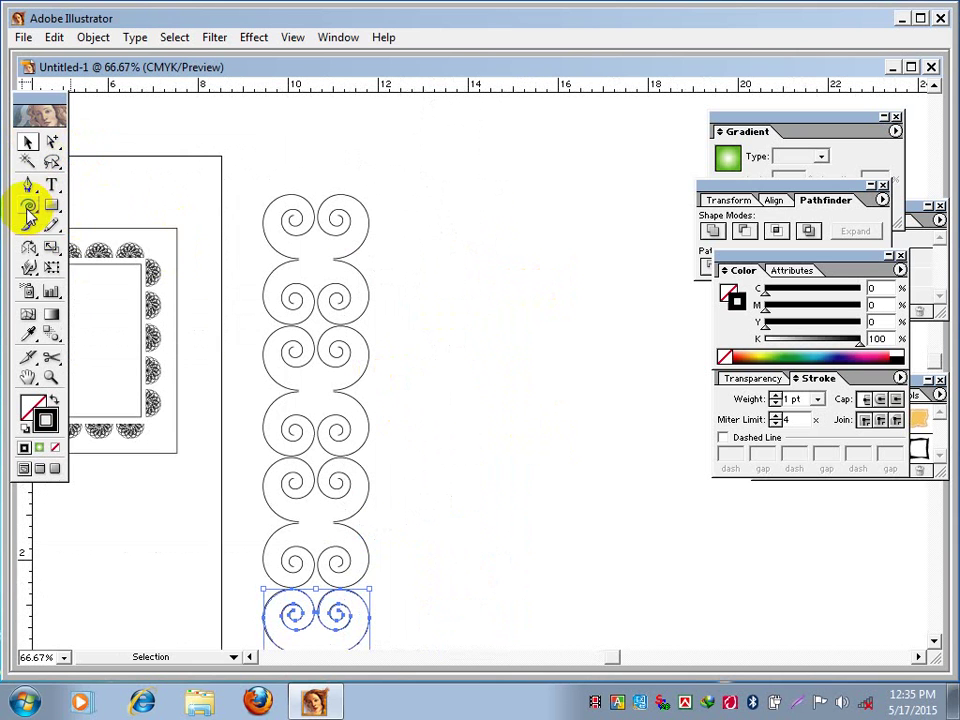
left_click(296, 215)
left_click_drag(296, 215, 447, 222)
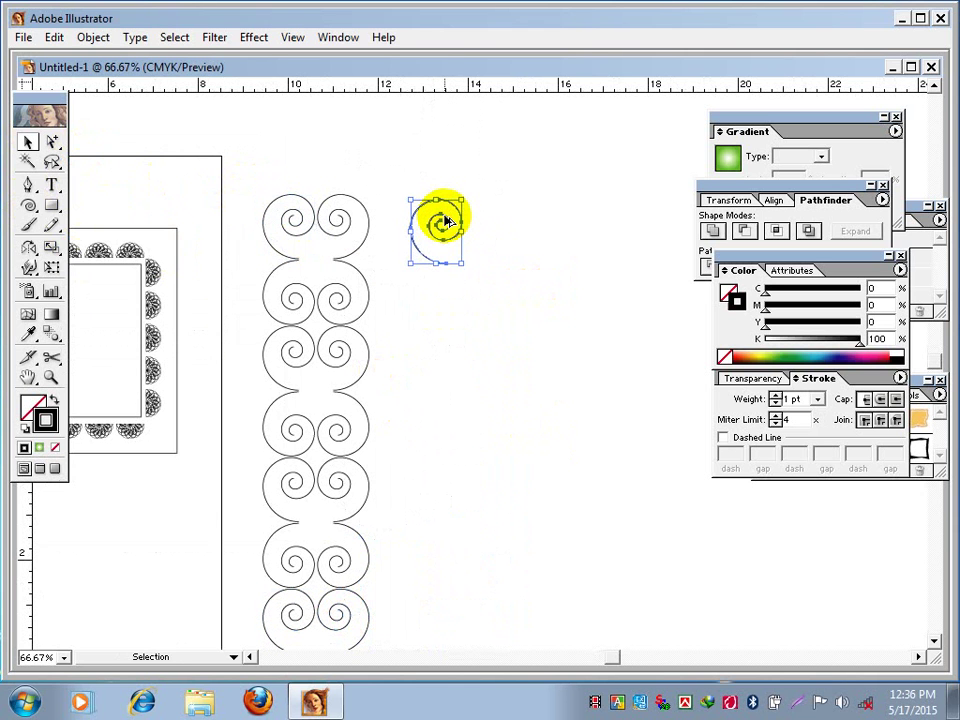
Rotate a copy of the single spiral about half a turn around its outer endpoint to form an S-shaped scroll
left_click(463, 285, "ctrl")
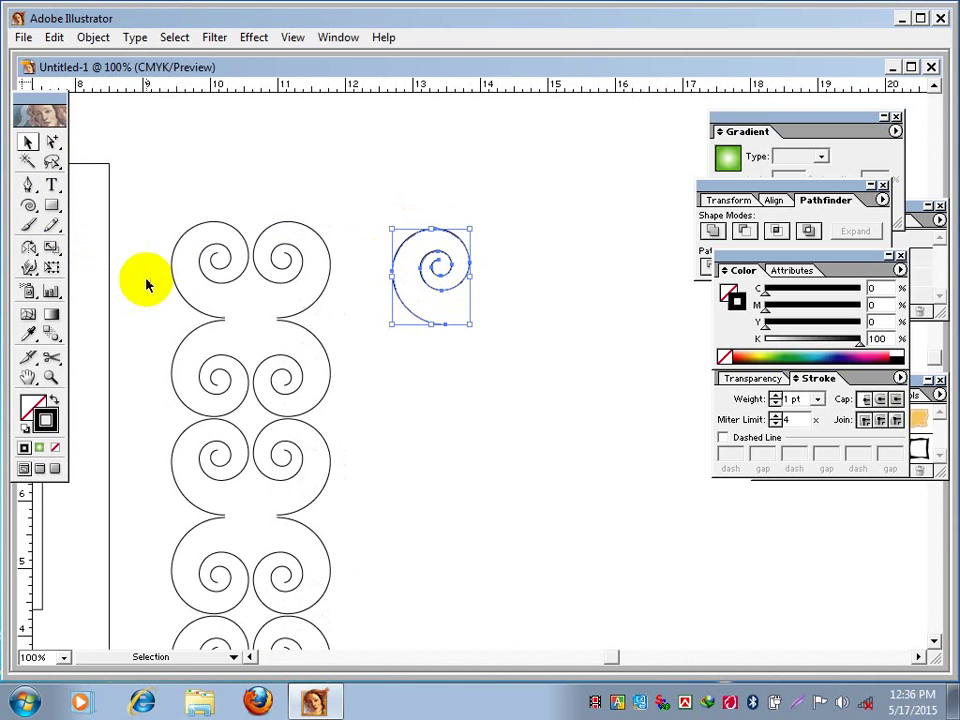
left_click_drag(28, 257, 56, 253)
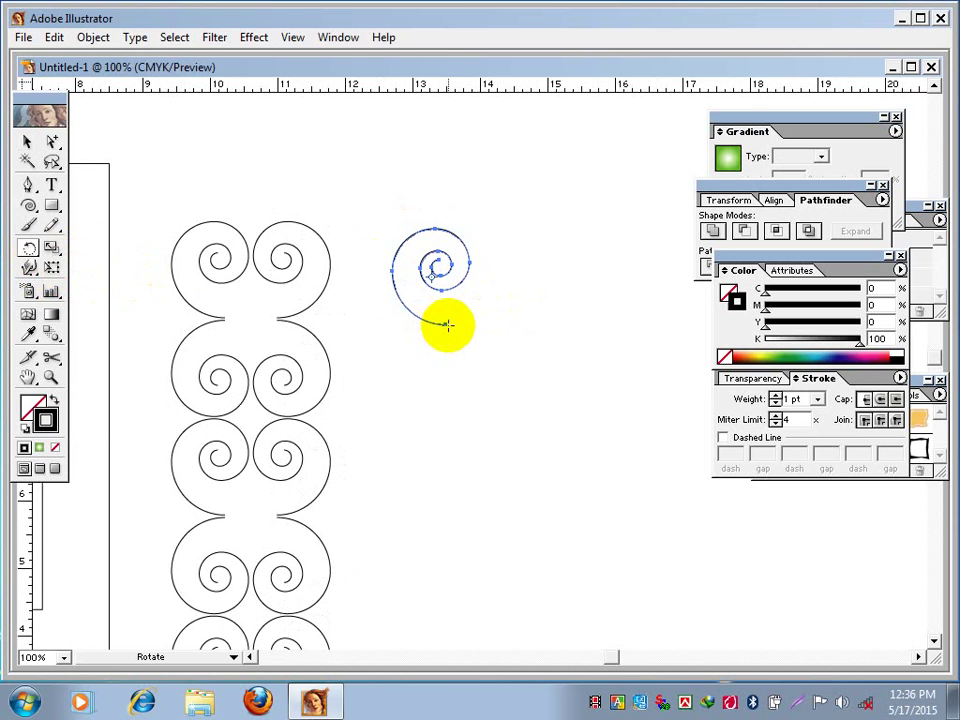
left_click(446, 323)
left_click_drag(439, 266, 374, 466)
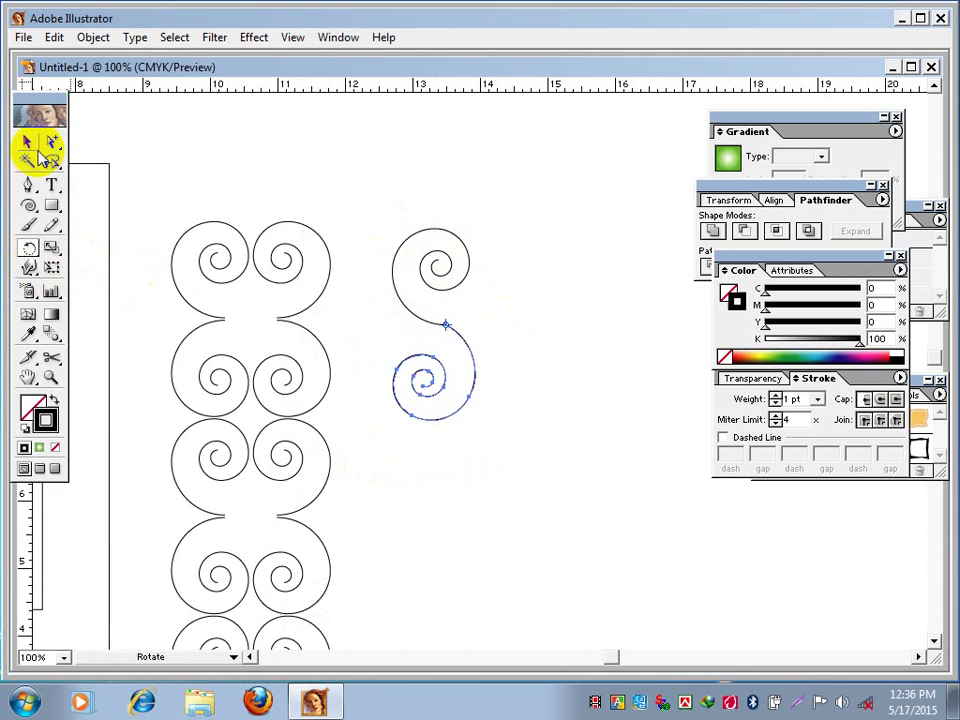
left_click(27, 143)
left_click(376, 190)
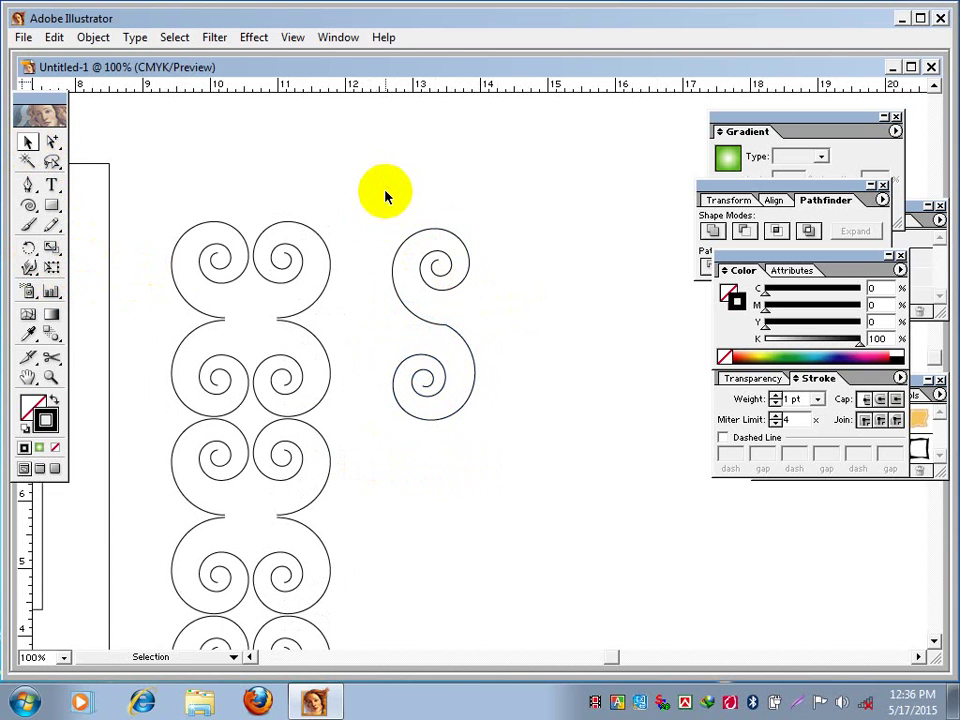
Duplicate the S-shaped scroll straight down end to end and repeat the copy to build a column of four scrolls
left_click_drag(410, 207, 461, 411)
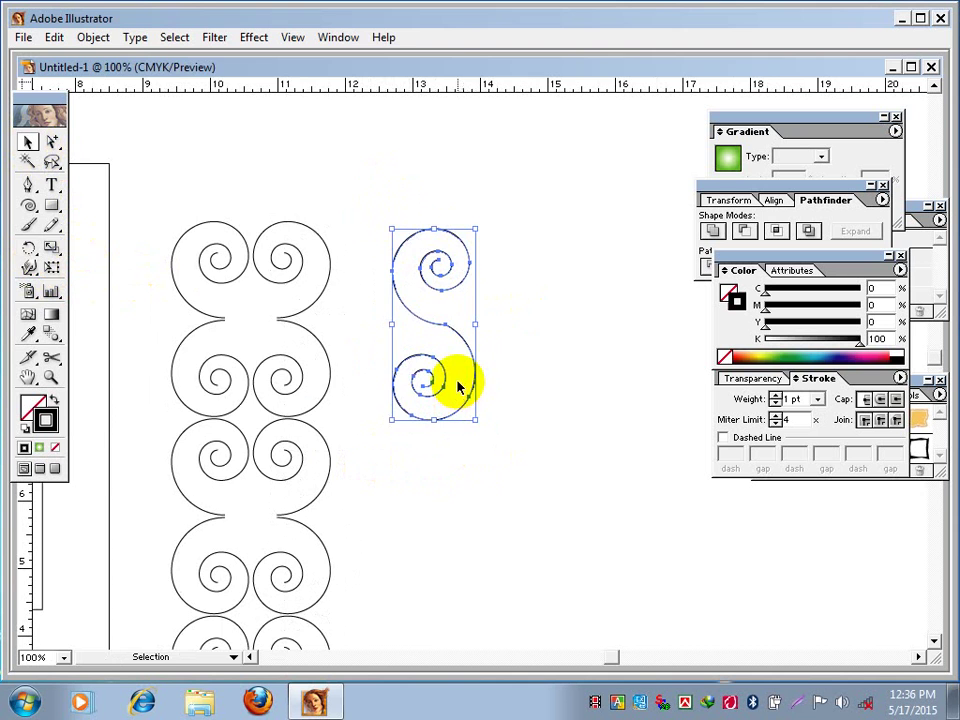
key("z")
left_click(452, 380, "alt")
left_click(484, 354, "alt")
key("v")
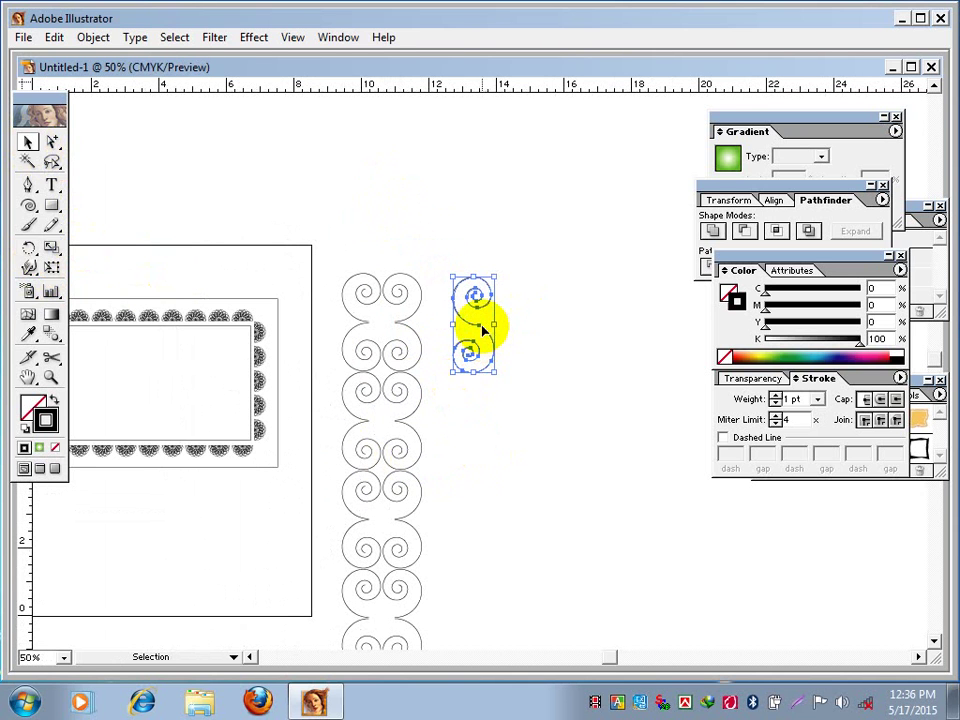
left_click_drag(480, 330, 486, 425)
key("ctrl+d")
key("ctrl+d")
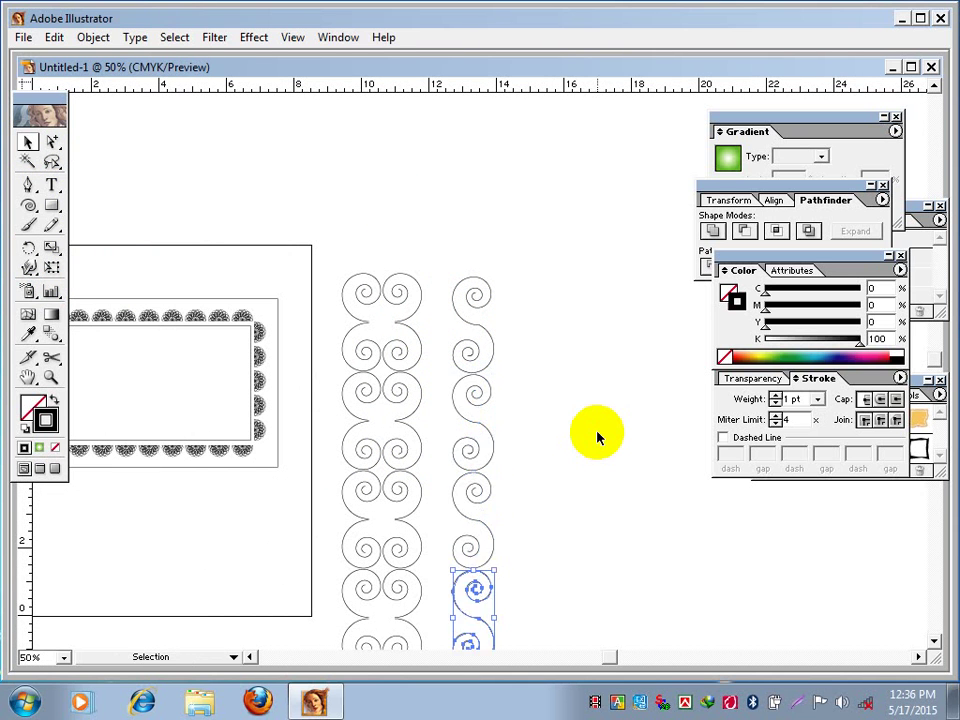
key("space")
left_click_drag(559, 450, 544, 358)
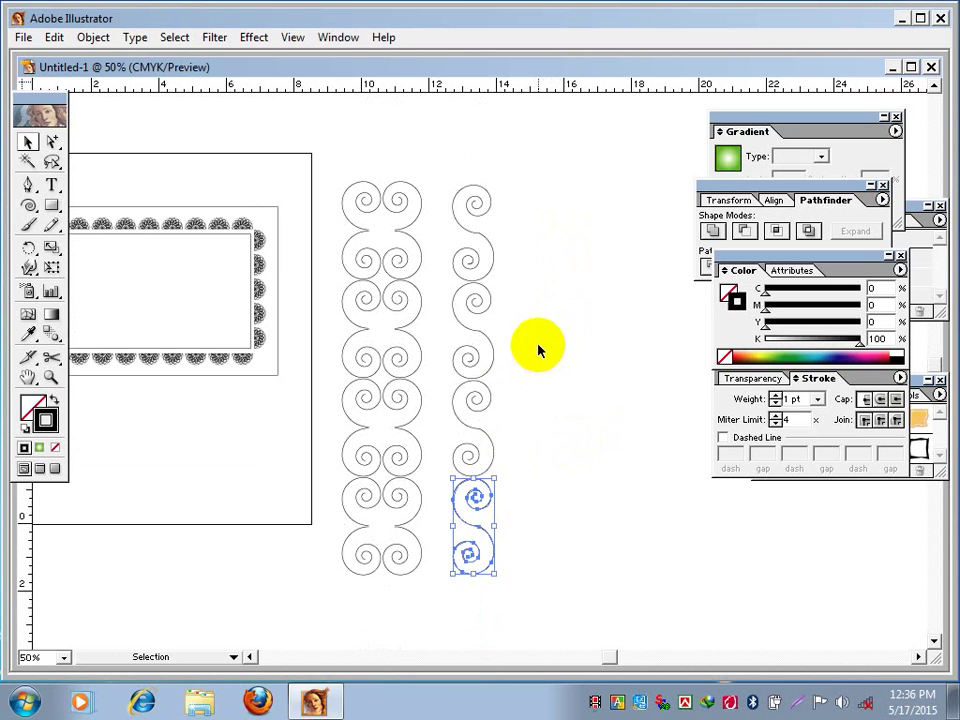
Select the whole column of S-shaped scrolls and set its stroke weight to 3 pt
left_click_drag(452, 166, 499, 606)
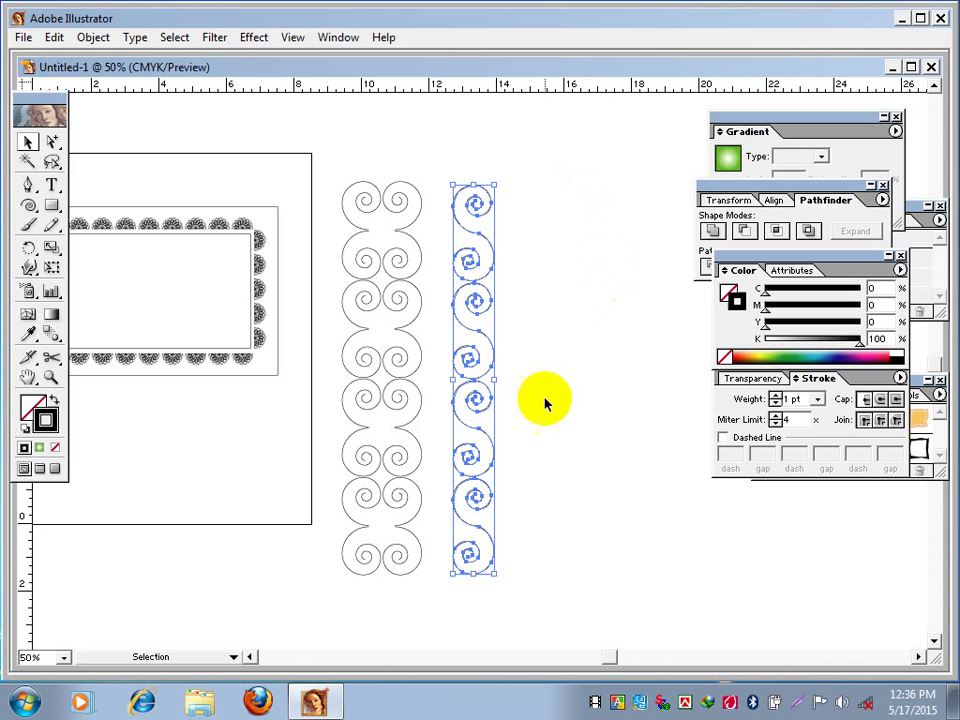
key("ctrl+space")
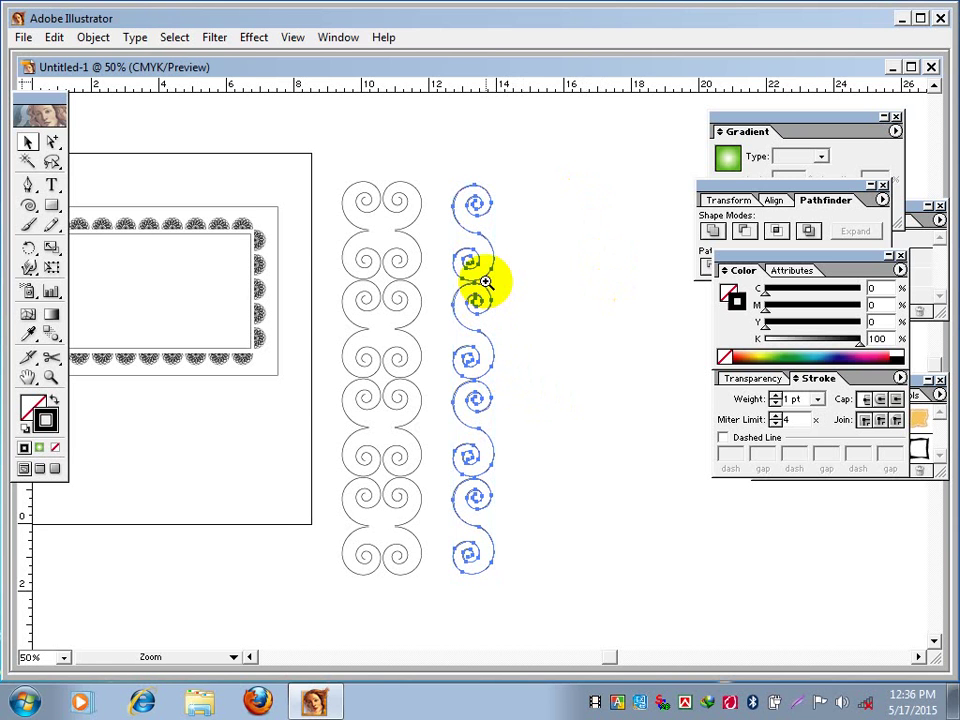
left_click(483, 277)
left_click(536, 331)
left_click(411, 347)
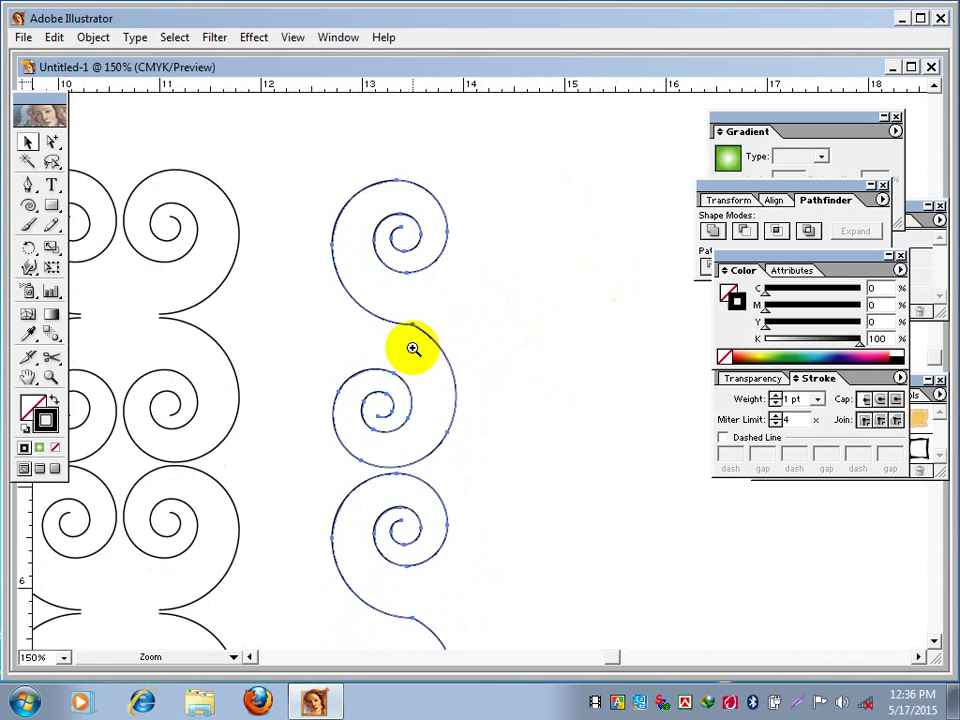
left_click(415, 347)
left_click(476, 341)
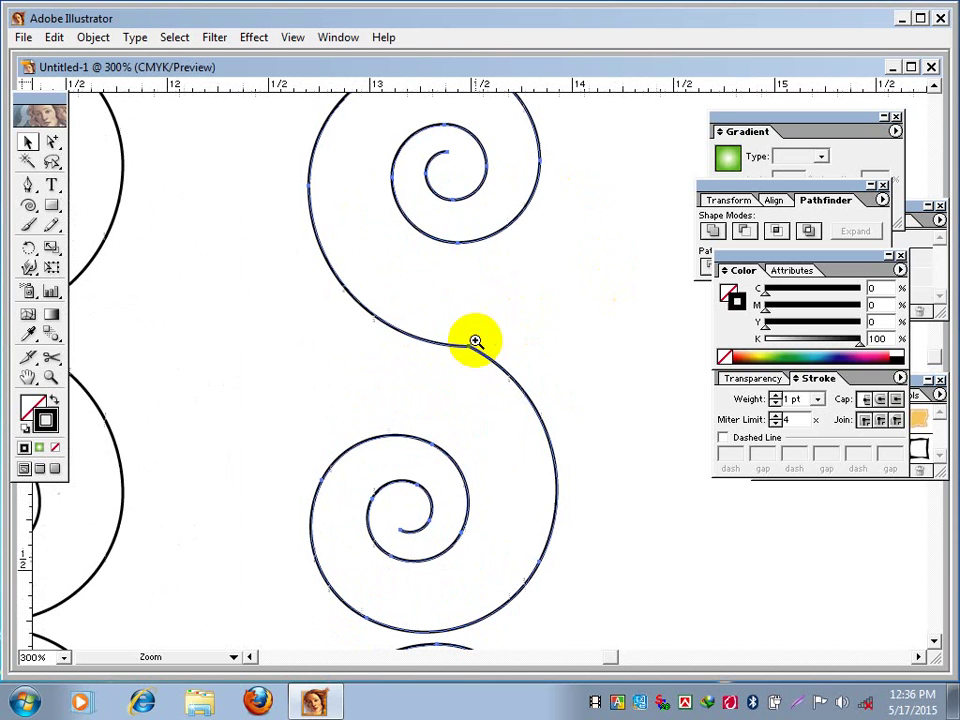
left_click(777, 396)
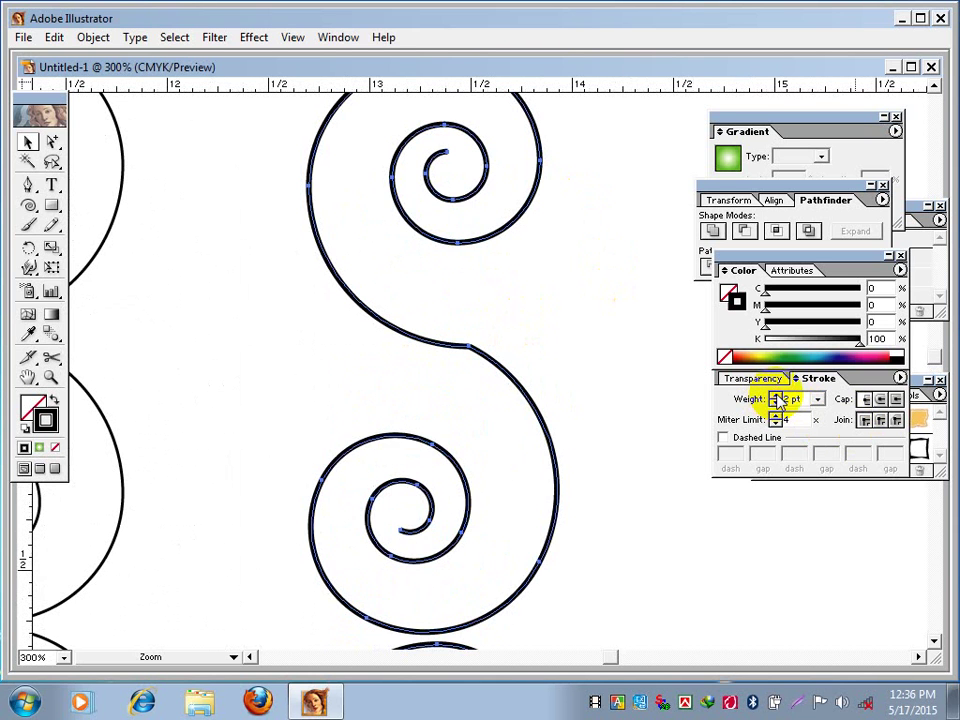
left_click(777, 397)
Copy the scroll column with a slight sideways offset and give the copy a red stroke of 100% magenta and 100% yellow, without black
key("v")
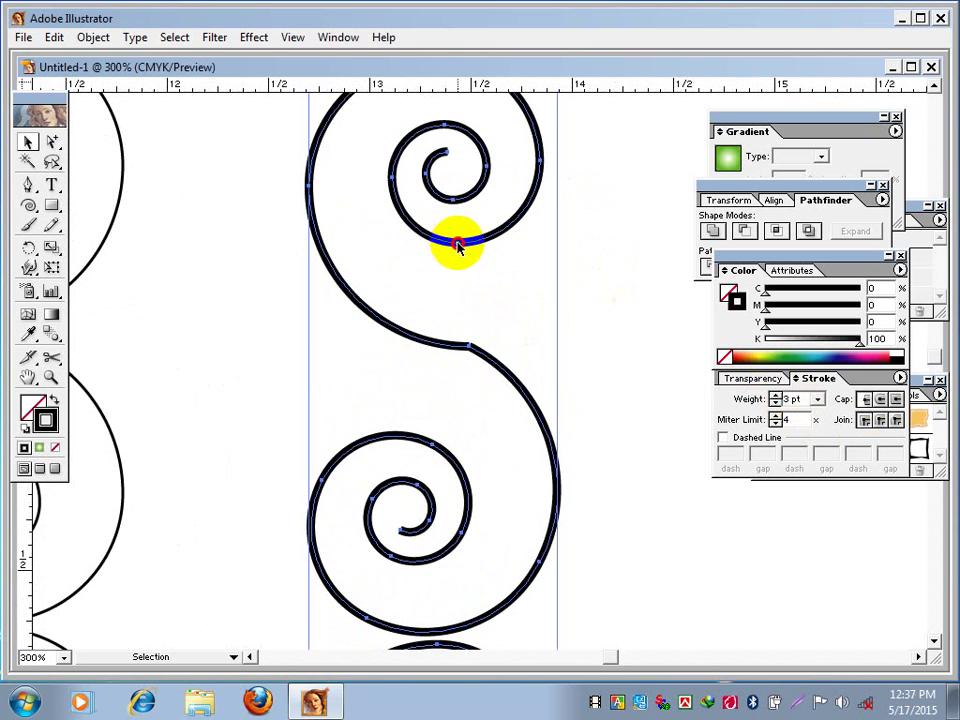
left_click_drag(458, 247, 447, 250)
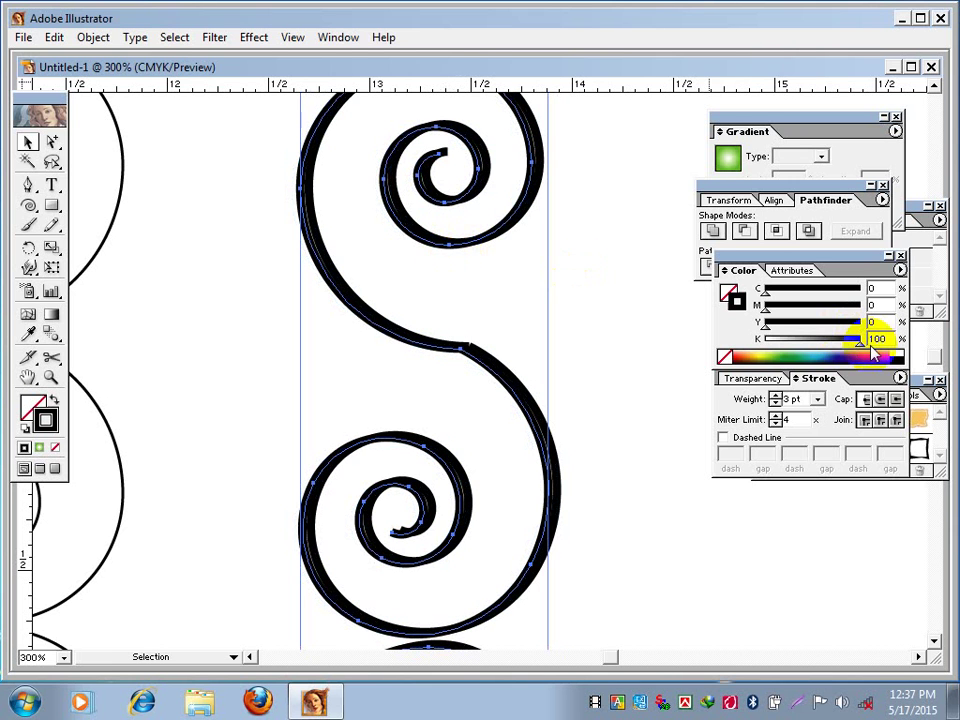
left_click_drag(862, 341, 755, 342)
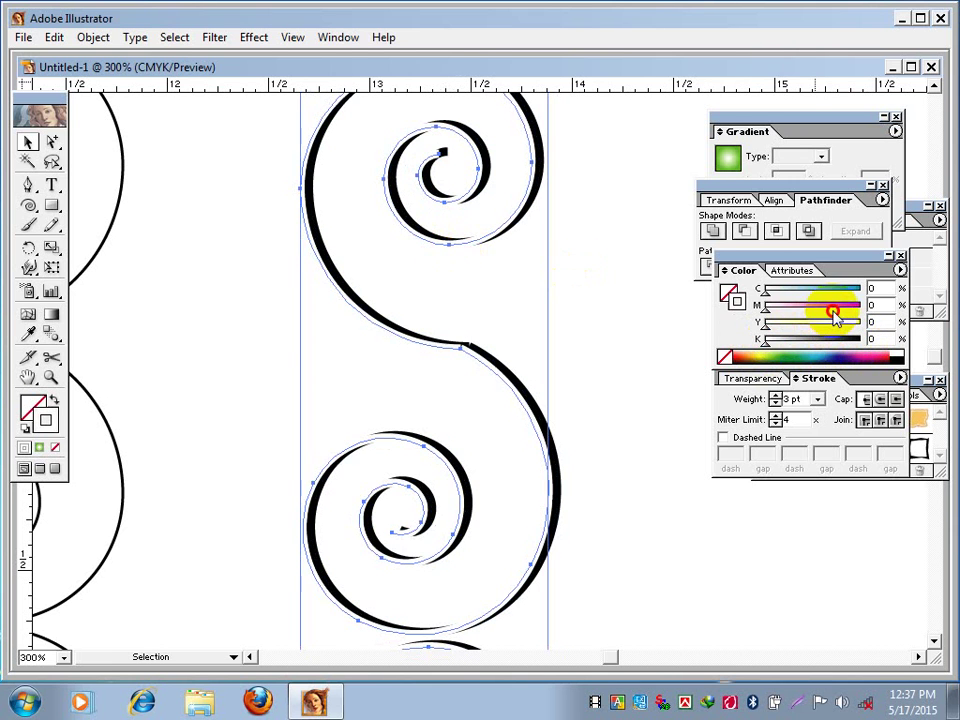
left_click_drag(833, 310, 864, 306)
left_click(862, 323)
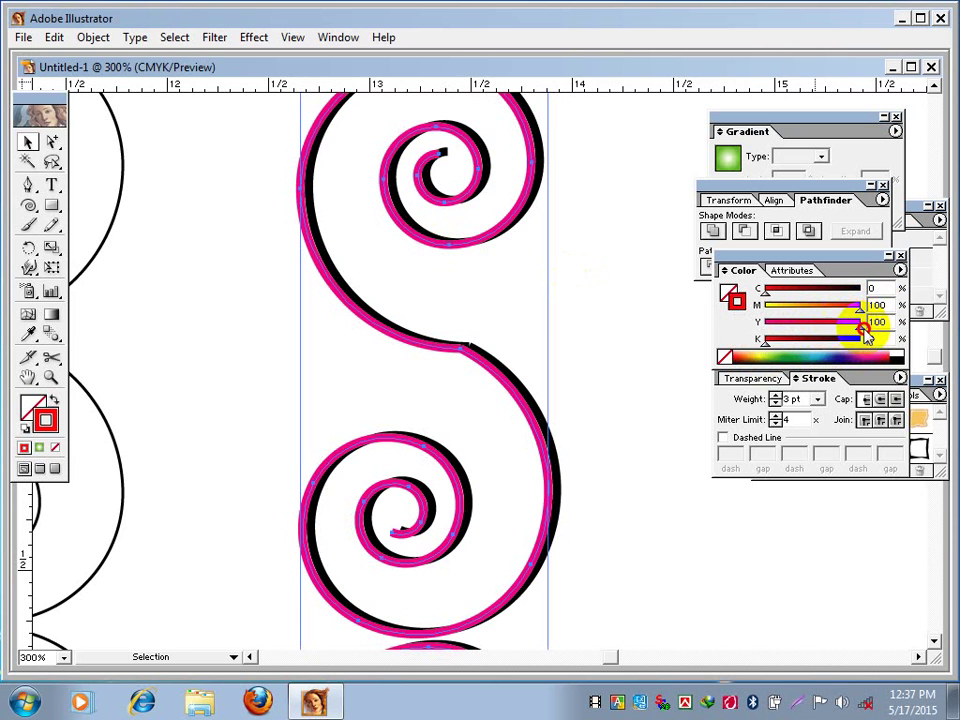
Examine the red and black scroll column up close and at full length, and clear the selection
key("z")
left_click(505, 385, "alt")
left_click(506, 384, "alt")
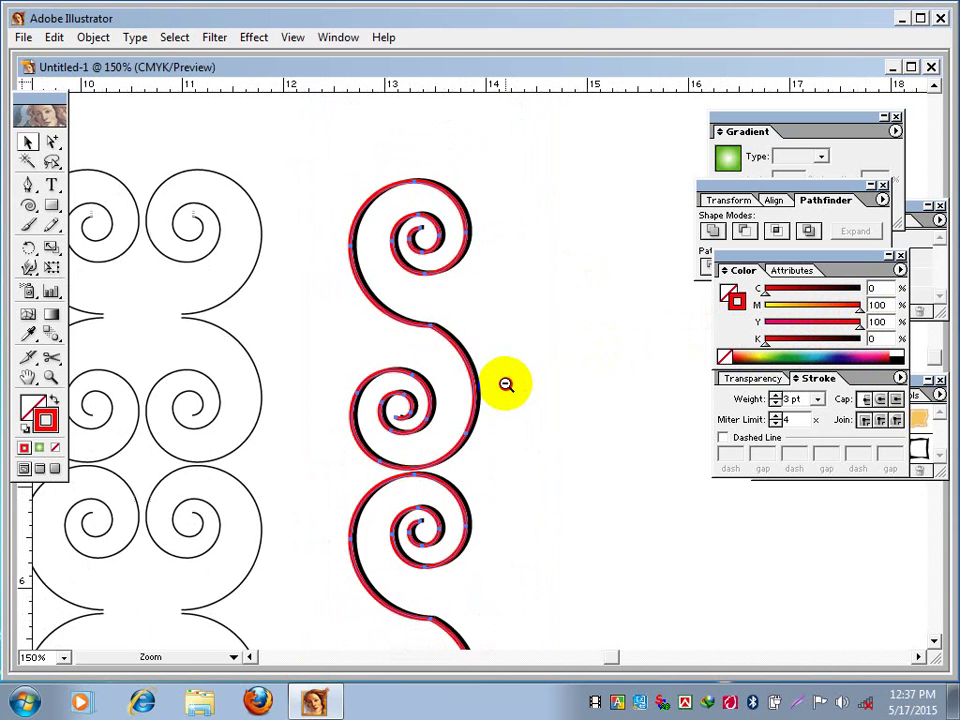
left_click(506, 384, "alt")
left_click(506, 384)
left_click(465, 377)
key("space")
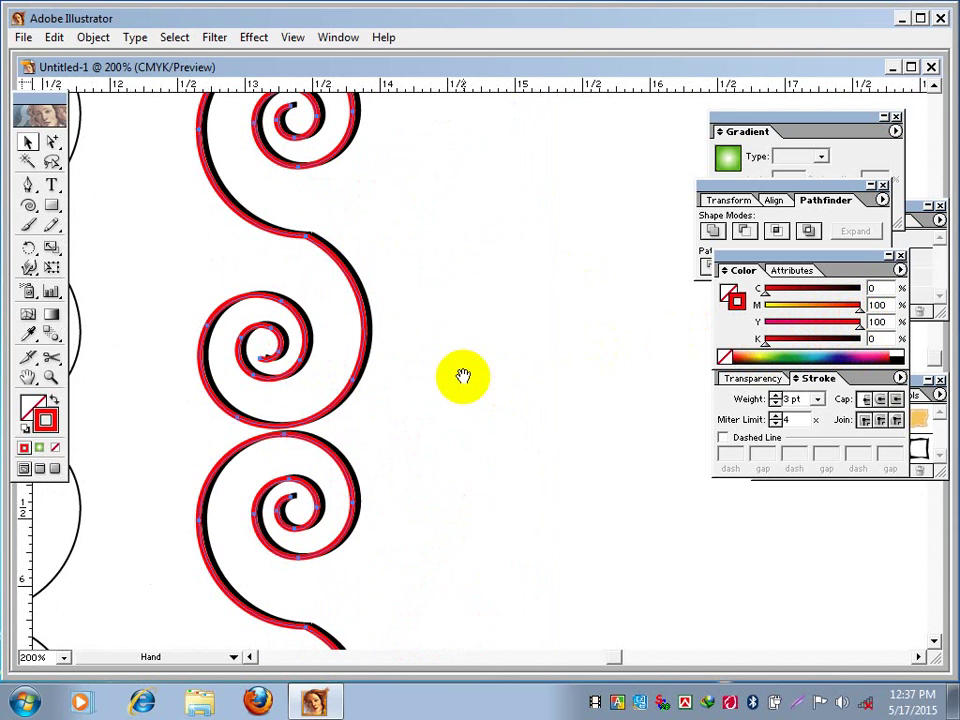
left_click(463, 375, "alt")
left_click(463, 375, "alt")
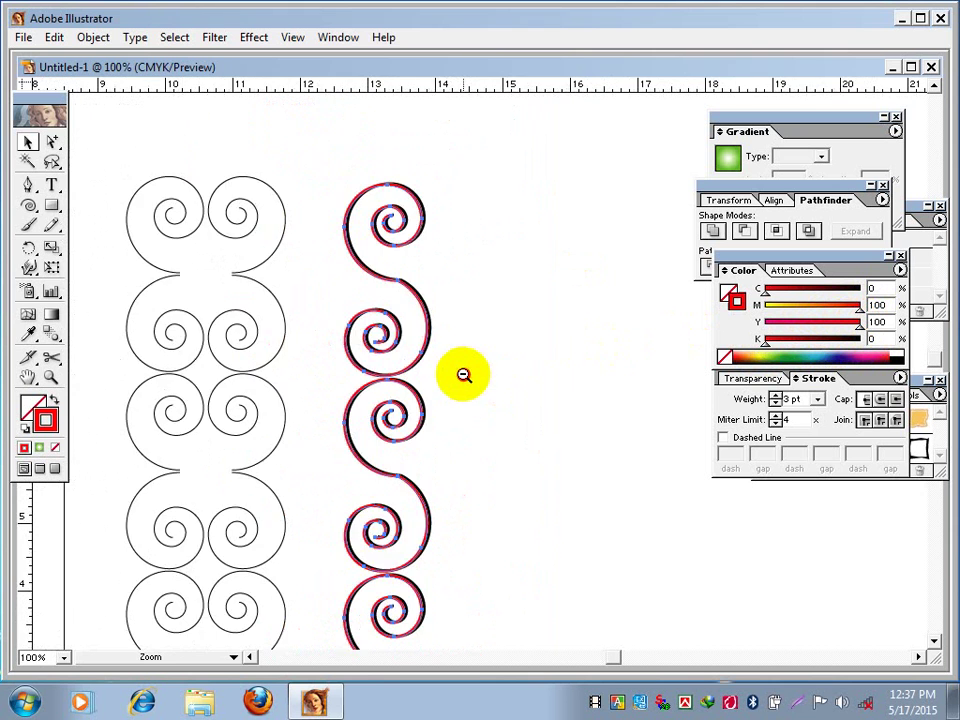
left_click(463, 375, "alt")
left_click_drag(490, 387, 493, 279)
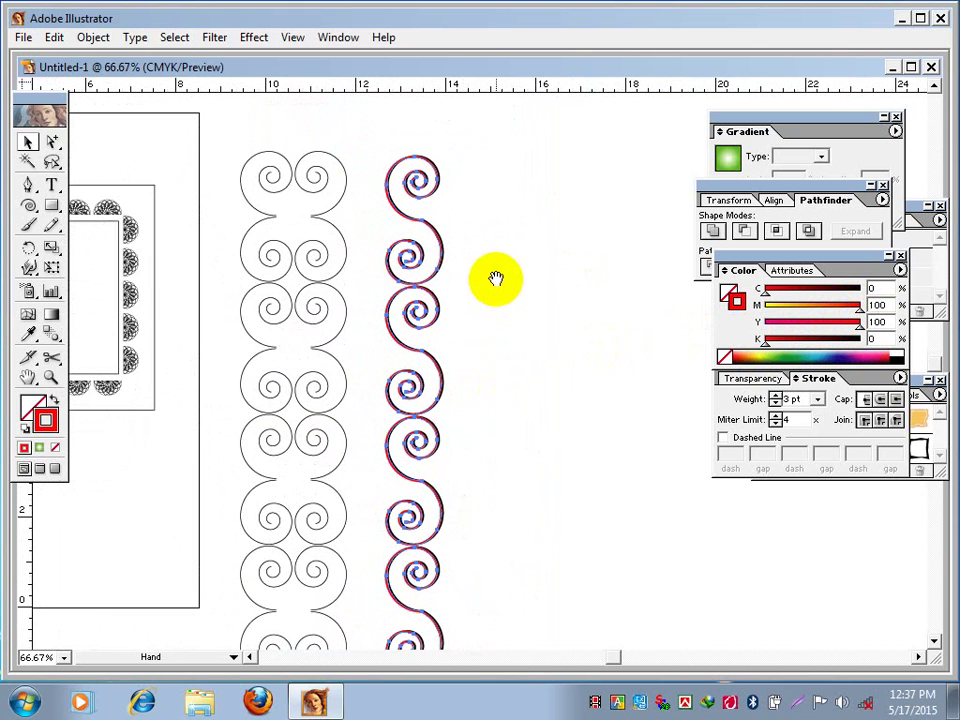
left_click(482, 376, "alt")
key("v")
left_click(490, 349)
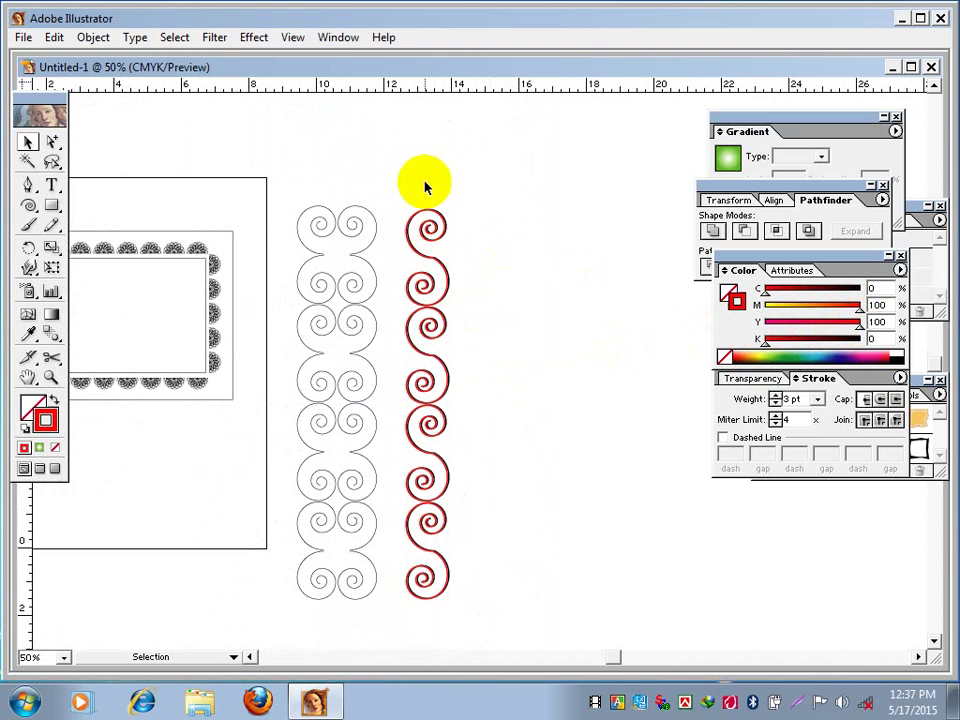
Review the finished scroll column and examine the half-rosette border around the rectangle
left_click_drag(411, 167, 450, 607)
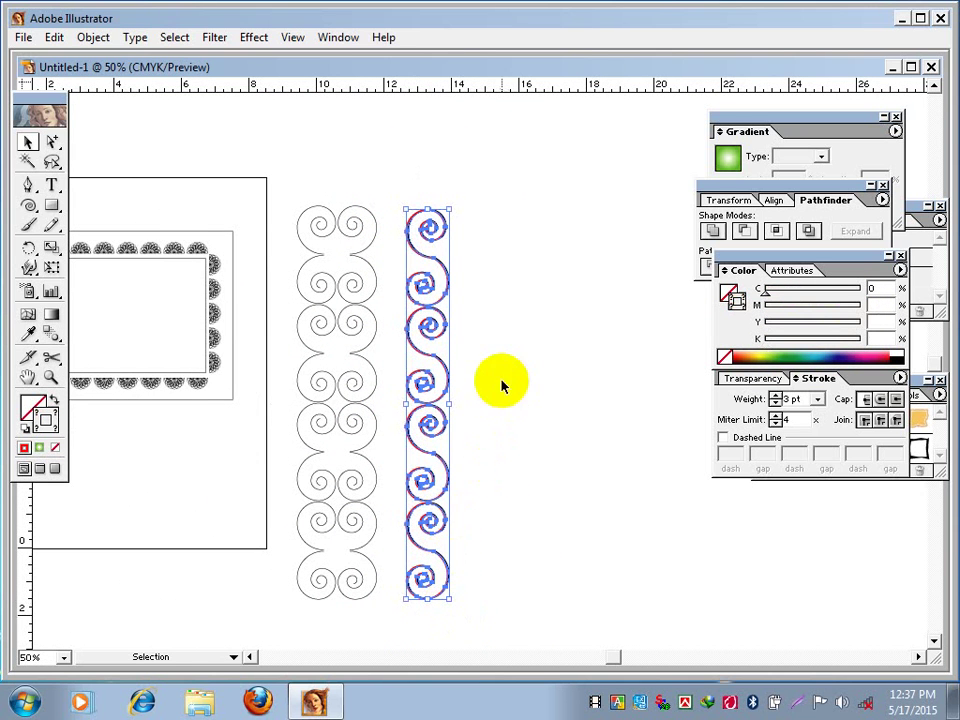
left_click_drag(470, 325, 606, 335)
key("ctrl+space")
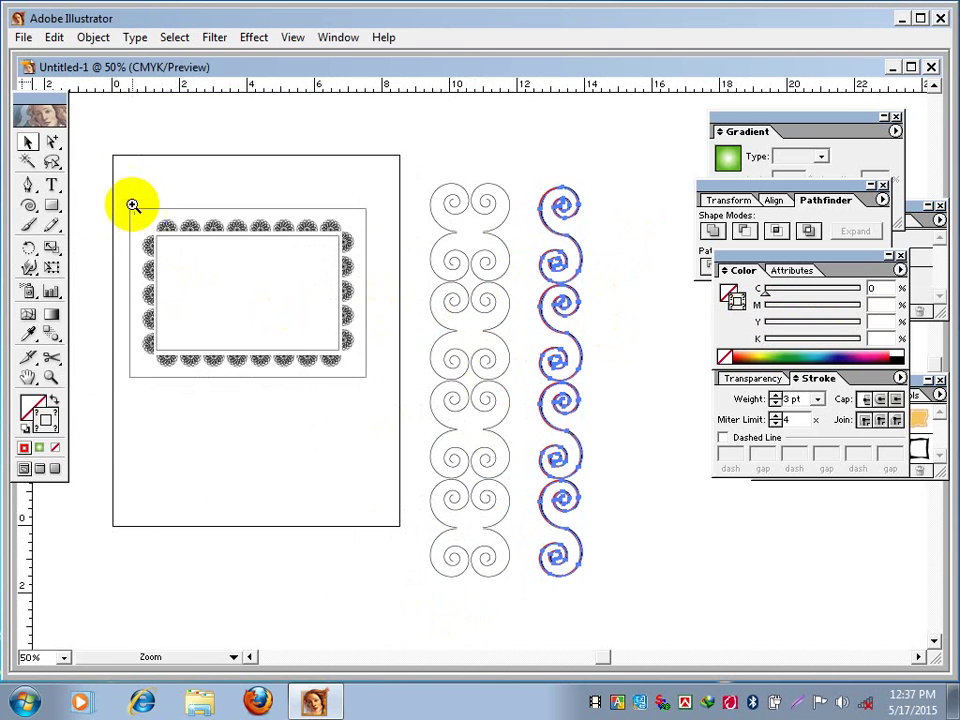
left_click_drag(124, 198, 362, 381)
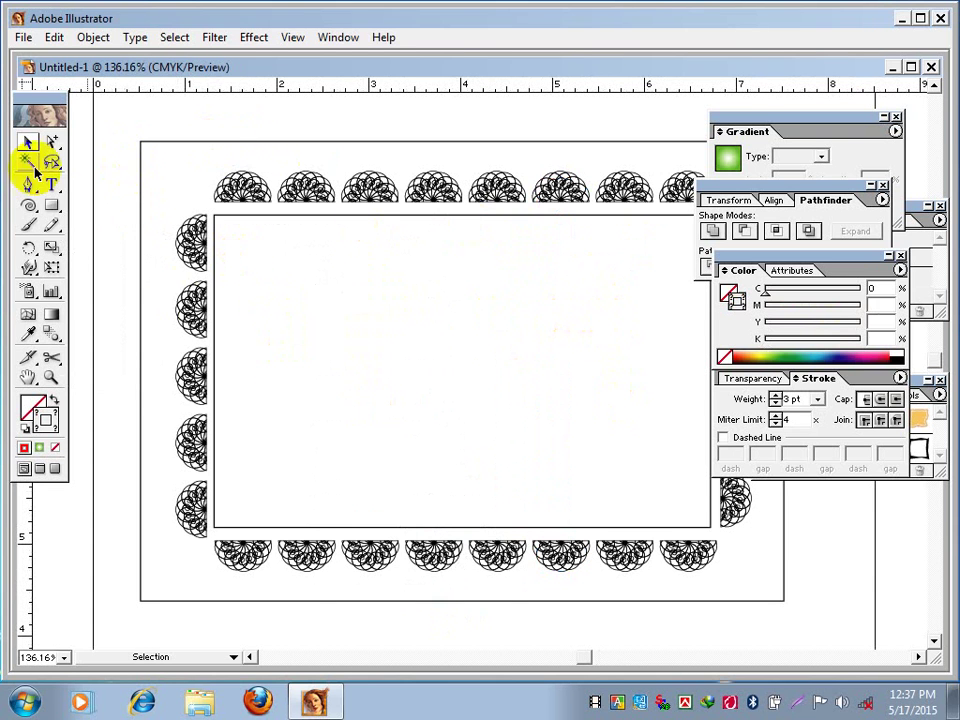
left_click(51, 208)
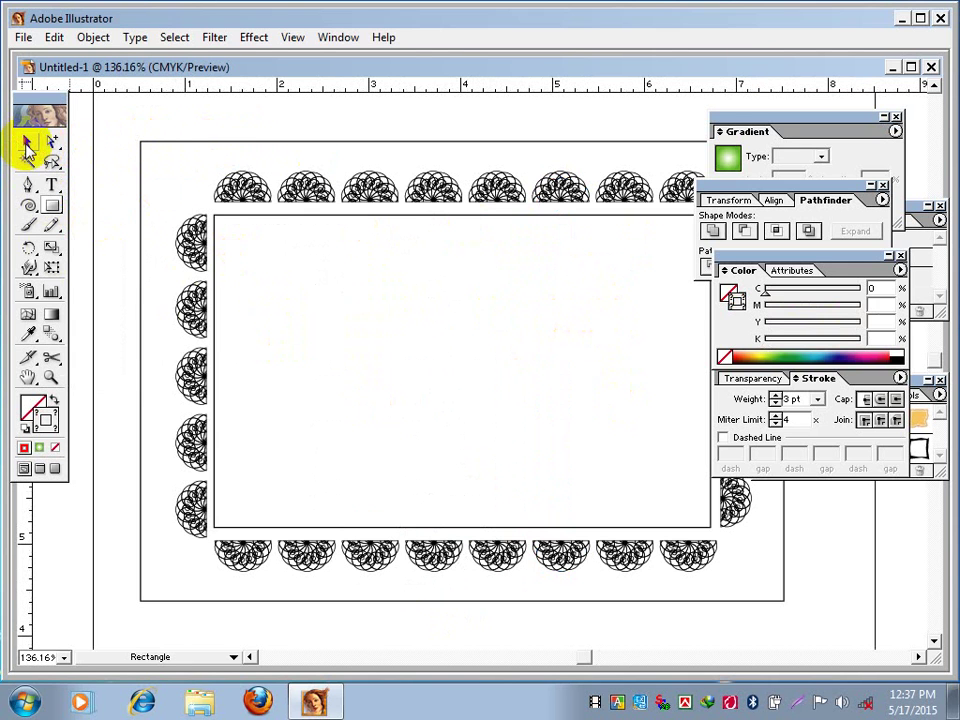
left_click(26, 144)
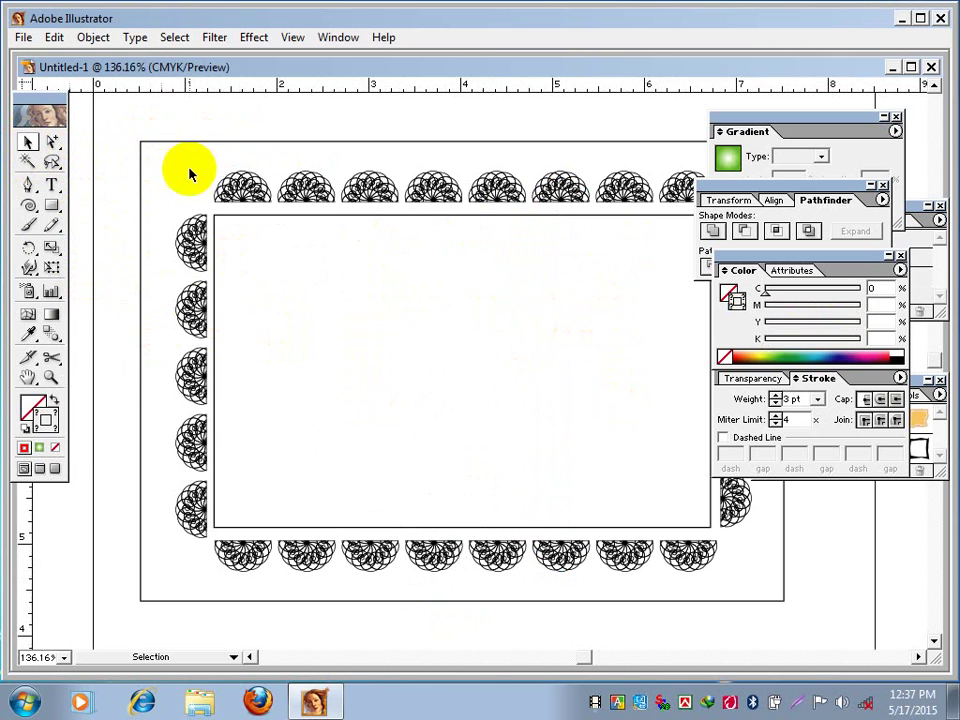
key("z")
left_click(553, 332, "alt")
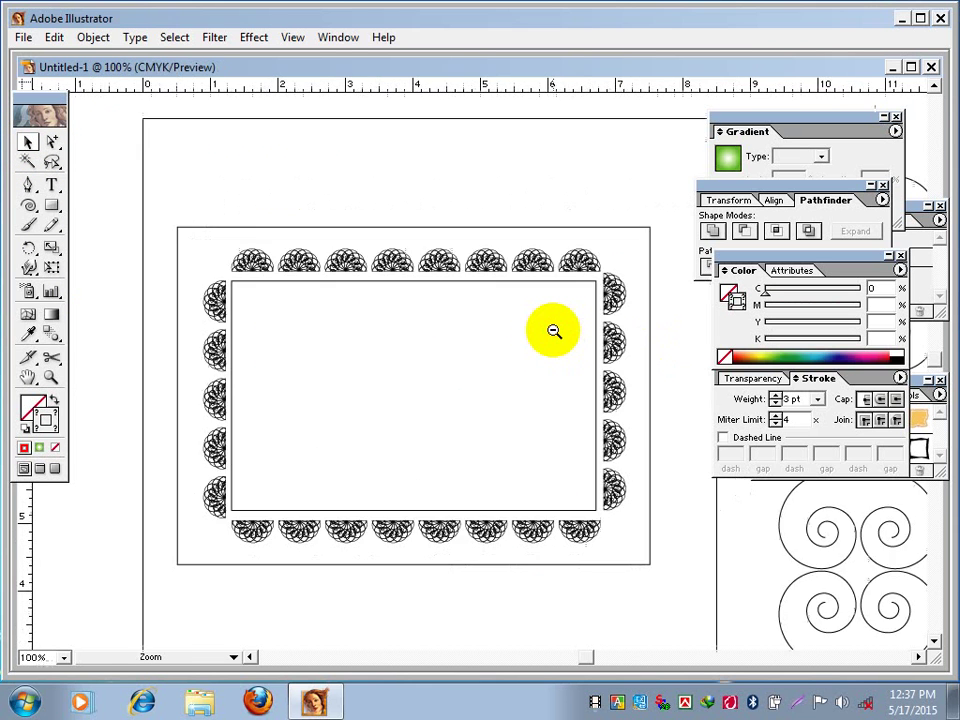
left_click(550, 338, "alt")
left_click(580, 439, "alt")
left_click_drag(574, 439, 412, 380)
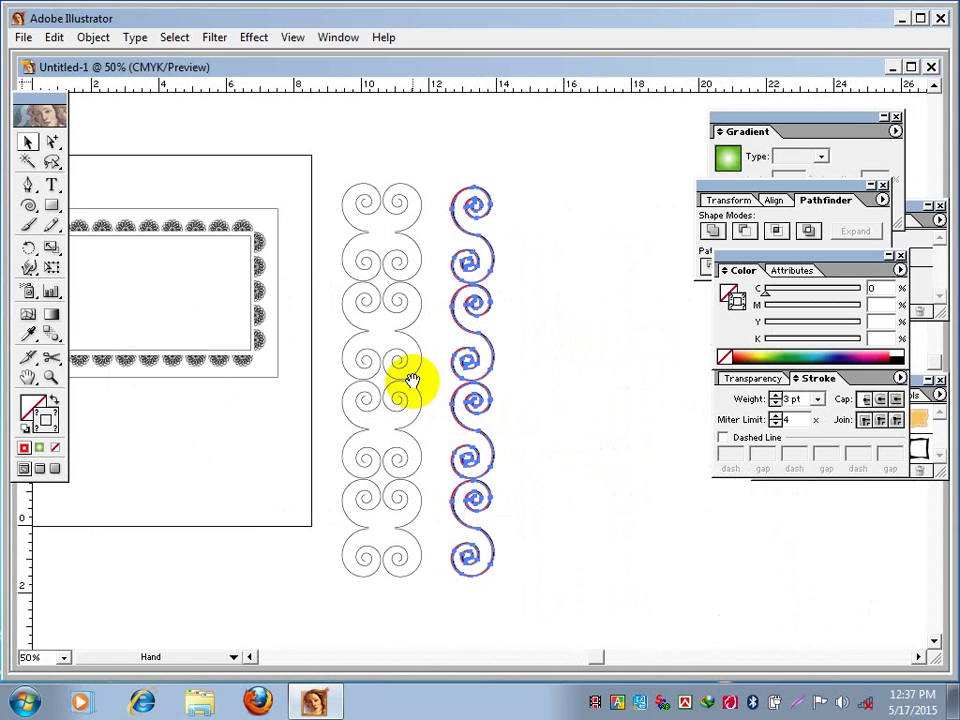
Delete all the artwork in the document, including the rosette frame and both spiral columns
left_click(28, 142)
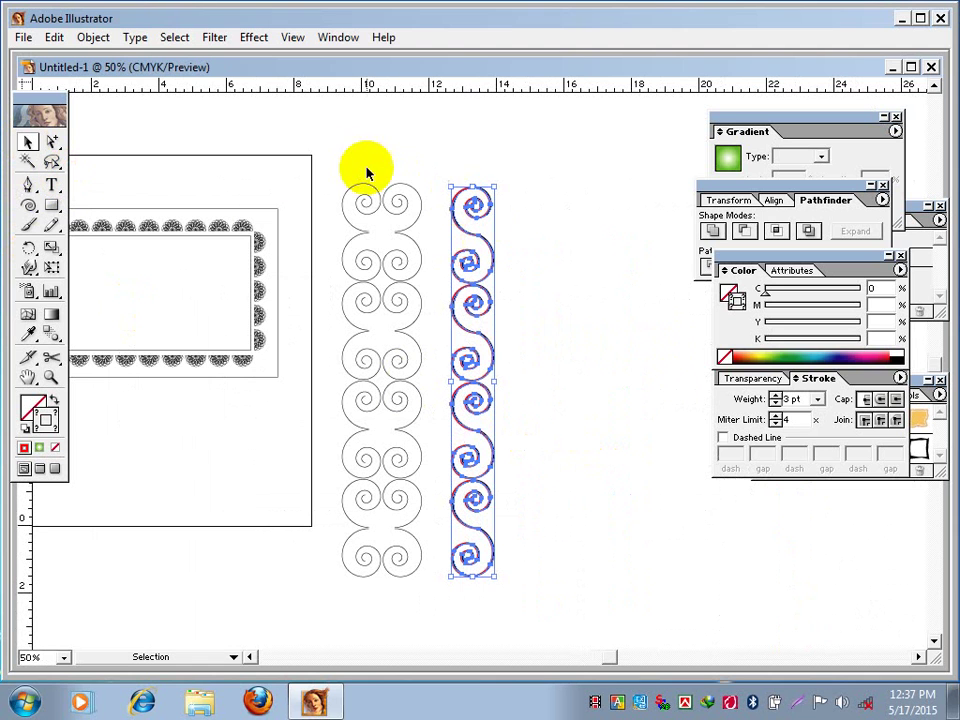
left_click(547, 260)
key("ctrl+a")
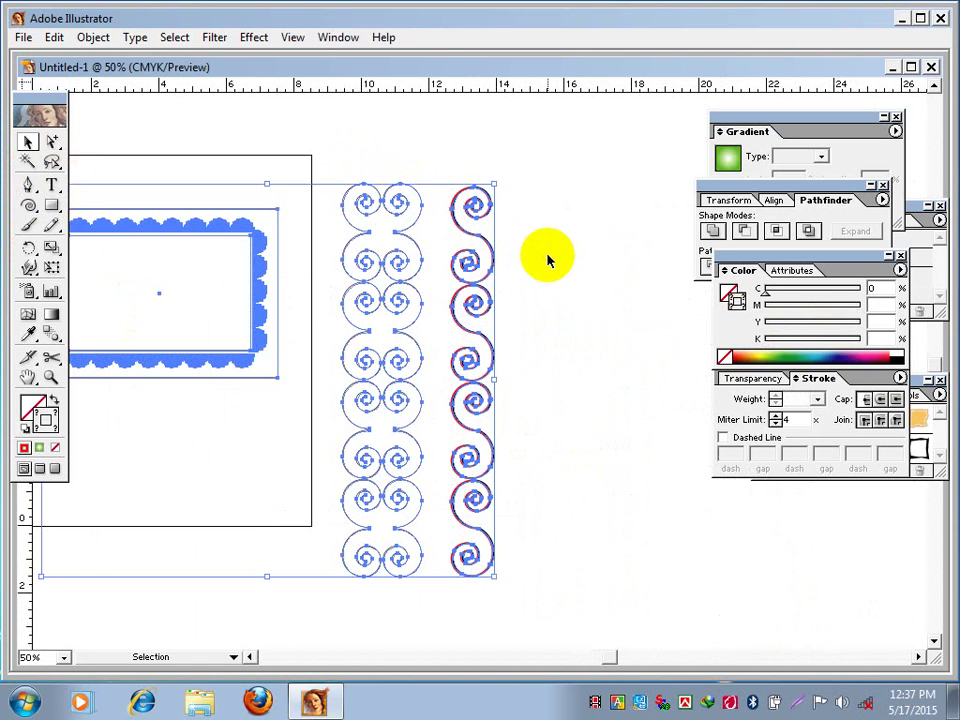
key("Delete")
key("space")
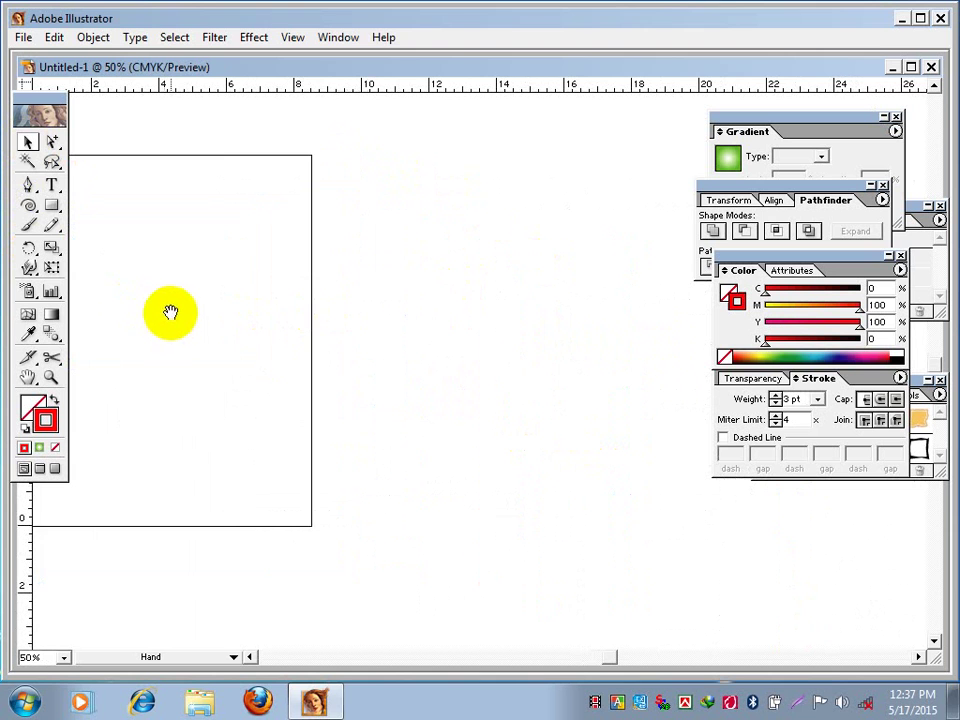
left_click_drag(169, 315, 393, 304)
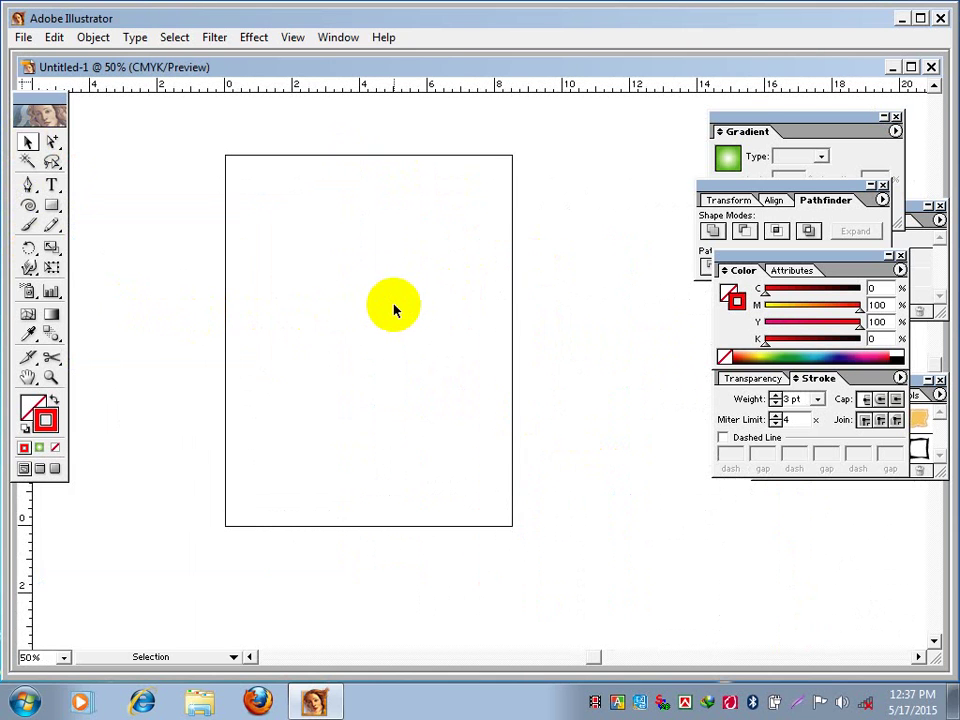
key("ctrl+space")
left_click(338, 321)
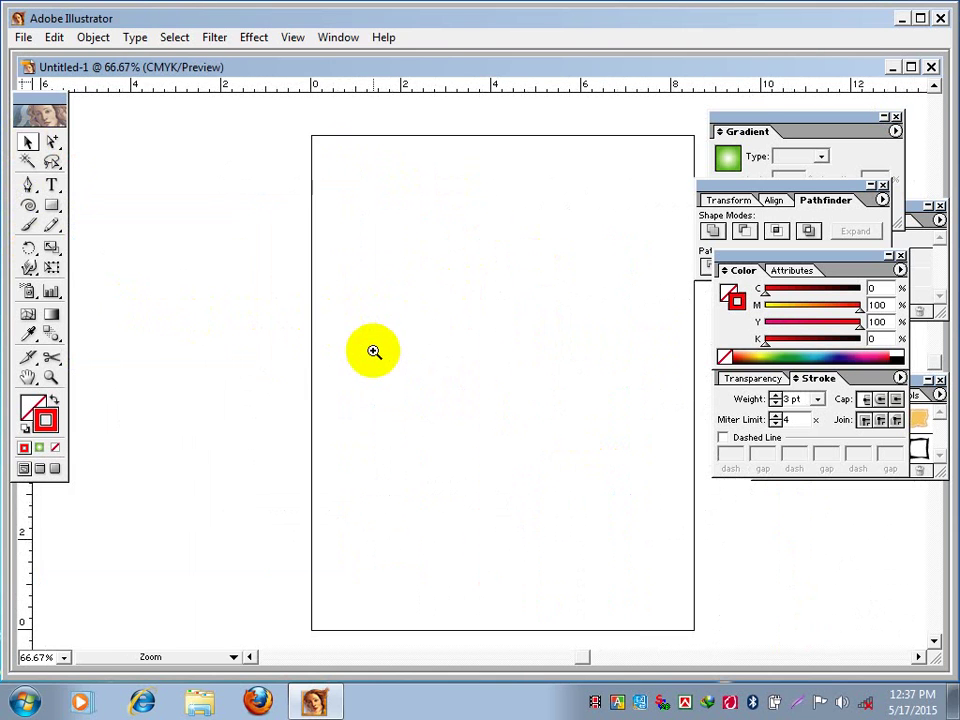
left_click(374, 351)
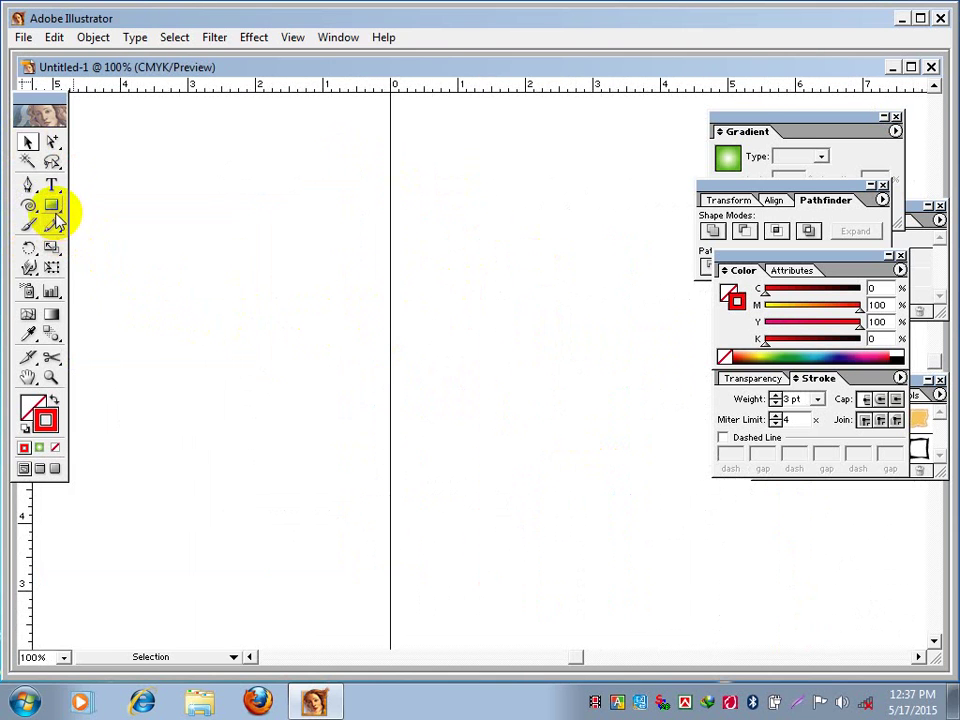
left_click_drag(54, 214, 29, 141)
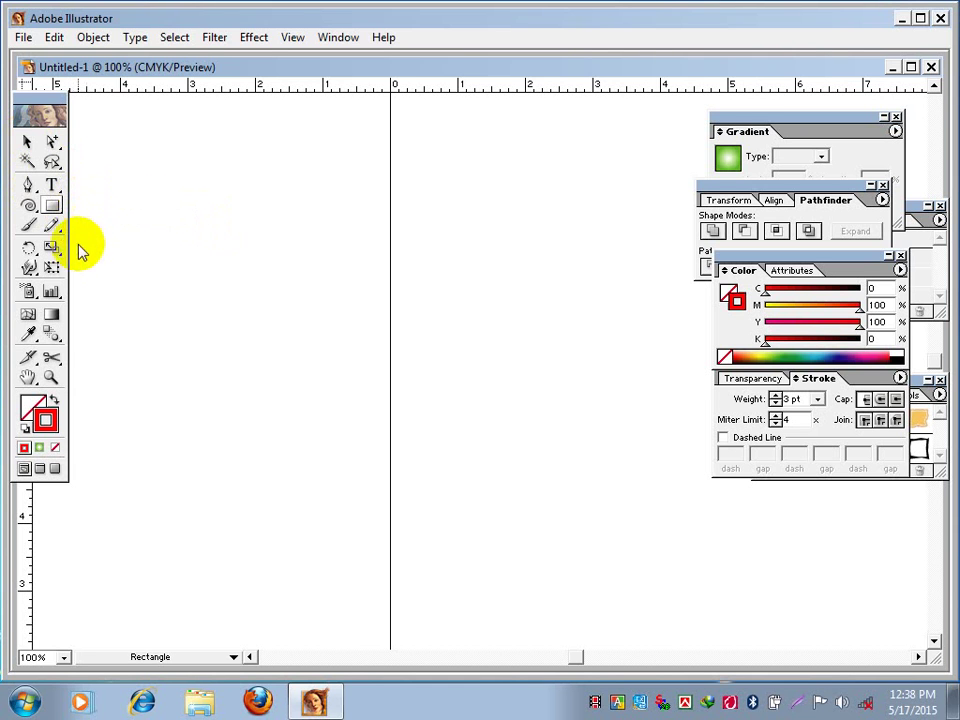
left_click(28, 186)
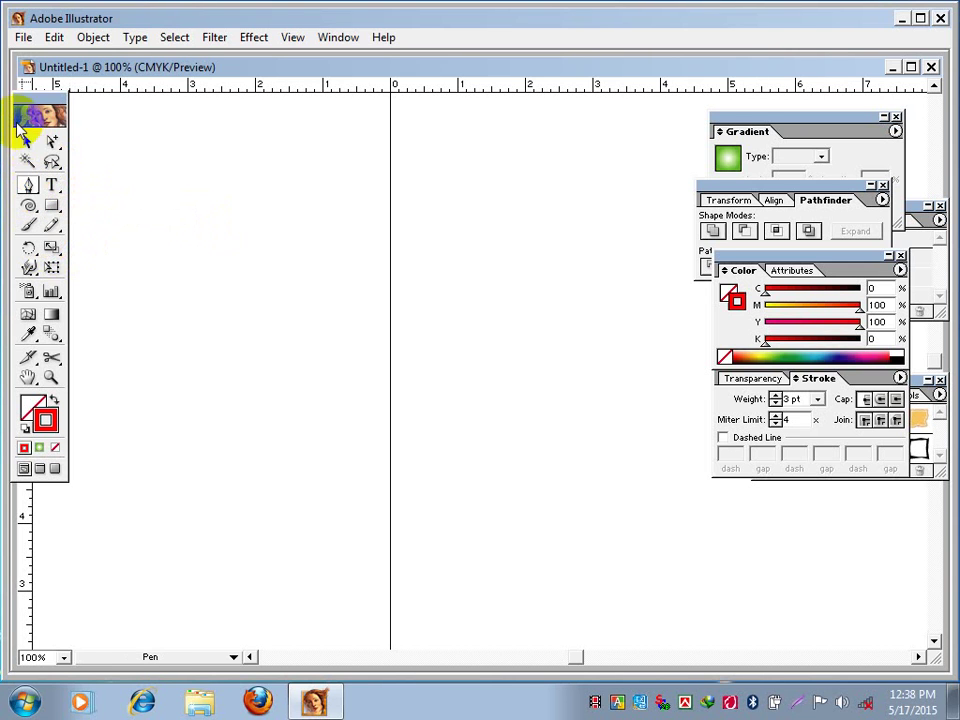
left_click(27, 142)
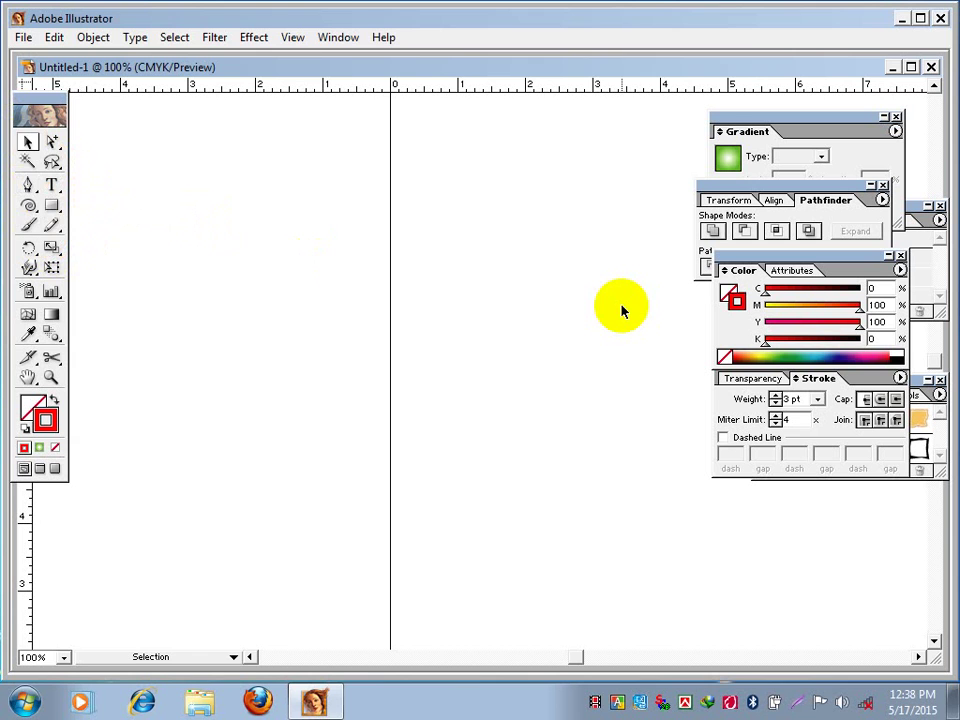
left_click(27, 144)
Reset the drawing colours to their defaults for a new rectangle, with no fill and a black 1 pt stroke
key("ctrl+alt+space")
left_click(317, 313)
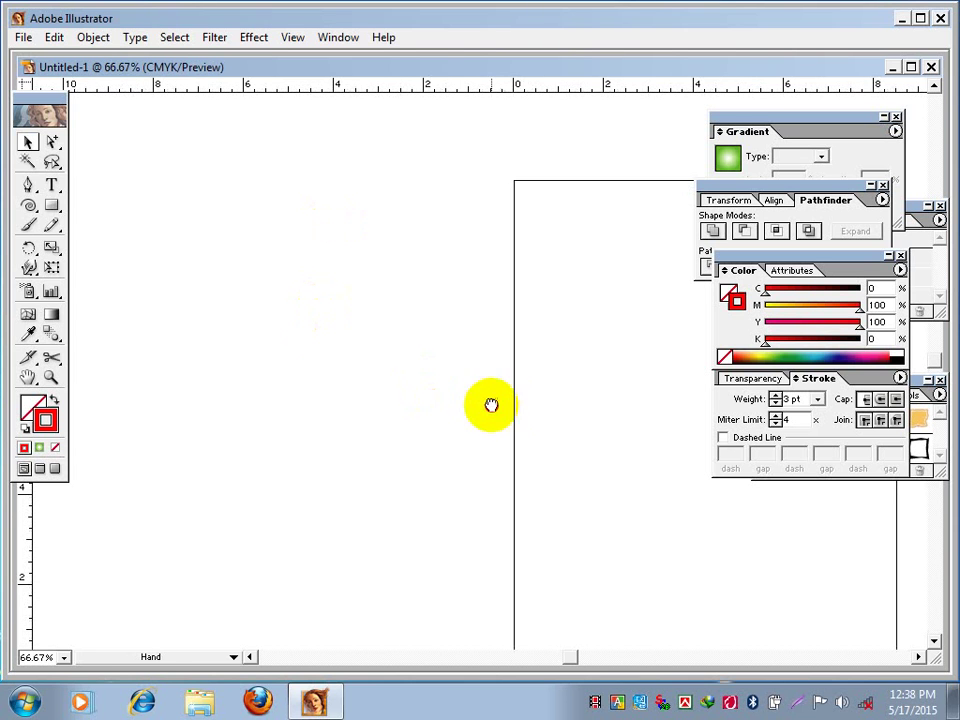
left_click_drag(491, 405, 185, 285)
left_click(52, 205)
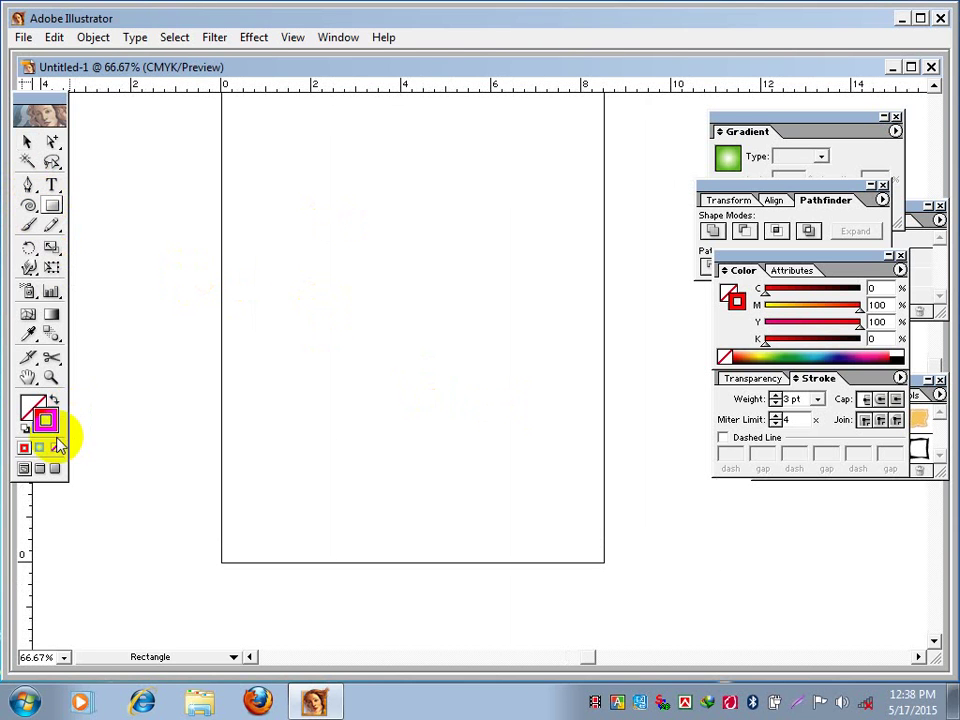
left_click(25, 426)
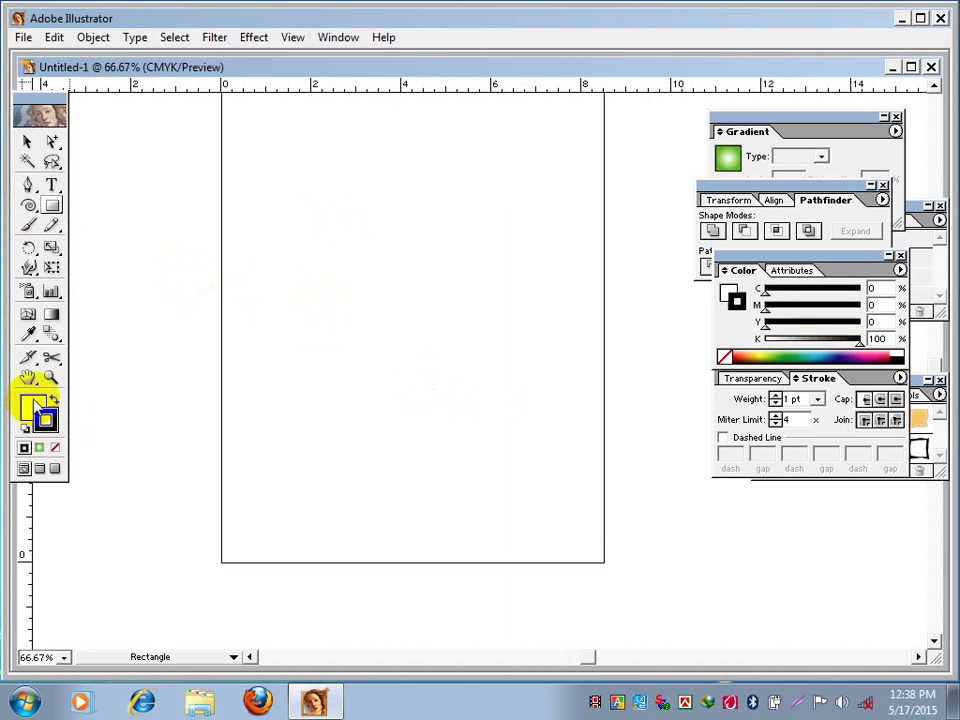
left_click(32, 404)
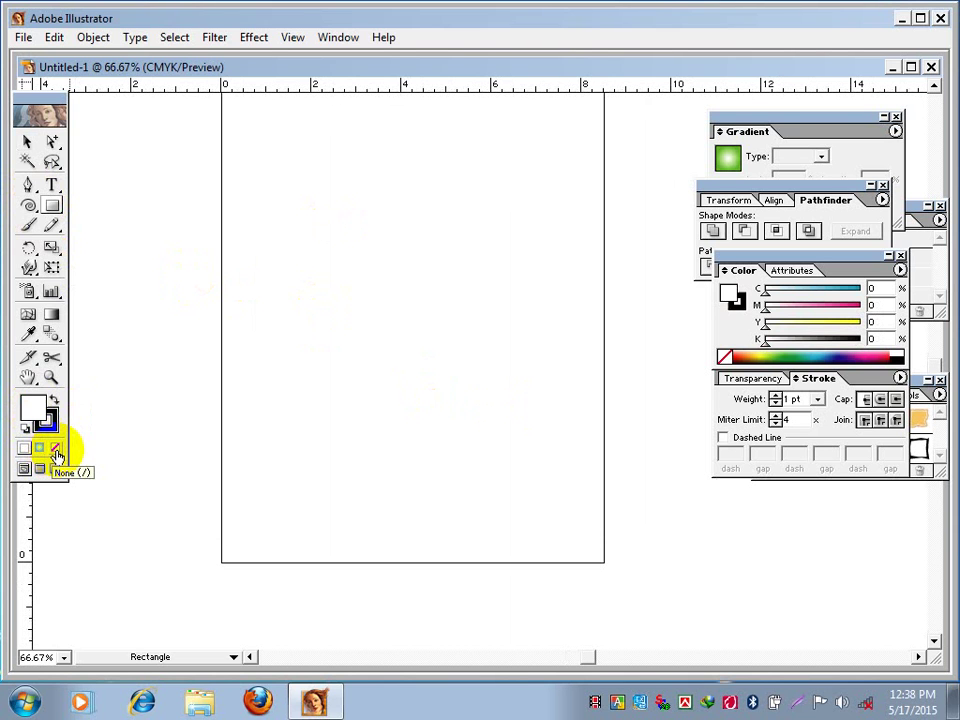
left_click(57, 452)
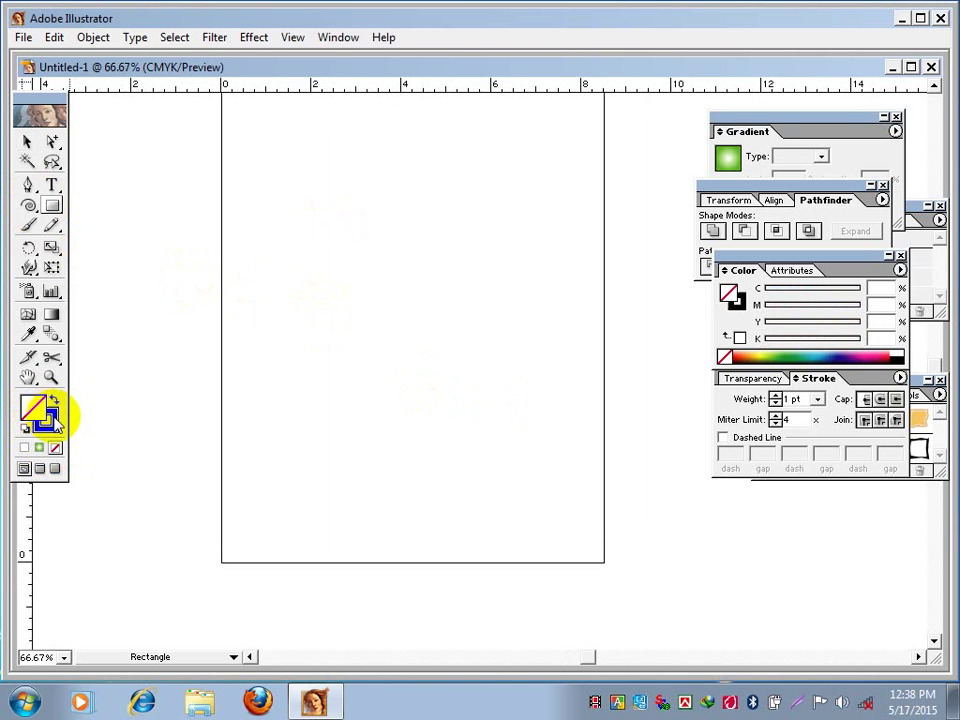
left_click(55, 423)
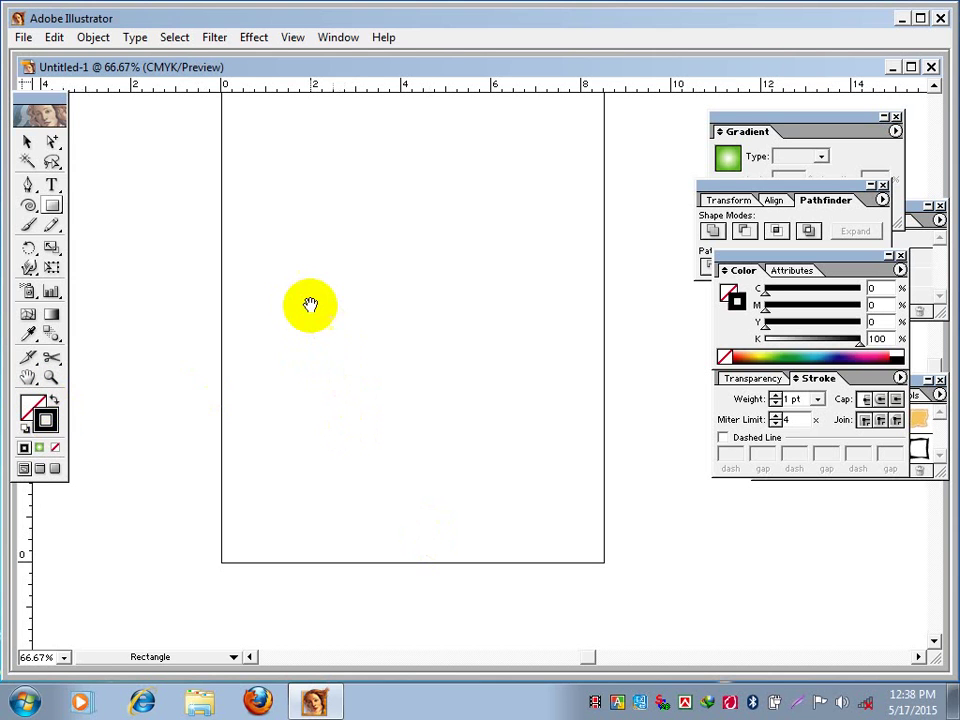
Draw a tall rectangle just inside the page edges, leaving a narrow margin all around
left_click_drag(298, 300, 302, 364)
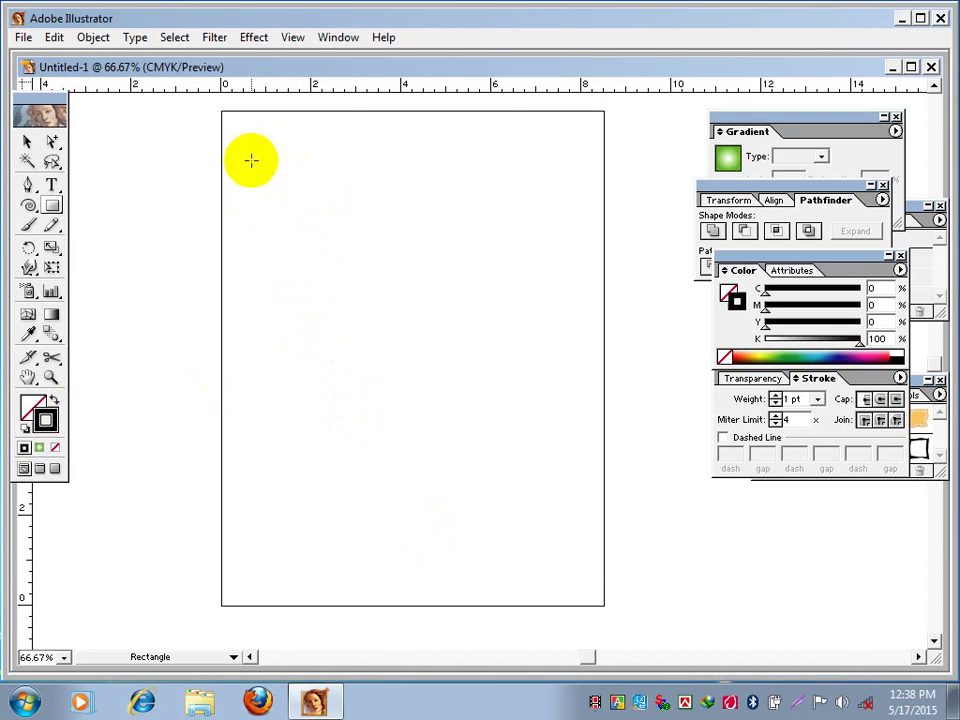
left_click_drag(244, 137, 577, 575)
key("v")
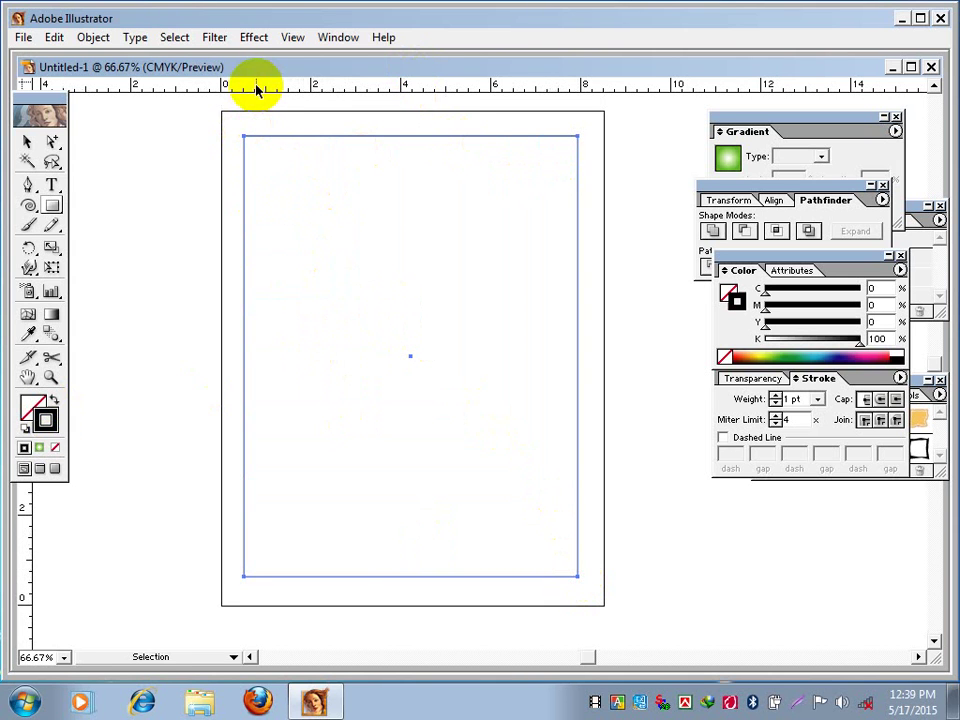
Place a horizontal and a vertical guide crossing at the rectangle's centre, and line the rectangle up with them
left_click(27, 142)
left_click_drag(327, 88, 362, 356)
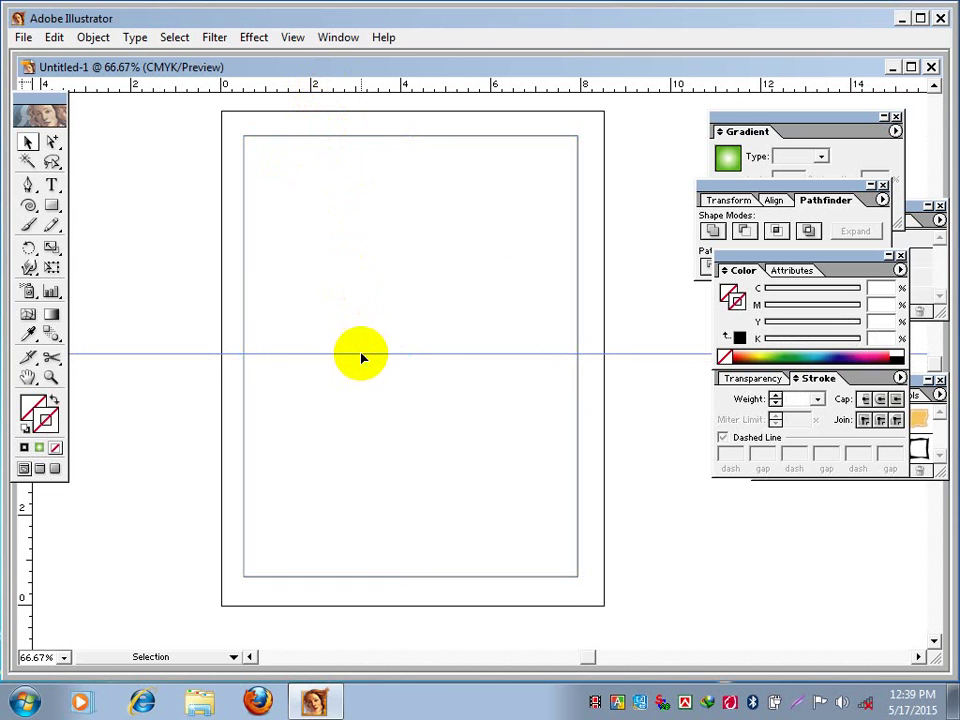
right_click(137, 233)
left_click(165, 300)
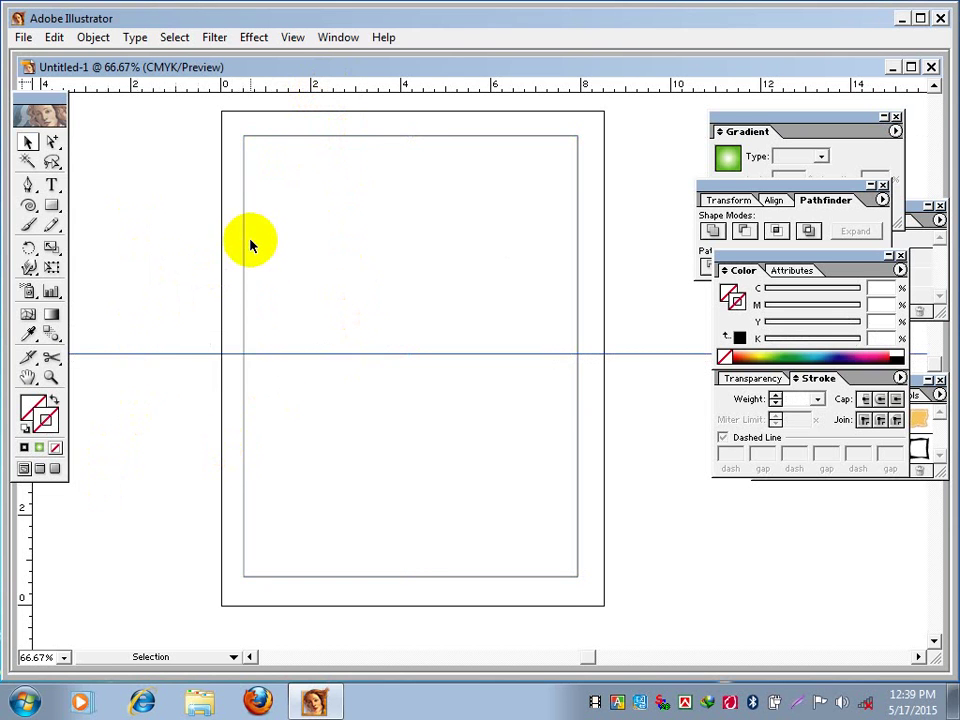
left_click(245, 250)
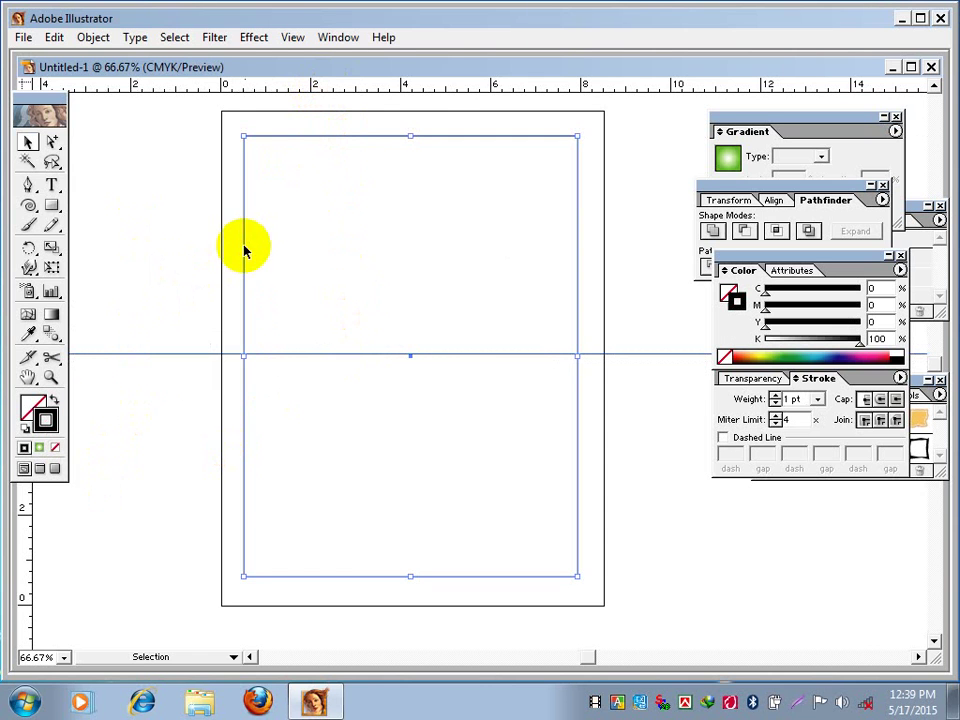
left_click_drag(26, 510, 411, 522)
left_click_drag(413, 527, 411, 521)
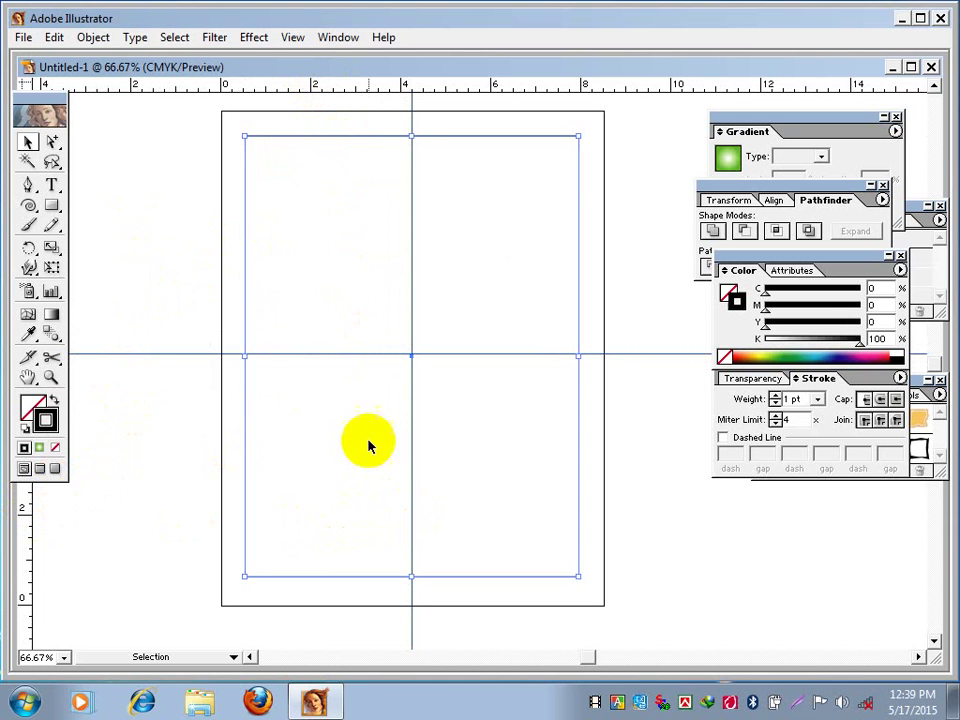
left_click(156, 266)
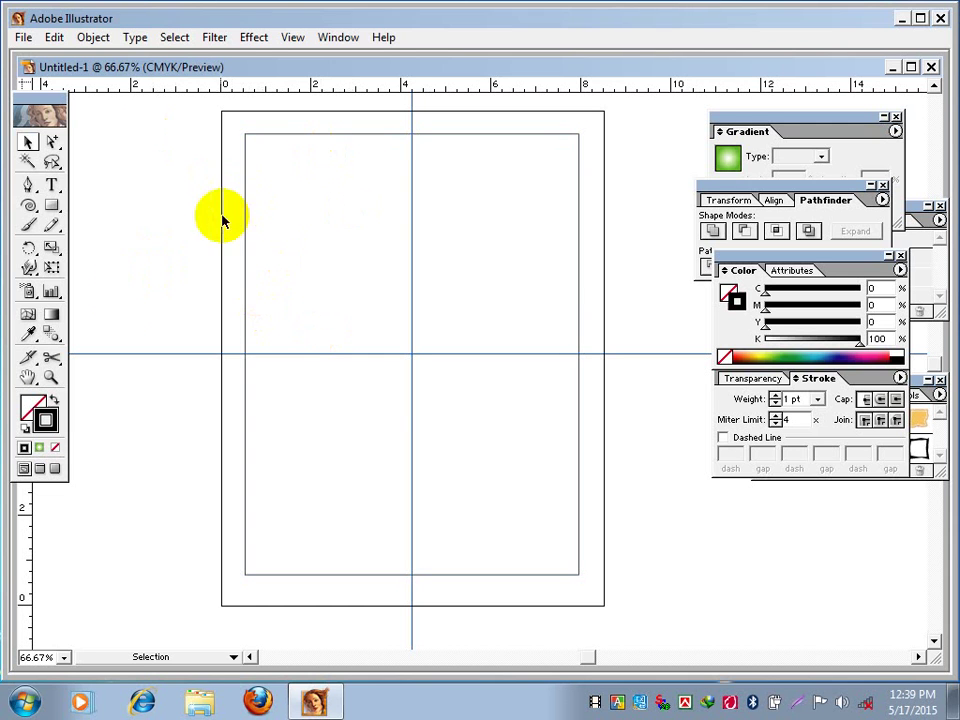
left_click(28, 185)
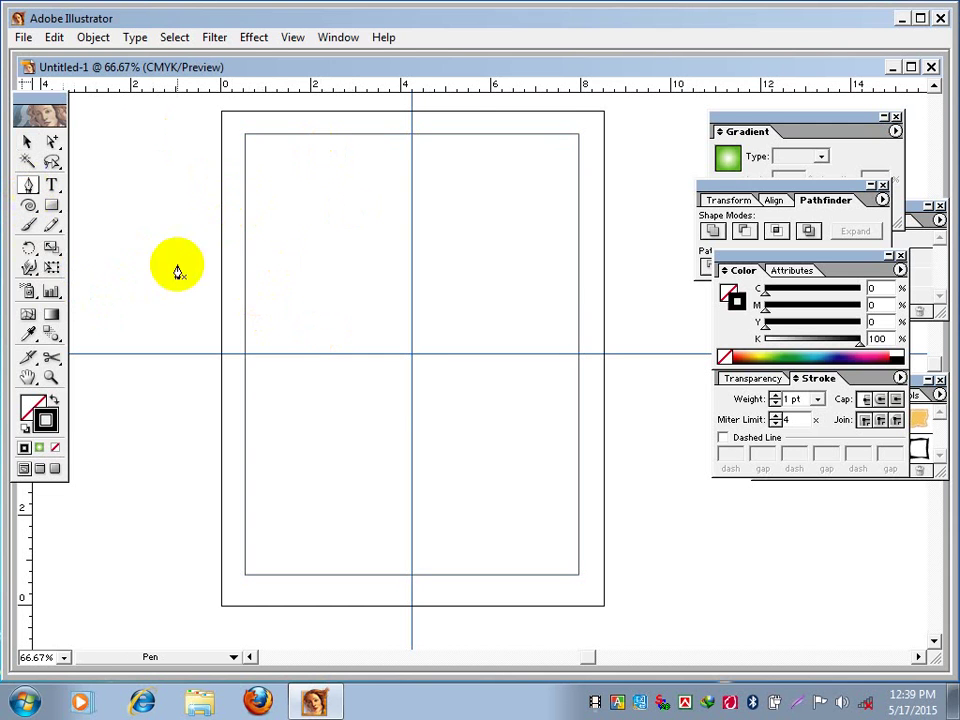
left_click(246, 356)
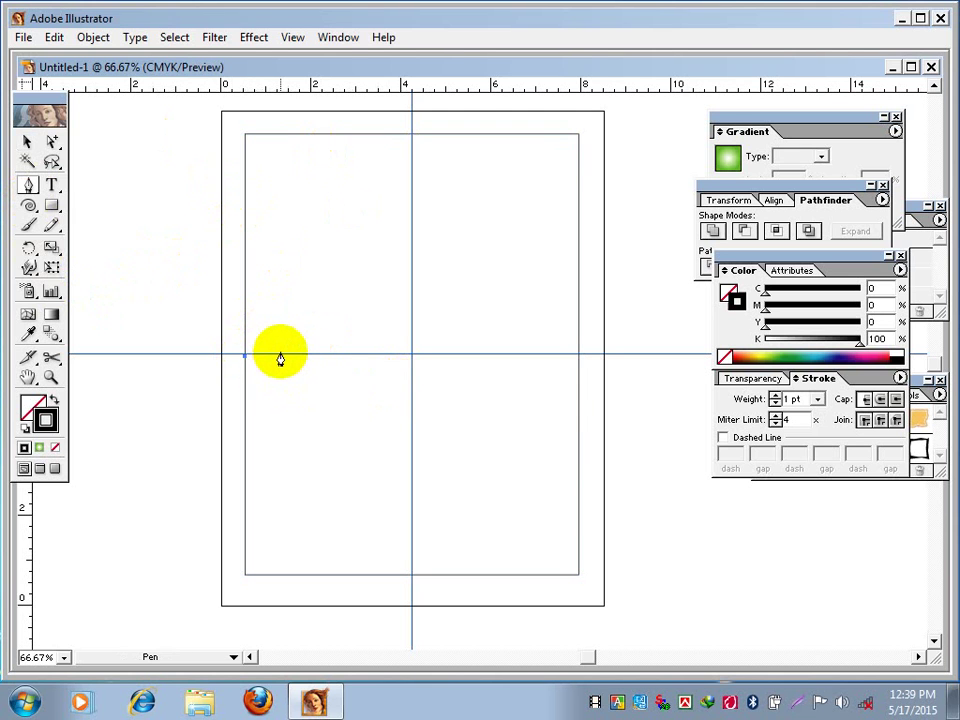
left_click(289, 357, "shift")
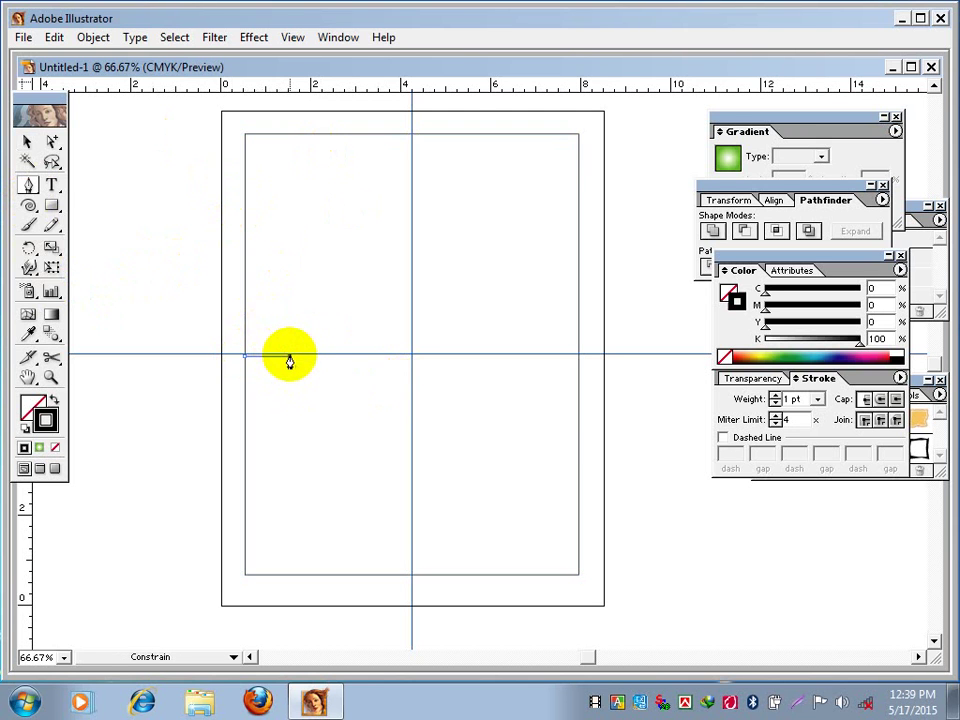
left_click(289, 294, "shift")
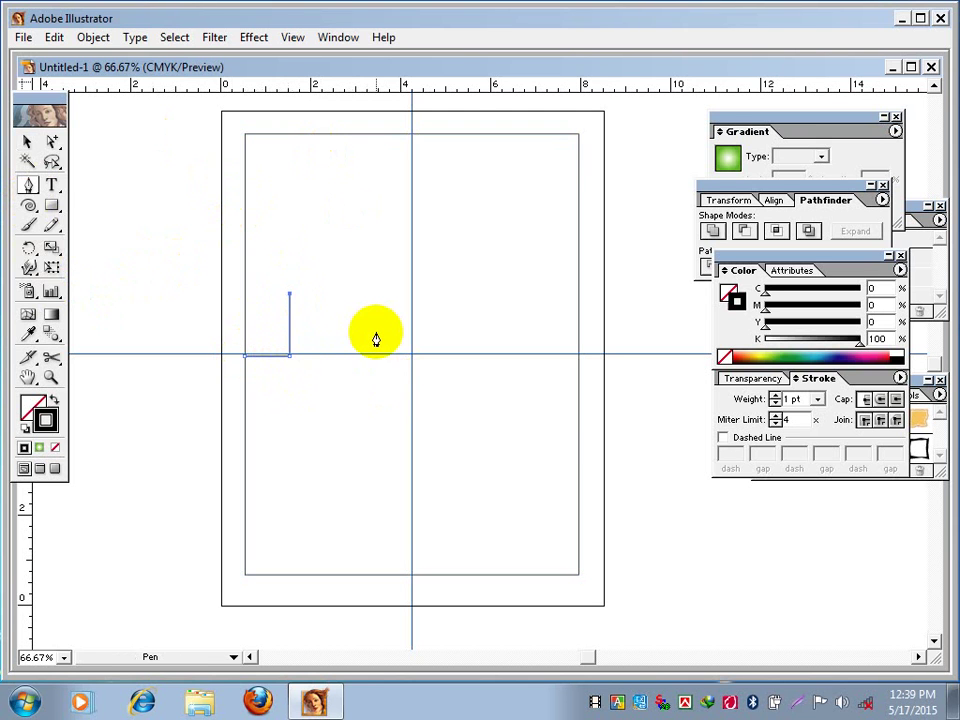
left_click_drag(338, 239, 384, 241)
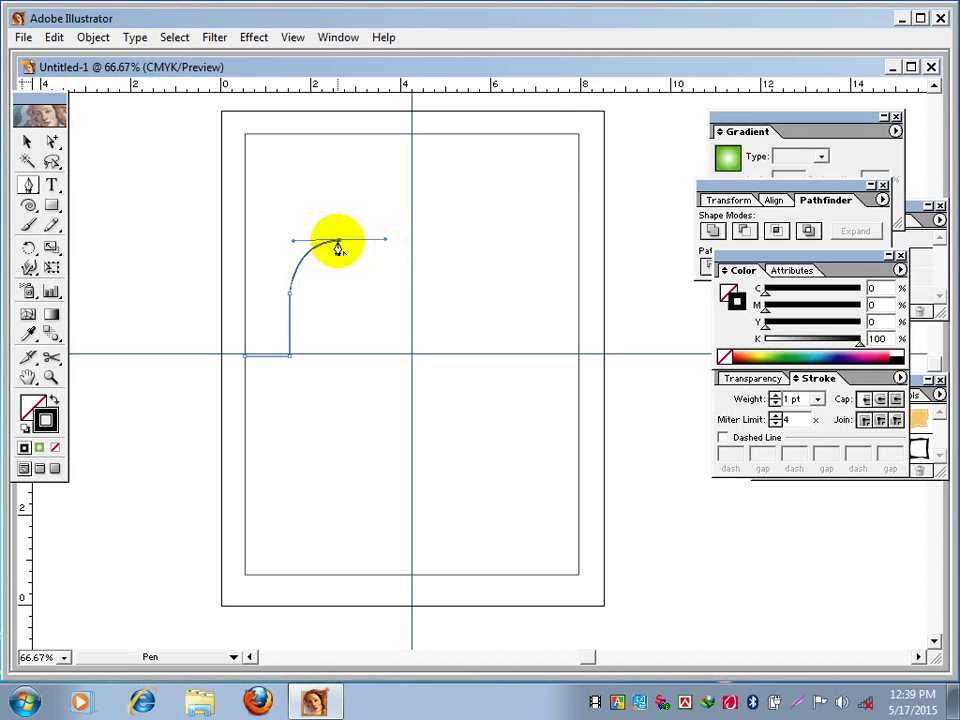
left_click(338, 242)
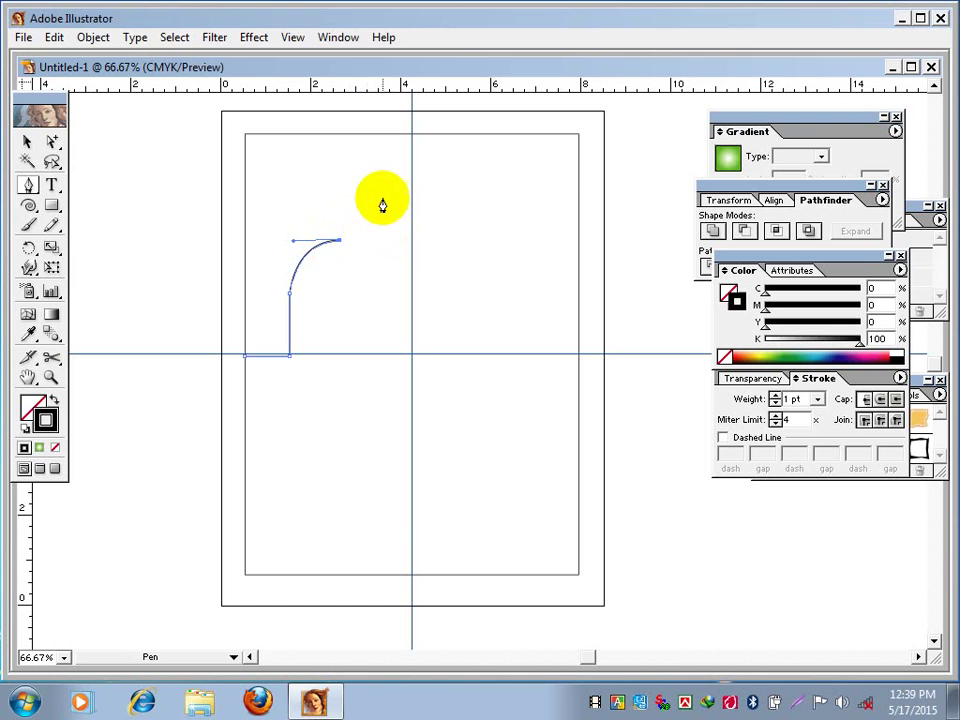
left_click_drag(368, 185, 411, 184)
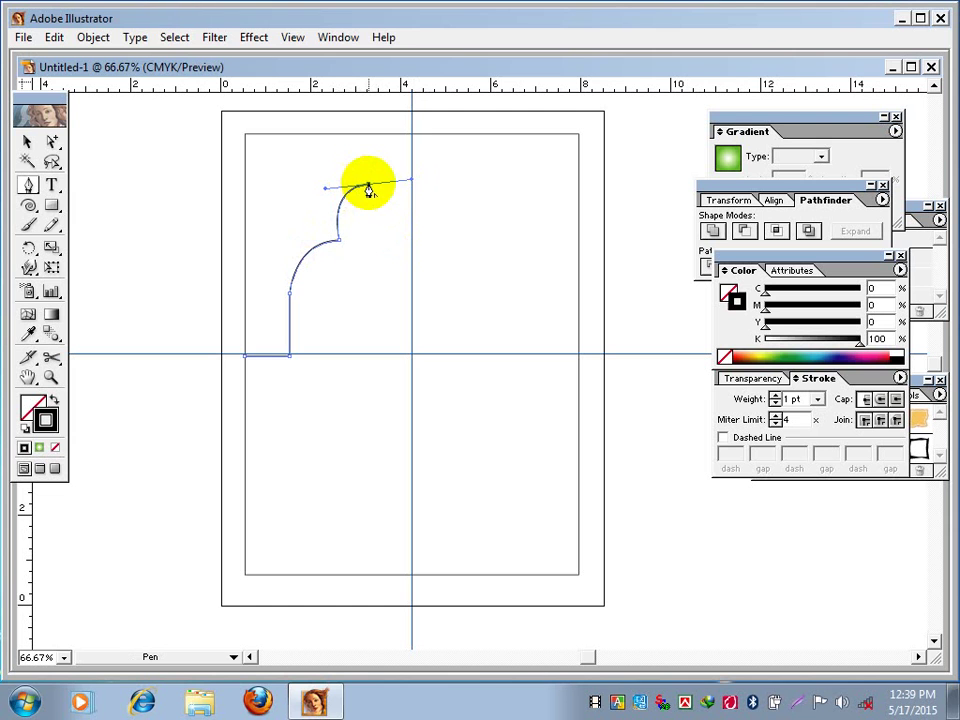
left_click(368, 188)
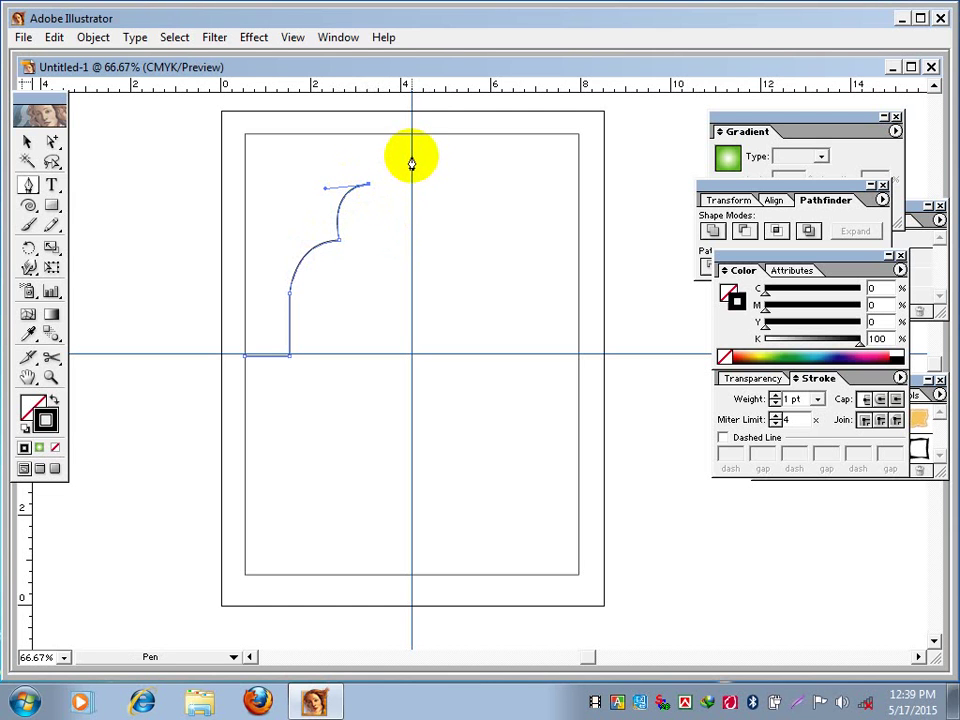
left_click_drag(411, 155, 413, 125)
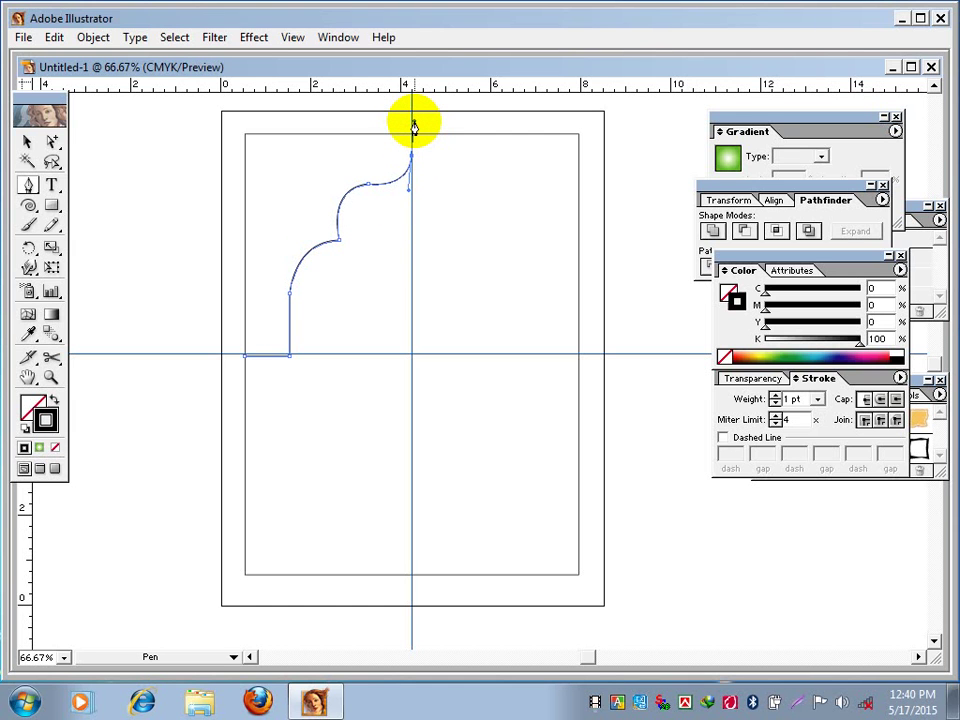
key("Delete")
key("Delete")
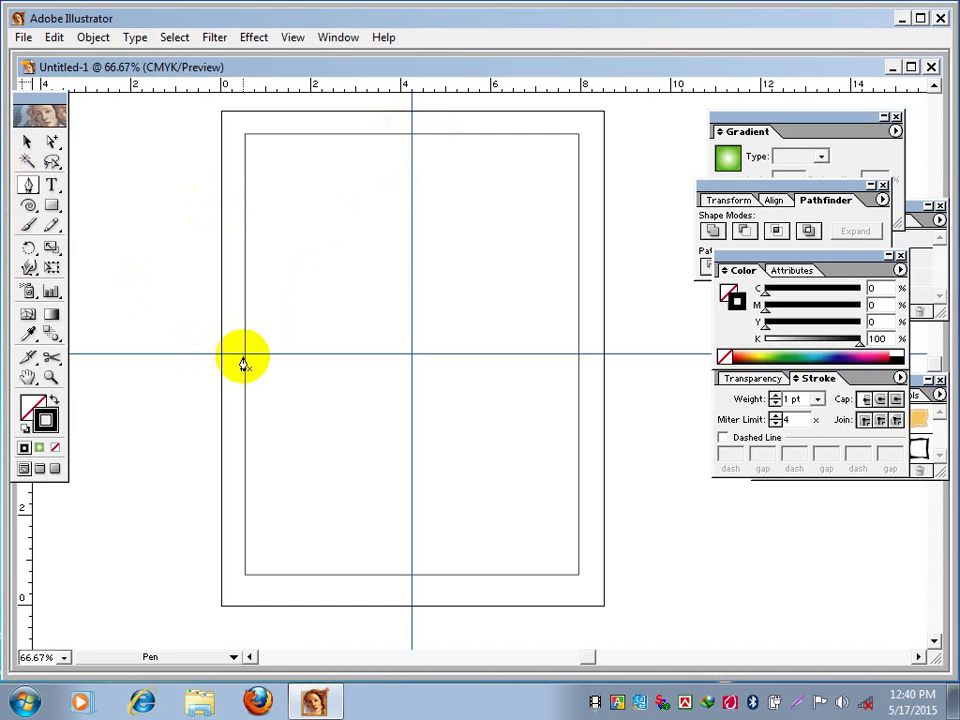
Start a Pen path where the rectangle's left edge meets the horizontal guide, with a short horizontal segment followed by a short vertical one upward
key("minus")
key("p")
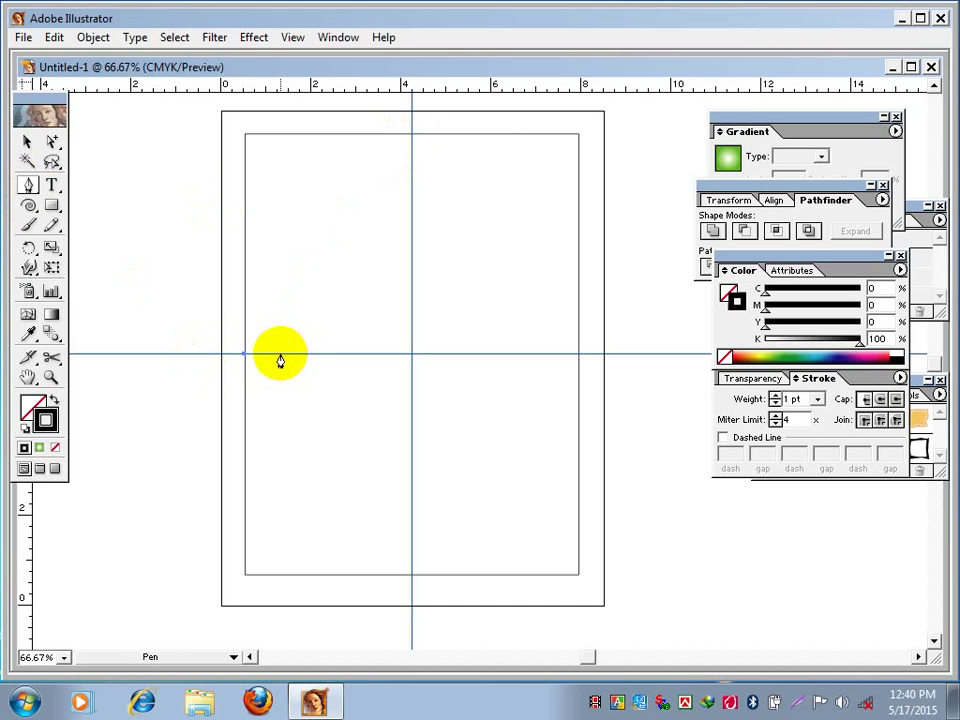
key("shift")
left_click(280, 354, "shift")
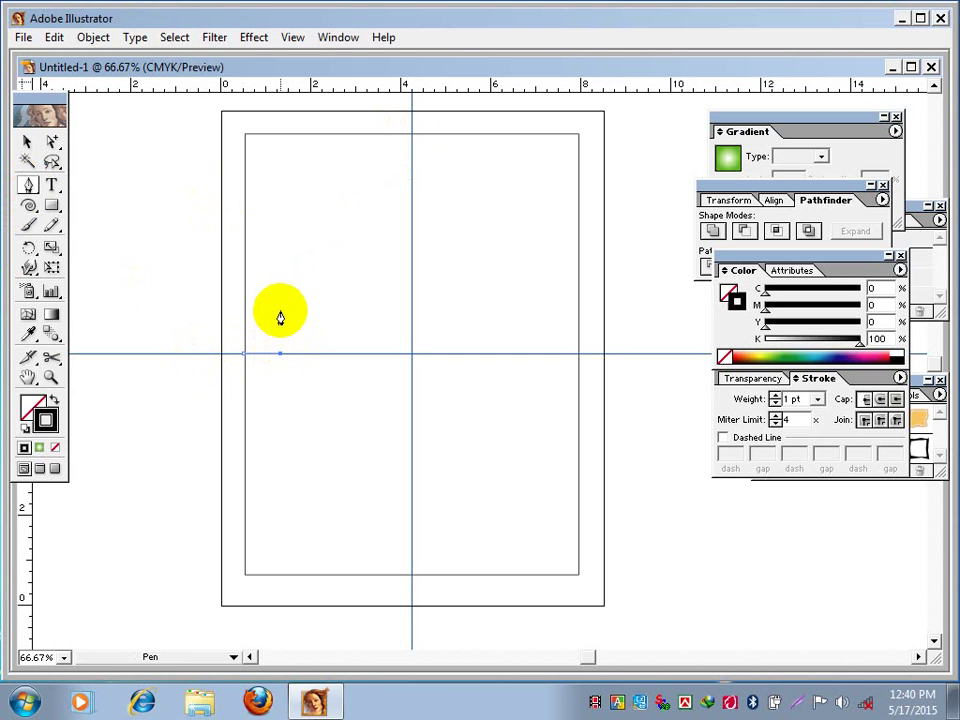
left_click(280, 310, "shift")
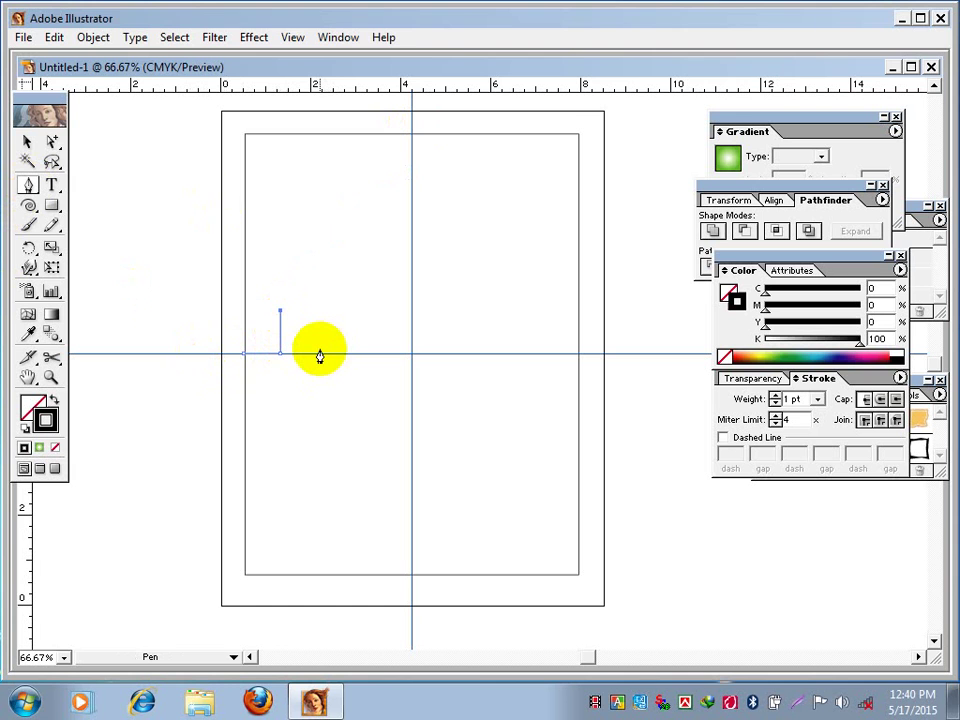
Continue the path with two rounded lobes stepping up to the right and a concave curve ending on the vertical guide below the rectangle's top edge
left_click(321, 265)
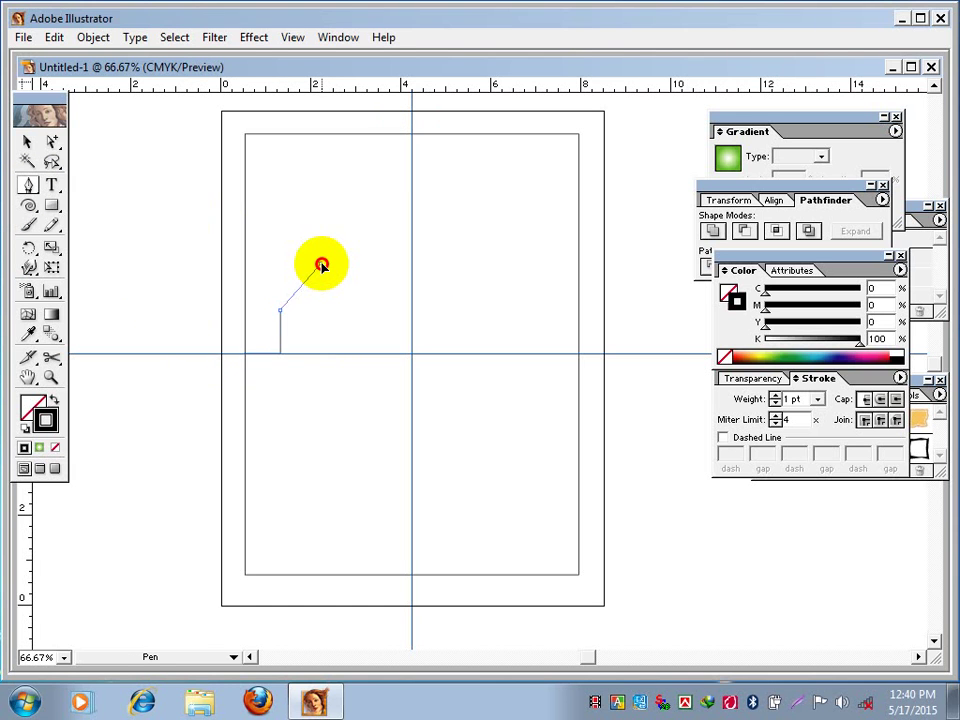
left_click_drag(321, 265, 368, 266)
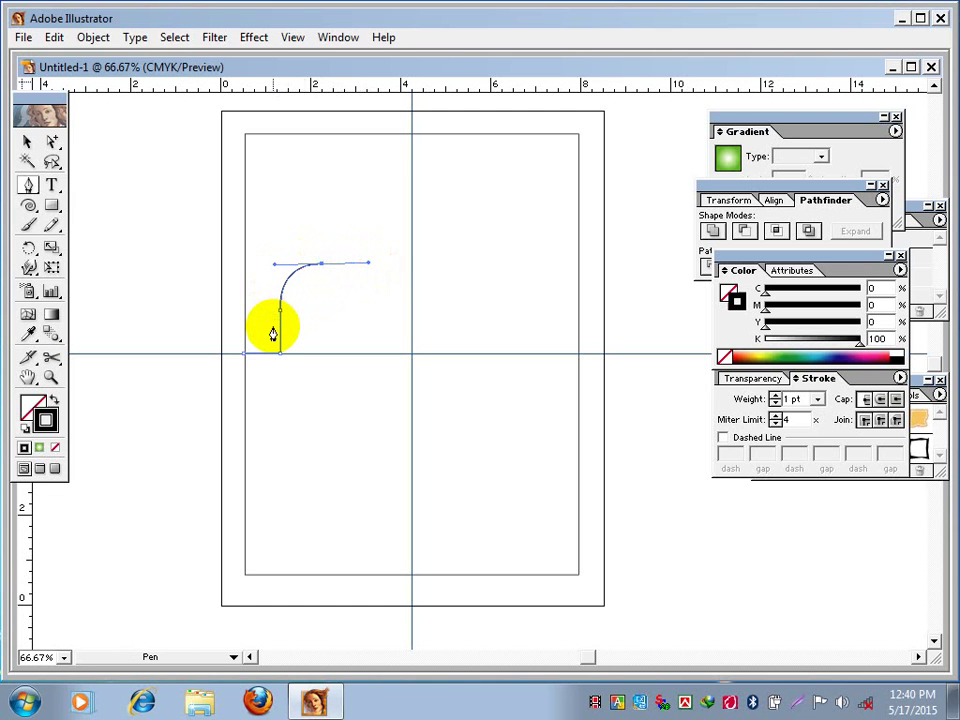
left_click(321, 265)
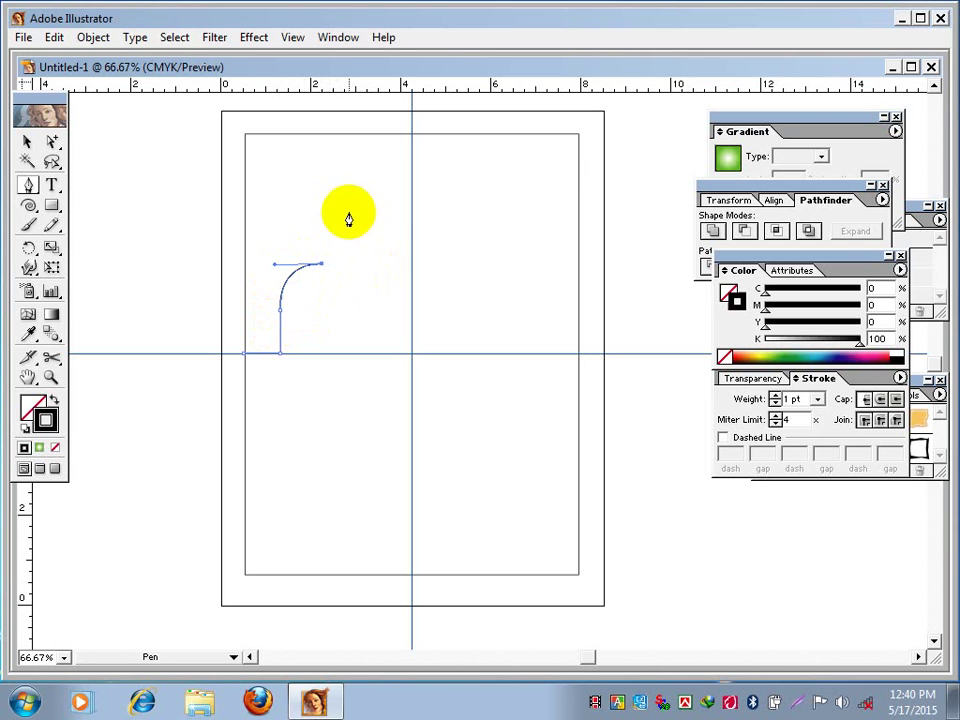
left_click_drag(348, 210, 392, 208)
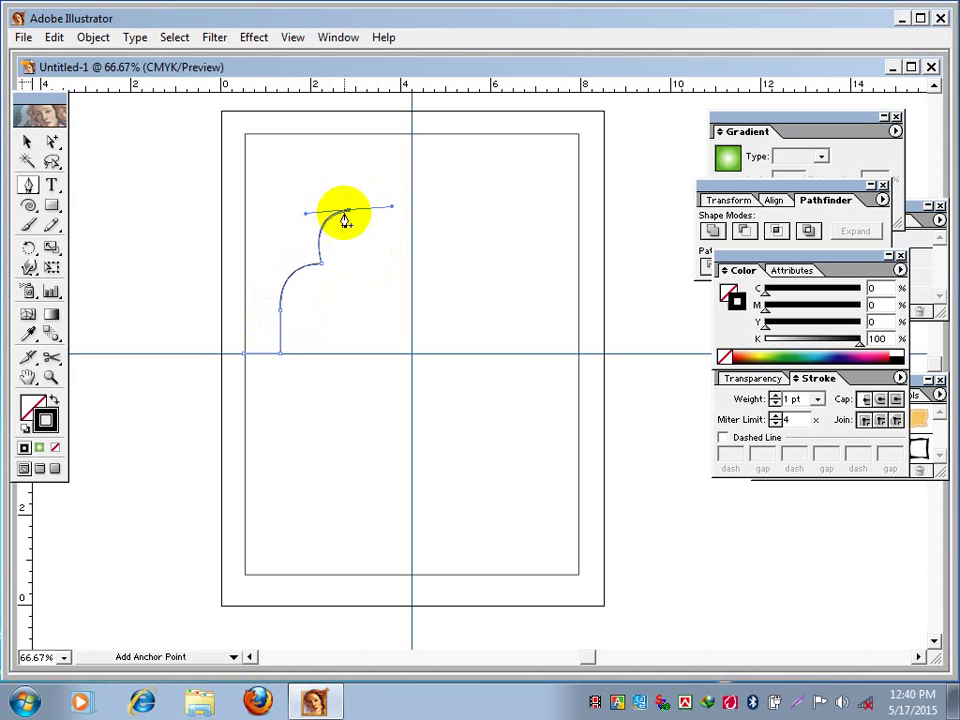
left_click(349, 212)
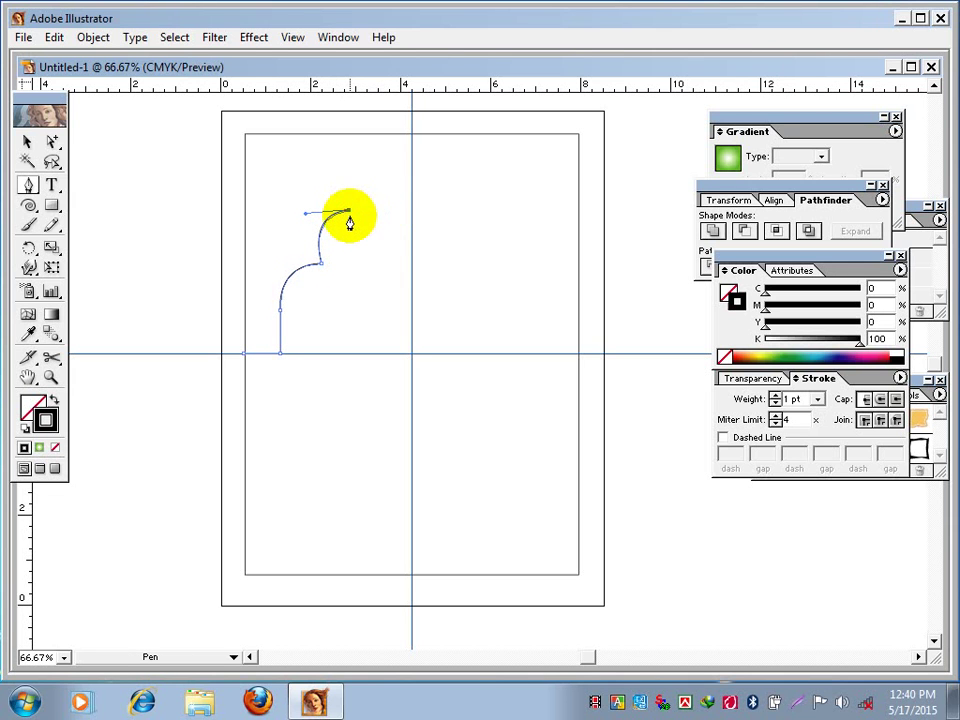
left_click(411, 168)
left_click_drag(411, 168, 416, 118)
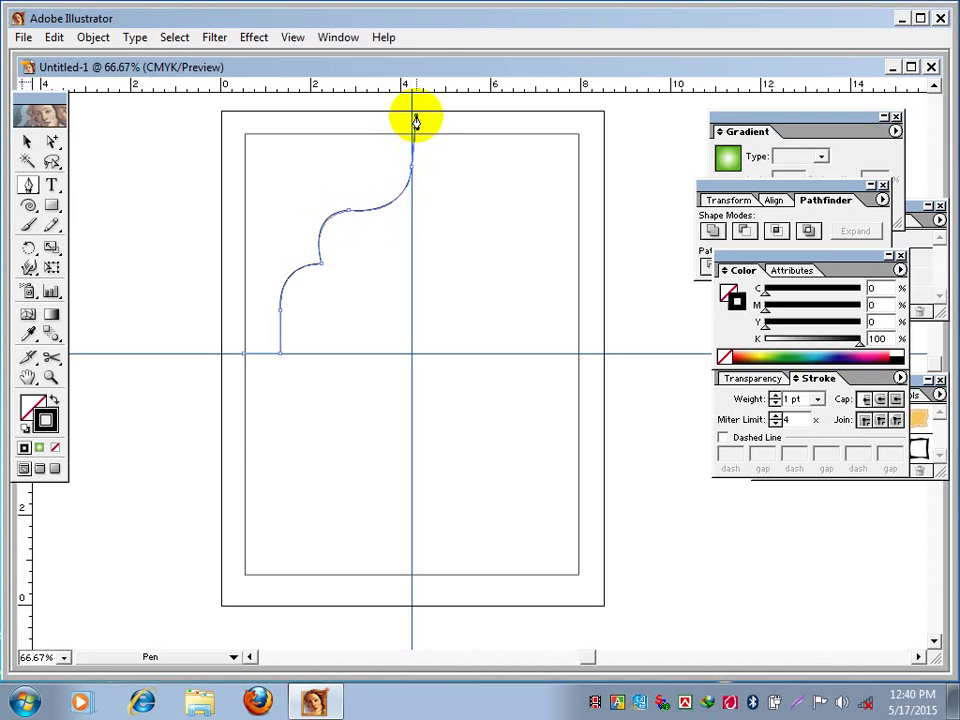
key("ctrl+z")
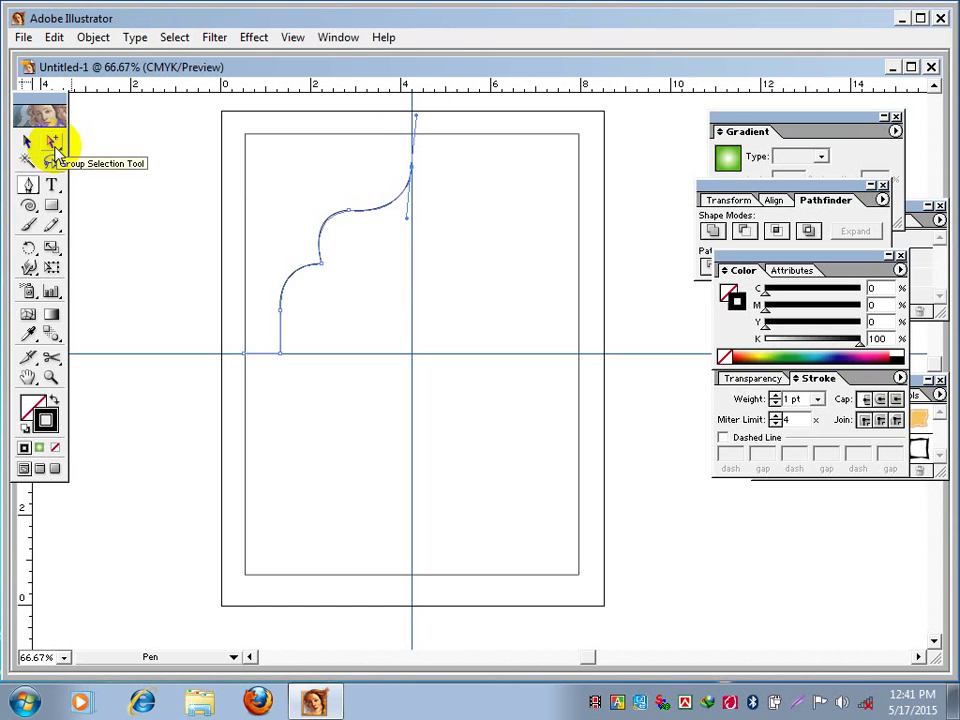
Straighten the direction handles of the path's apex anchor so they lie vertically along the centre guide
key("v")
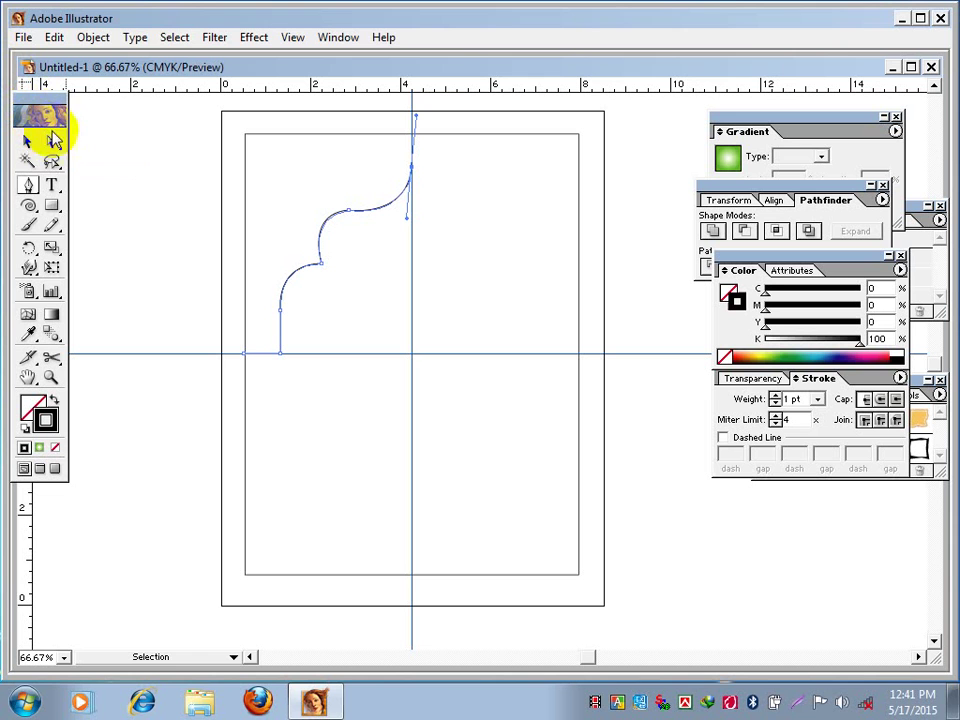
left_click(56, 143)
left_click(56, 143, "alt")
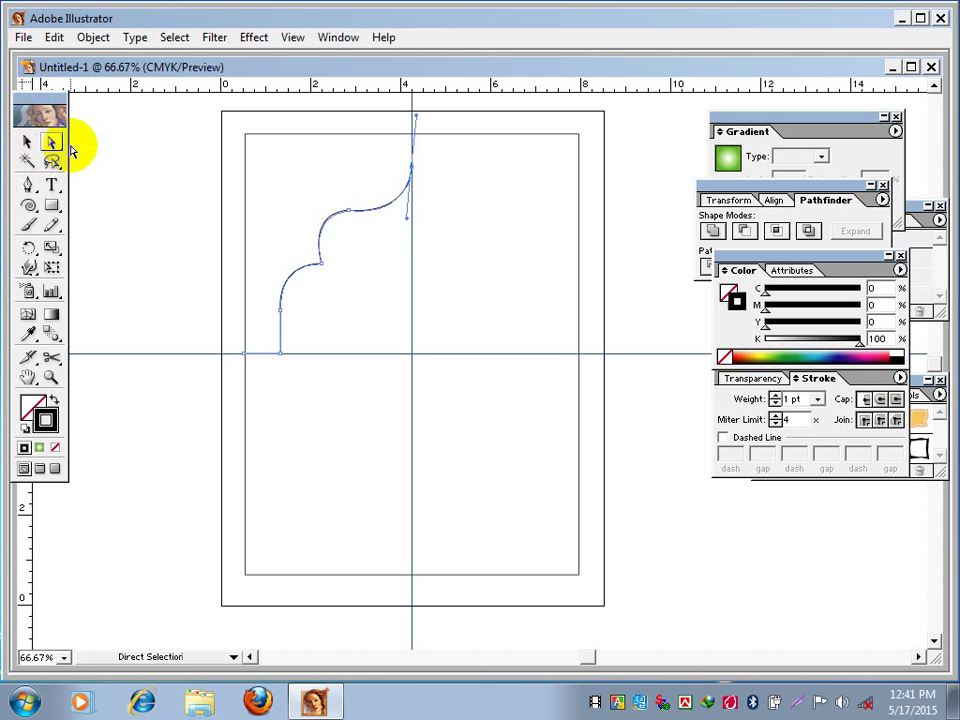
left_click(406, 219)
left_click_drag(406, 219, 412, 219)
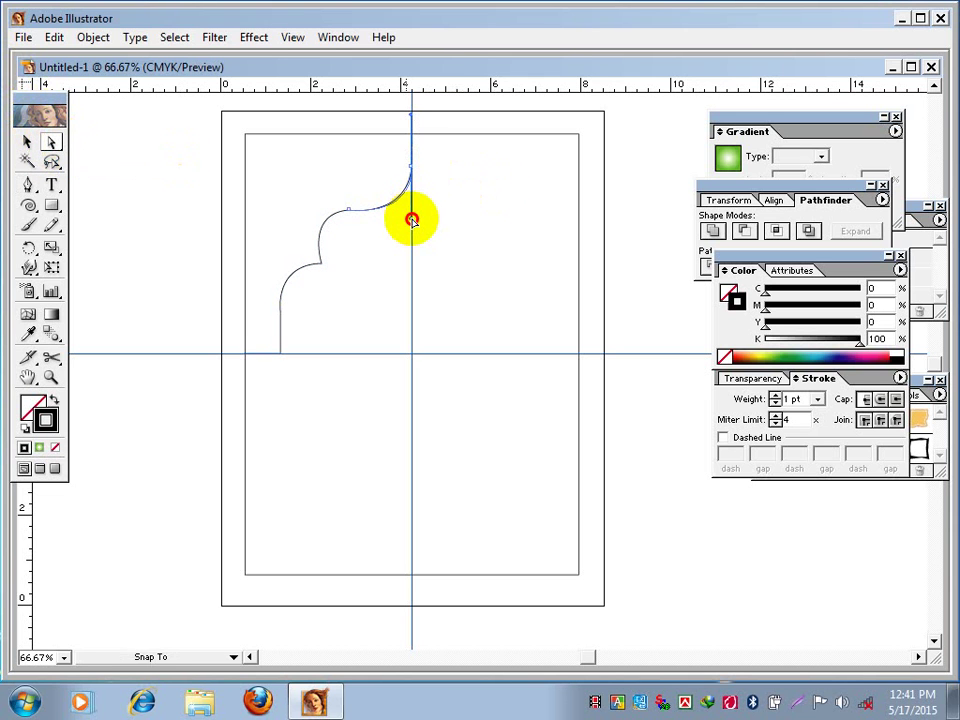
Reflect a copy of the scalloped path across the vertical centre guide to form the other half of the arch
left_click(27, 143)
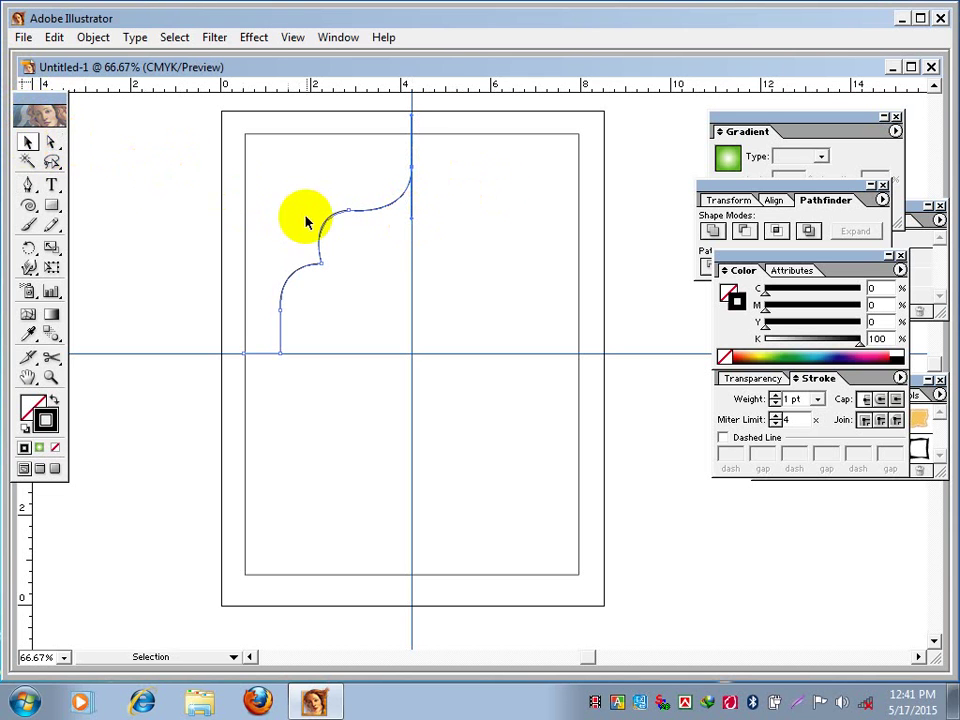
left_click(354, 212)
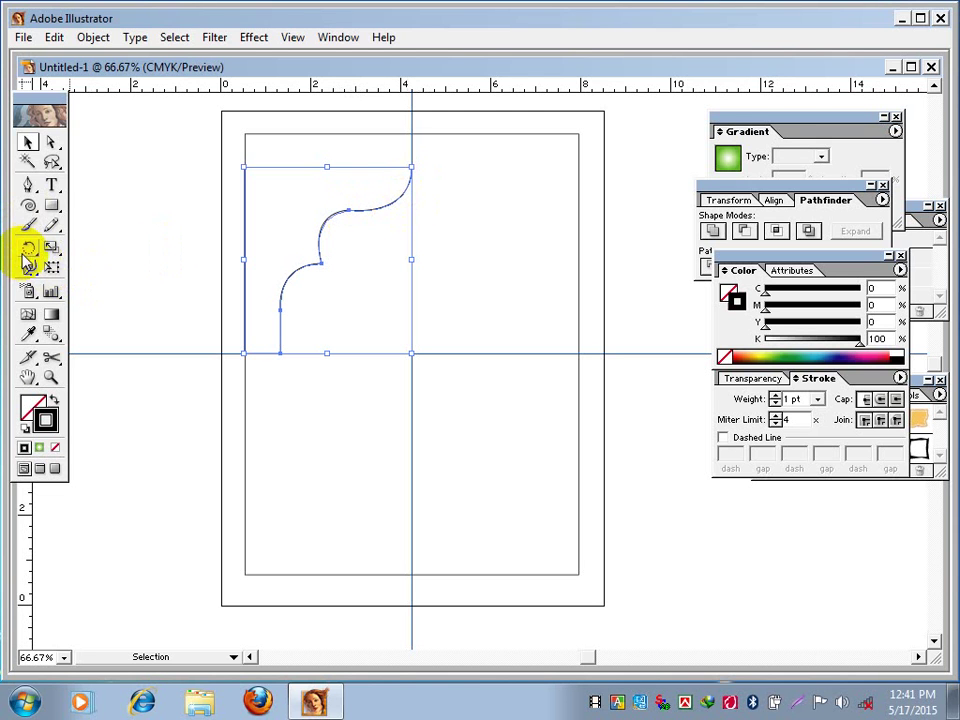
left_click_drag(27, 252, 76, 255)
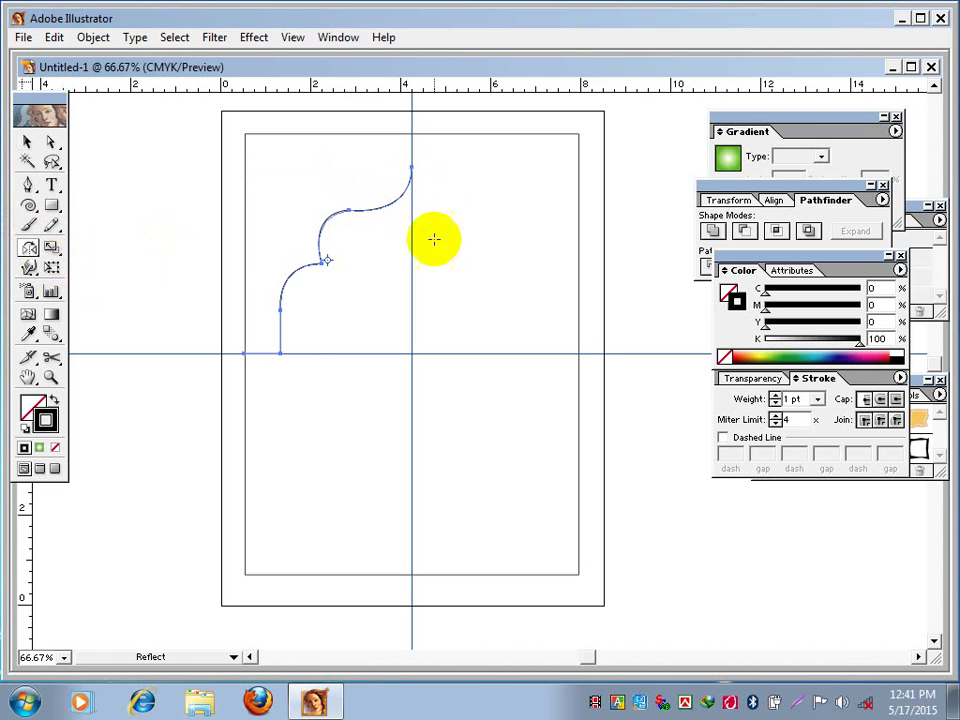
left_click(410, 167)
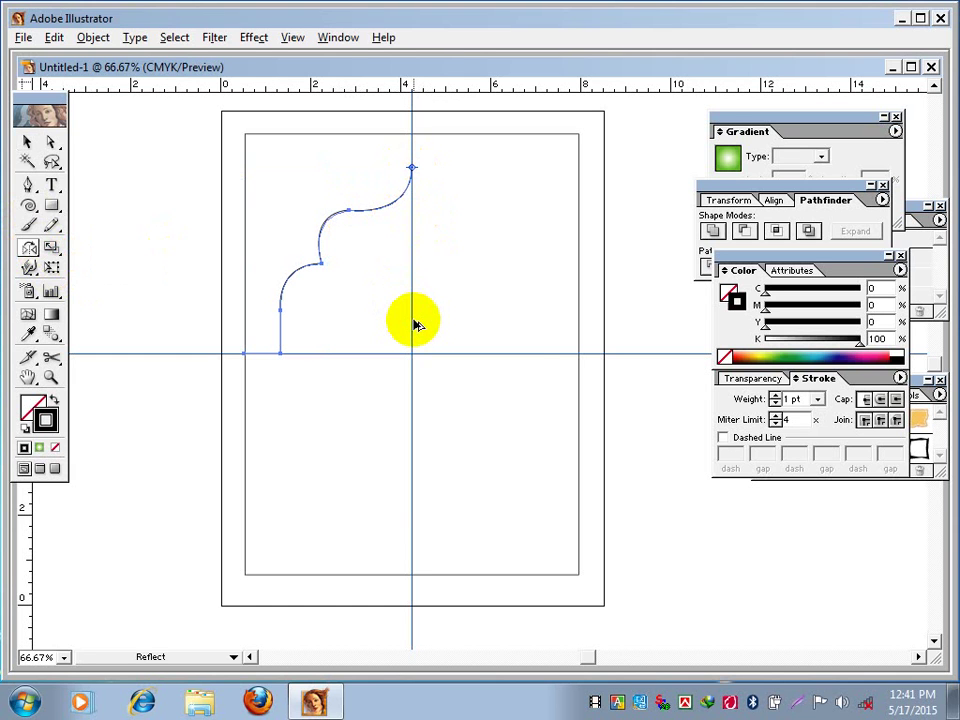
left_click(413, 321)
left_click_drag(413, 321, 413, 322)
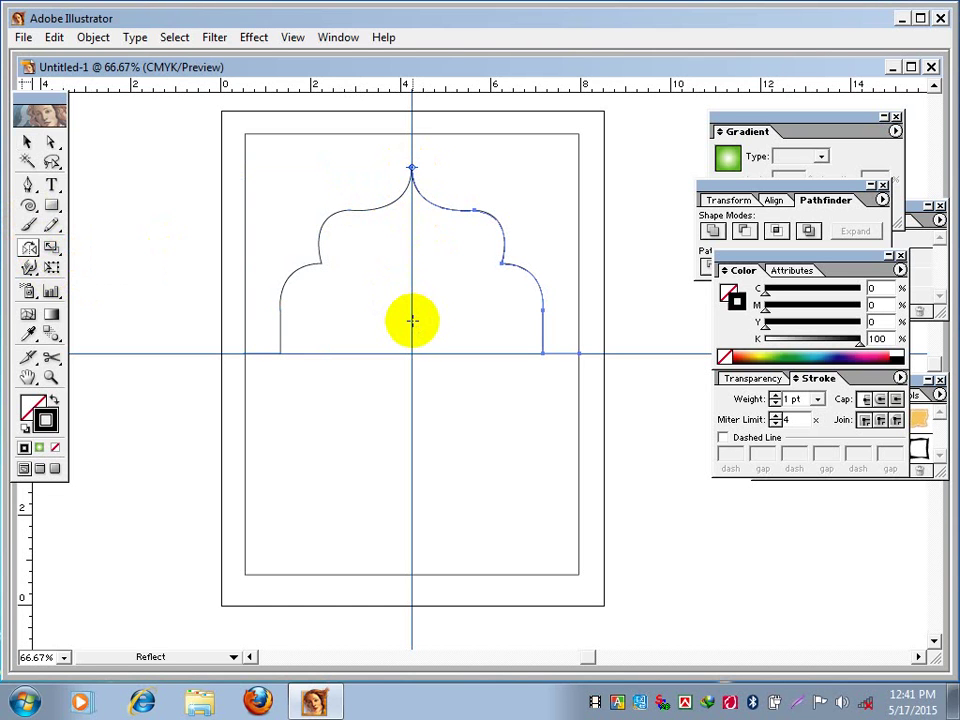
Join the two half-arch paths at their overlapping apex endpoints with a corner point
left_click(47, 147)
left_click(404, 159)
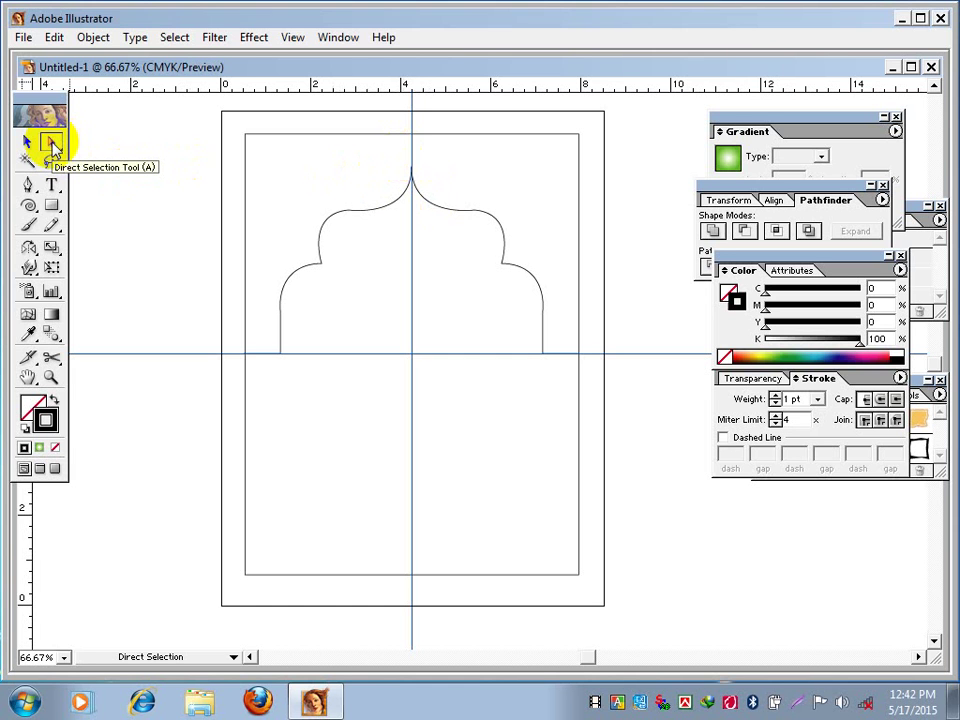
left_click_drag(52, 145, 109, 131)
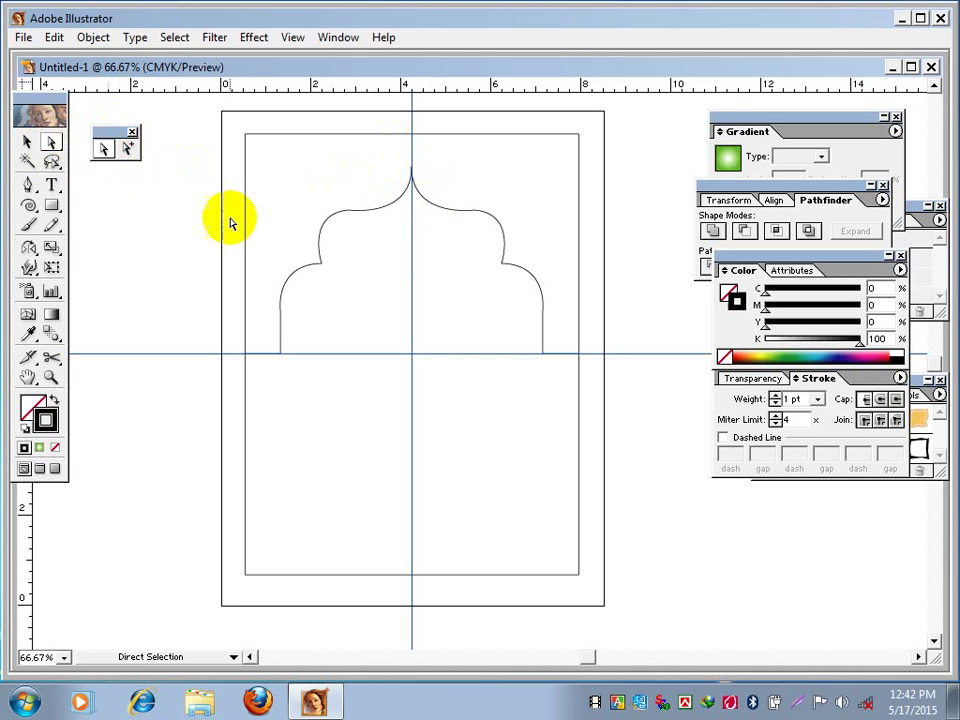
left_click_drag(388, 154, 429, 182)
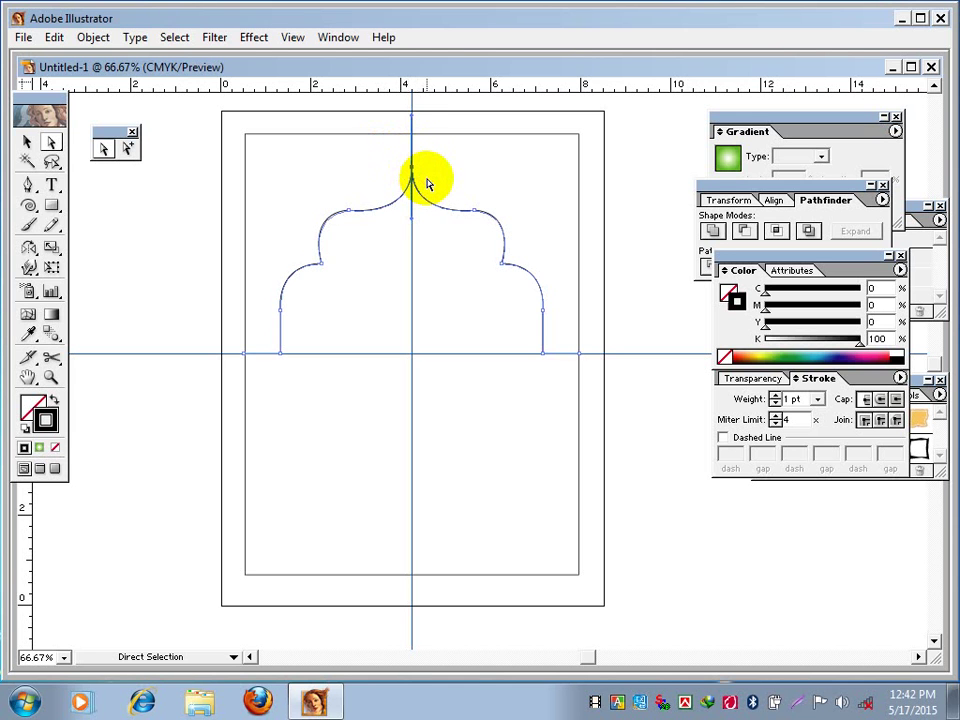
left_click(94, 38)
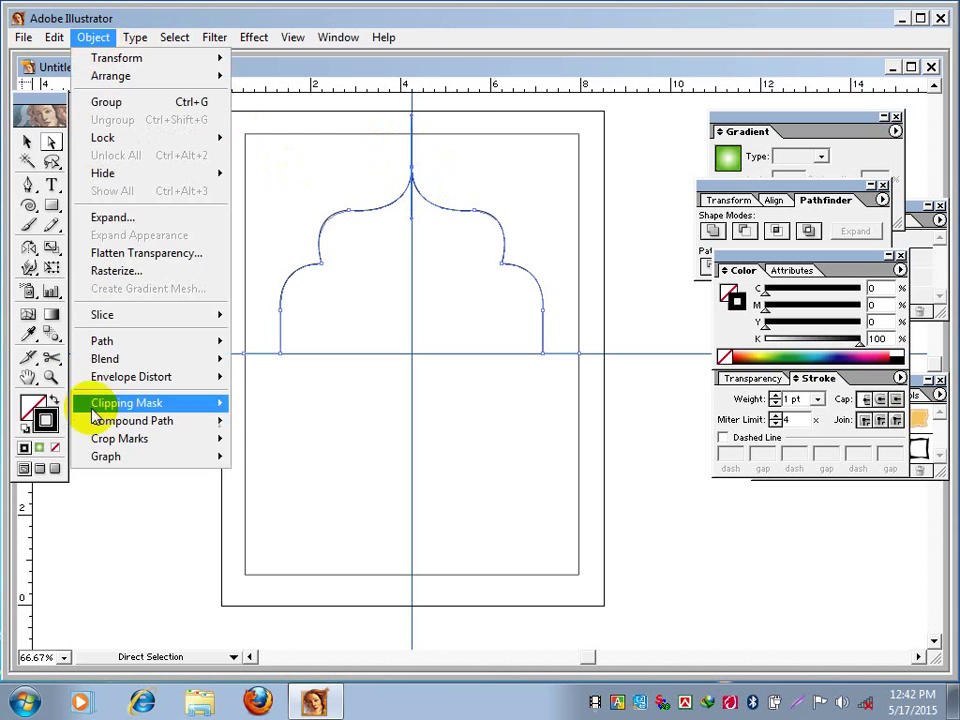
mouse_move(103, 339)
left_click(259, 343)
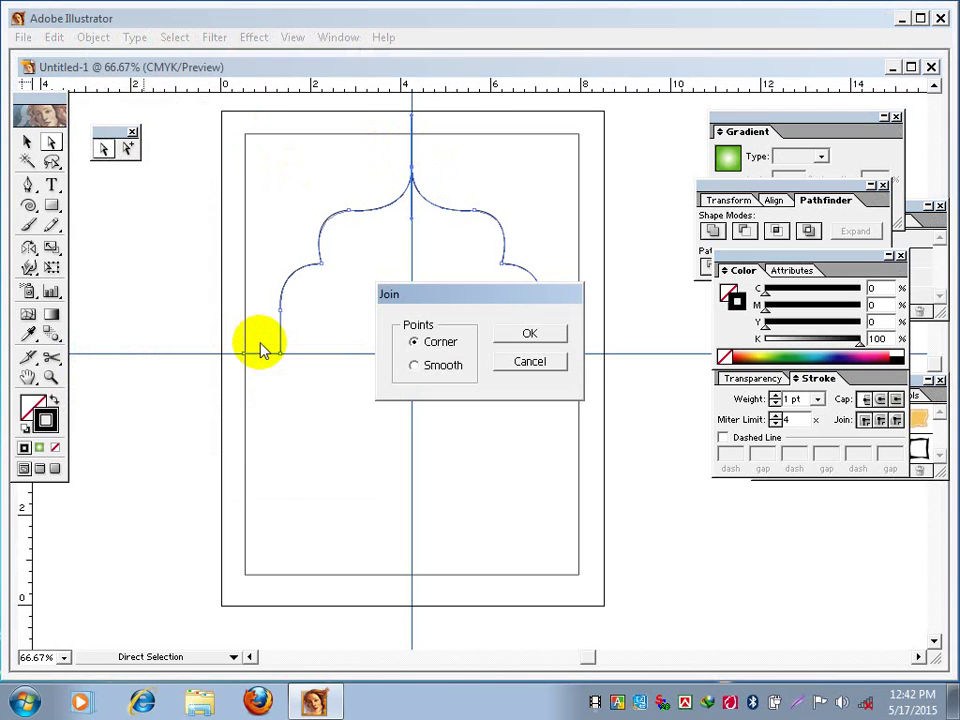
left_click(540, 334)
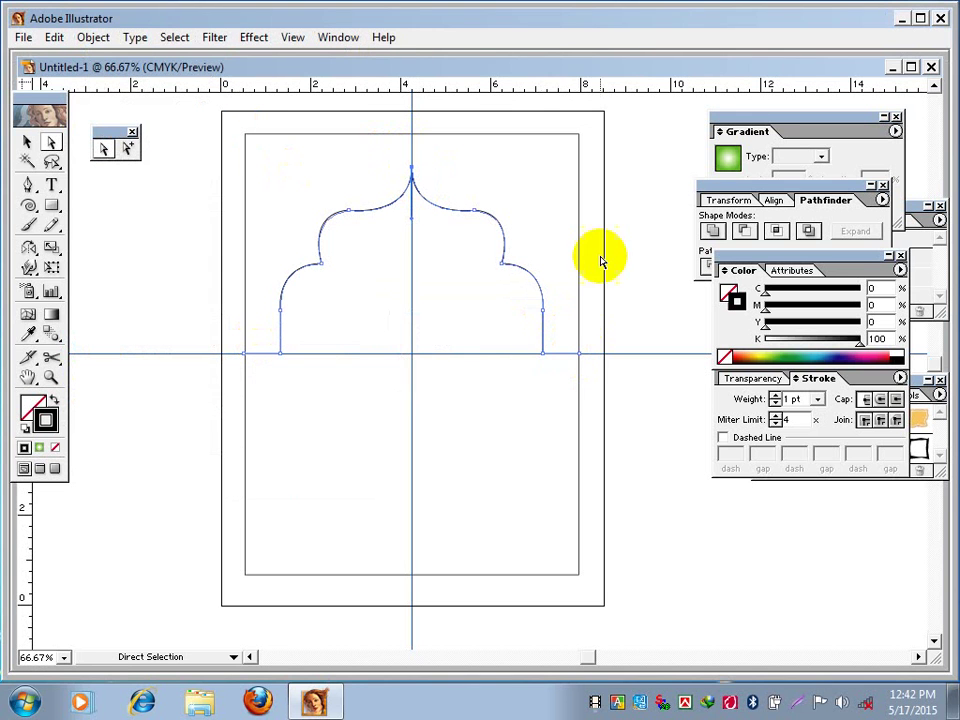
Extend the arch path with the Pen tool around the rectangle's two upper corners and close it at its starting point
left_click(28, 183)
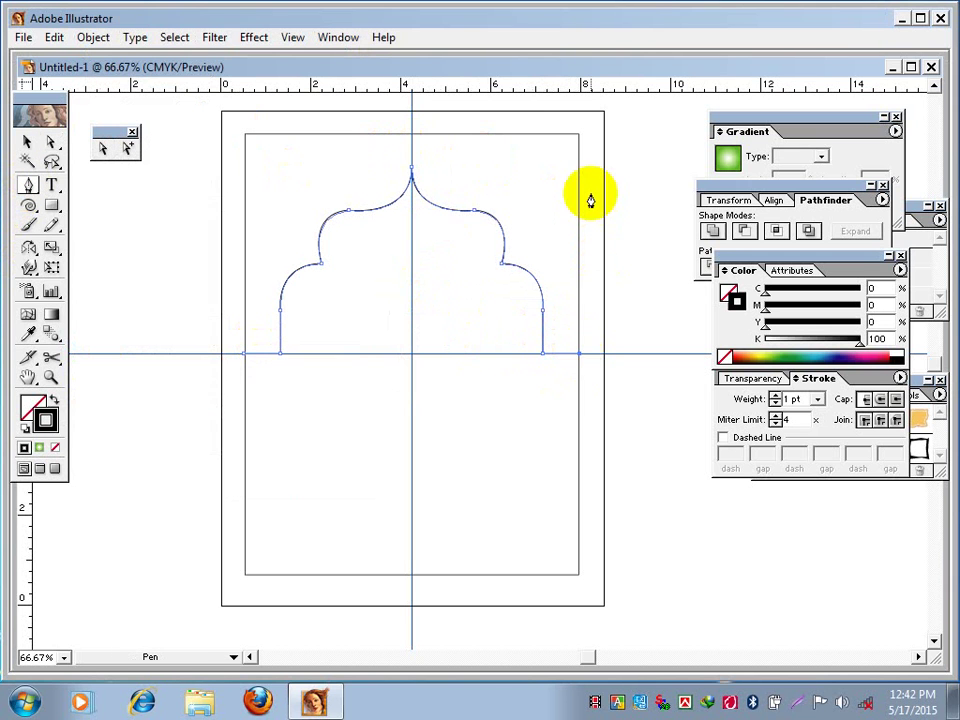
left_click(578, 135)
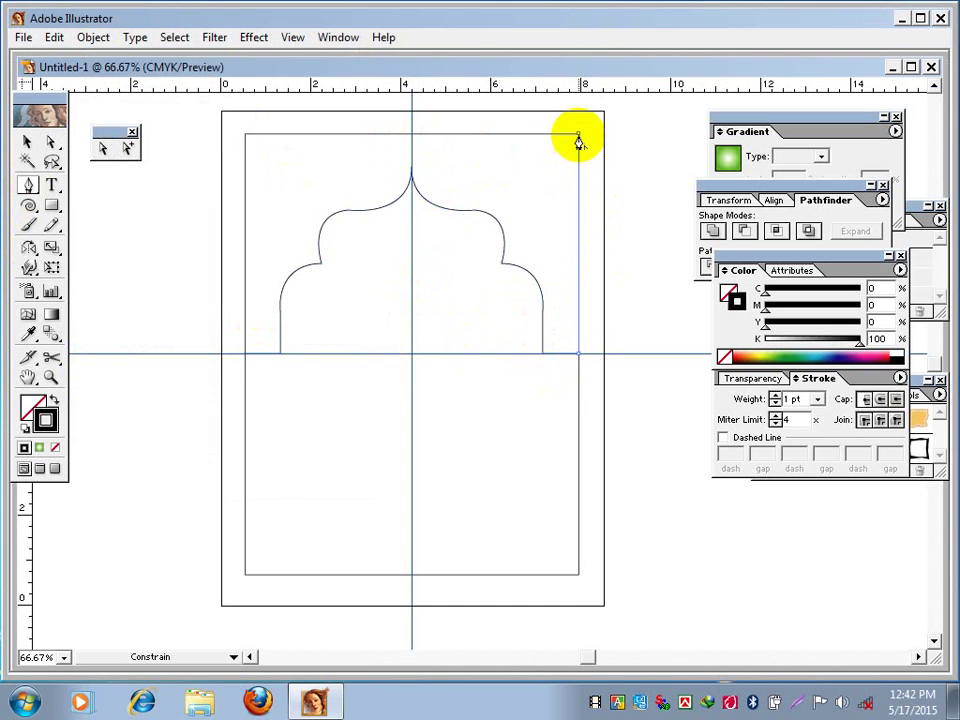
left_click(245, 135)
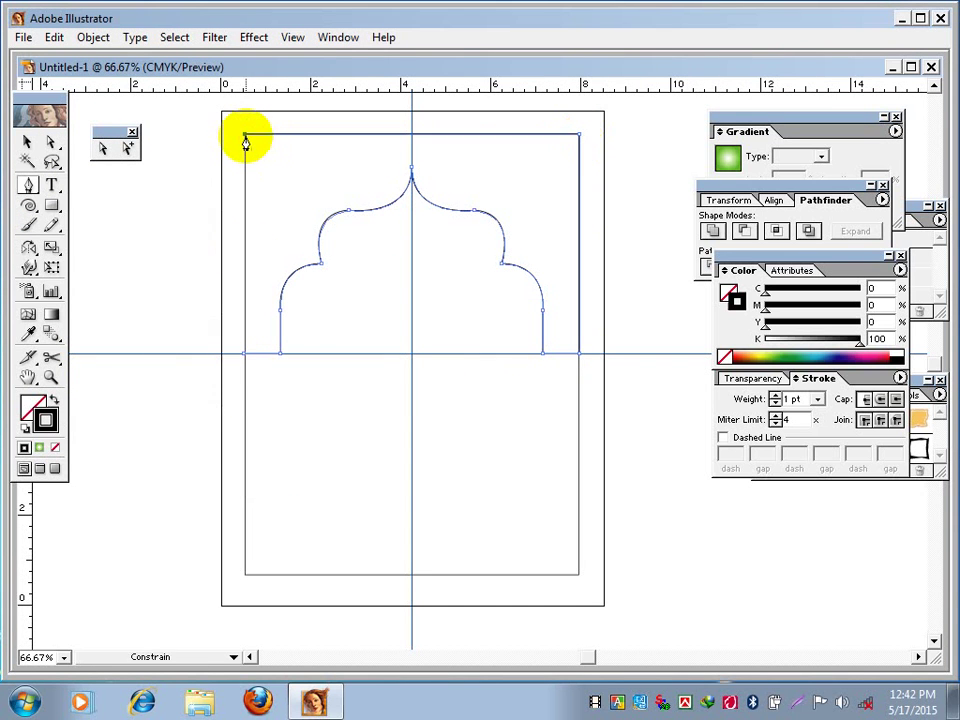
left_click(242, 352)
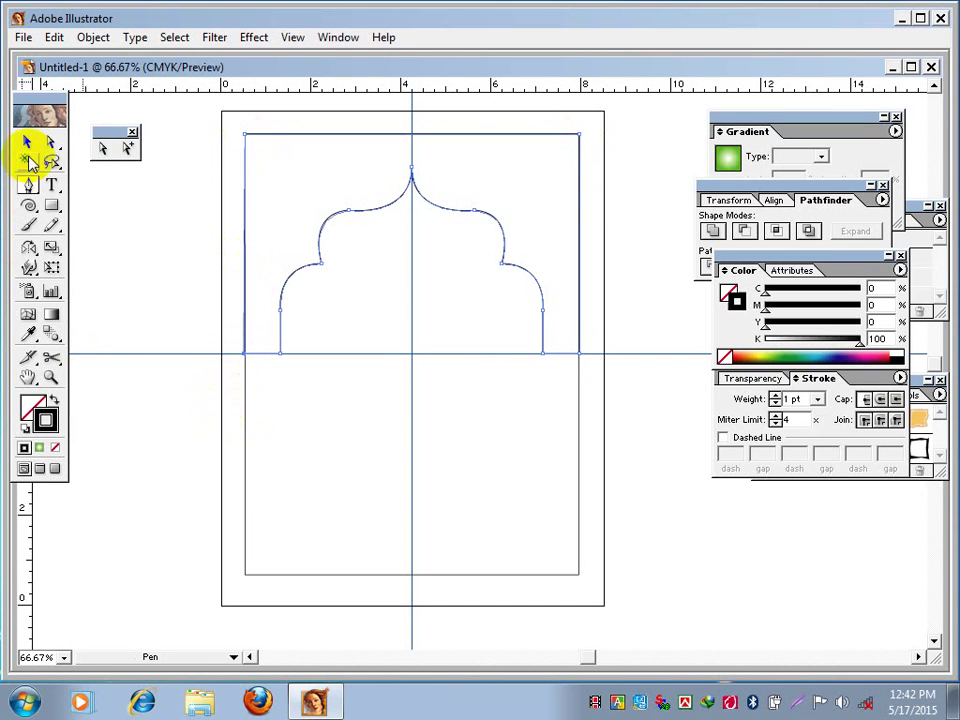
Give the closed arch shape a cyan-blue fill of C 82.75% with M, Y and K at 0, and no stroke
left_click(27, 142)
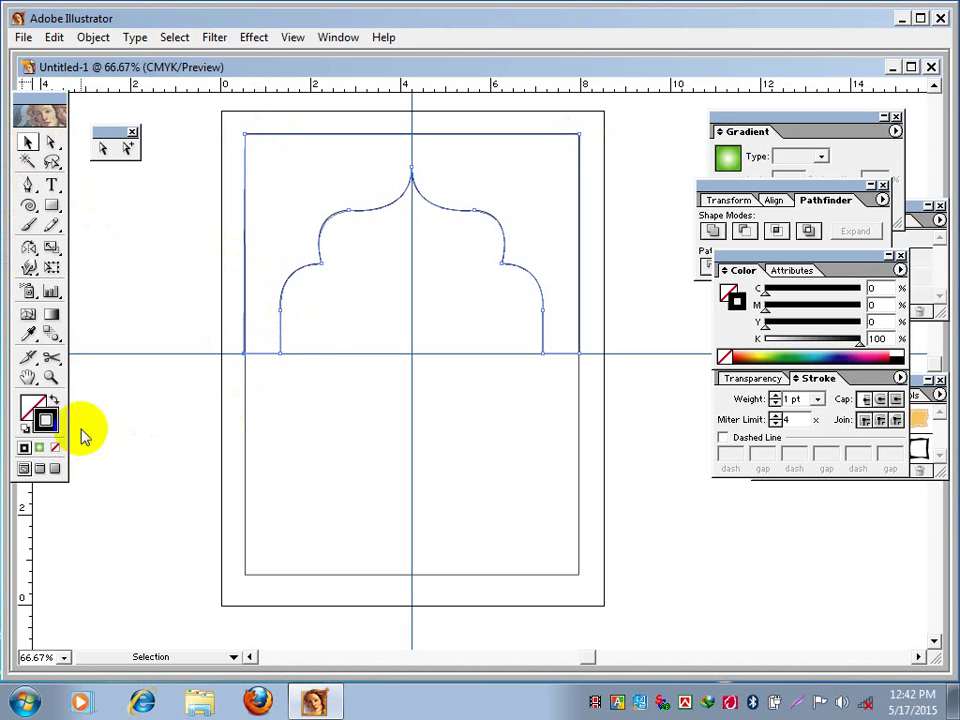
left_click(54, 403)
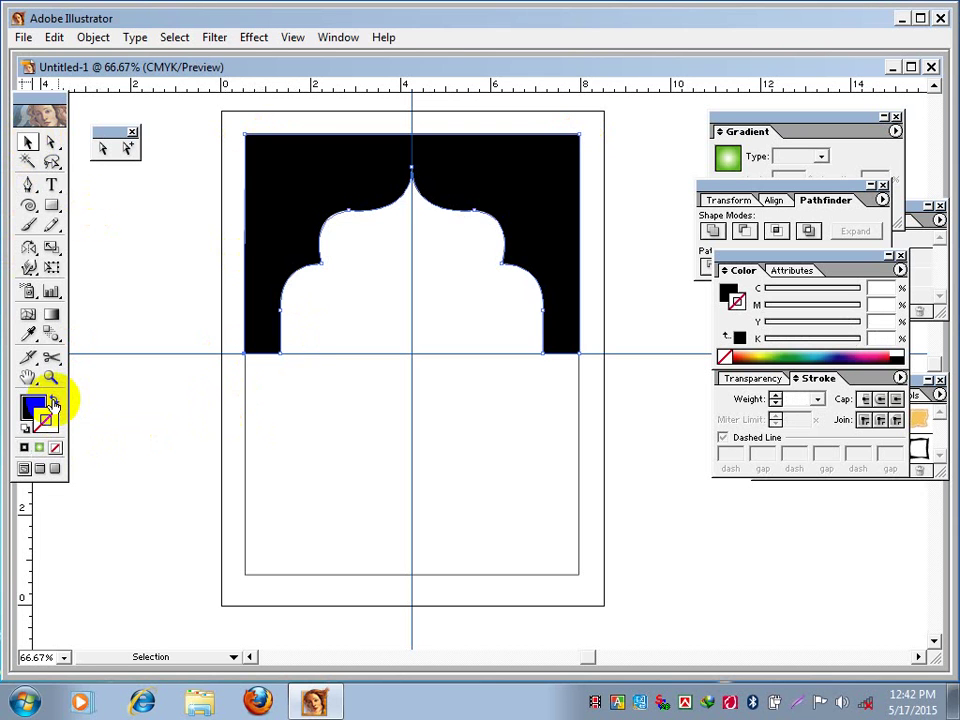
left_click(195, 253)
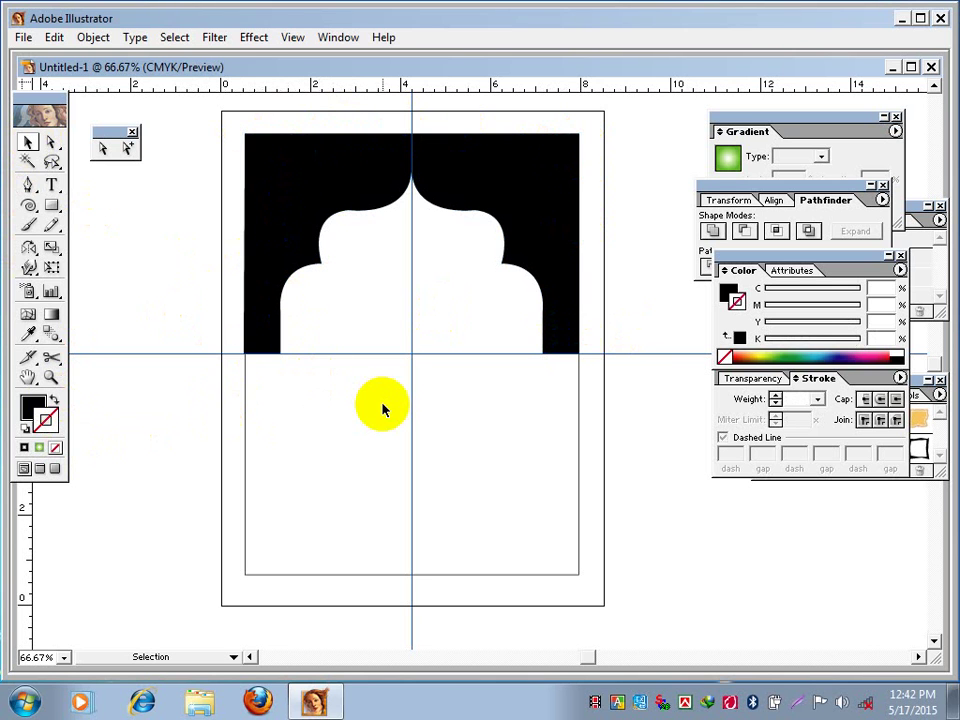
left_click(317, 197)
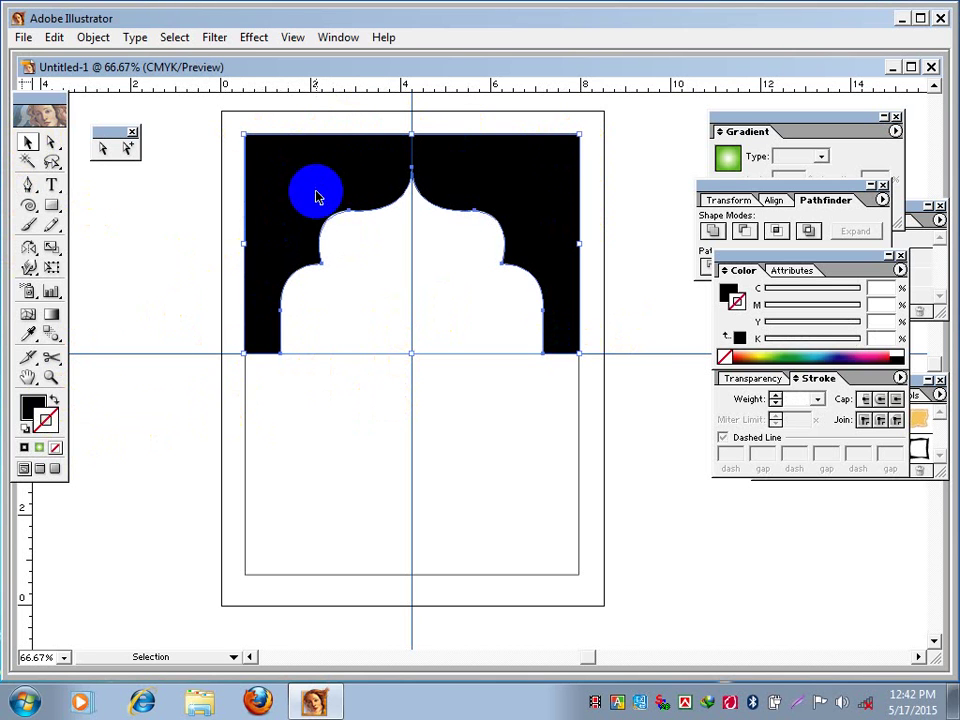
left_click(33, 405)
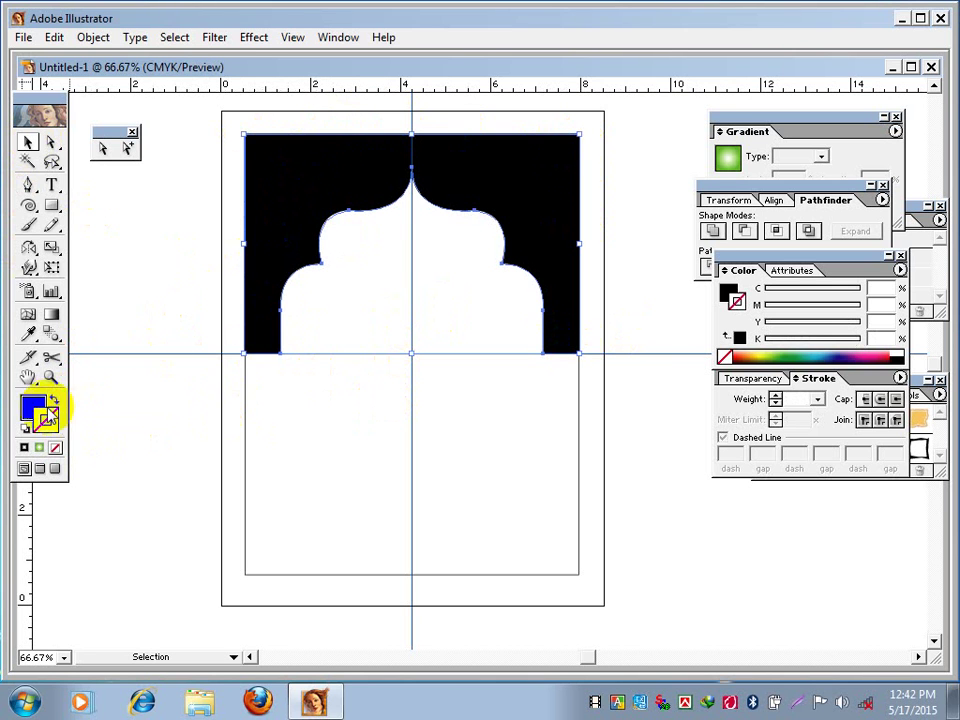
left_click(818, 355)
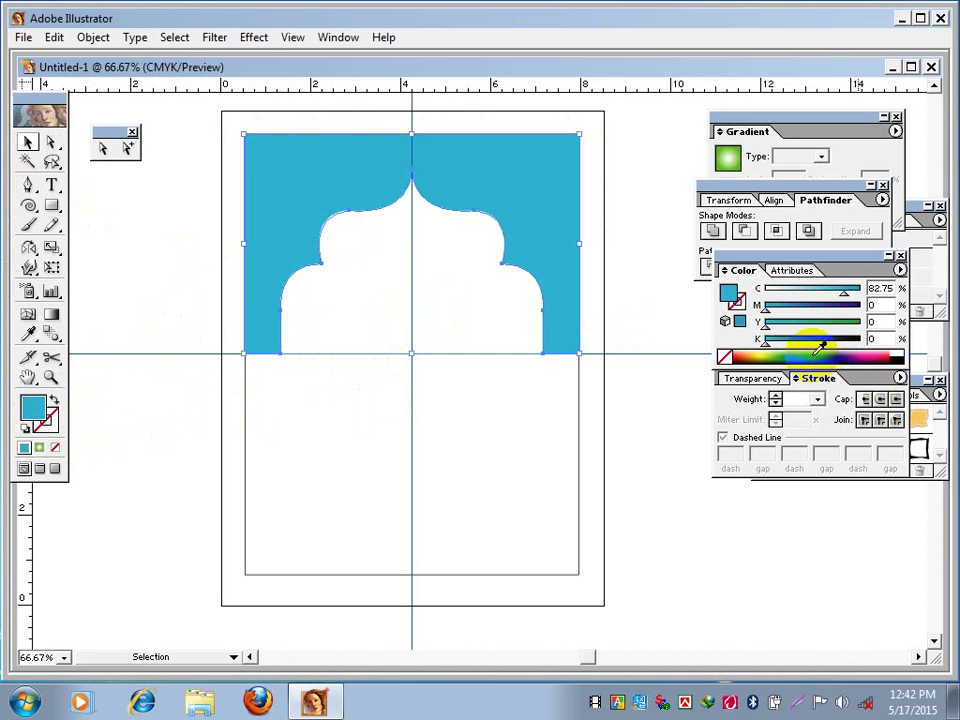
left_click(624, 315)
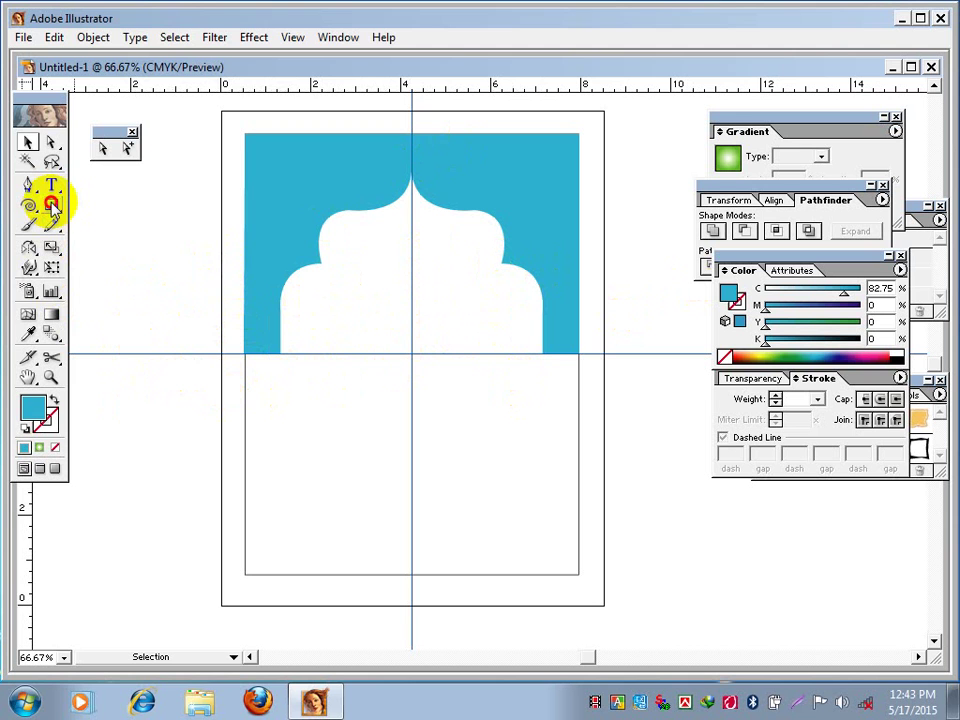
Draw a thin rounded rectangle directly beneath the arch's left leg, slightly wider than the leg
left_click_drag(50, 205, 117, 213)
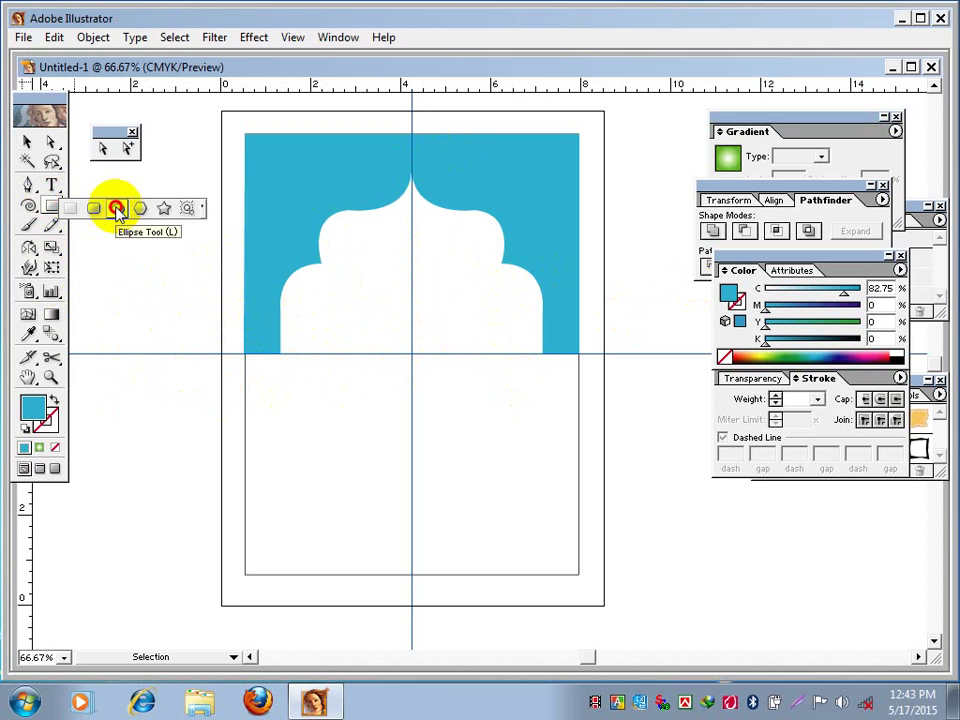
left_click_drag(117, 213, 94, 210)
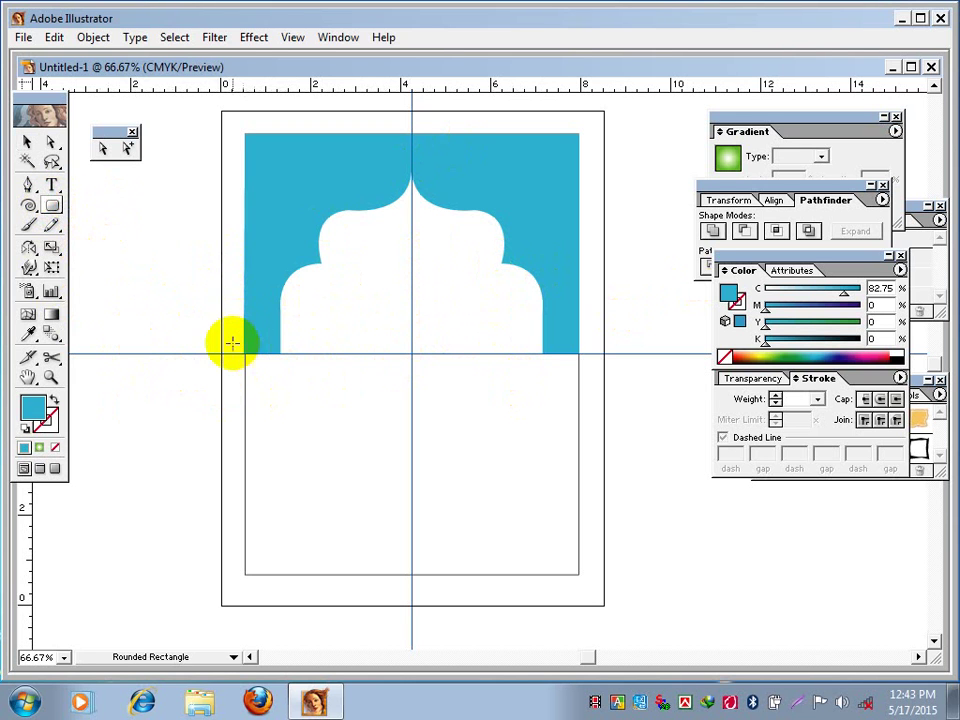
left_click(348, 438, "ctrl")
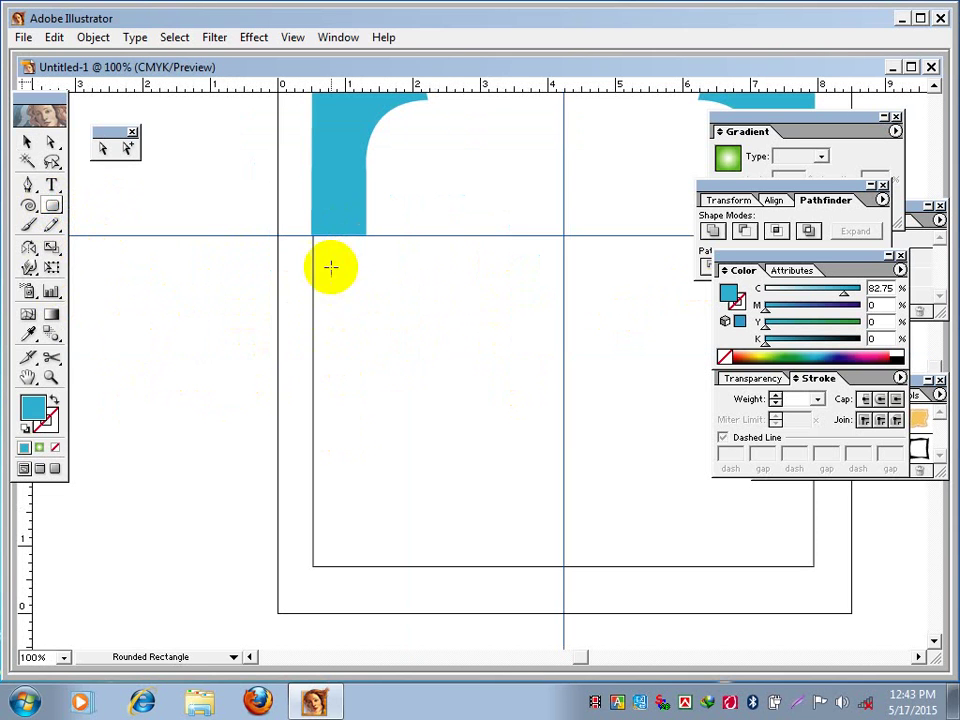
left_click_drag(298, 236, 378, 248)
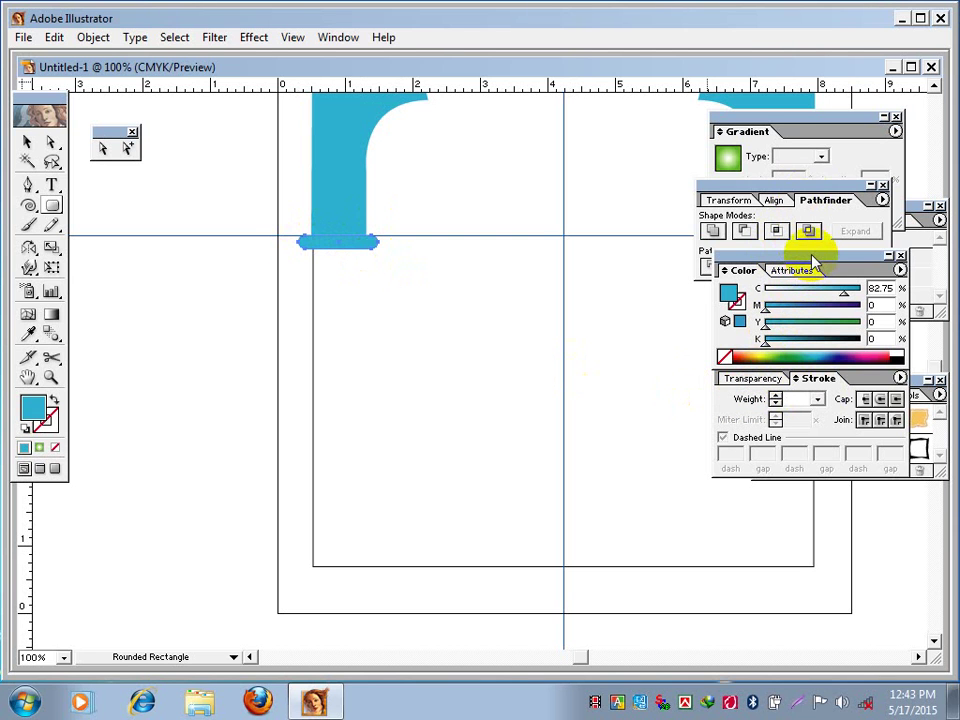
Fill the small rounded rectangle with a gradient and set its type to Linear
left_click(50, 316)
double_click(50, 316)
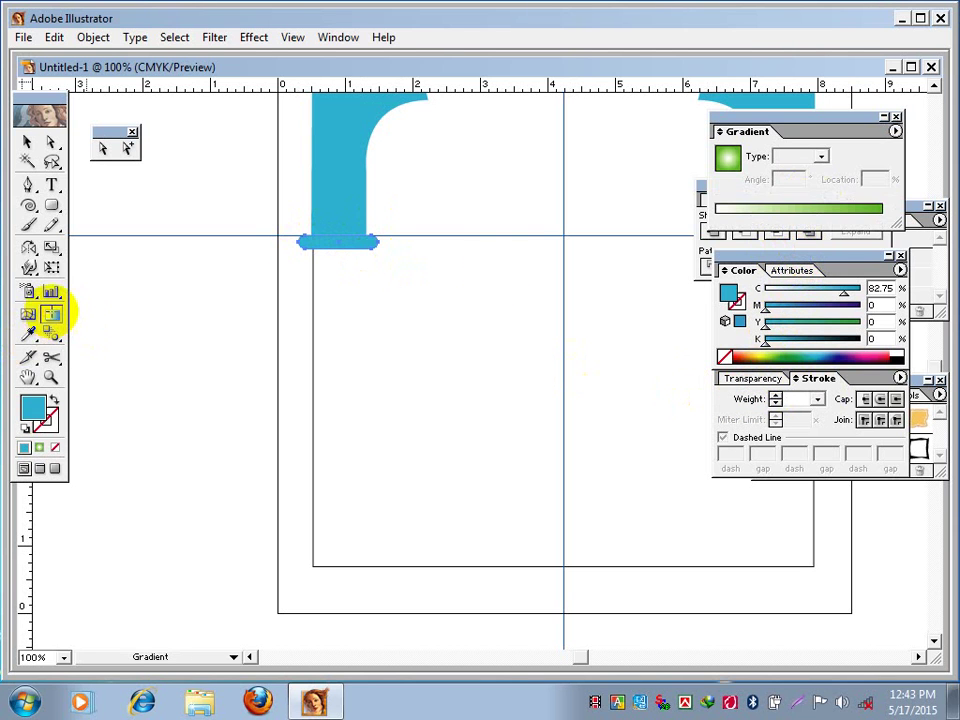
left_click(786, 216)
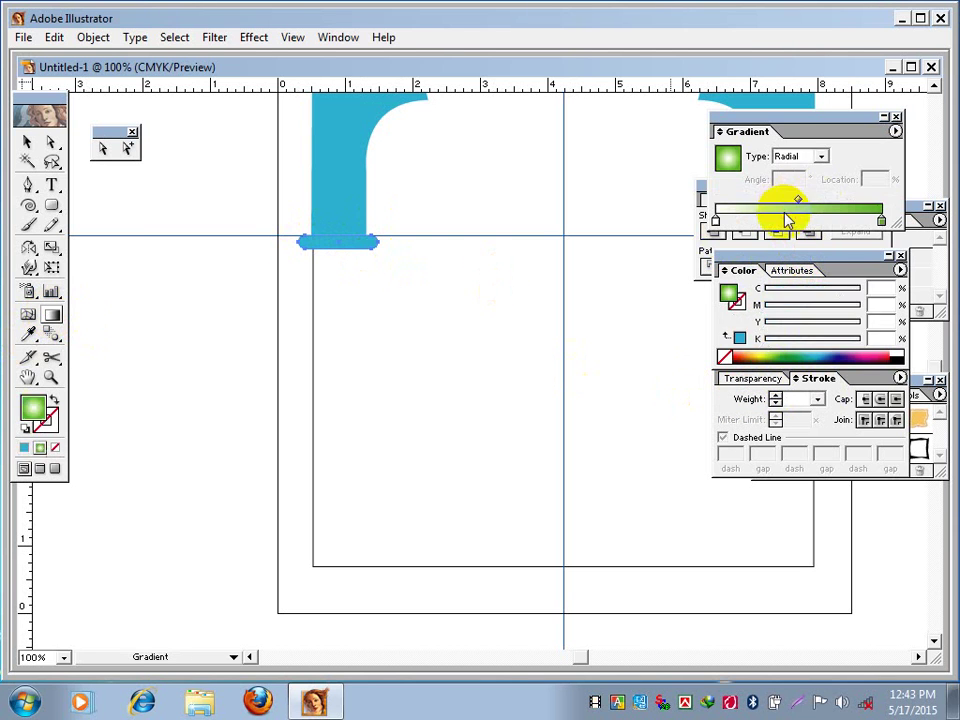
left_click(821, 156)
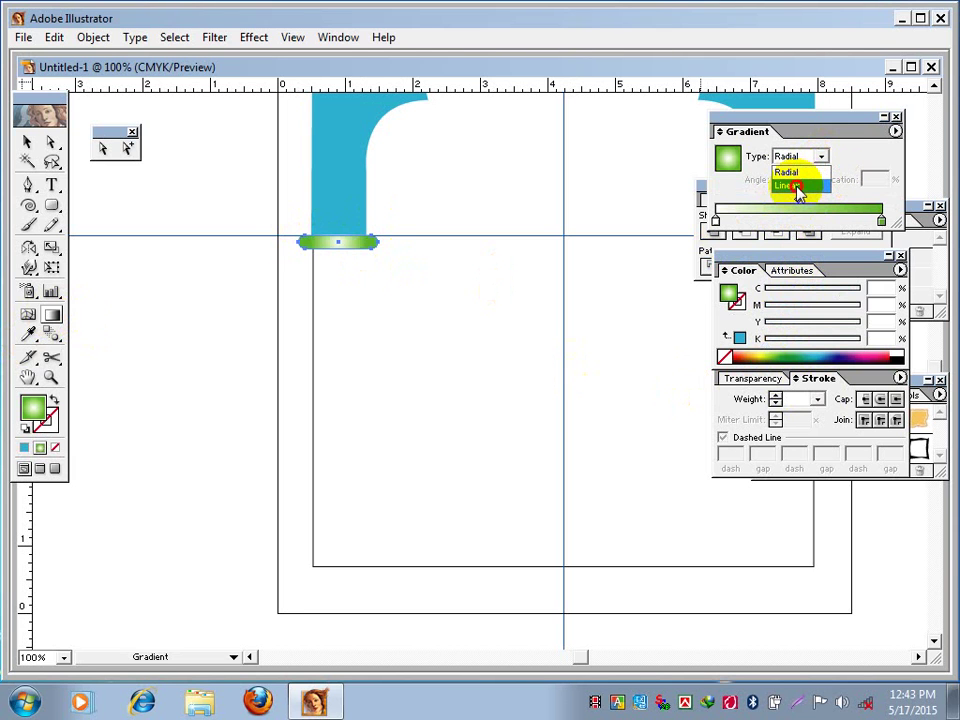
left_click(797, 188)
Recolour the gradient's green end stop to pure cyan, with C 100% and M, Y and K at 0
left_click(880, 221)
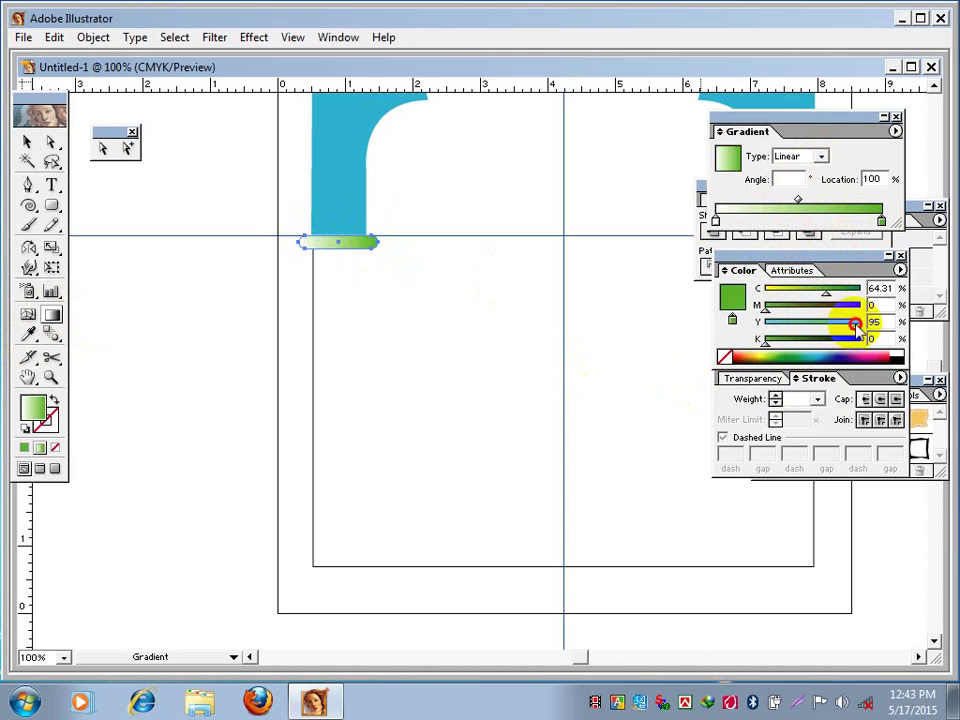
left_click_drag(857, 326, 720, 347)
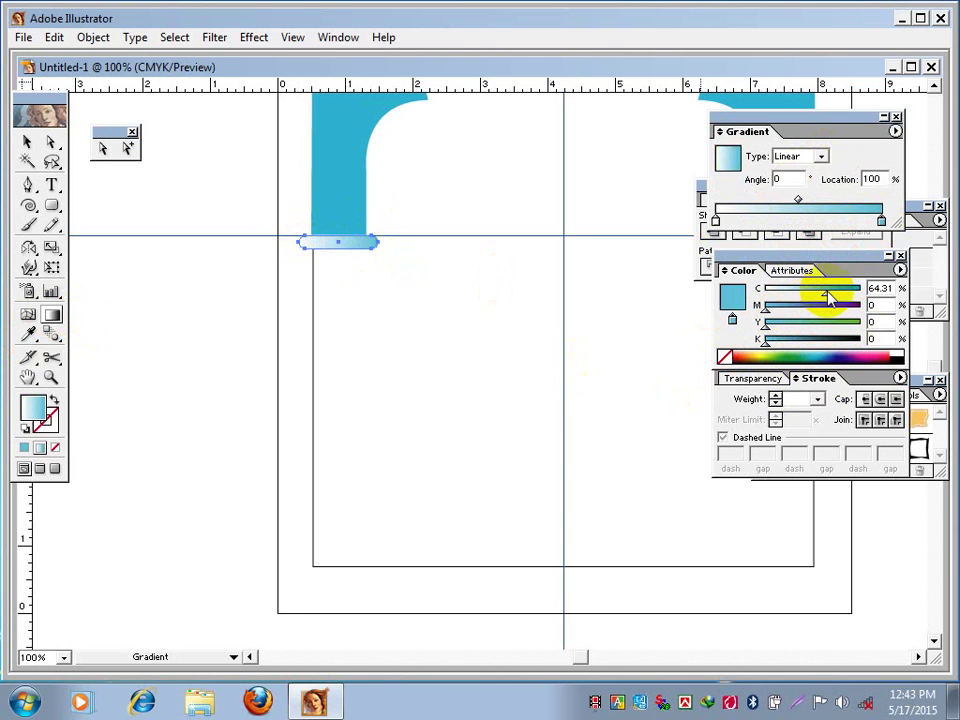
left_click_drag(828, 297, 868, 287)
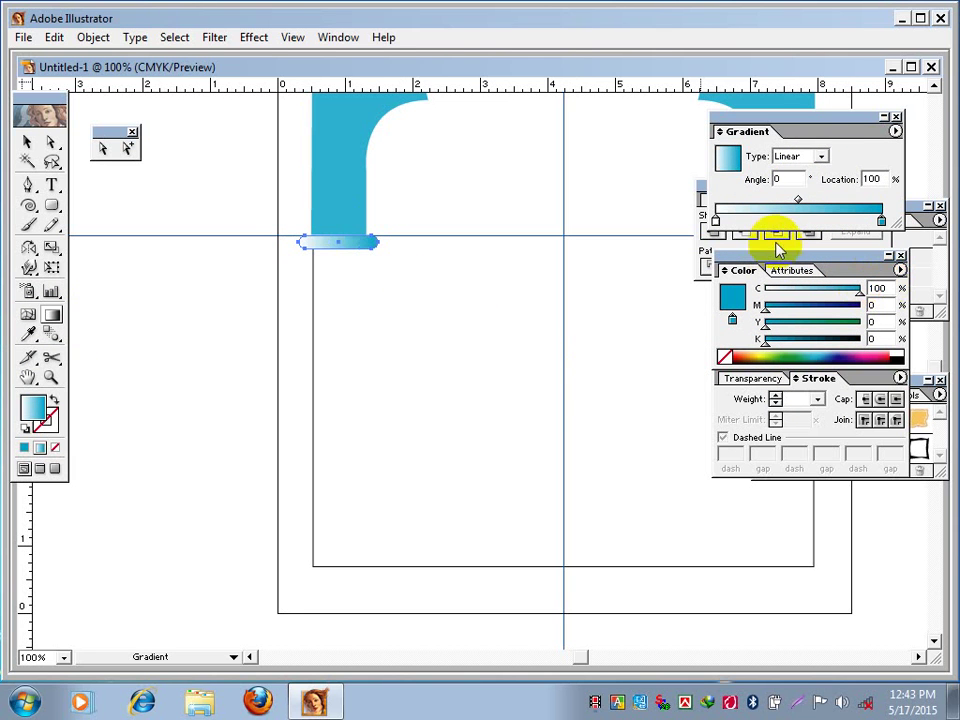
Set the linear gradient angle of the rounded bar under the left leg to 90°
left_click(782, 180)
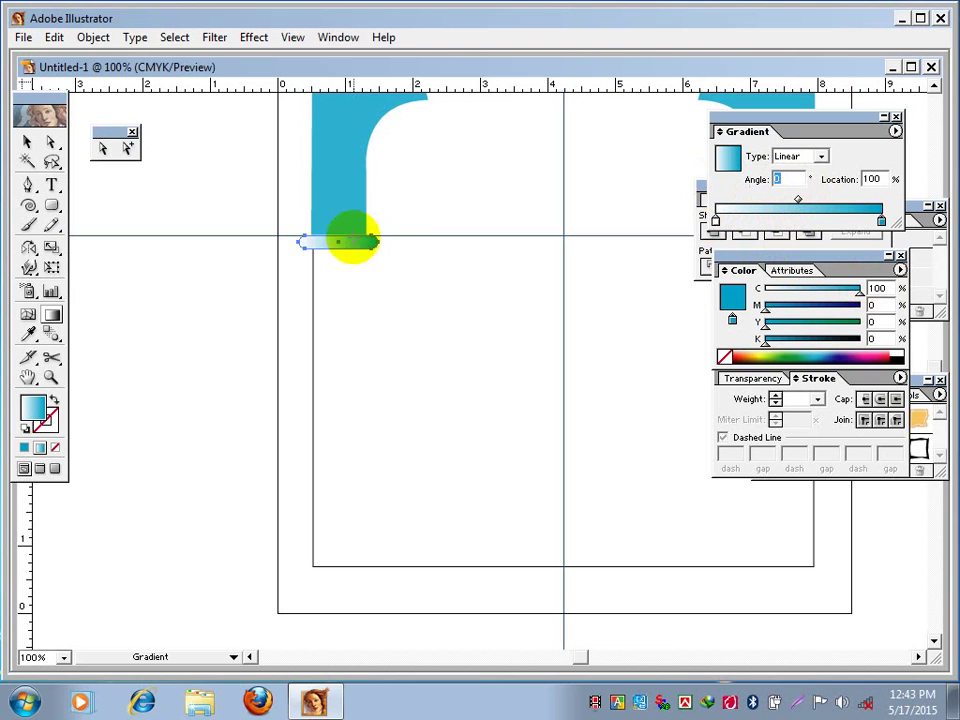
left_click(352, 240)
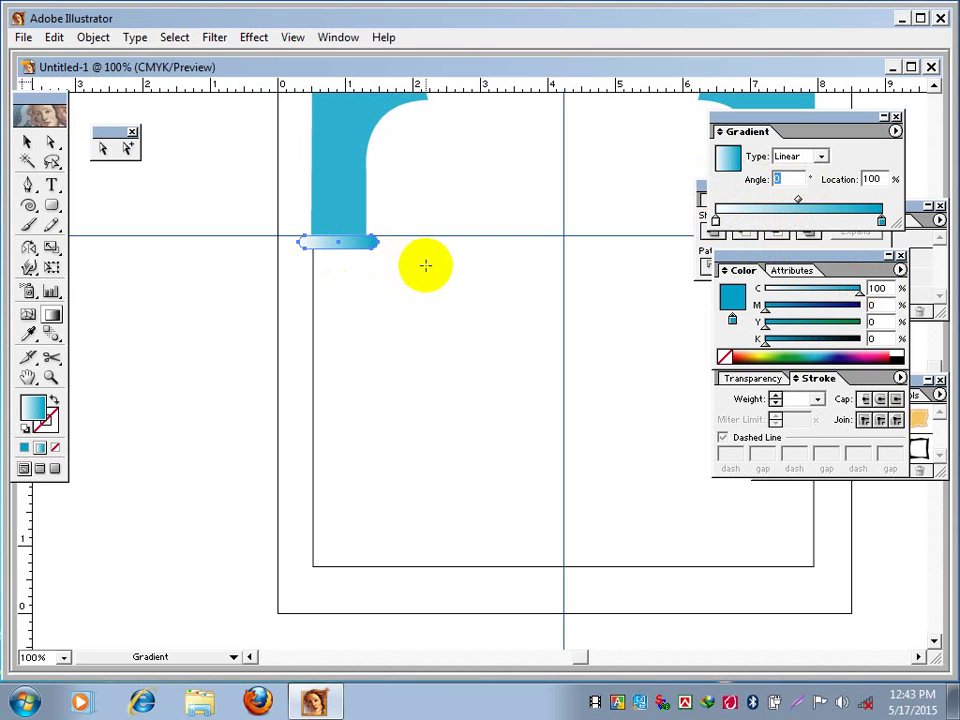
type("90")
key("Return")
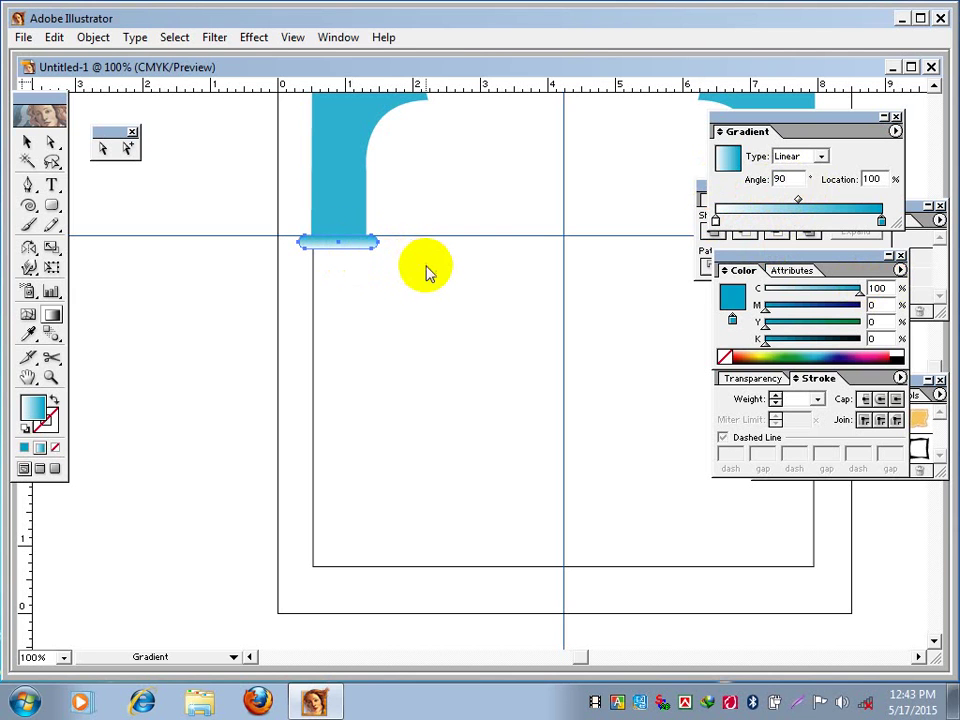
Add two evenly spaced copies of the rounded bar directly beneath it to form a stack of three
left_click(26, 143)
left_click(378, 266)
left_click(365, 249)
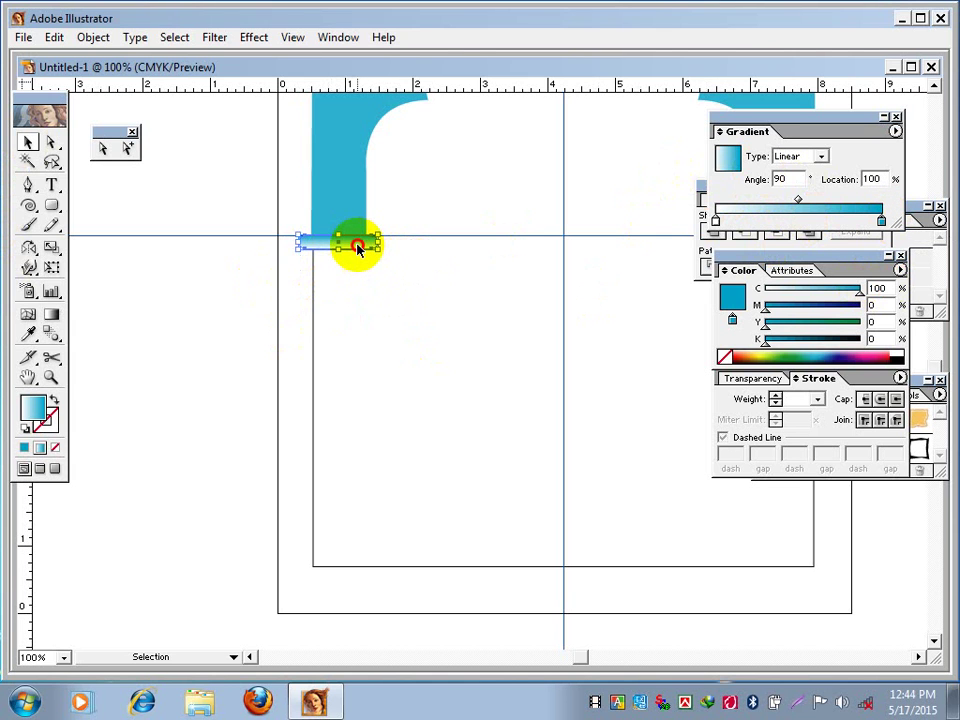
left_click_drag(357, 247, 362, 263)
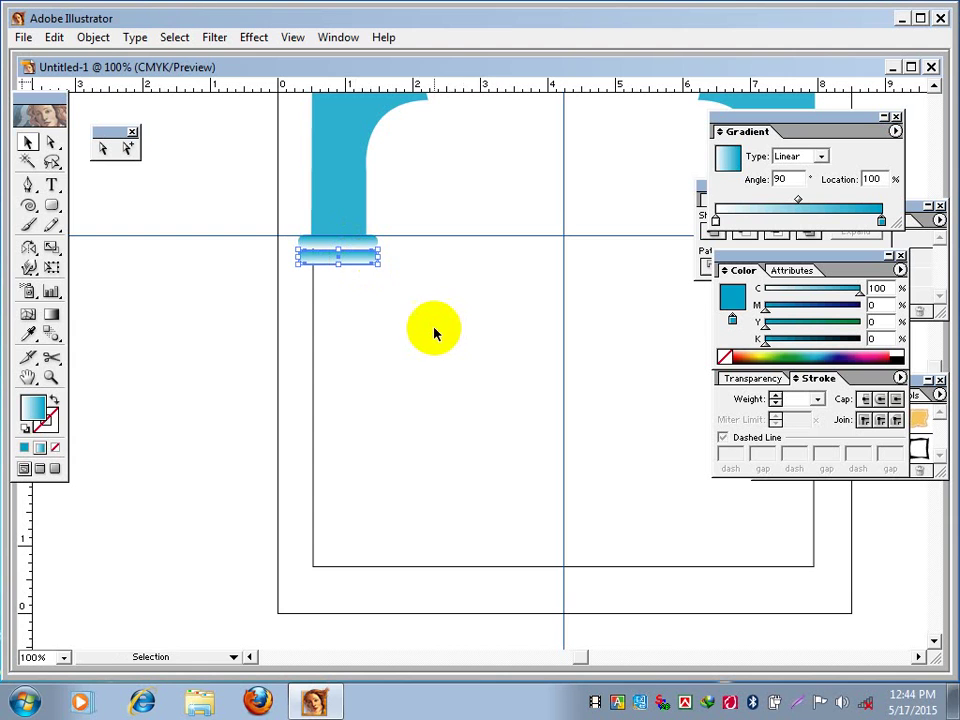
key("ctrl+space")
left_click(385, 305)
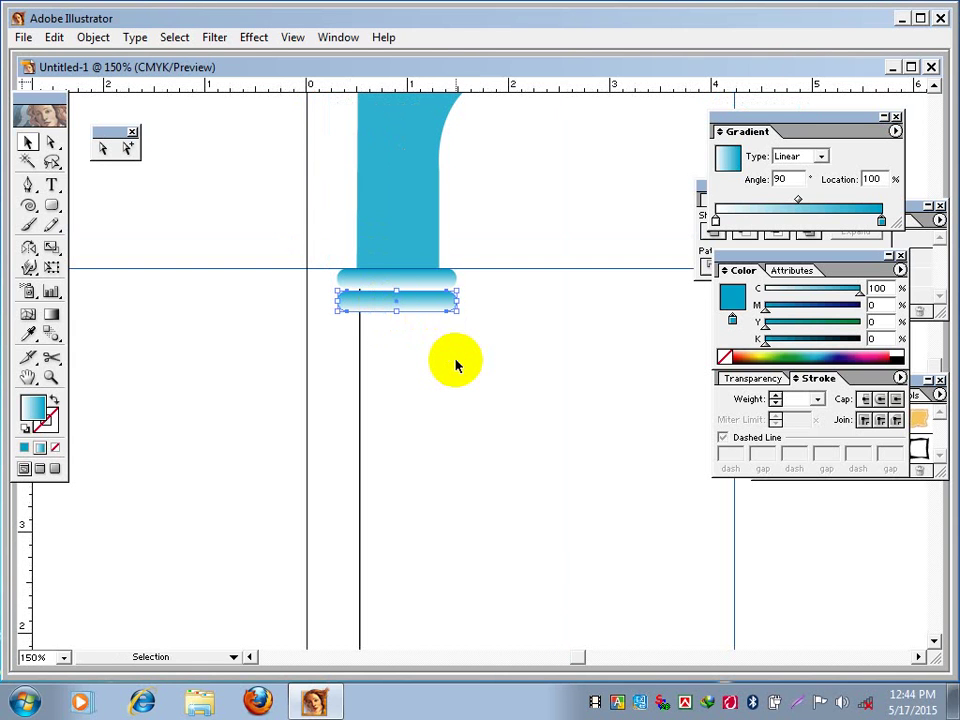
key("ctrl+d")
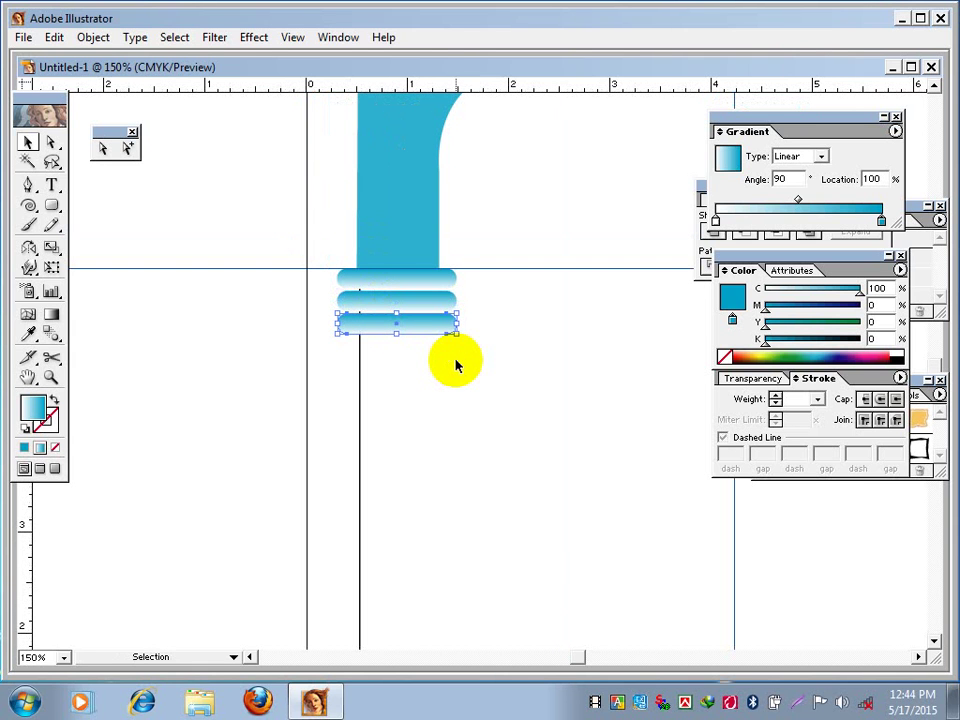
left_click(455, 365)
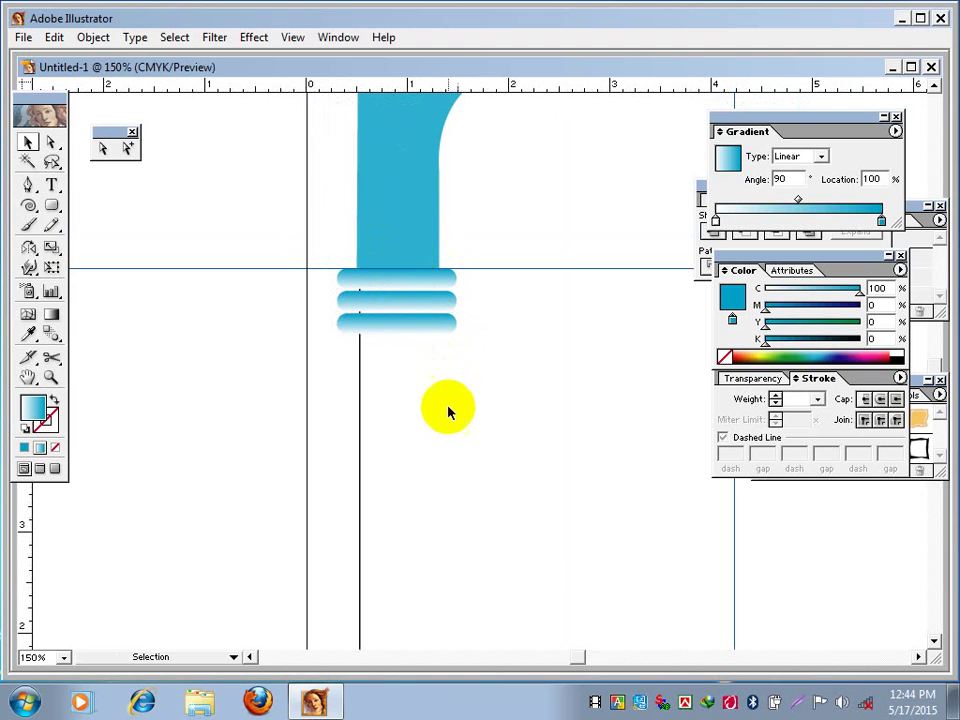
Make a copy of the three bars rotated 90° and place the vertical set just below the horizontal stack
left_click_drag(435, 369, 421, 281)
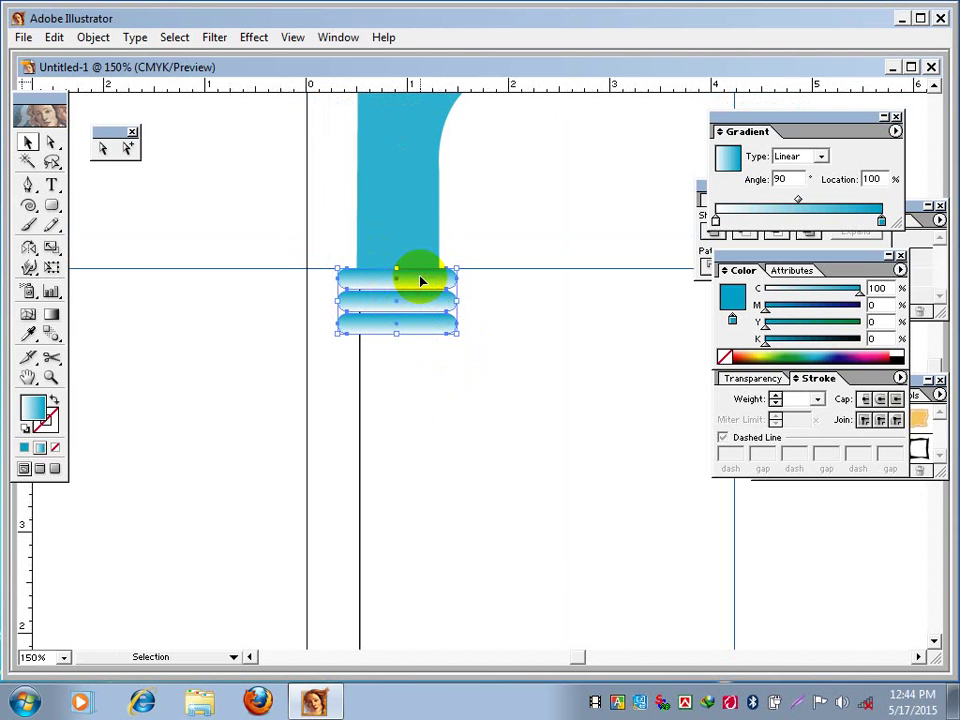
left_click_drag(28, 250, 55, 252)
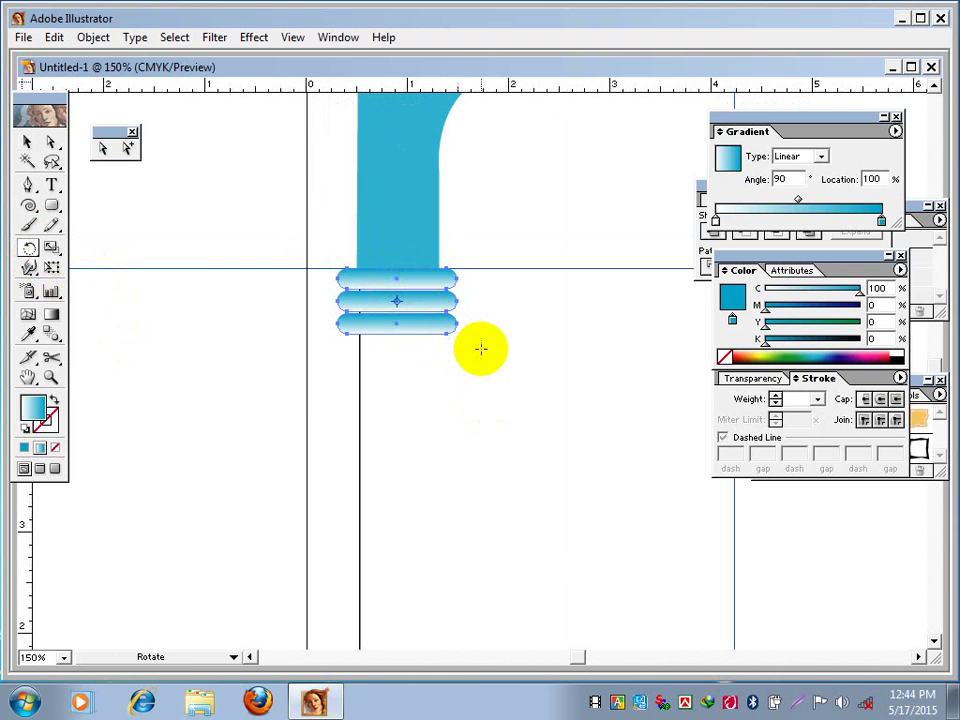
left_click_drag(482, 347, 317, 381)
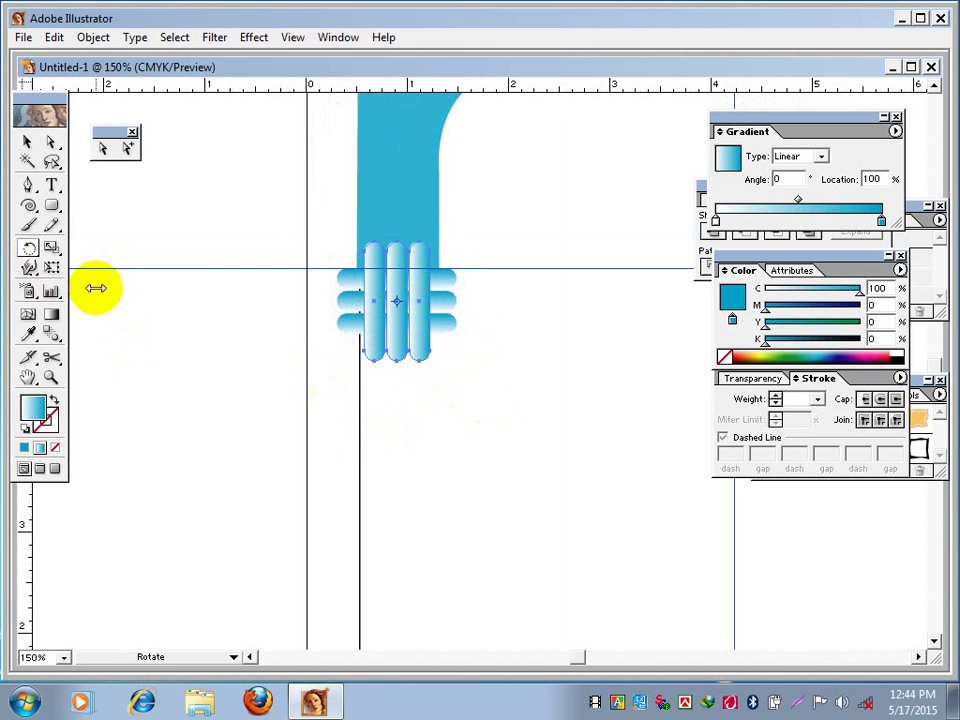
left_click(29, 143)
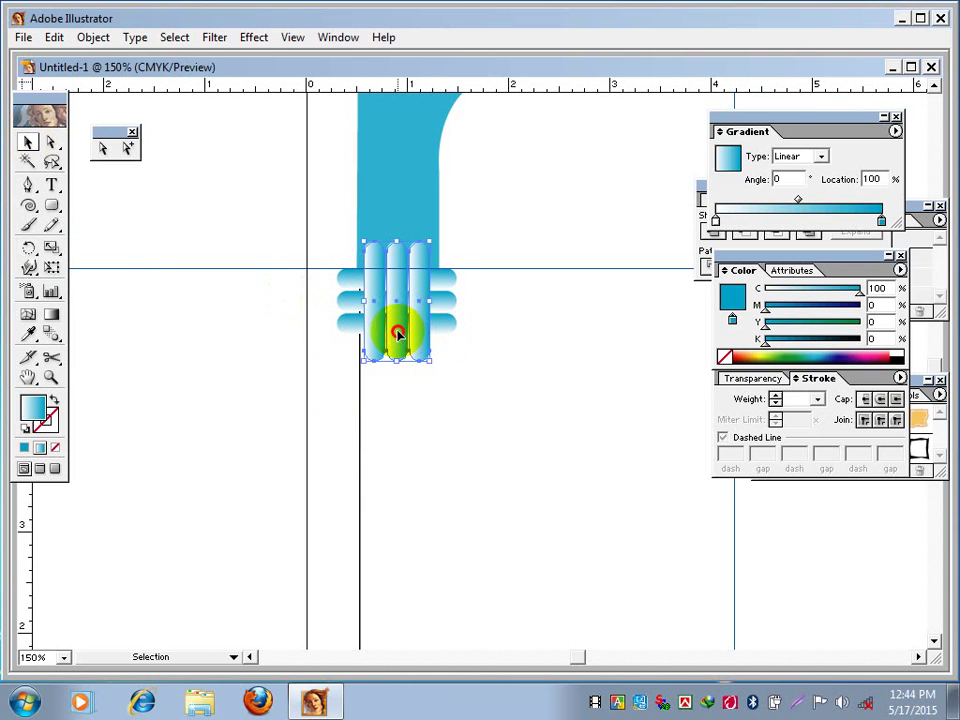
left_click_drag(397, 333, 395, 420)
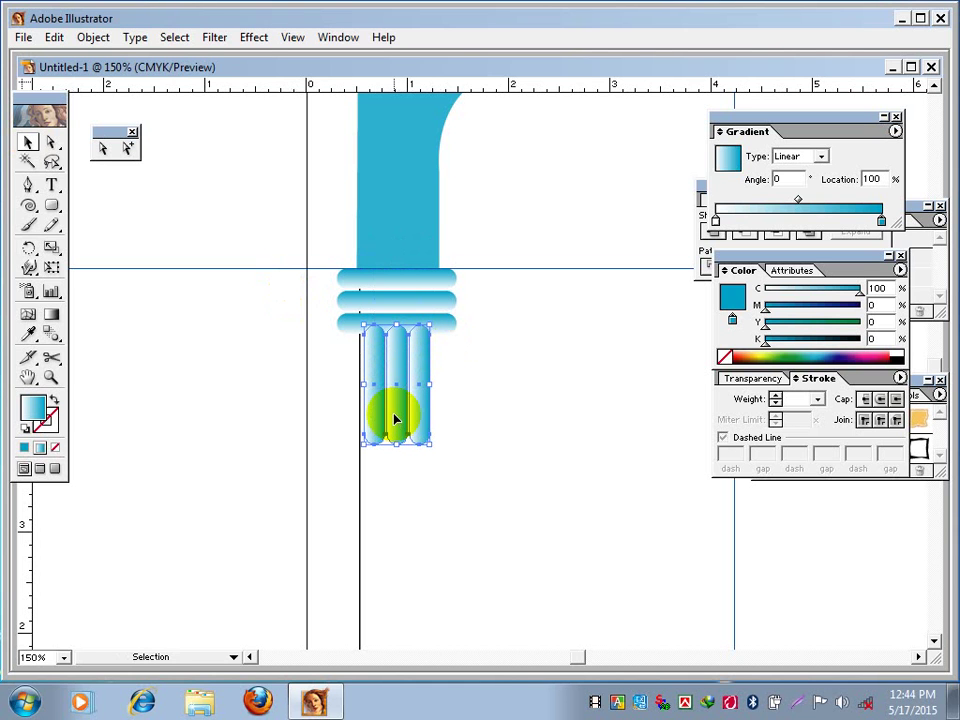
Add a fourth vertical bar to the set and centre the four bars under the horizontal stack
left_click(403, 368)
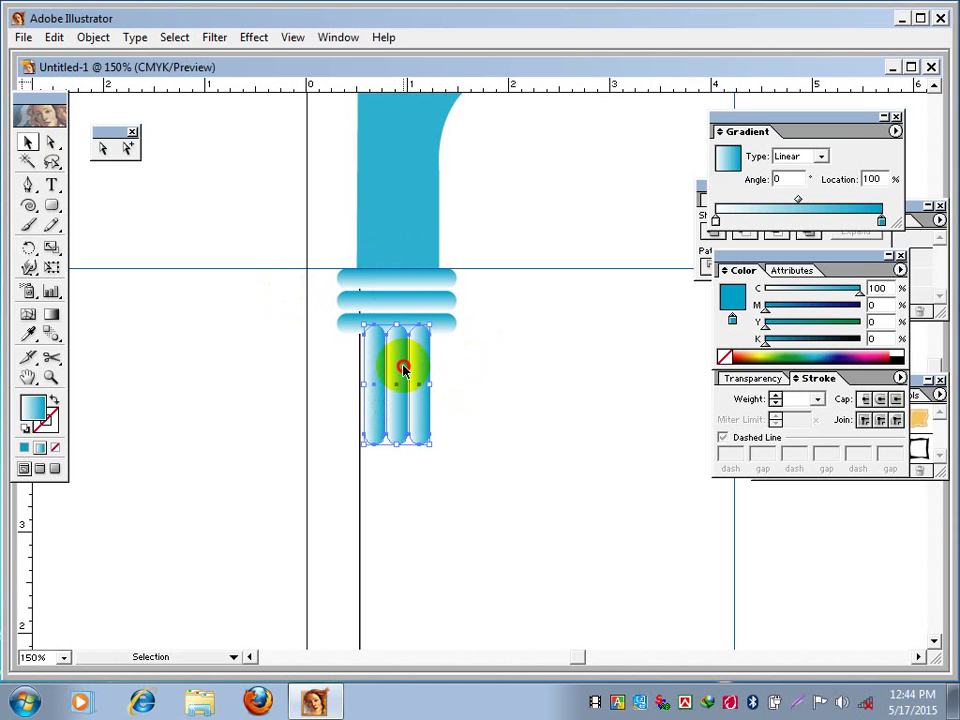
left_click_drag(403, 368, 432, 371)
left_click(424, 372)
left_click(410, 370)
Copy the three horizontal bars to the lower end of the four vertical bars as a base
left_click(485, 428)
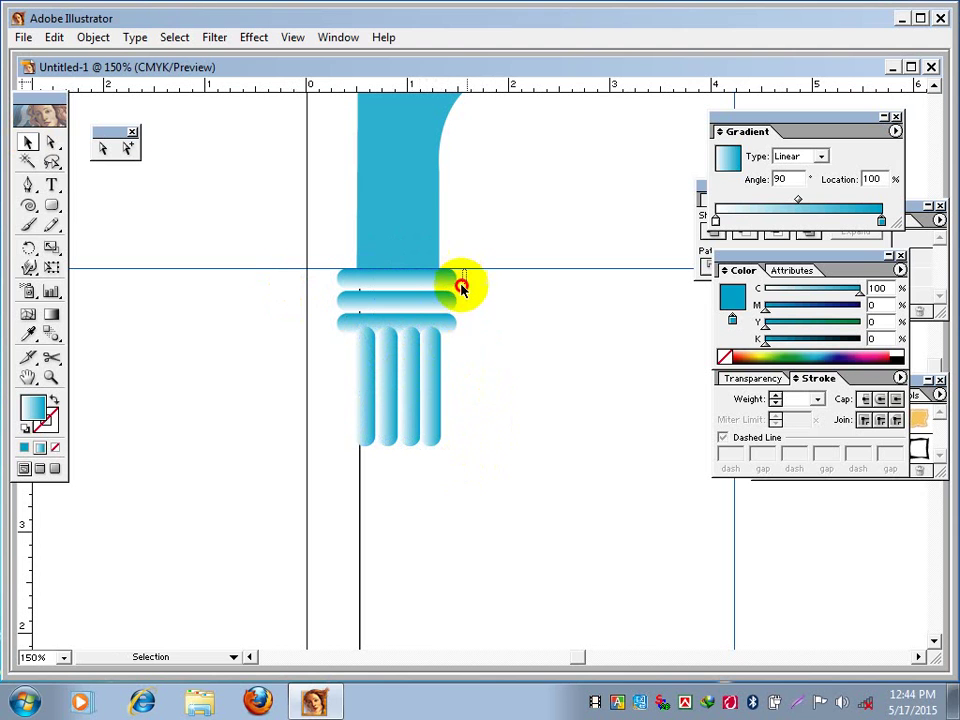
left_click_drag(463, 285, 449, 463)
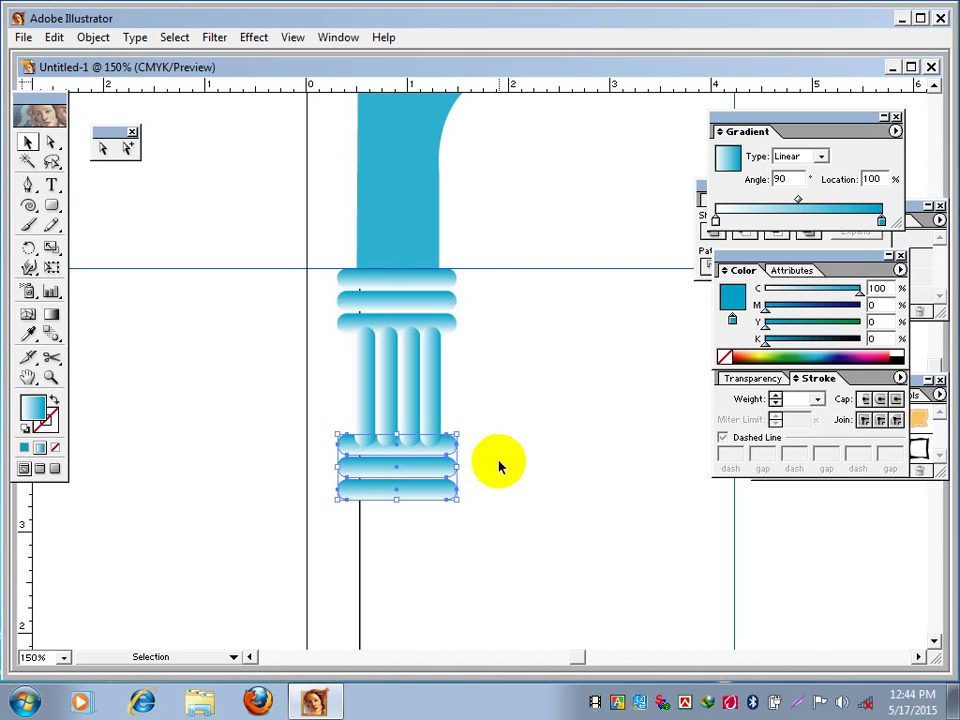
left_click(483, 316)
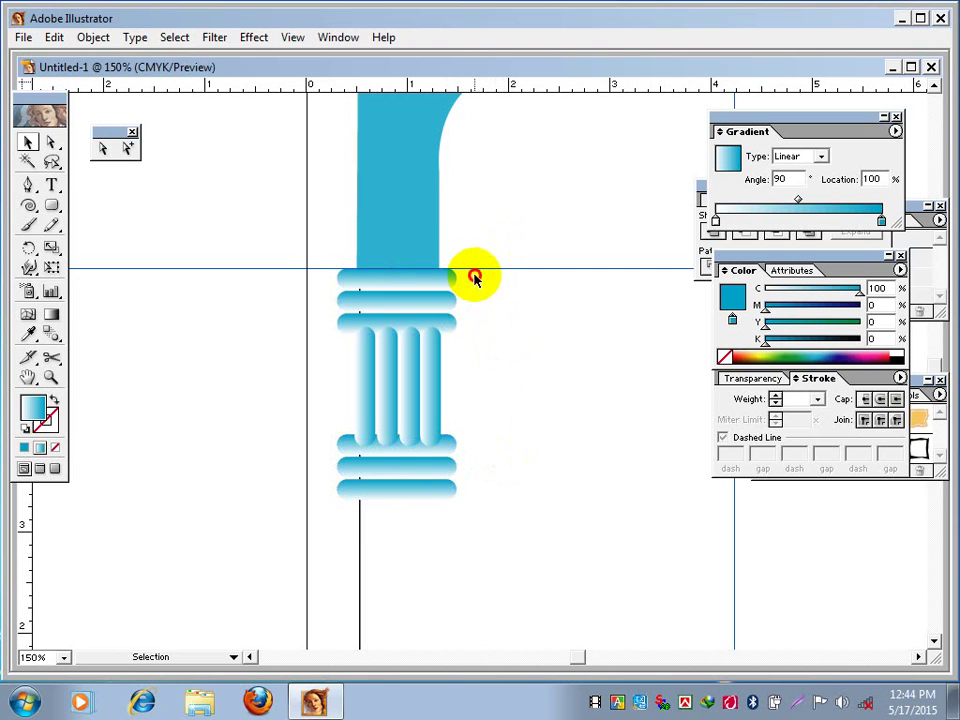
Copy the whole column section once, directly beneath the original, to lengthen the left column
left_click_drag(474, 274, 371, 514)
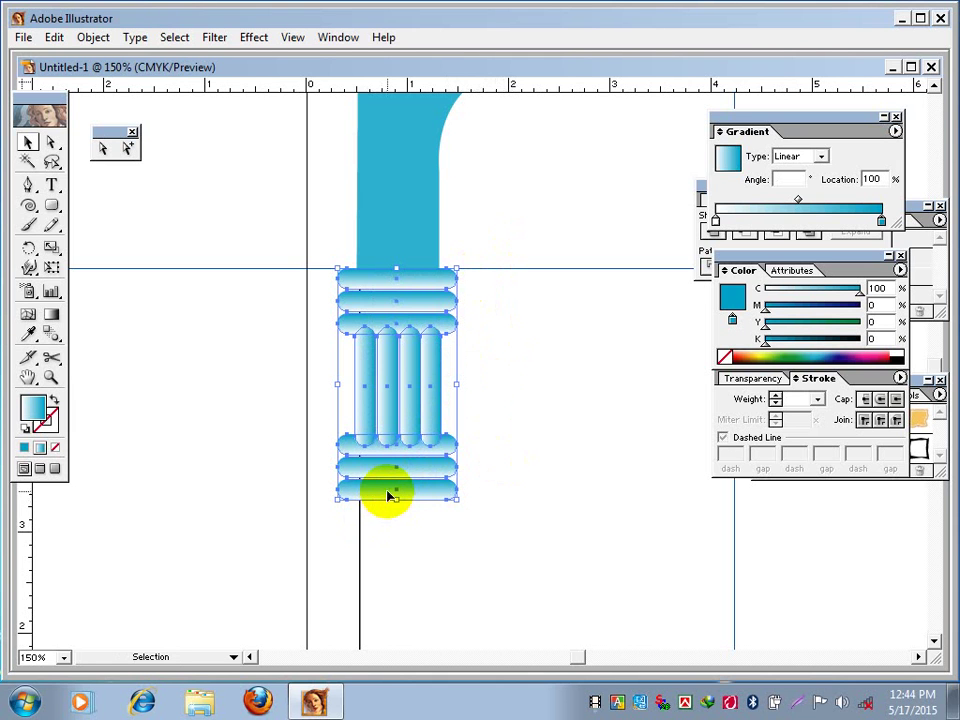
left_click(414, 439, "ctrl+alt")
left_click_drag(482, 371, 350, 401)
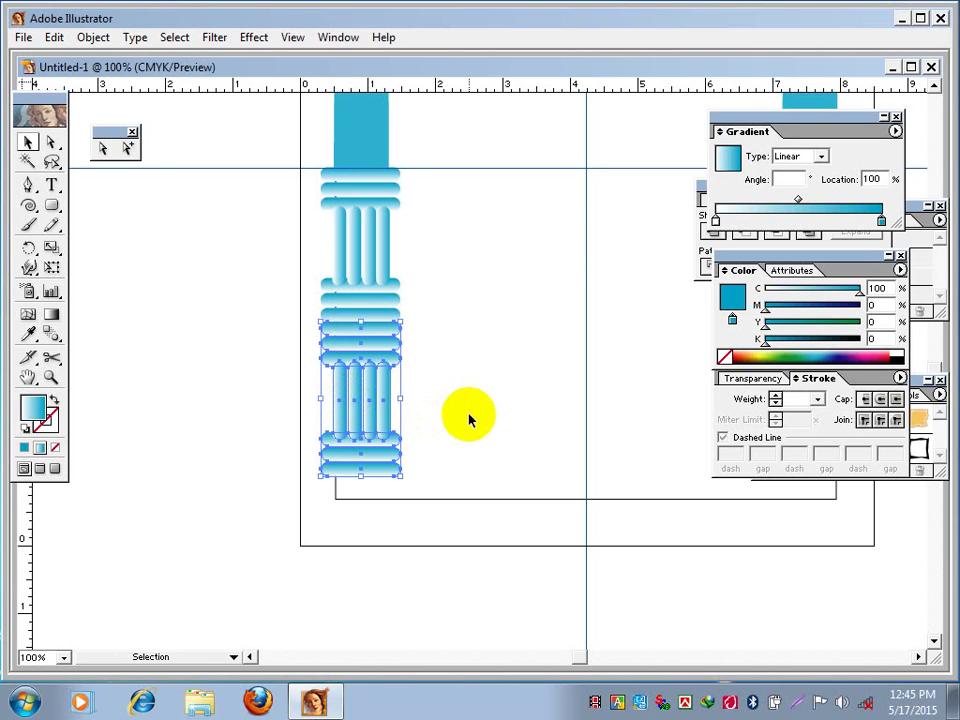
key("ctrl+d")
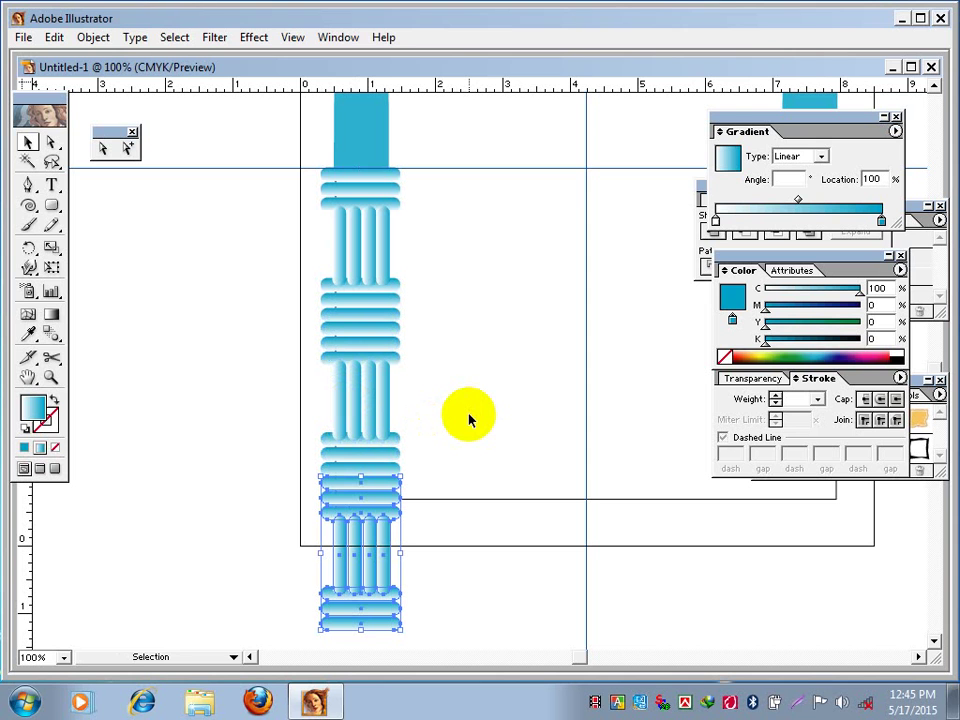
key("ctrl+z")
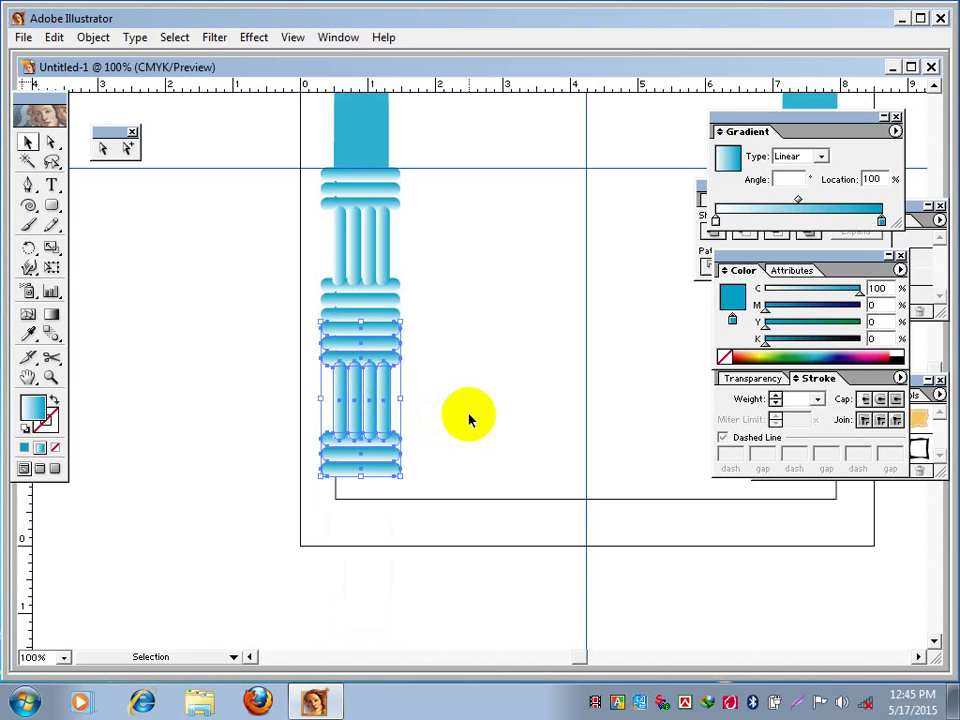
left_click(415, 318)
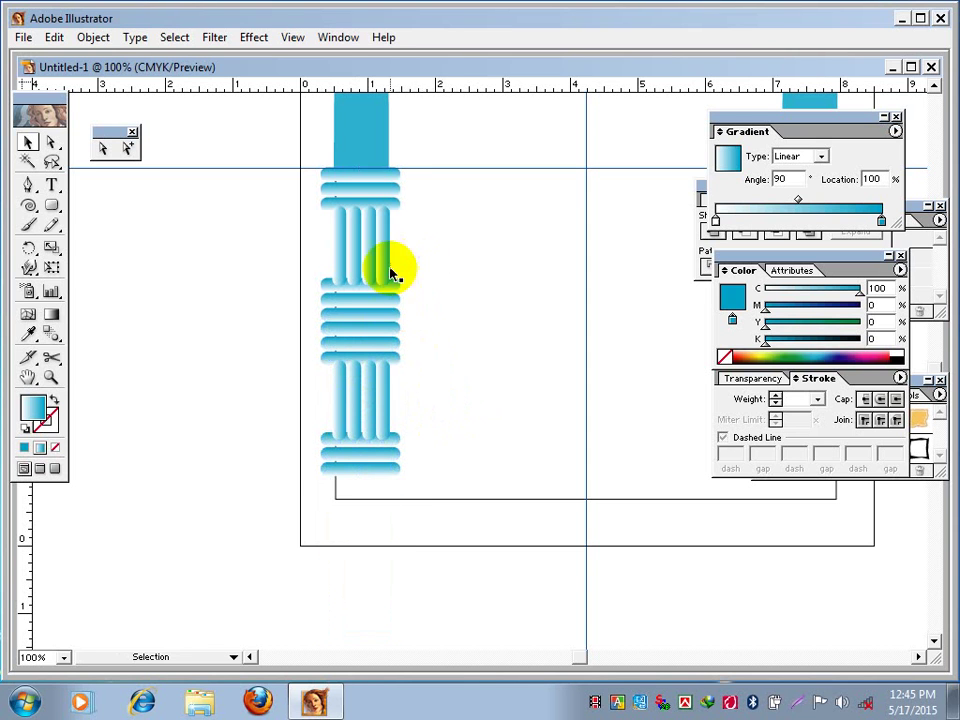
Copy the complete left column straight across so it sits beneath the arch's right leg
left_click_drag(476, 326, 311, 399)
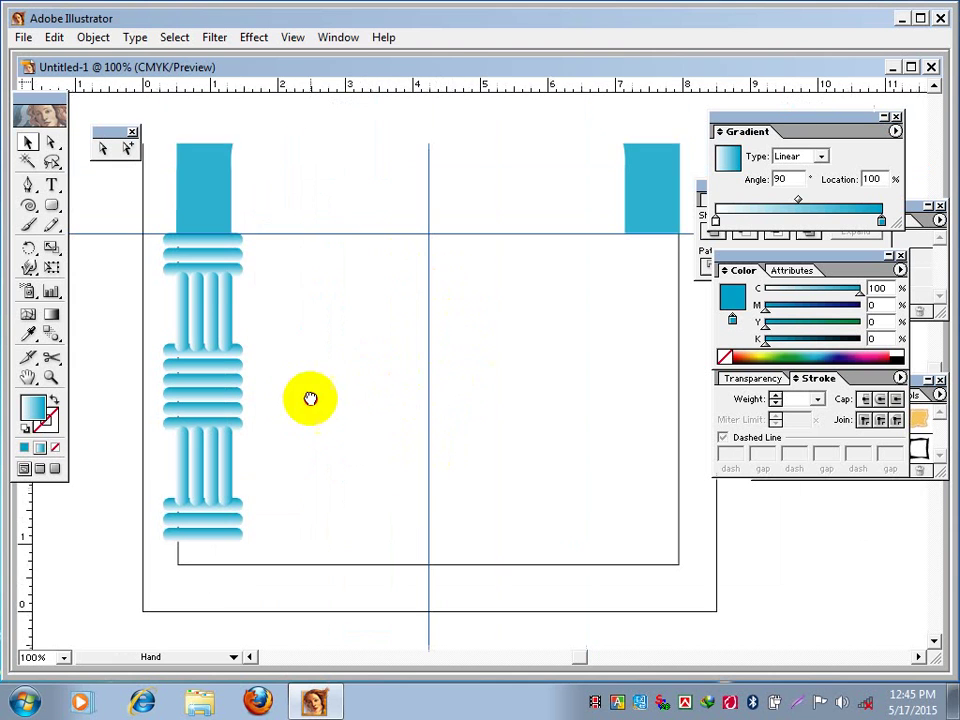
left_click_drag(258, 250, 186, 540)
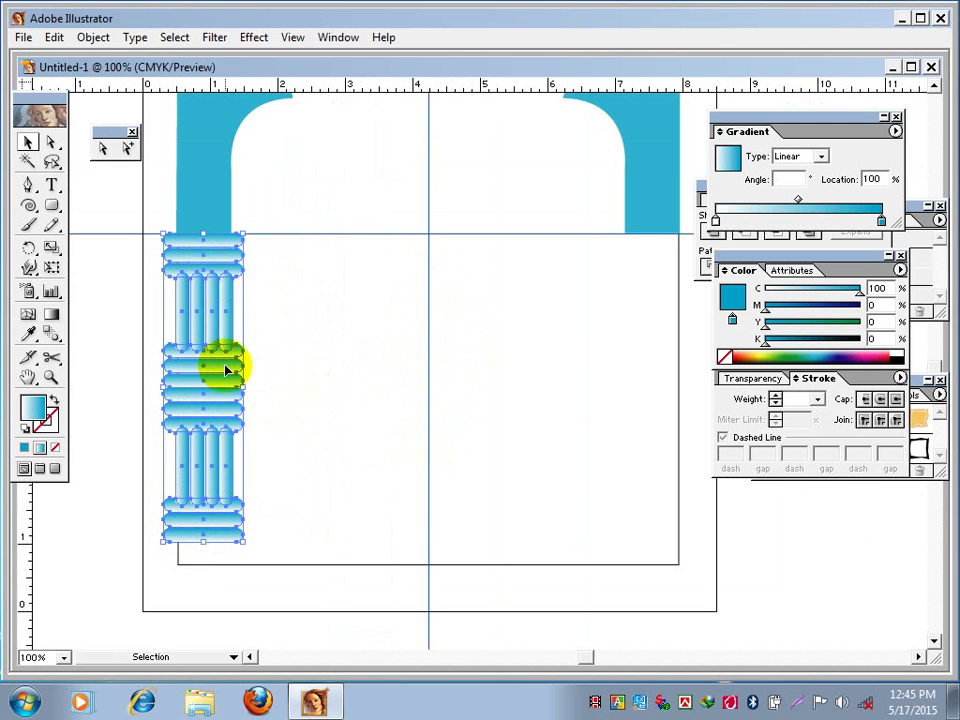
left_click_drag(202, 372, 649, 388)
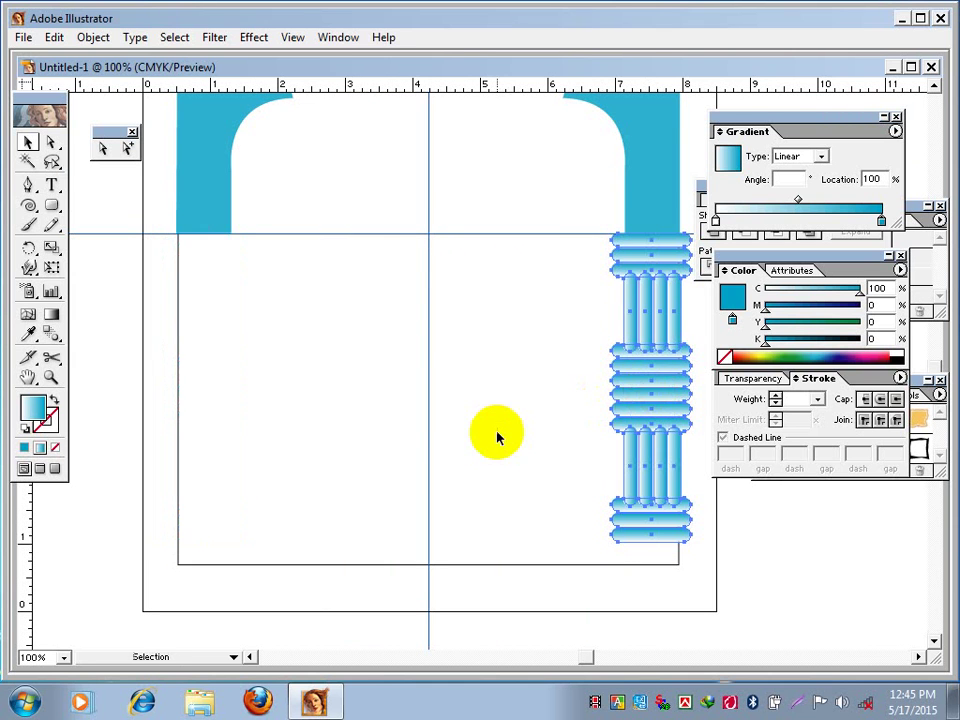
key("ctrl+z")
left_click_drag(214, 369, 658, 422)
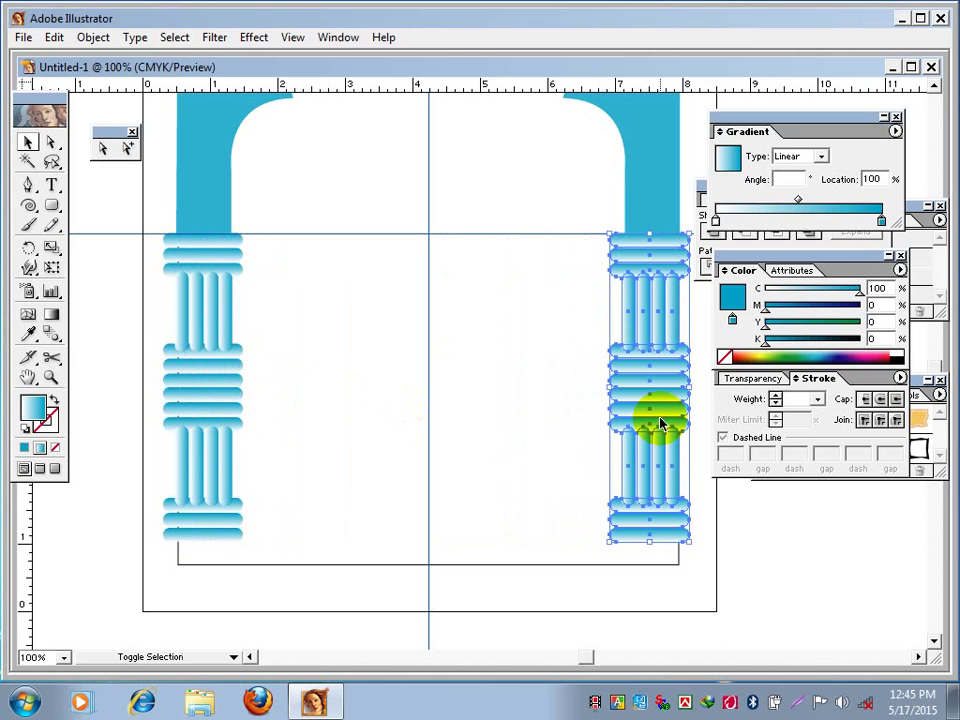
left_click(478, 422)
Examine the whole arch frame with both columns, including the arch's upper left corner area
left_click_drag(435, 341, 424, 441)
left_click_drag(401, 313, 407, 424)
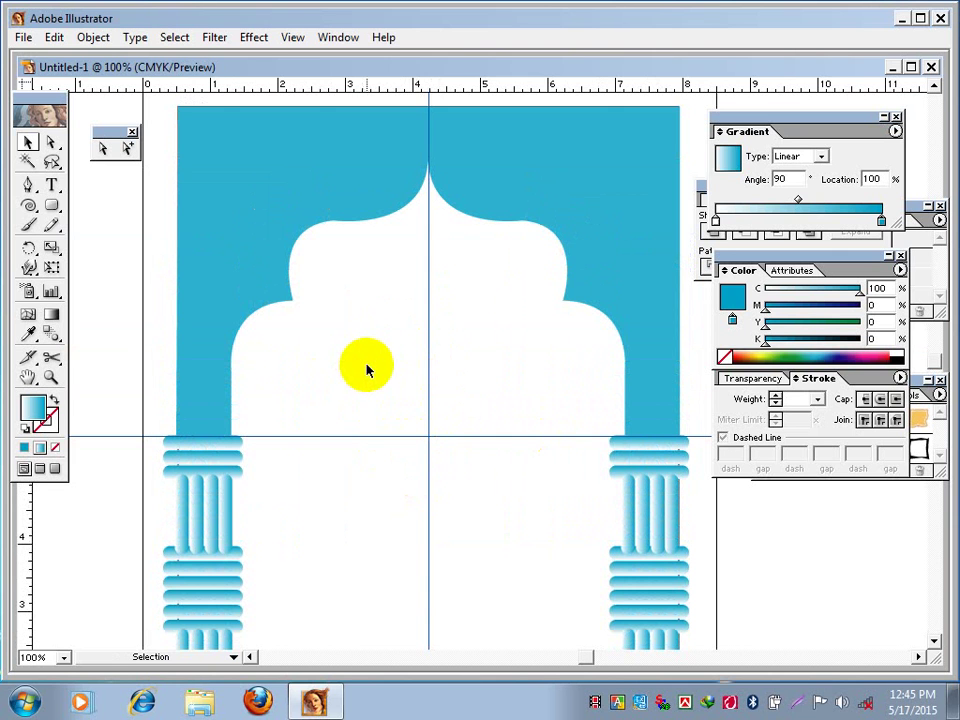
key("z")
left_click(479, 398, "alt")
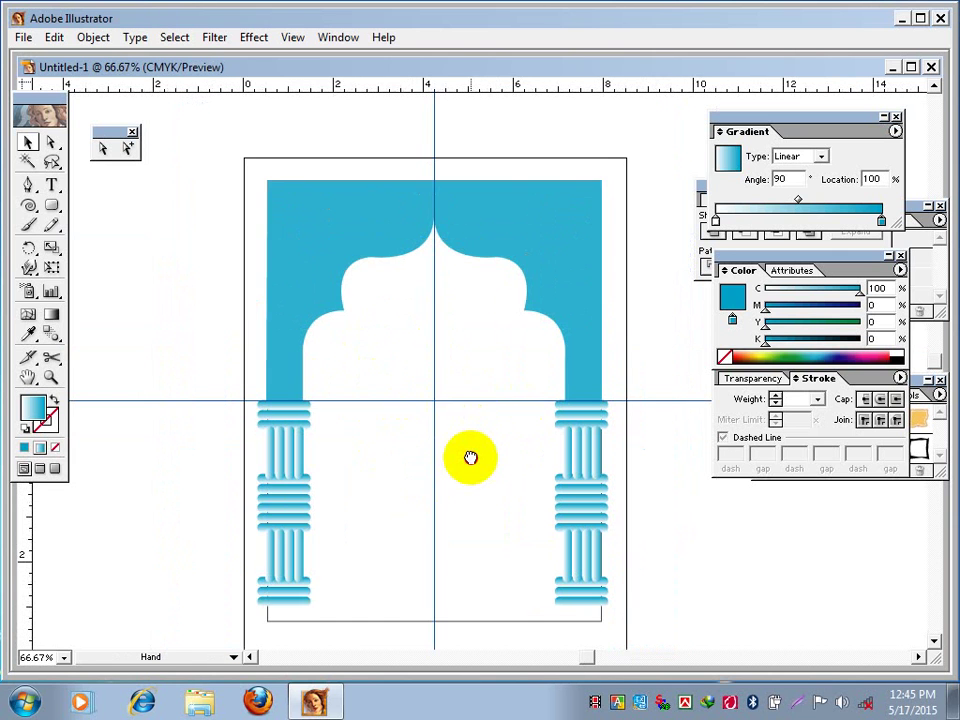
left_click_drag(469, 456, 460, 343)
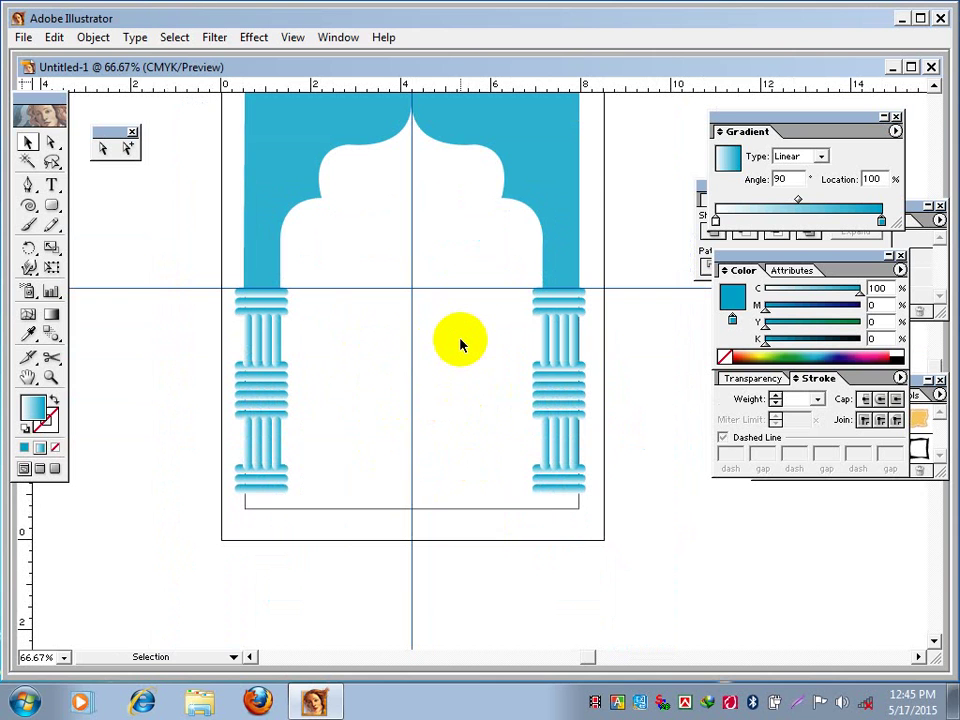
left_click(349, 364, "ctrl")
left_click_drag(566, 390, 453, 500)
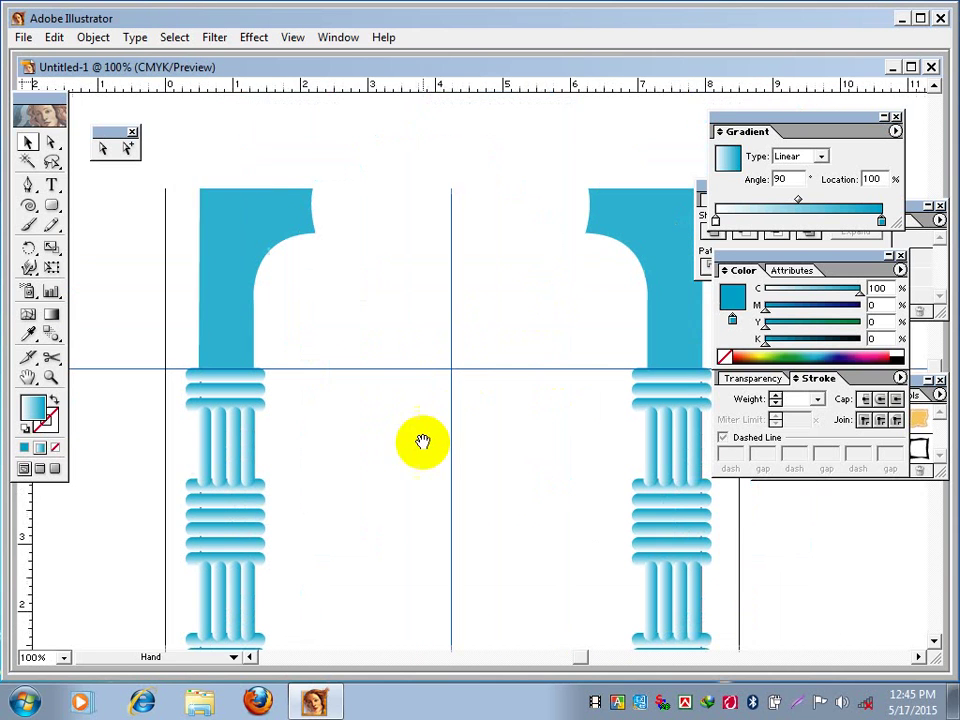
left_click(401, 276, "ctrl")
left_click_drag(407, 321, 429, 399)
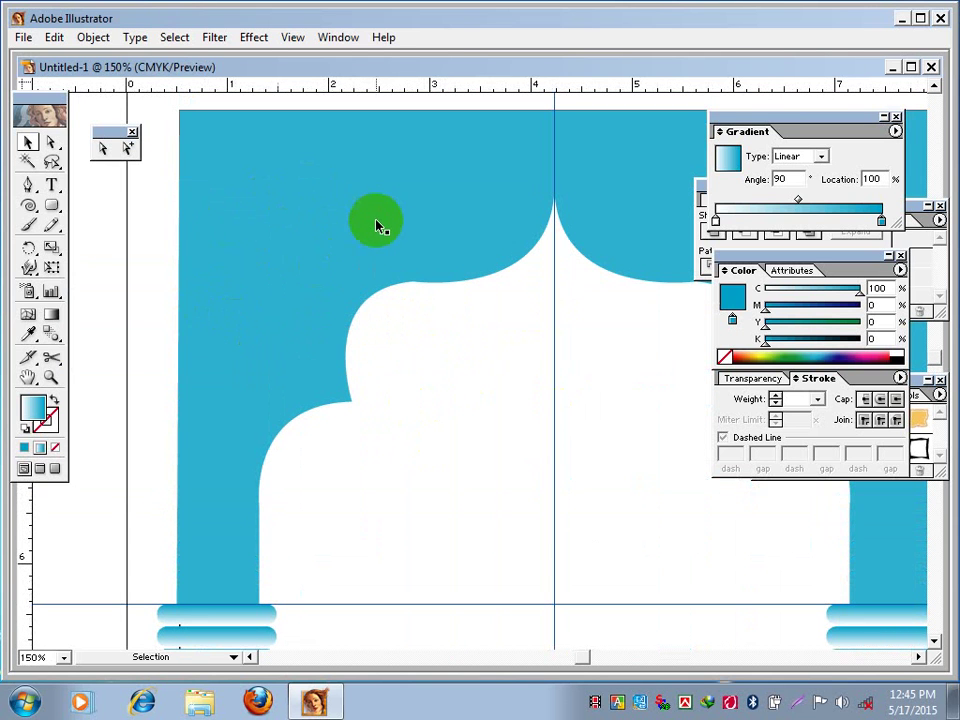
key("space")
left_click_drag(375, 250, 486, 270)
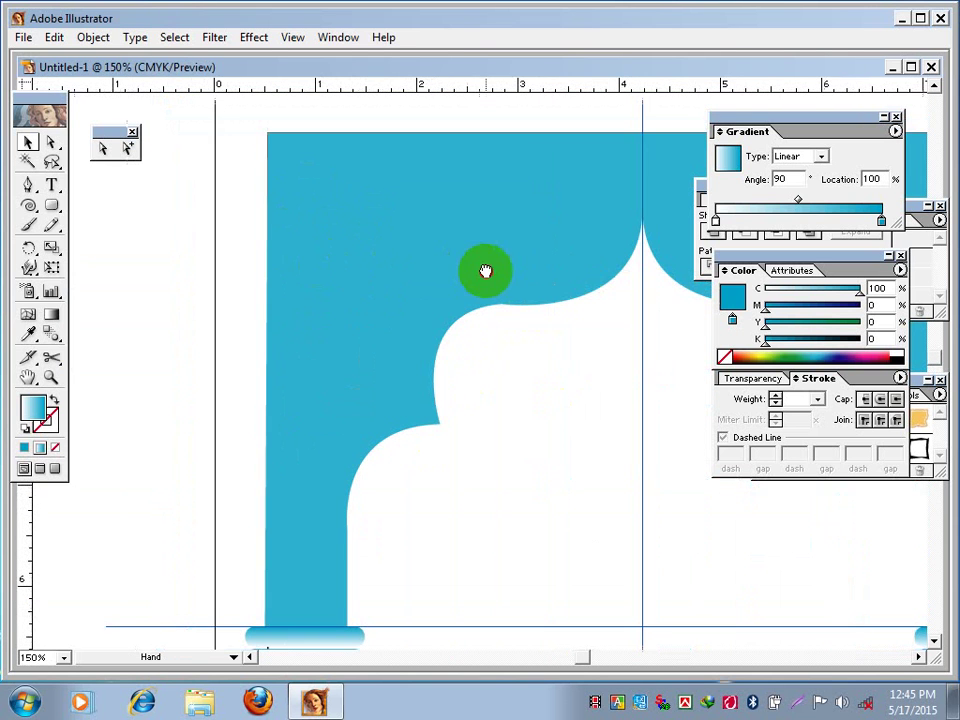
Draw an unfilled circle about 1.3 inches across with a 1 pt black stroke, outside the page beside the arch's upper left corner
left_click_drag(776, 120, 884, 128)
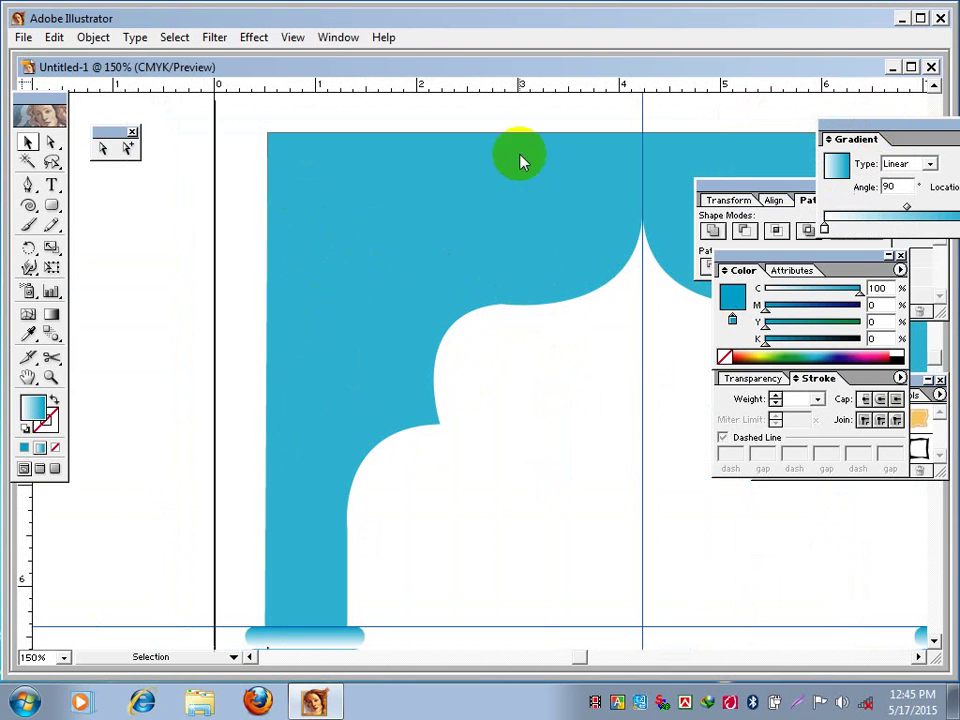
left_click(50, 206)
mouse_move(76, 212)
left_mouse_down()
mouse_move(135, 212)
mouse_move(118, 214)
left_mouse_up()
left_click(27, 428)
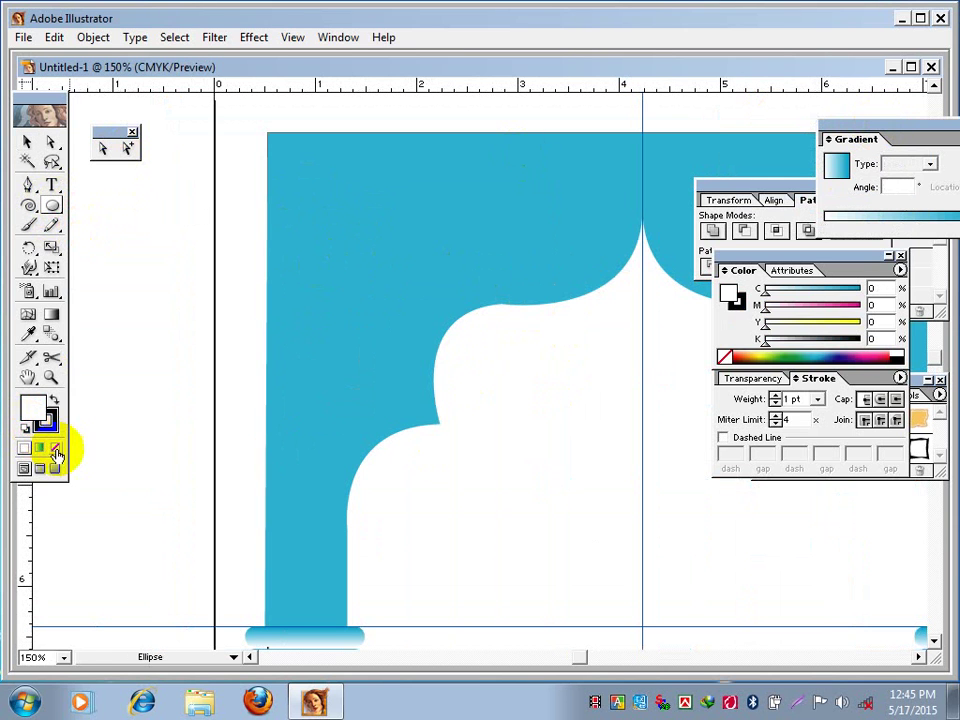
left_click(55, 449)
key("space")
left_click_drag(139, 285, 353, 422)
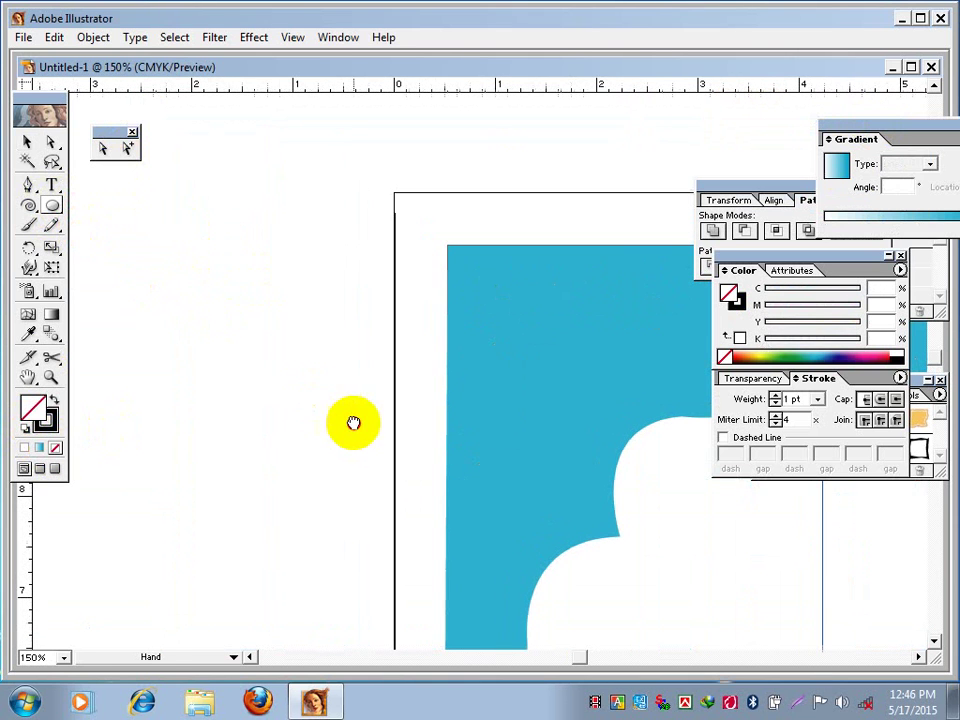
left_click_drag(281, 253, 252, 319)
Form a crescent by dividing the circle with a copy offset slightly right and up, deleting all pieces except the left sliver
left_click(28, 143)
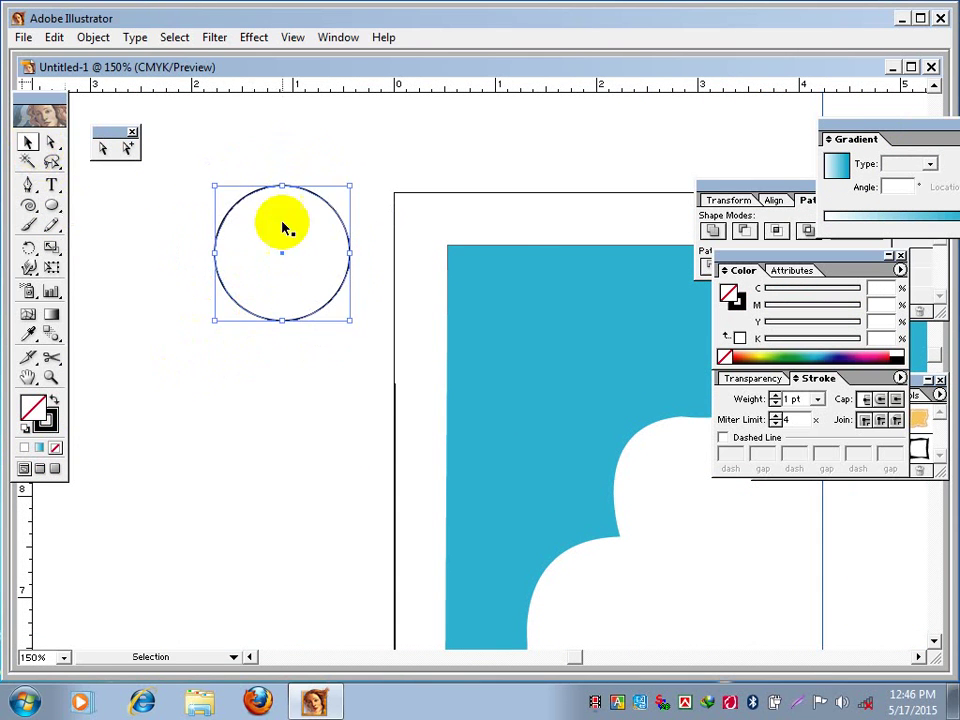
left_click_drag(332, 208, 349, 203)
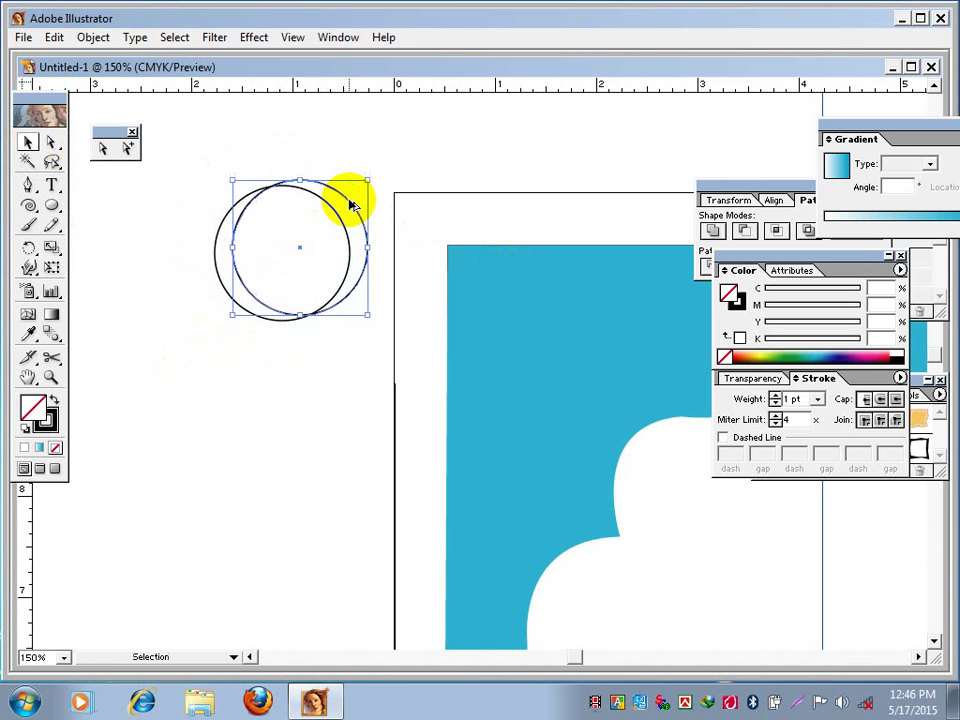
left_click_drag(259, 383, 323, 187)
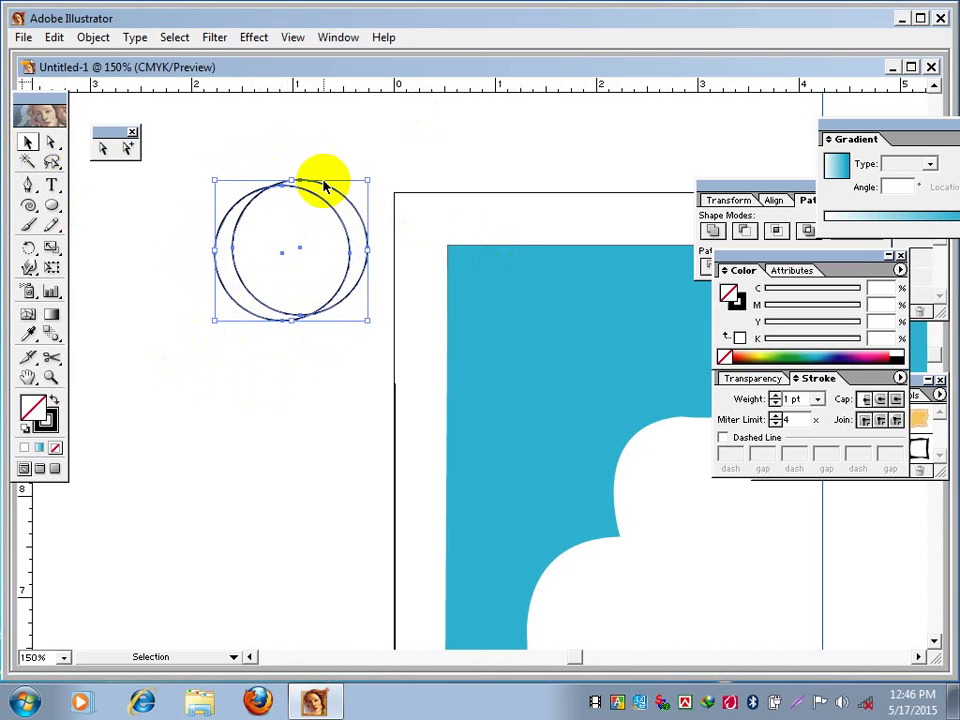
left_click_drag(758, 186, 529, 157)
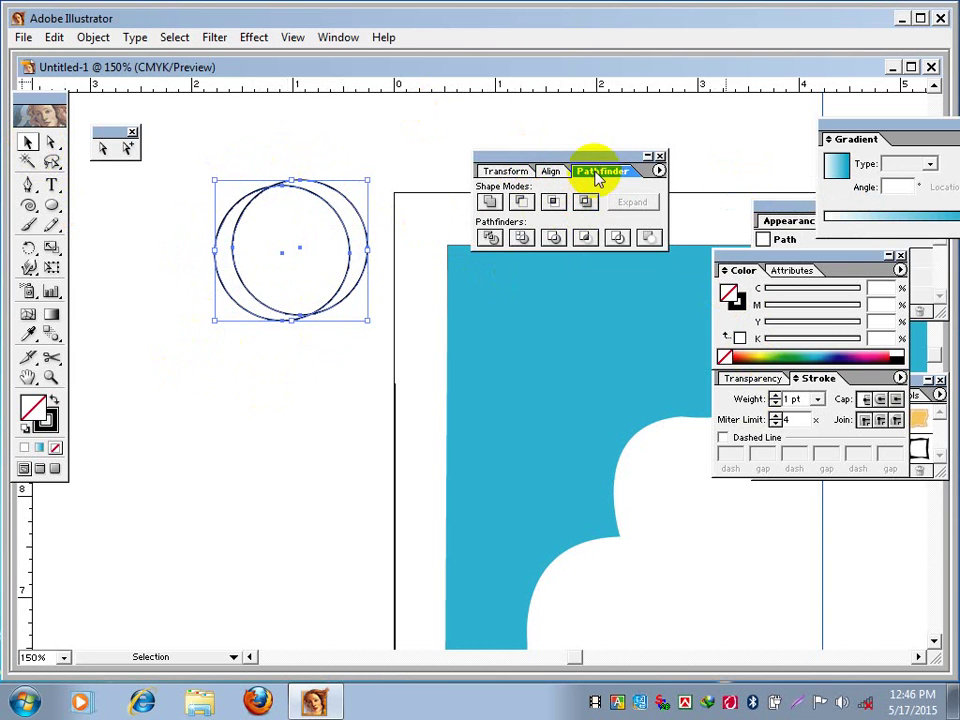
left_click(489, 240)
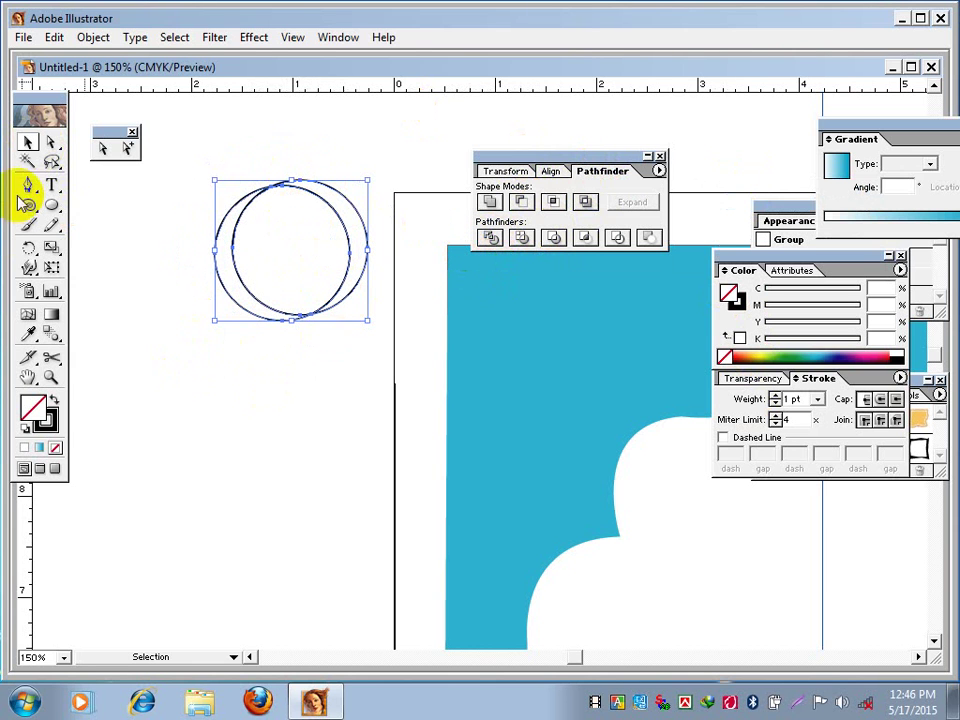
left_click(128, 148)
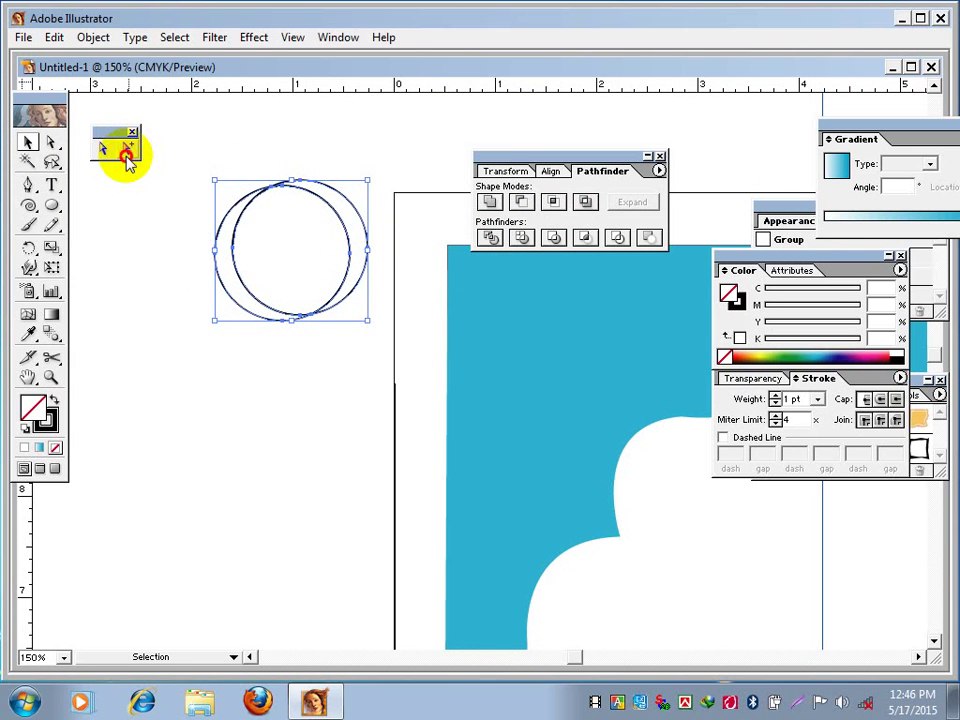
left_click_drag(306, 163, 320, 245)
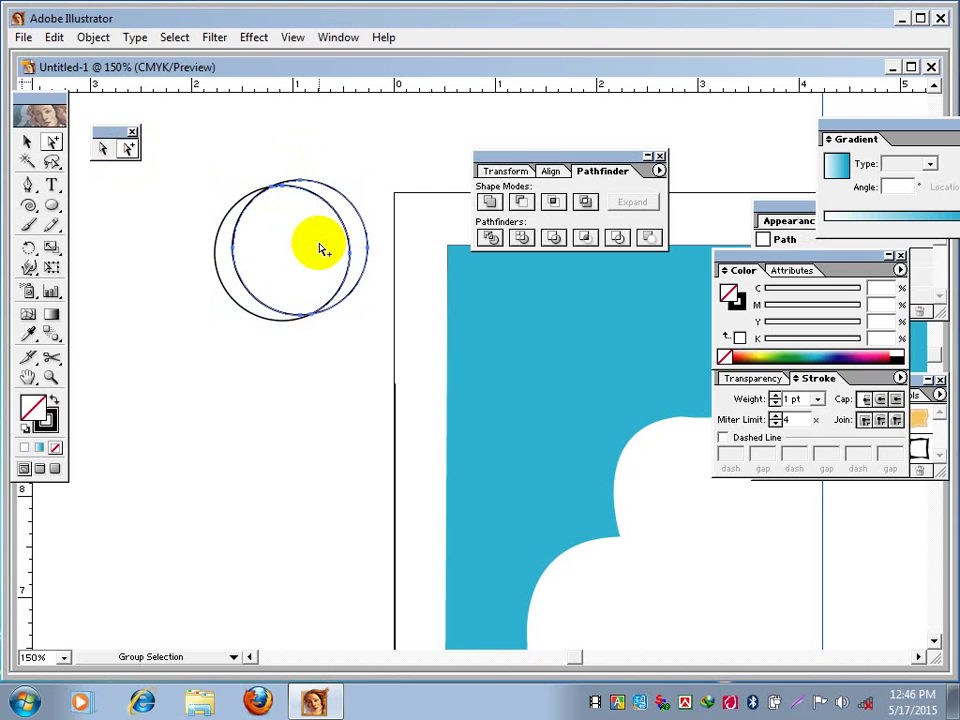
key("Delete")
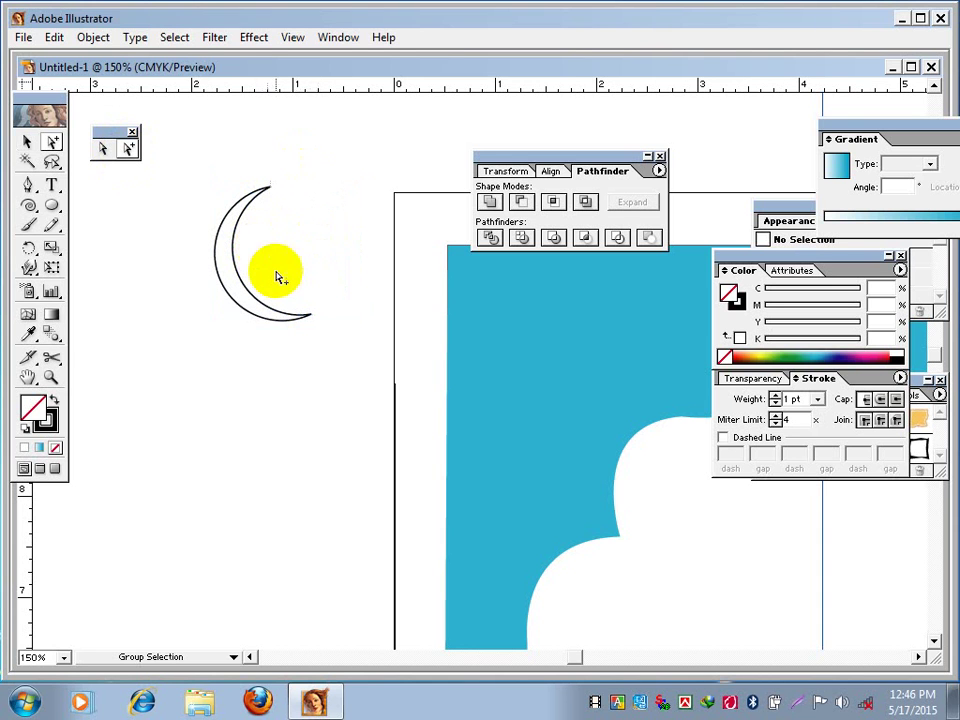
Move the crescent into the arch's upper left corner and give it a white fill with no stroke
left_click(26, 146)
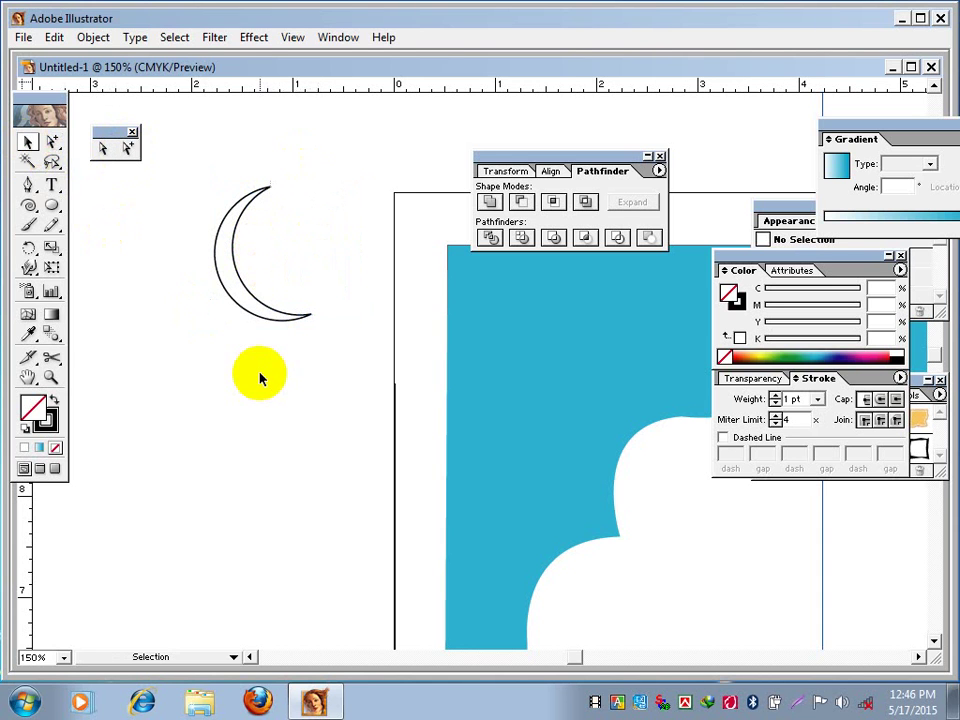
left_click(261, 333, "ctrl+alt")
left_click_drag(474, 394, 176, 390)
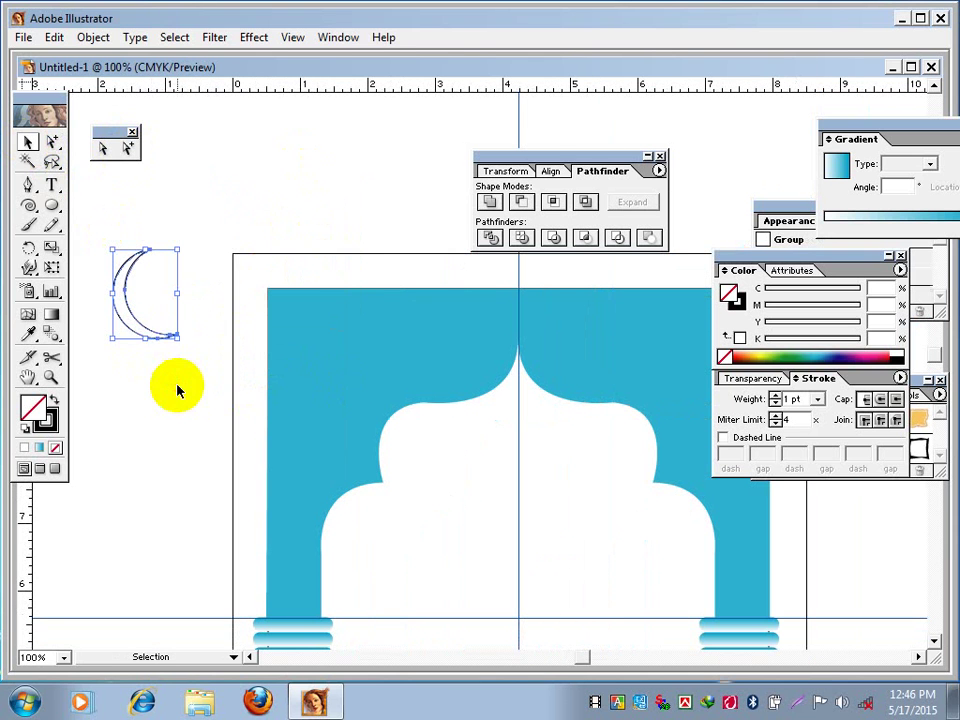
left_click_drag(150, 332, 336, 394)
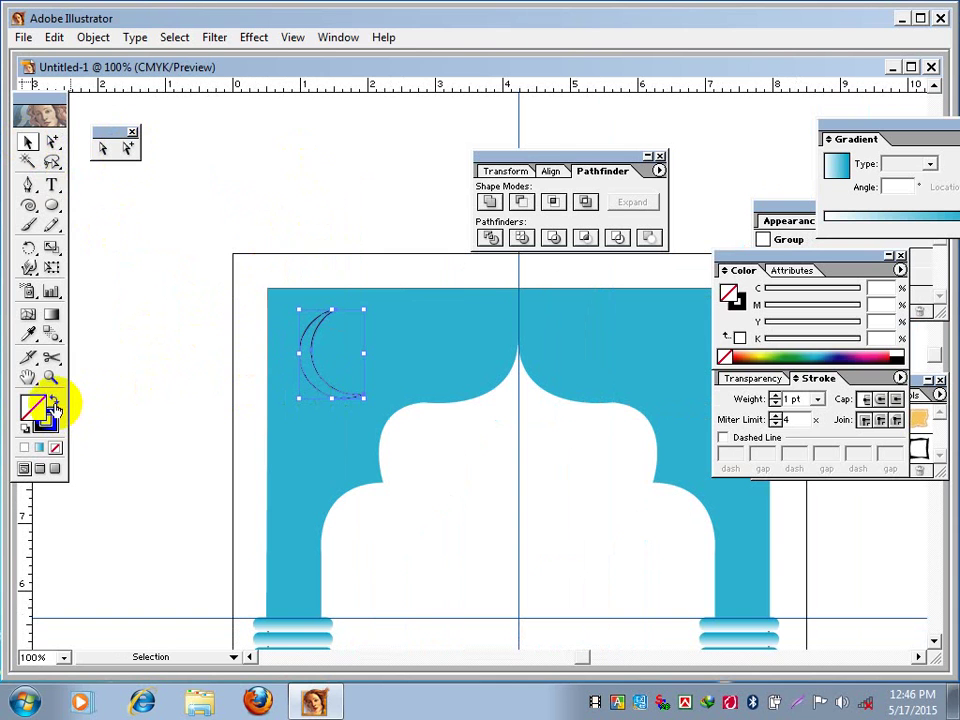
left_click(52, 402)
left_click(902, 352)
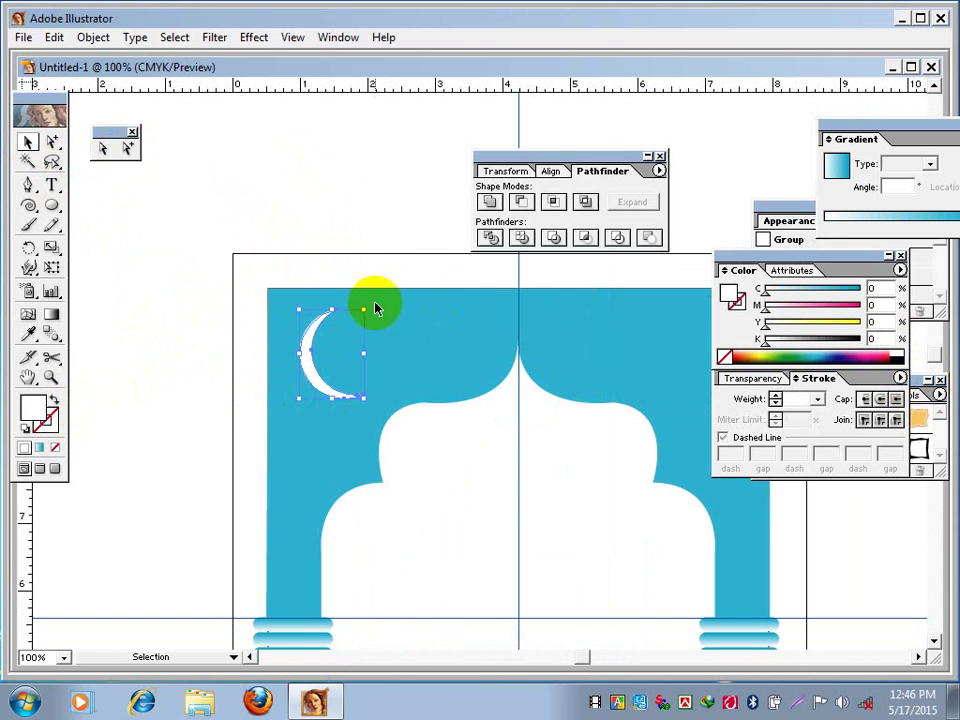
left_click(341, 238)
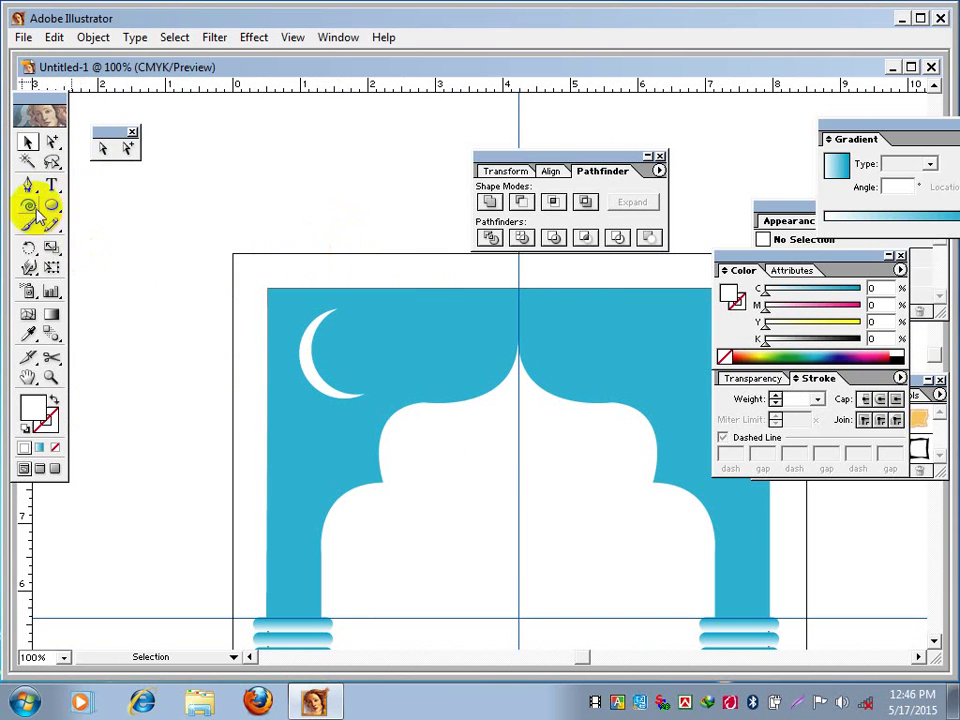
Draw a small white five-pointed star, about 0.3 inches across, in the opening of the crescent
left_click_drag(51, 205, 165, 218)
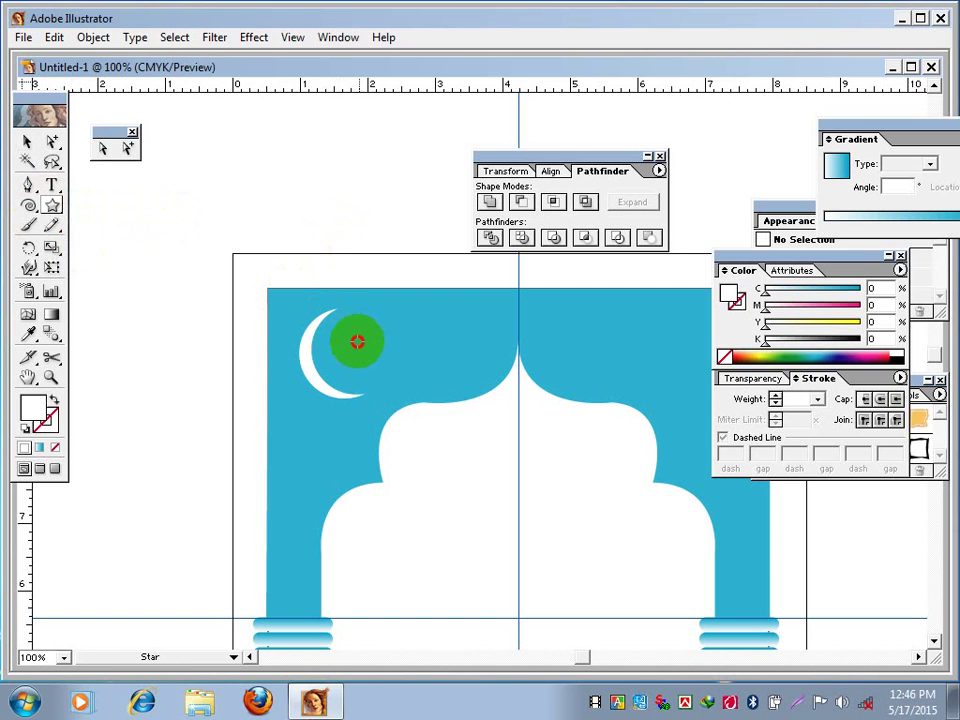
left_click_drag(358, 341, 354, 351)
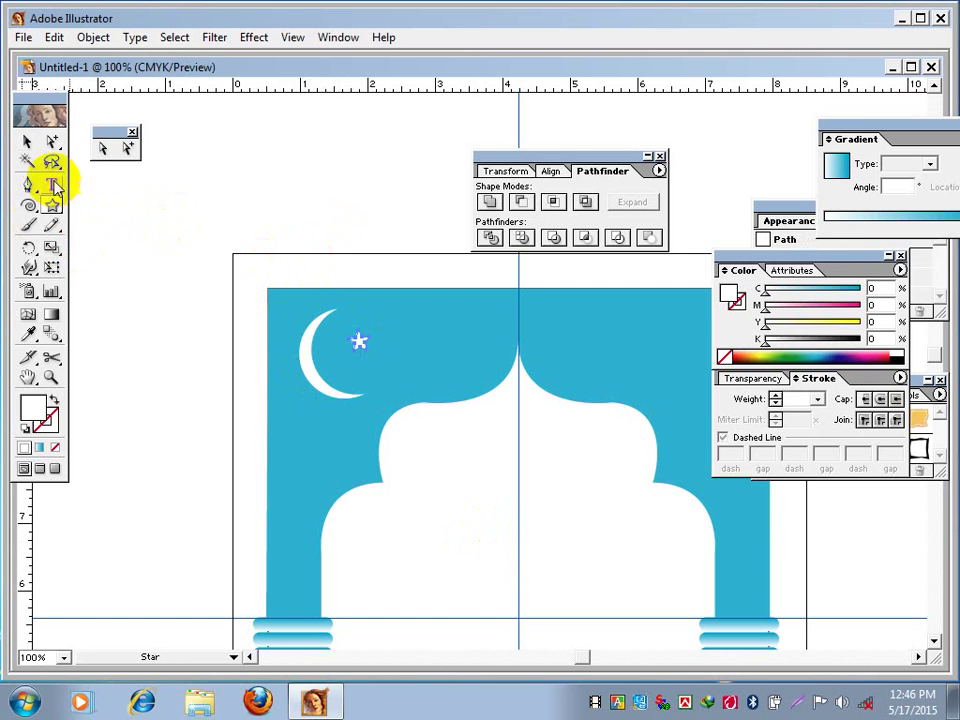
left_click(27, 143)
left_click(241, 176)
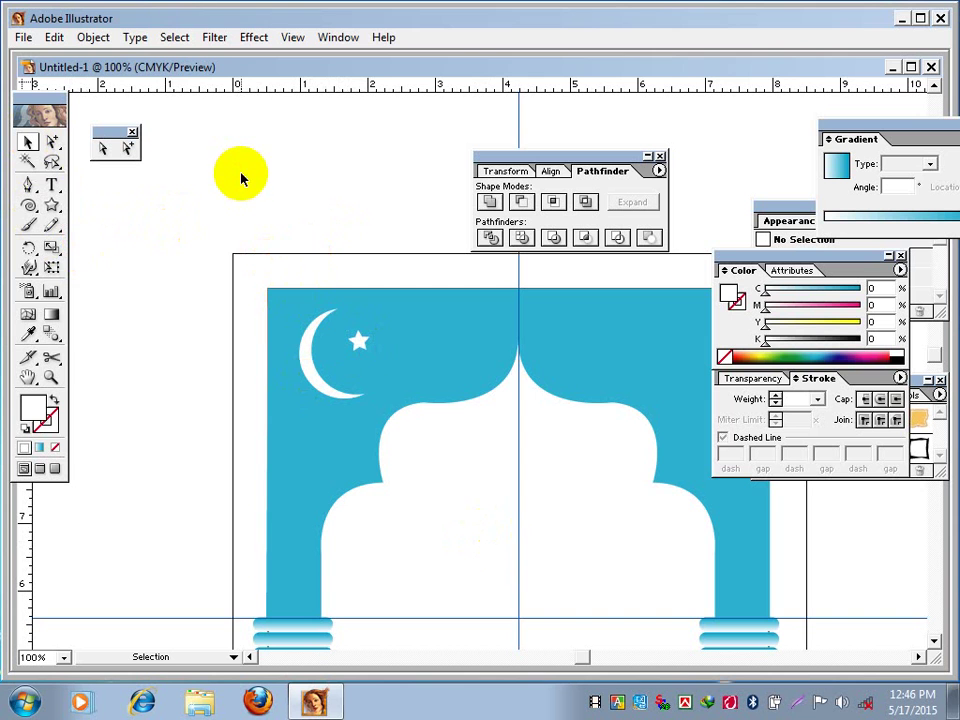
Reflect a copy of the crescent and star across the vertical centre guide into the arch's upper right corner
key("space")
left_click_drag(383, 332, 248, 262)
left_click(223, 275)
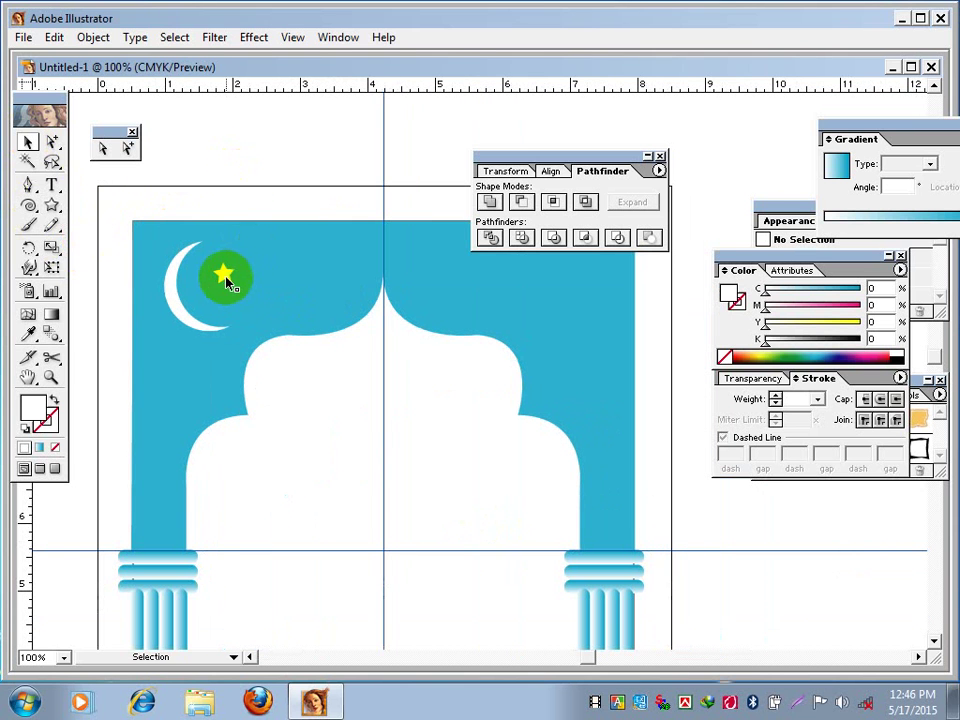
left_click(181, 303, "shift")
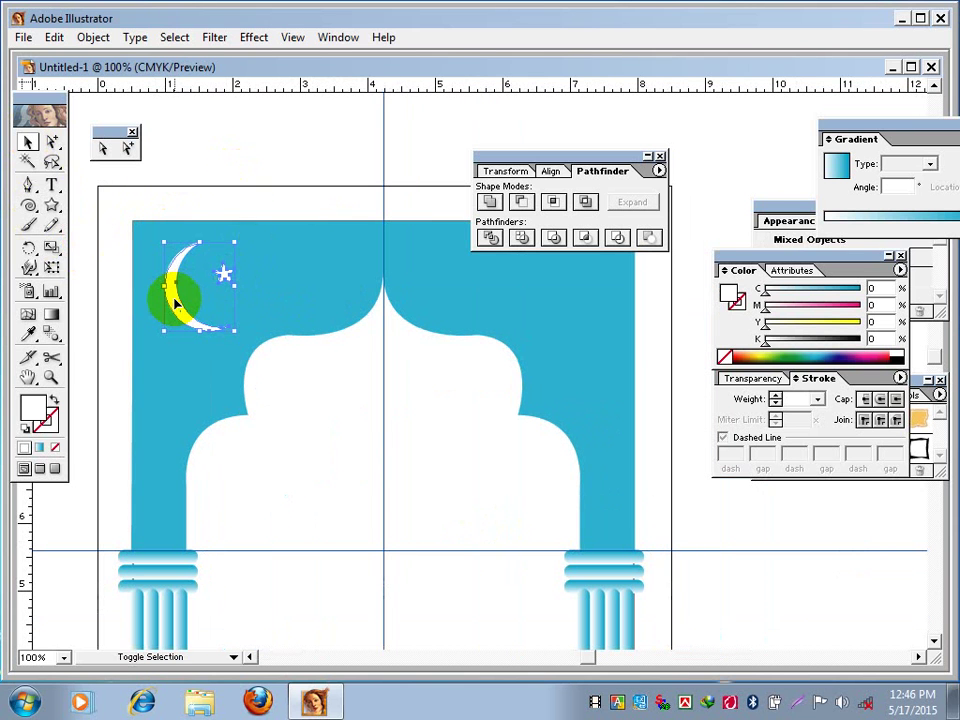
left_click_drag(600, 157, 798, 165)
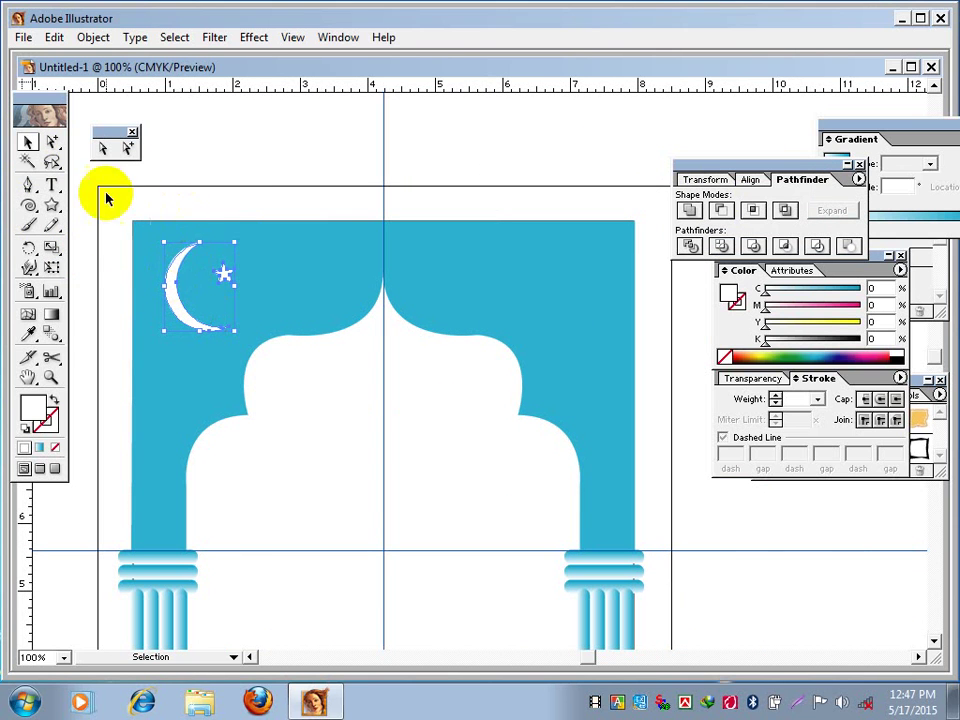
left_click_drag(30, 246, 75, 247)
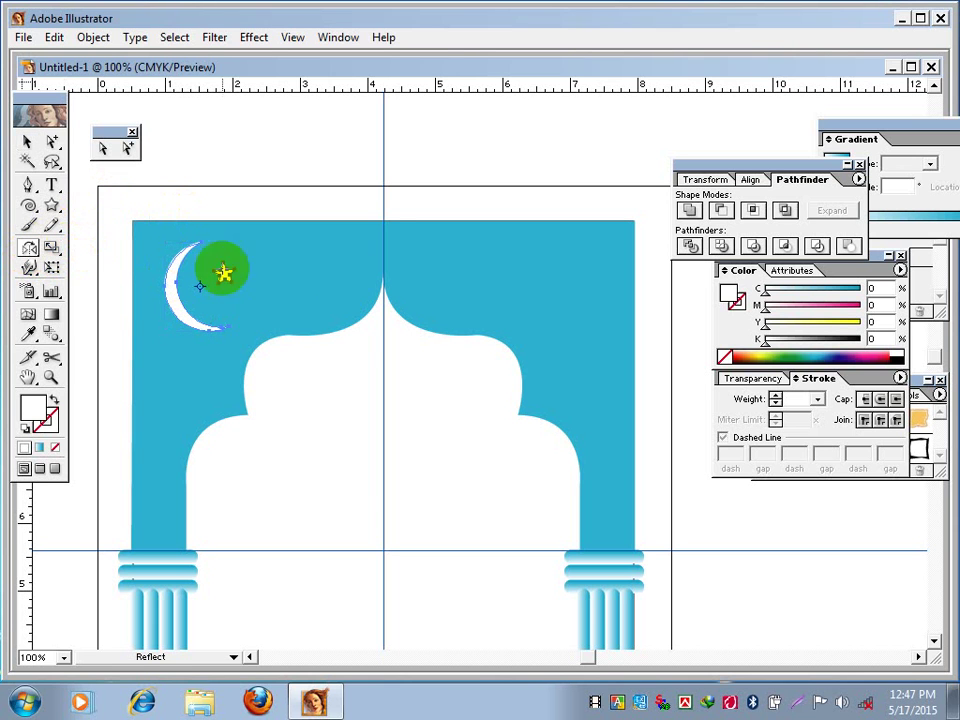
left_click(385, 240)
left_click_drag(381, 283, 384, 300)
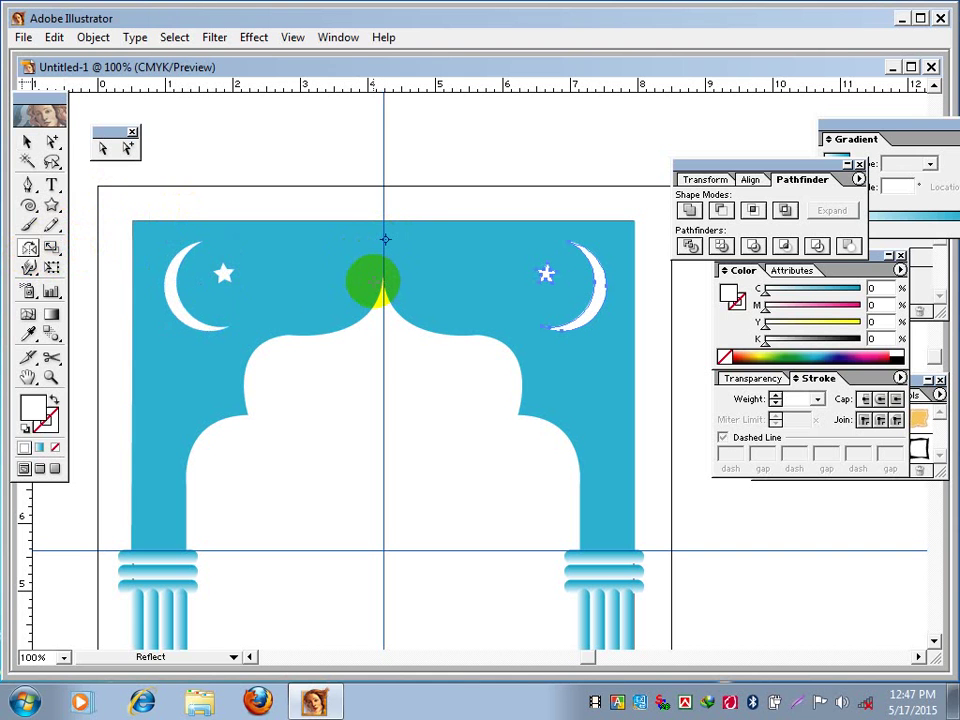
left_click(27, 142)
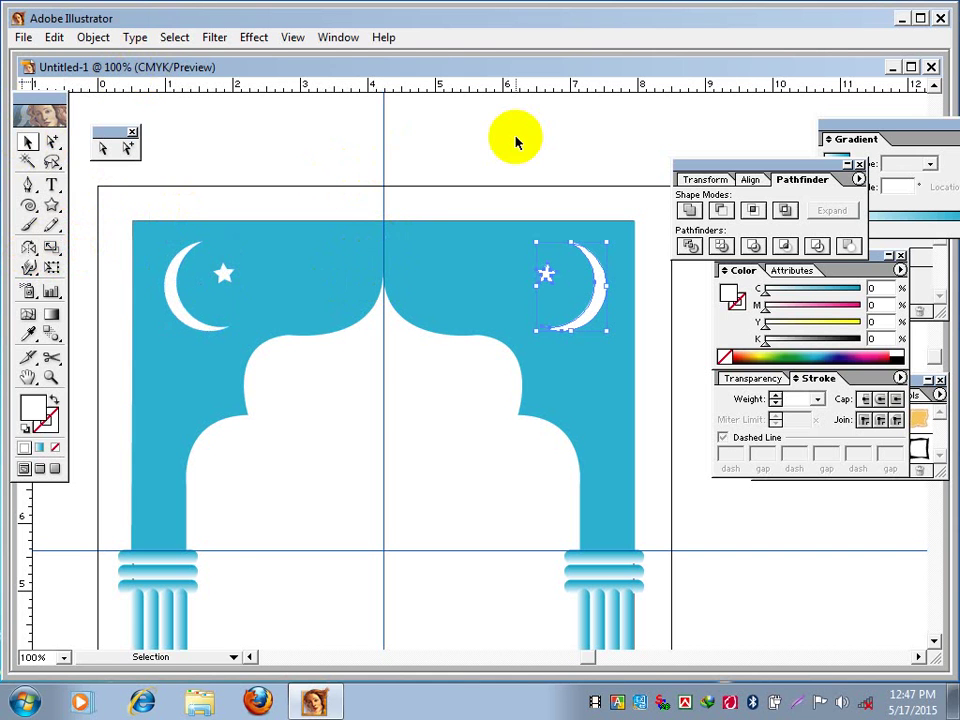
left_click(484, 161)
left_click(524, 405, "ctrl+alt")
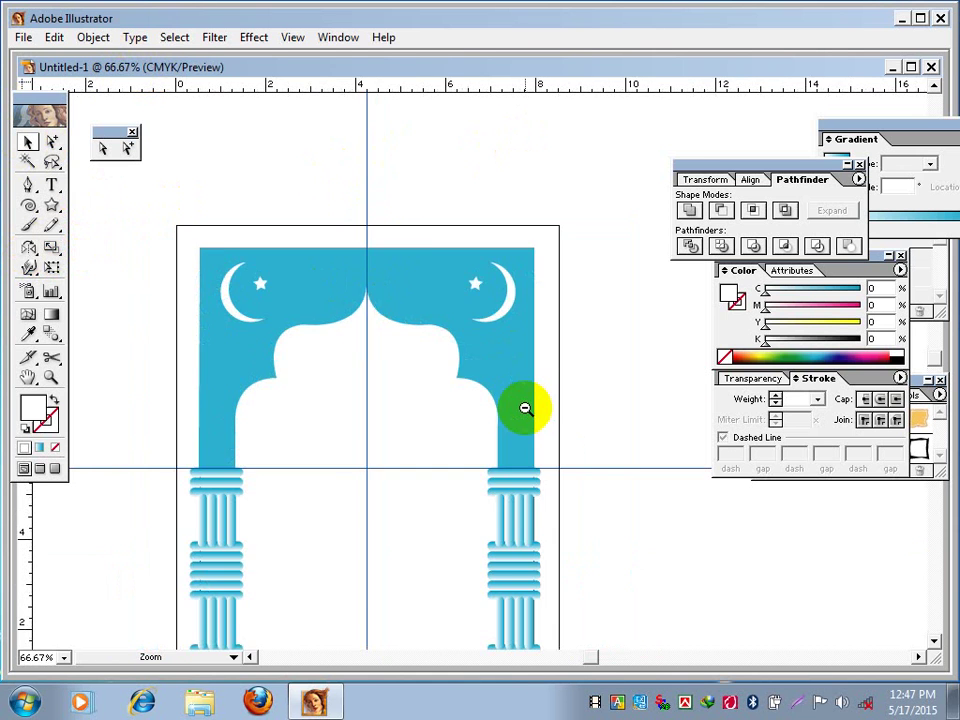
left_click(524, 407, "ctrl+alt")
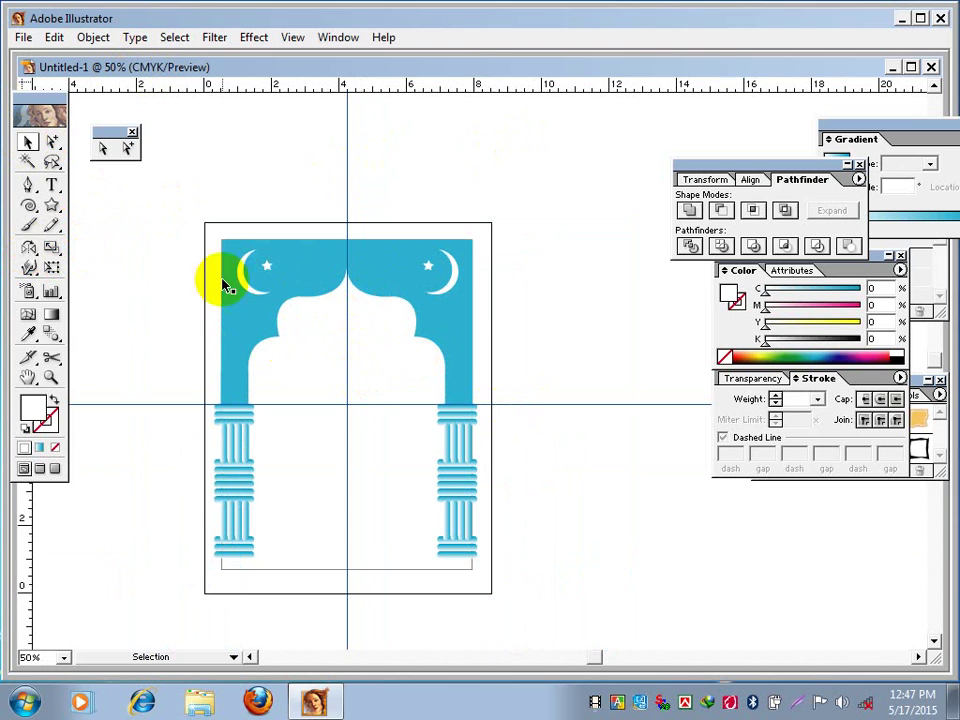
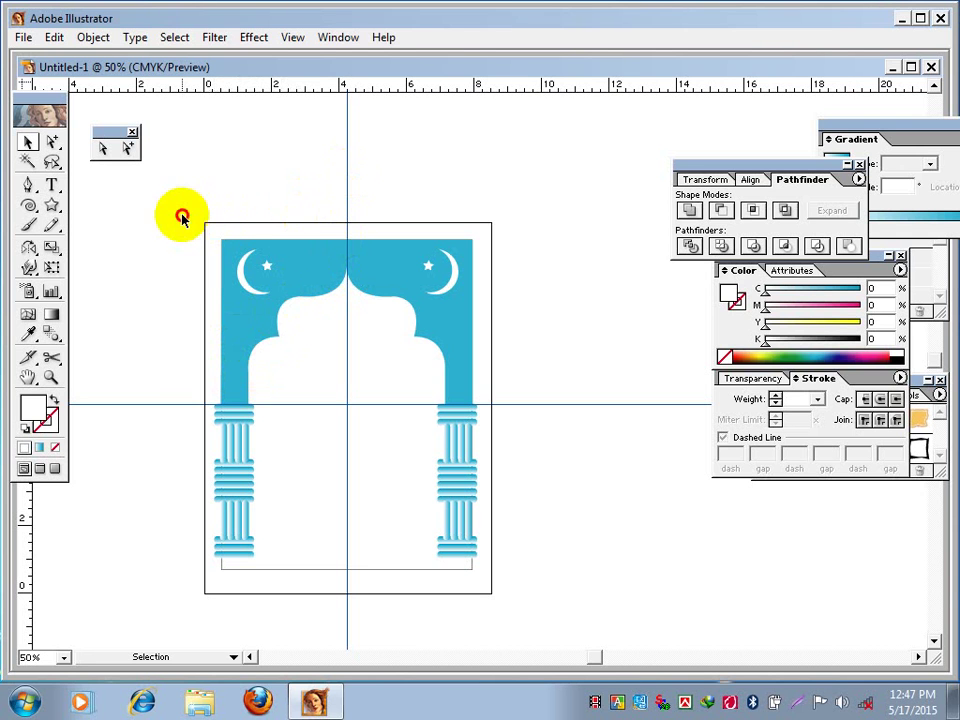
Draw an unfilled rectangle about 8.5 by 10.8 inches with a 1 pt black stroke on the empty area right of the page
left_click_drag(182, 214, 562, 626)
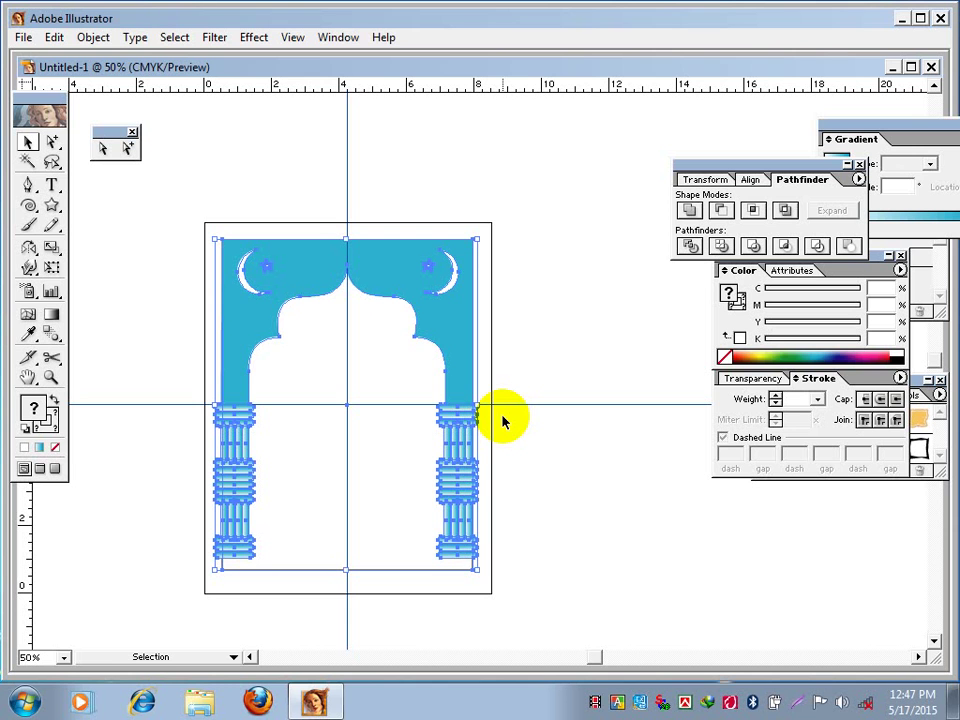
key("space")
left_click_drag(519, 379, 210, 336)
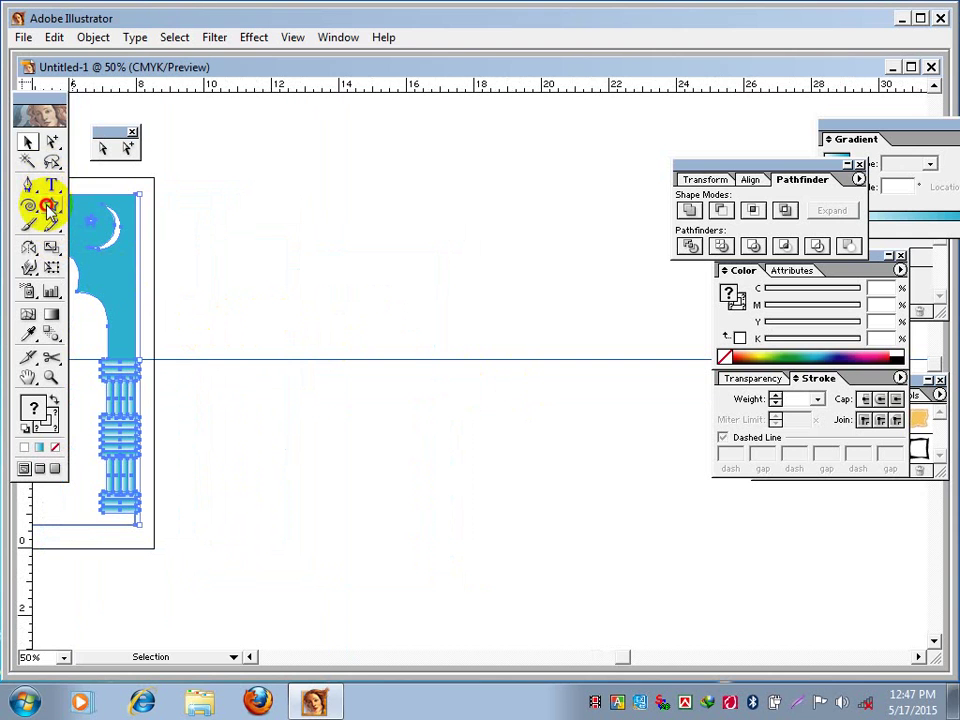
mouse_move(51, 205)
left_mouse_down()
mouse_move(90, 215)
mouse_move(70, 208)
left_mouse_up()
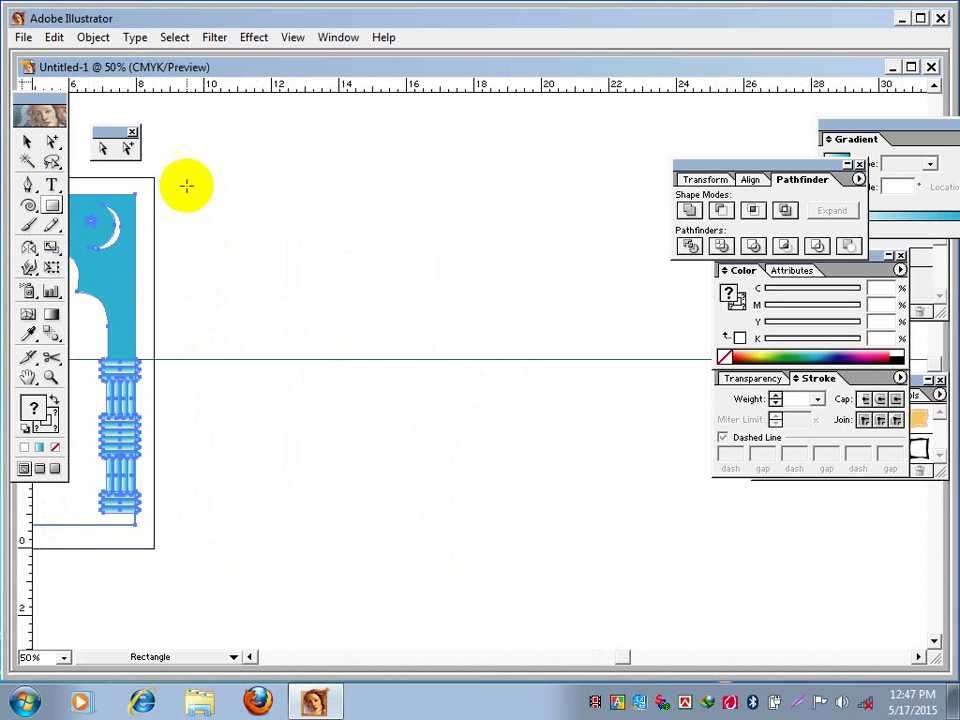
mouse_move(187, 183)
left_mouse_down()
mouse_move(249, 328)
mouse_move(474, 547)
left_mouse_up()
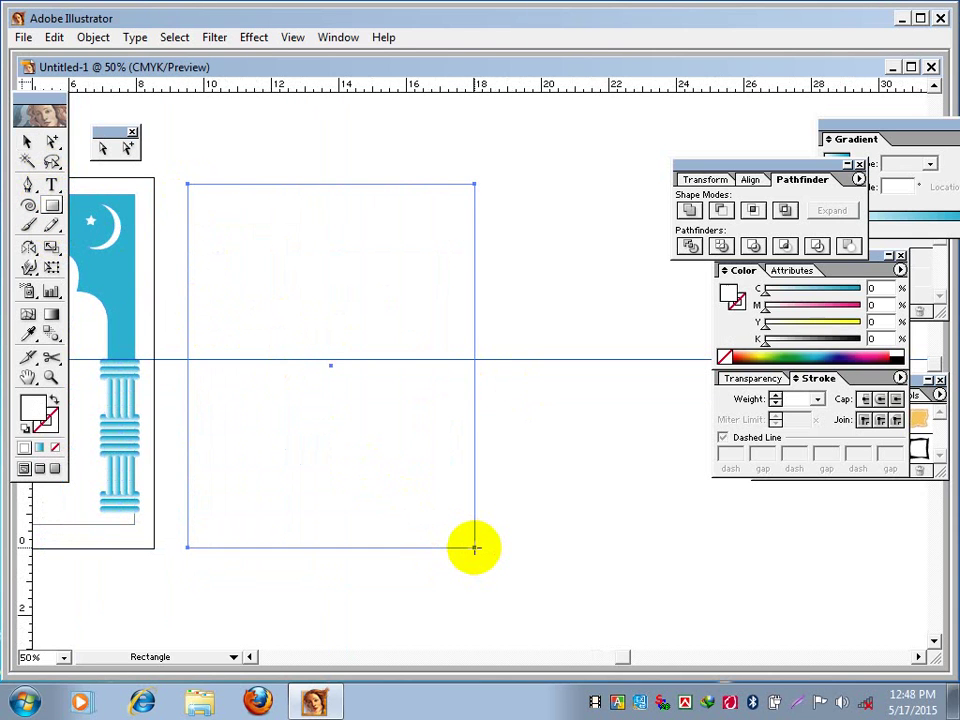
left_click(24, 430)
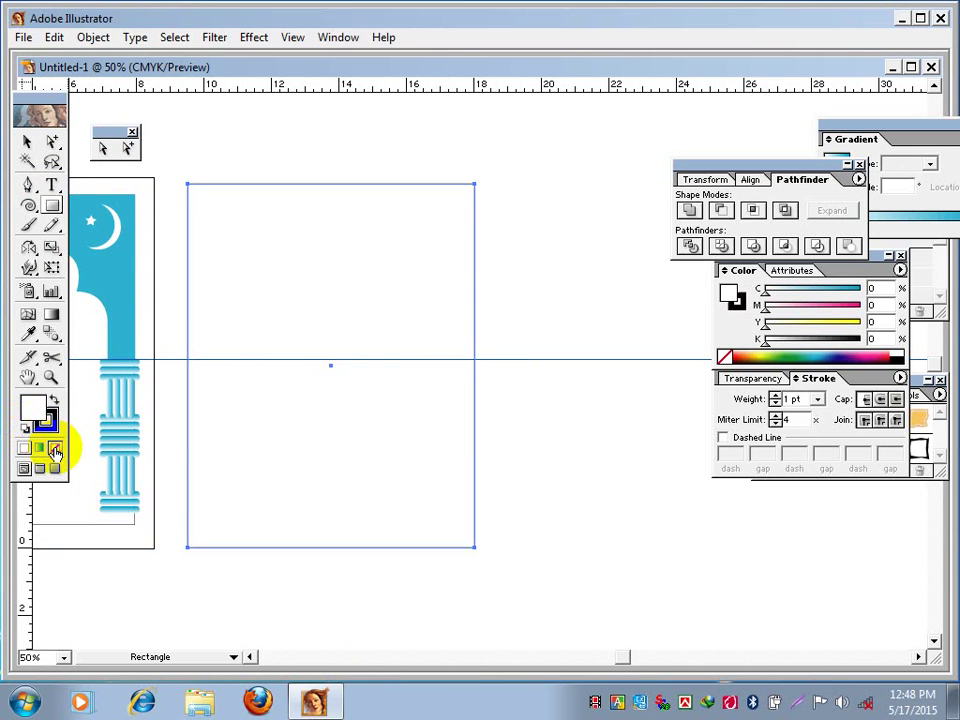
left_click(55, 452)
left_click(27, 142)
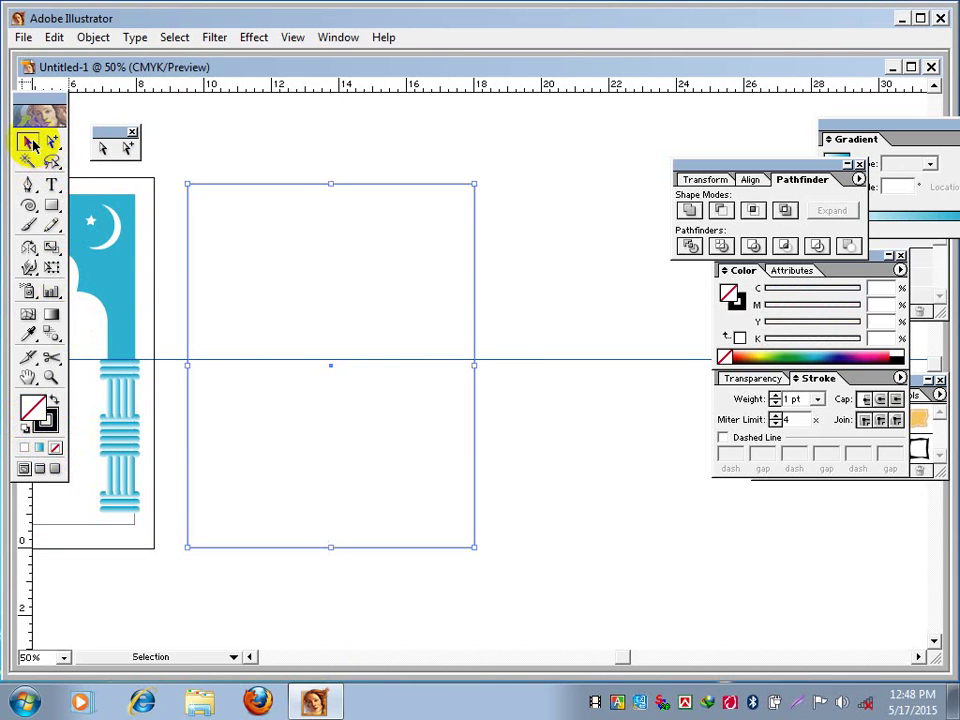
left_click(316, 147)
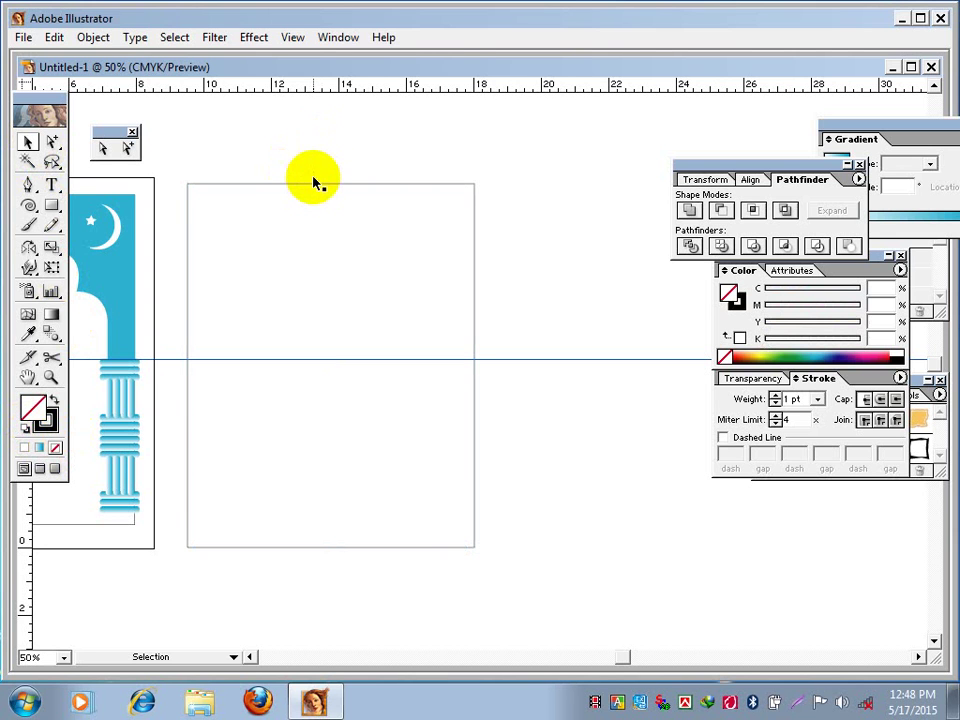
Nudge the new rectangle upward until its centre sits on the horizontal guide
left_click(313, 189)
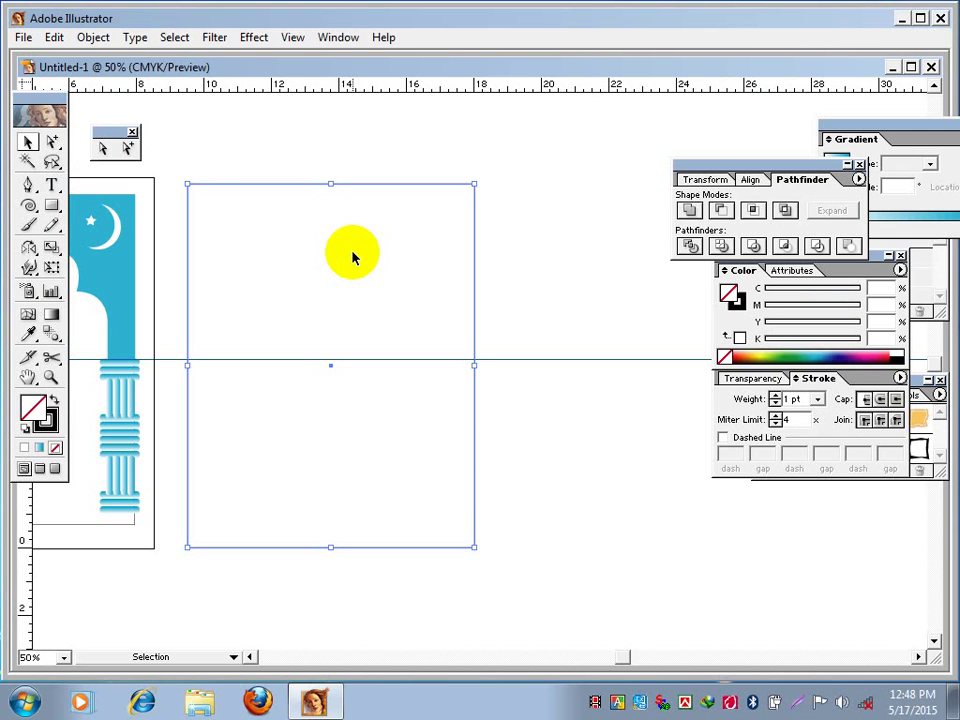
left_click(28, 186)
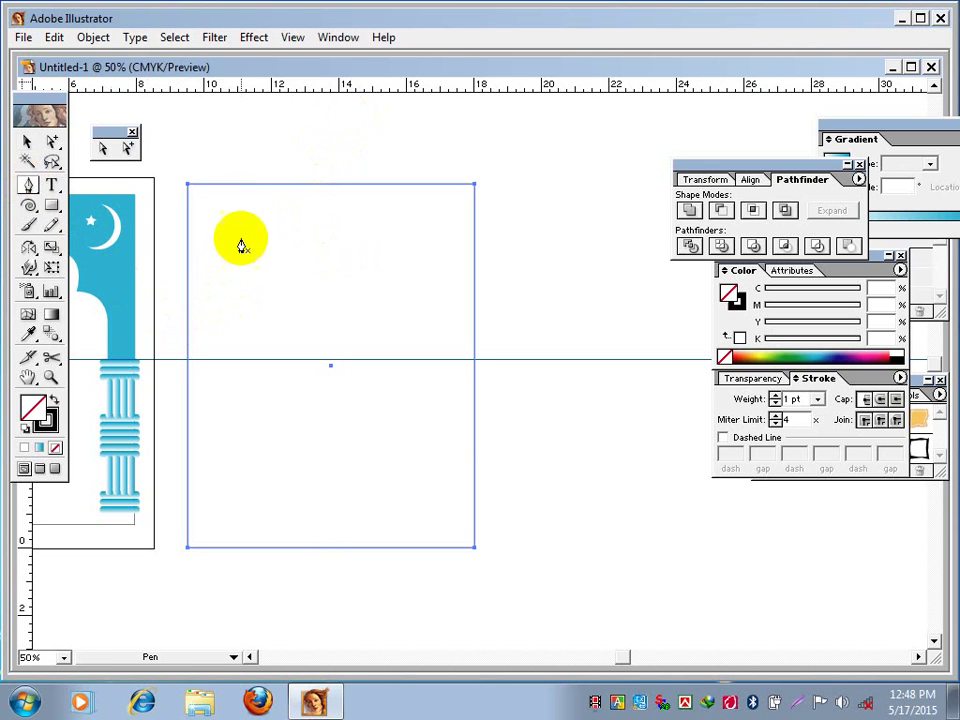
left_click(27, 145)
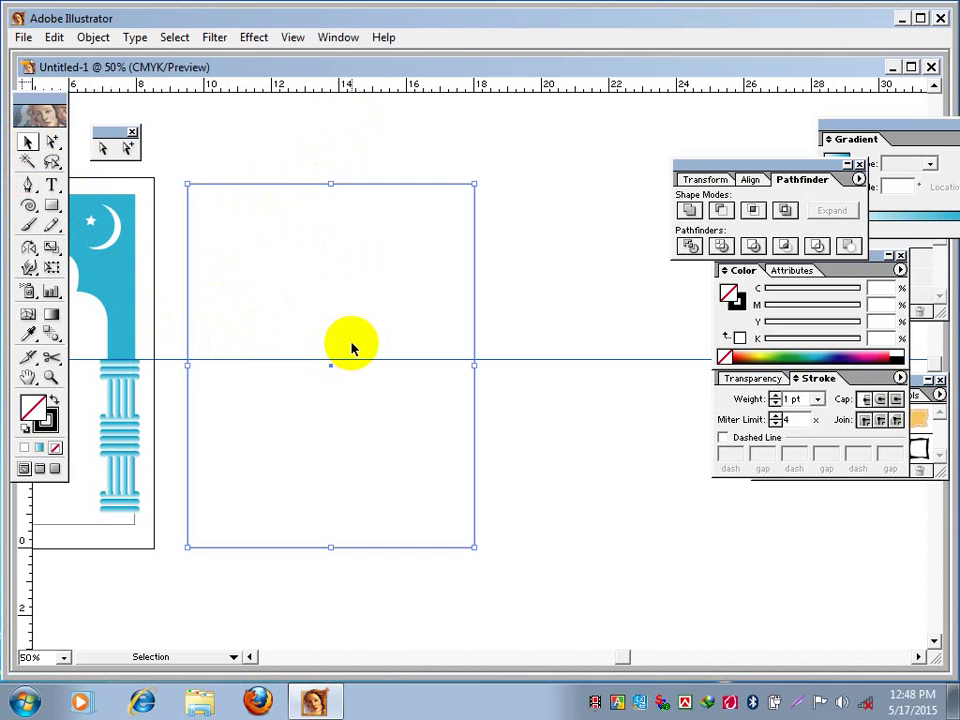
key("Up")
key("Up")
key("Up")
key("Up")
key("Up")
key("Up")
key("Up")
key("Up")
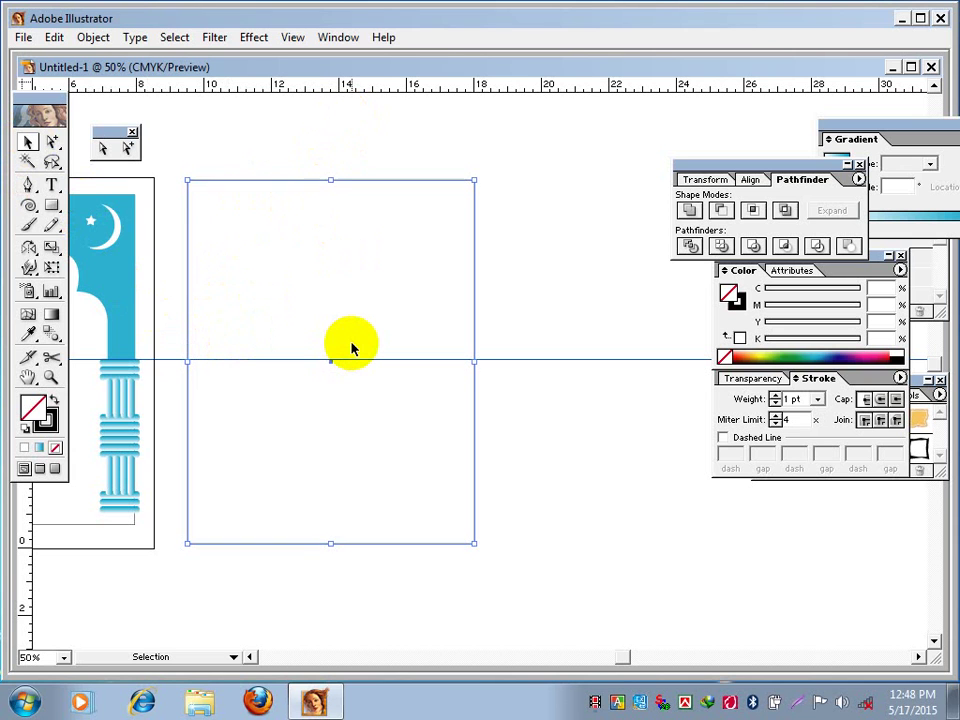
key("Up")
key("Up")
key("Up")
key("Up")
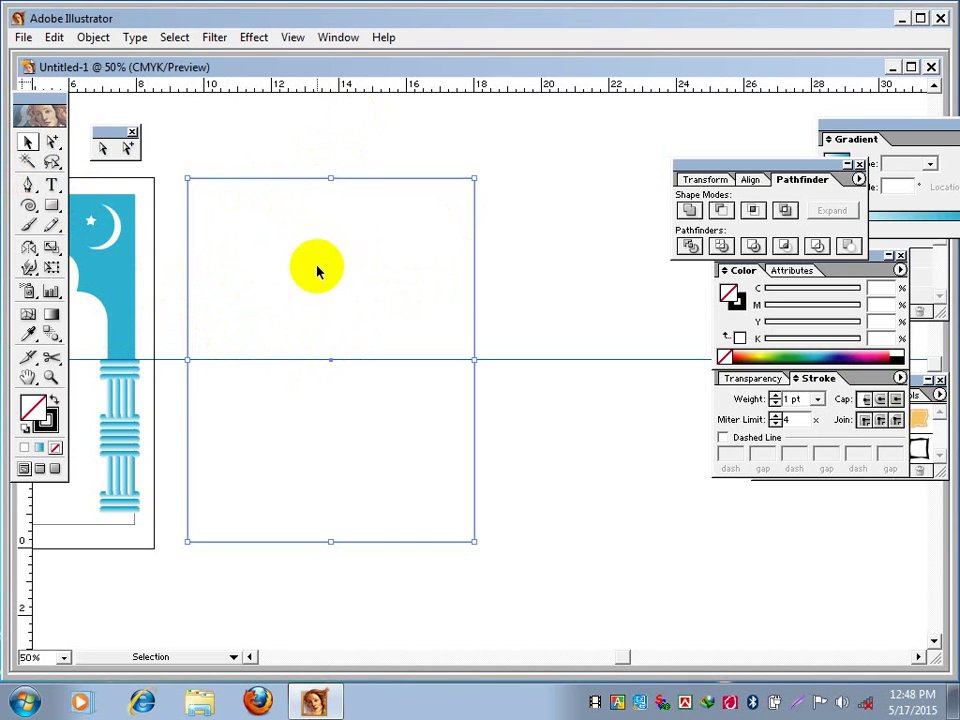
left_click(313, 147)
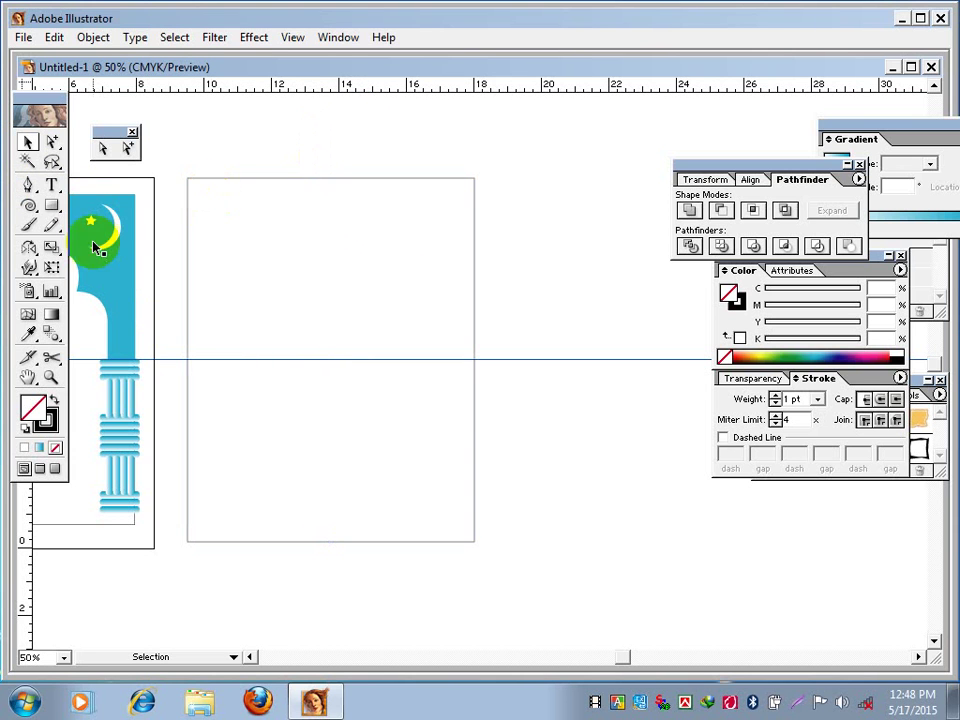
left_click(28, 186)
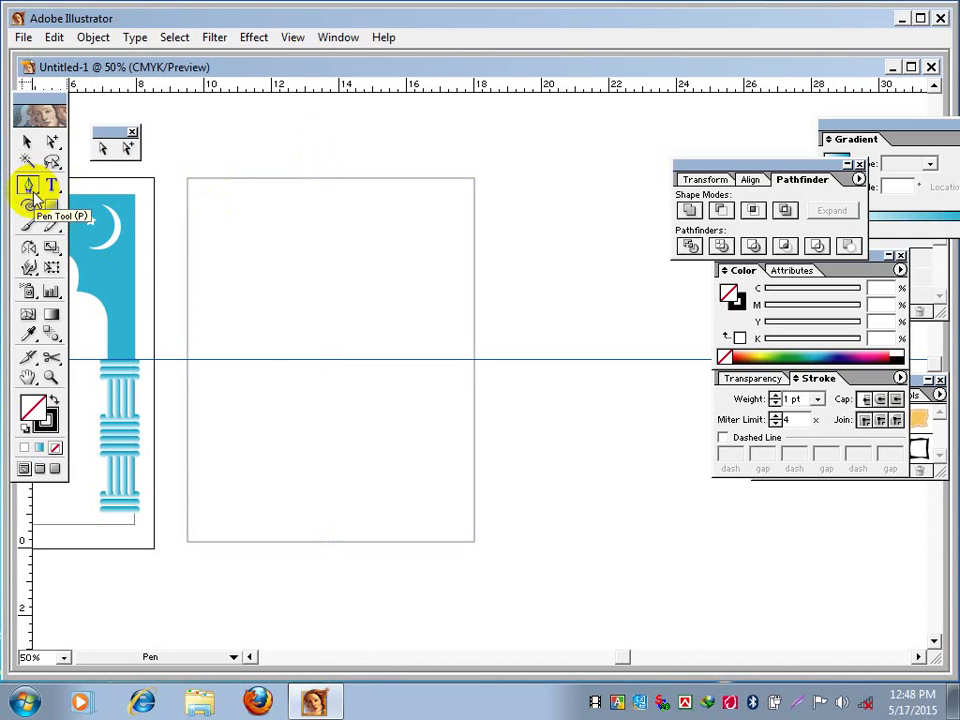
left_click(225, 360, "ctrl")
left_click_drag(452, 377, 377, 336)
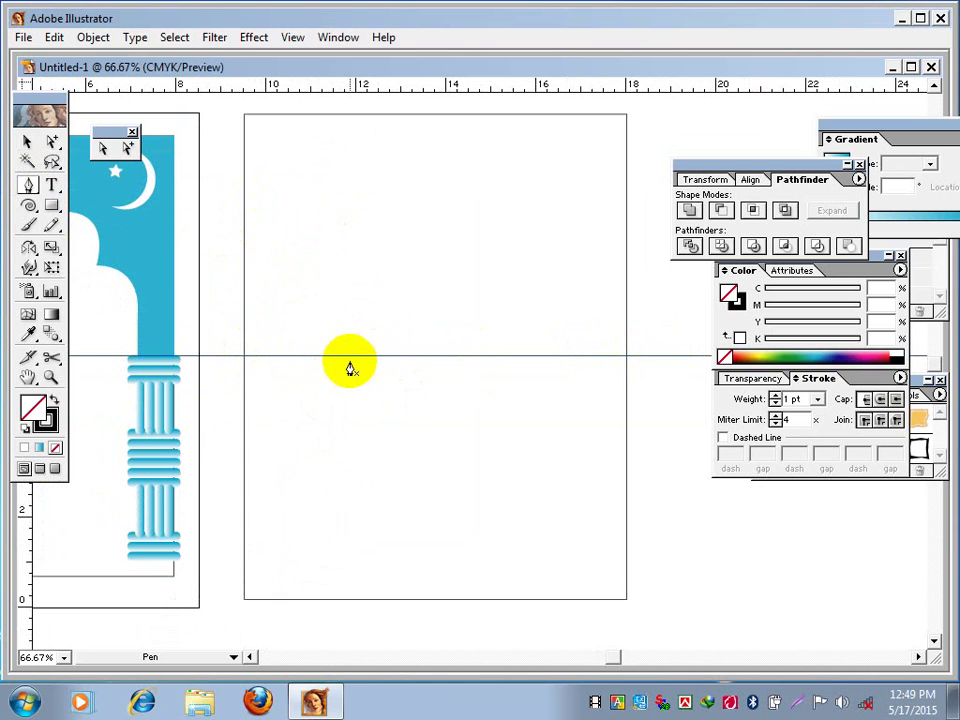
left_click(245, 358)
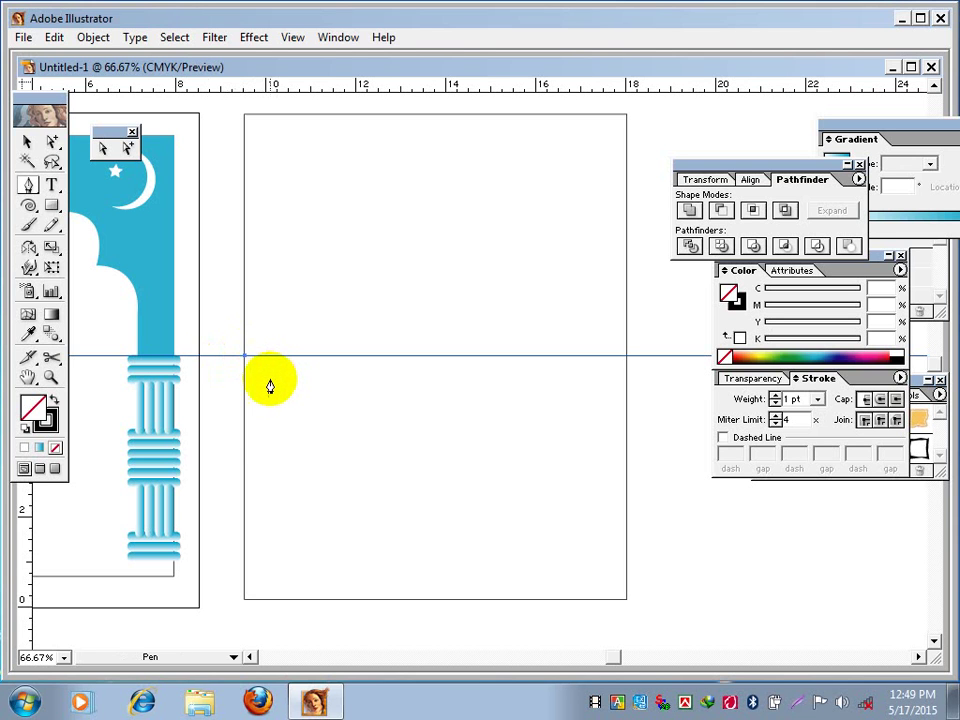
left_click(27, 143)
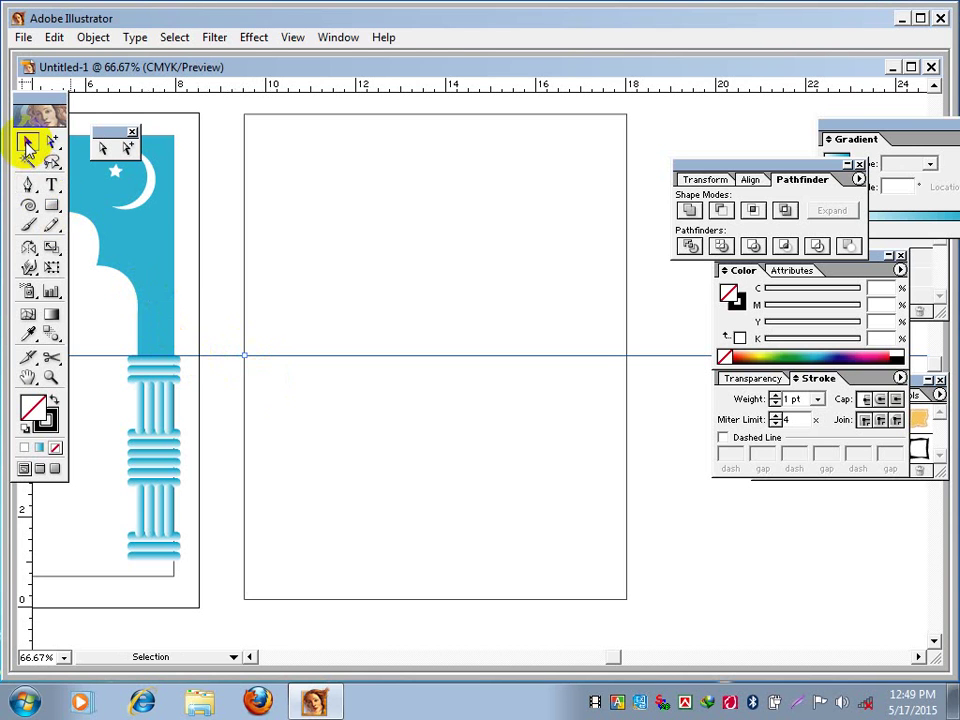
Add a vertical guide at about 13.7 inches through the rectangle's middle and nudge the rectangle until it is centred on it
left_click(341, 117)
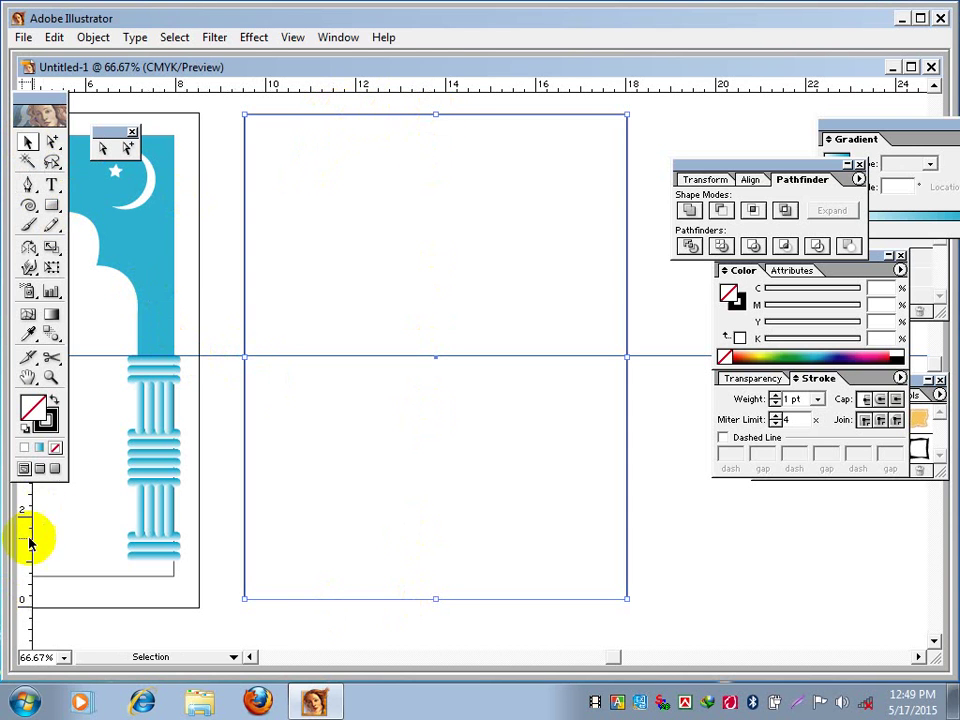
left_click_drag(26, 536, 435, 517)
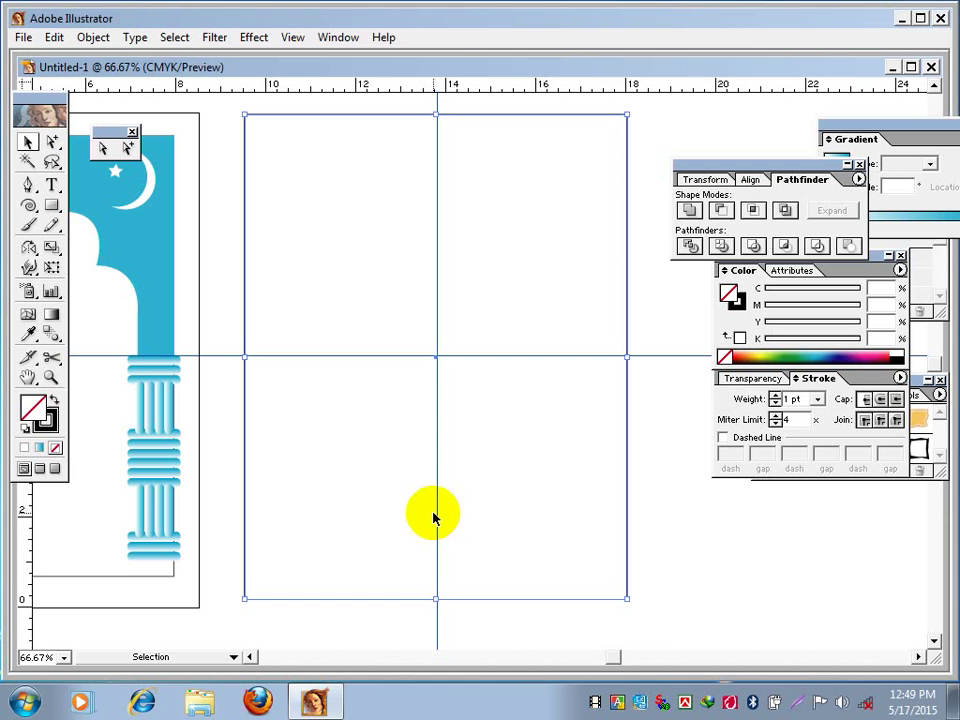
key("Right")
key("Right")
key("Right")
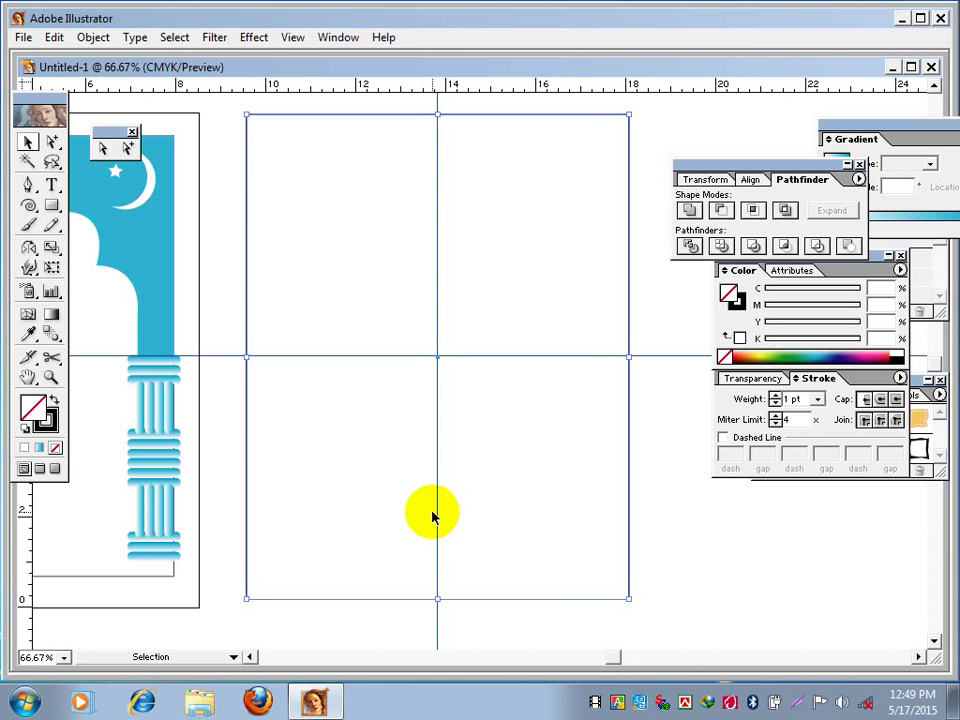
left_click(226, 337)
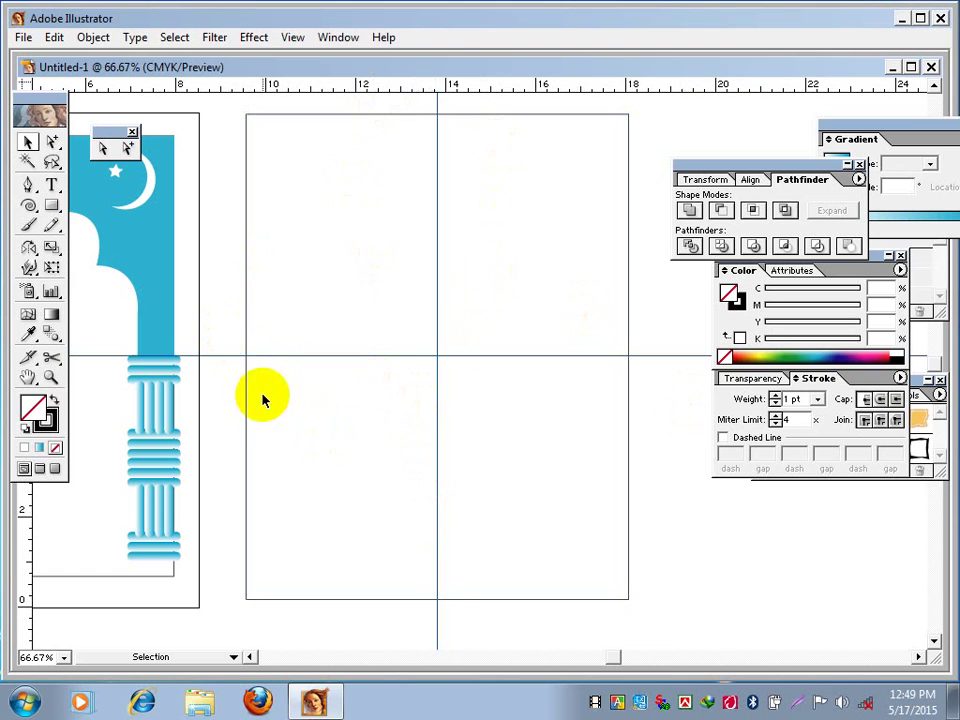
left_click(236, 345)
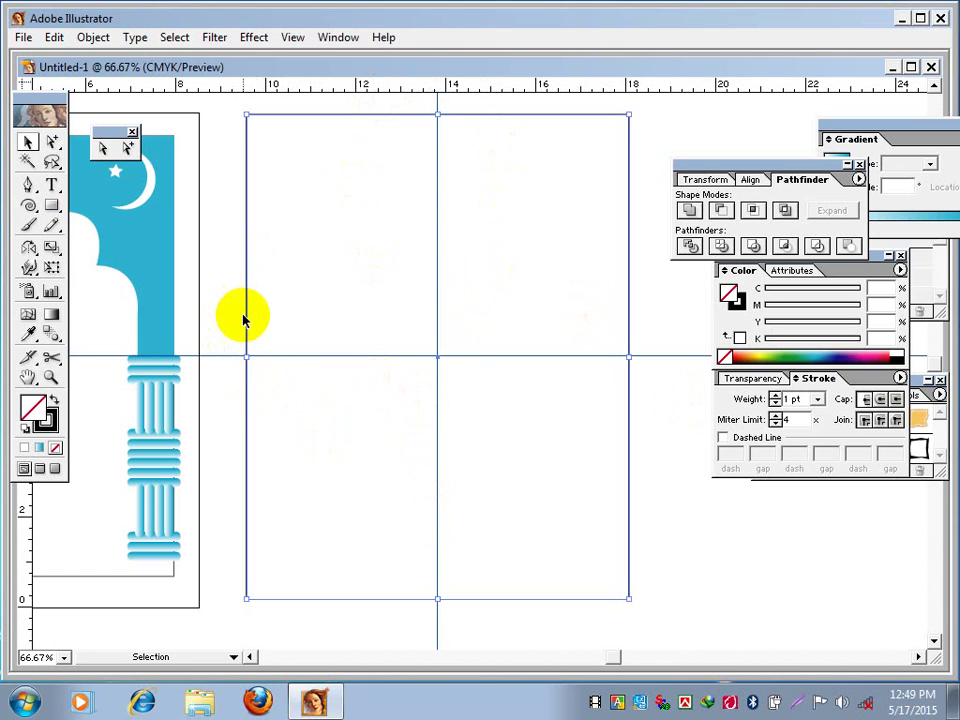
left_click(238, 282)
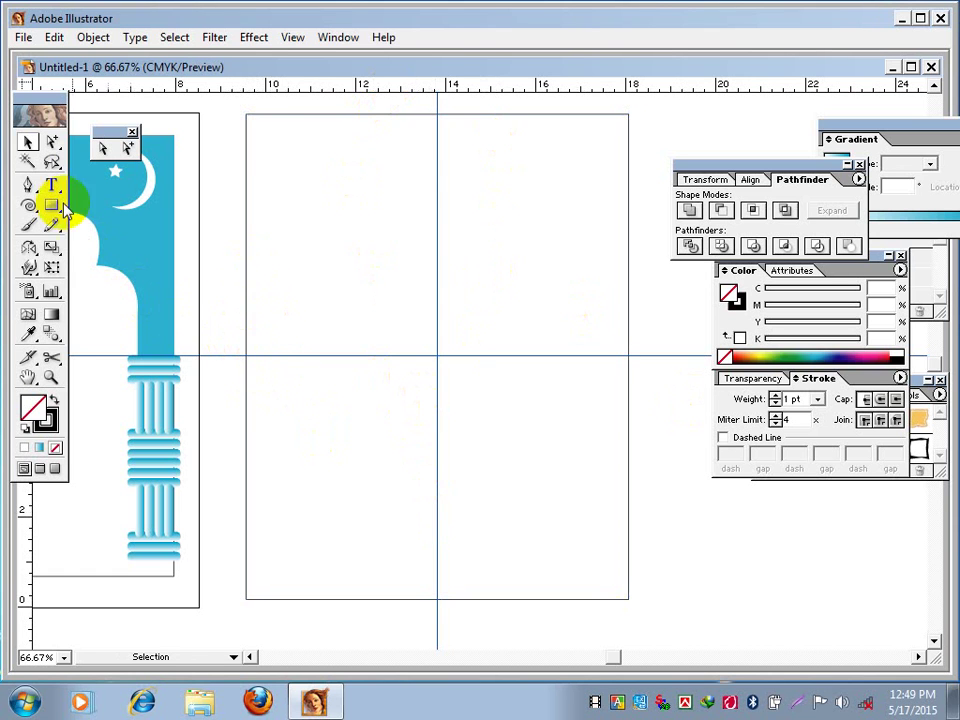
With the Pen tool, draw an arch path from the rectangle's left edge: about 0.9 inches across, 1.2 inches up, and a rounded lobe ending in a corner
left_click(28, 186)
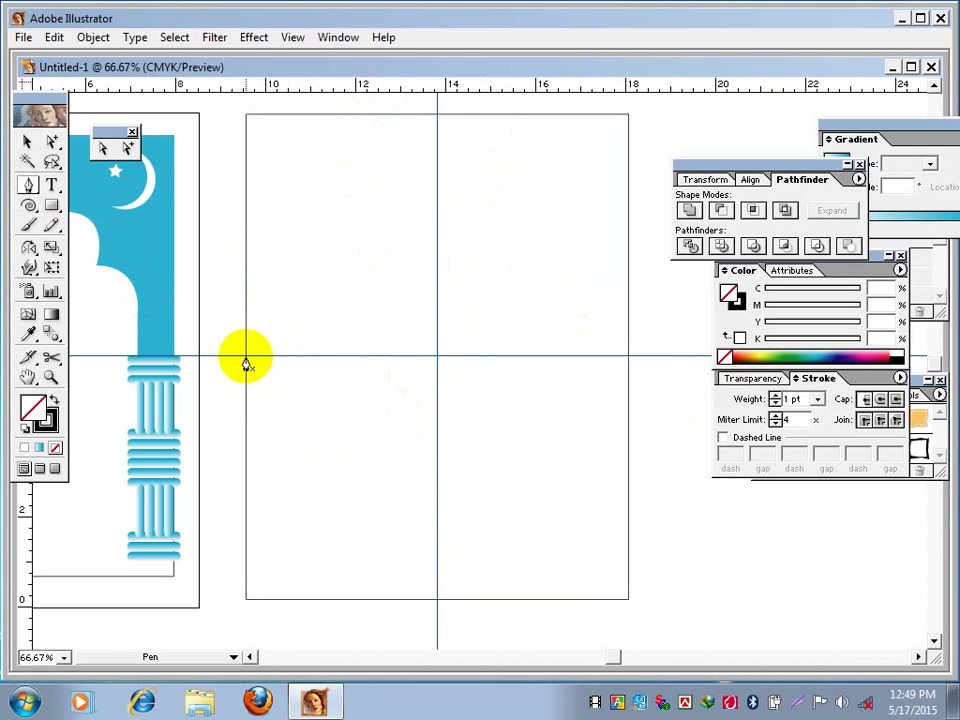
left_click(246, 356)
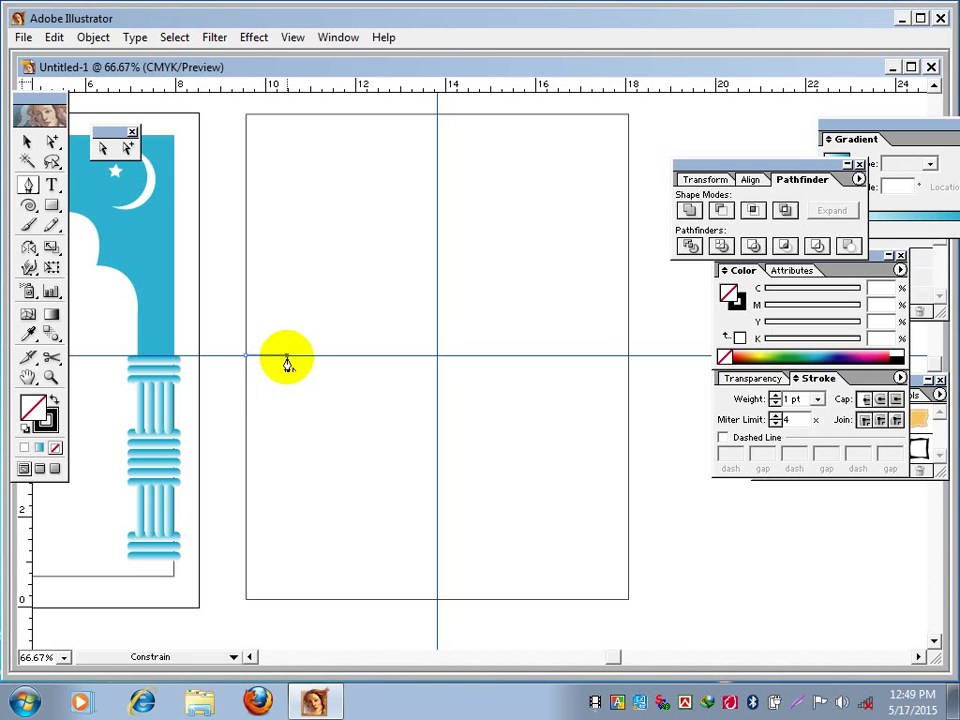
left_click(285, 358, "shift")
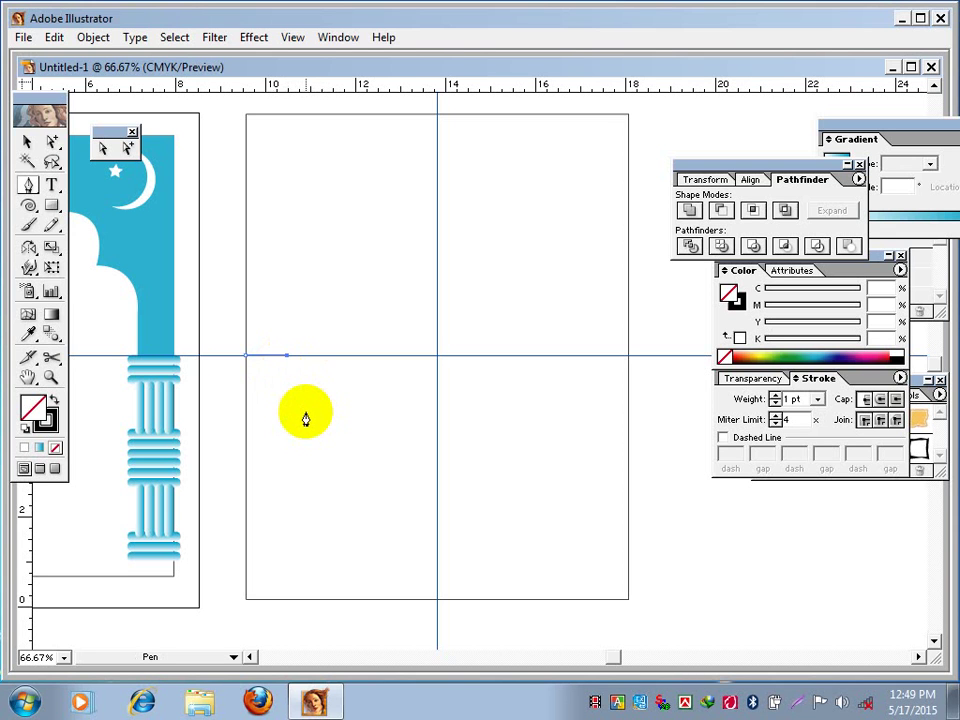
left_click(287, 308, "shift")
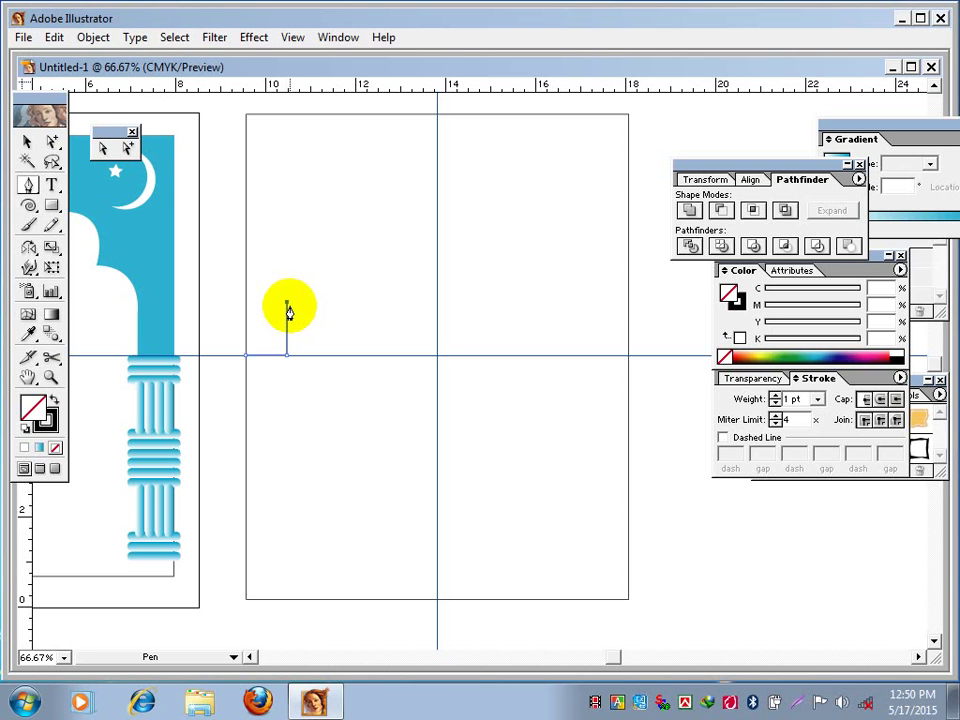
left_click(342, 254)
left_click_drag(342, 254, 402, 252)
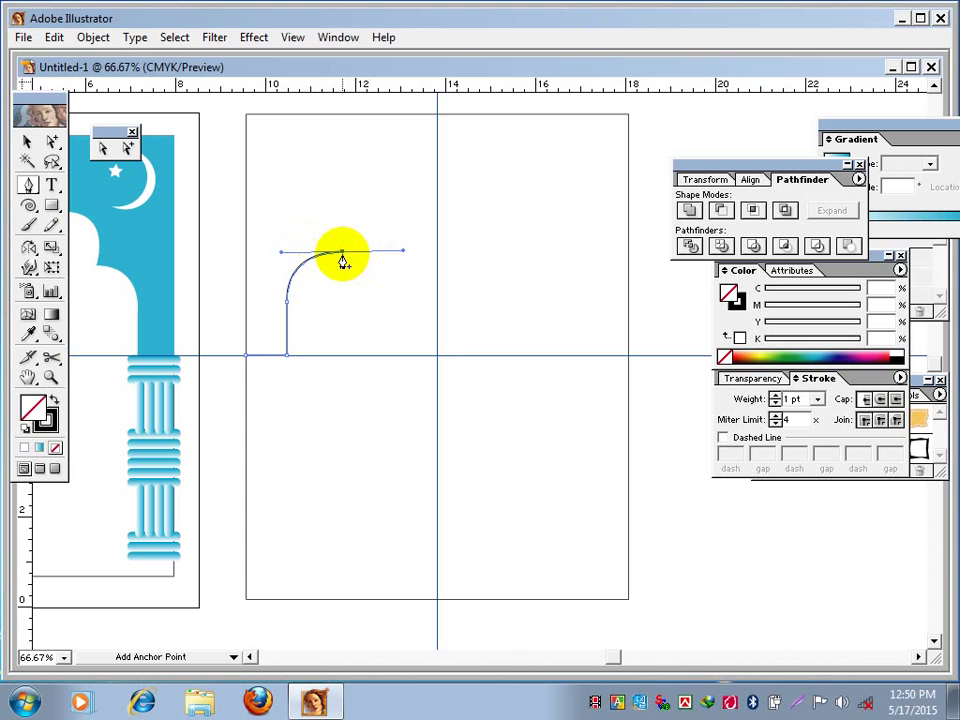
left_click(342, 252)
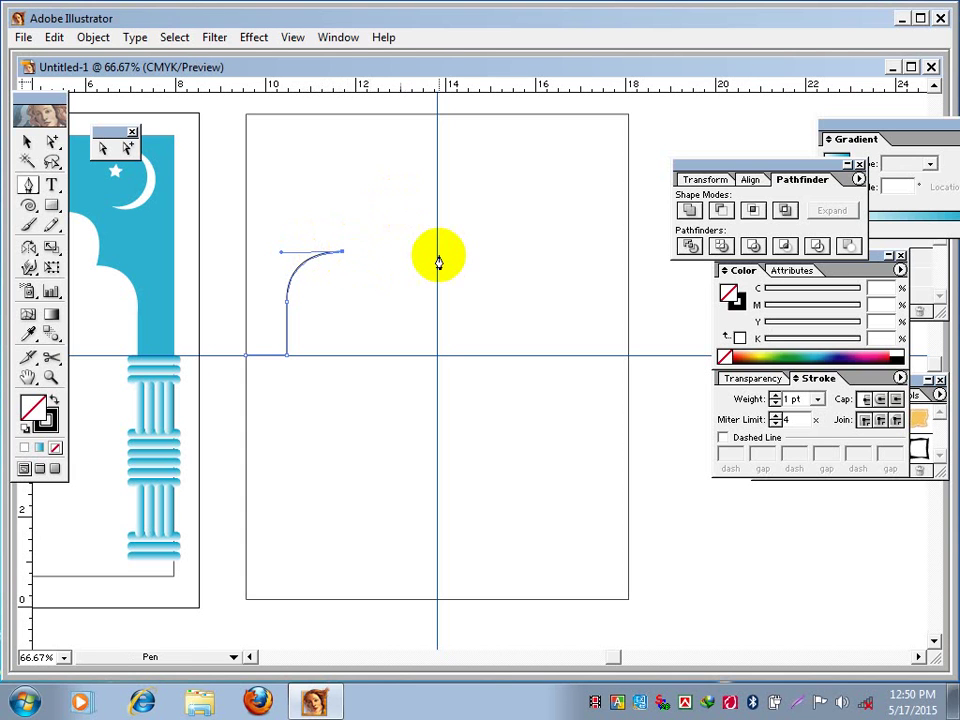
Extend the arch path with a second rounded lobe and a concave curve rising to a pointed tip on the vertical guide
left_click(381, 190)
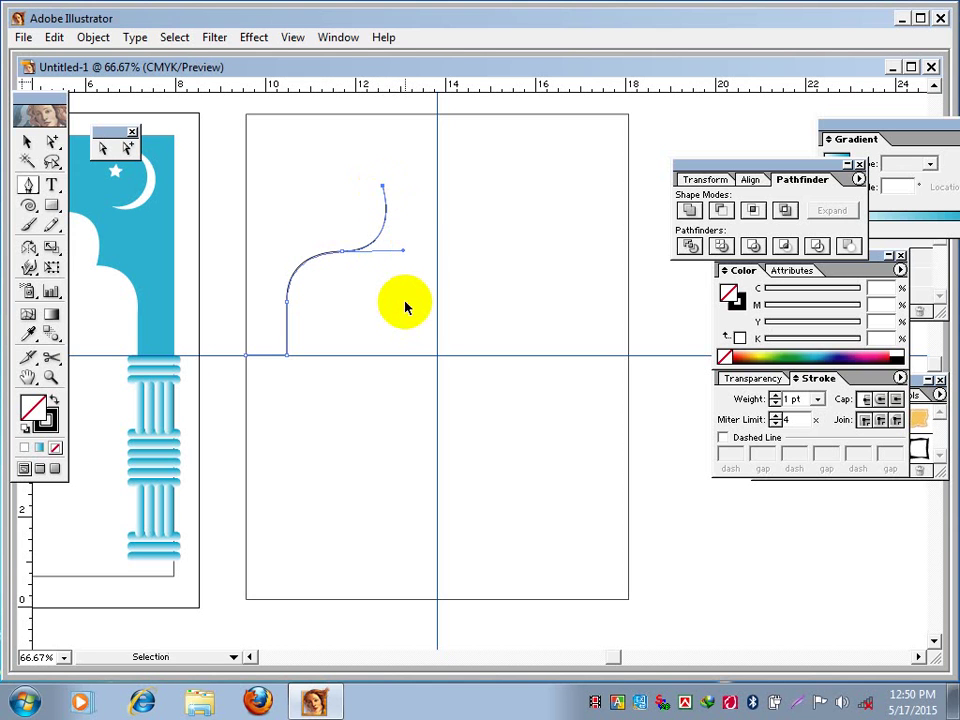
key("ctrl+z")
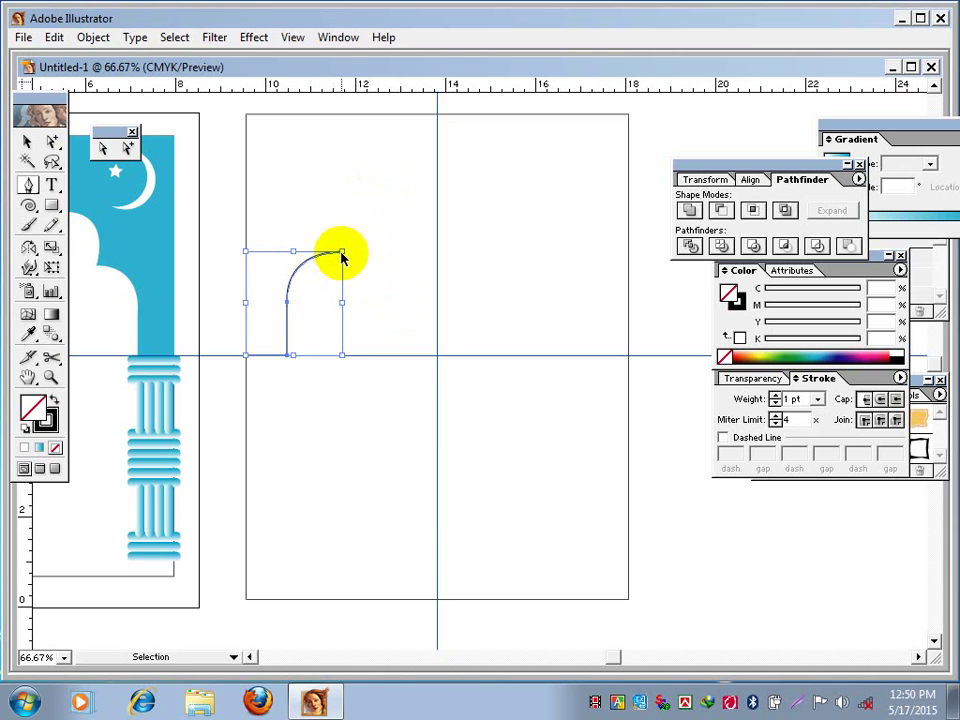
left_click(341, 252)
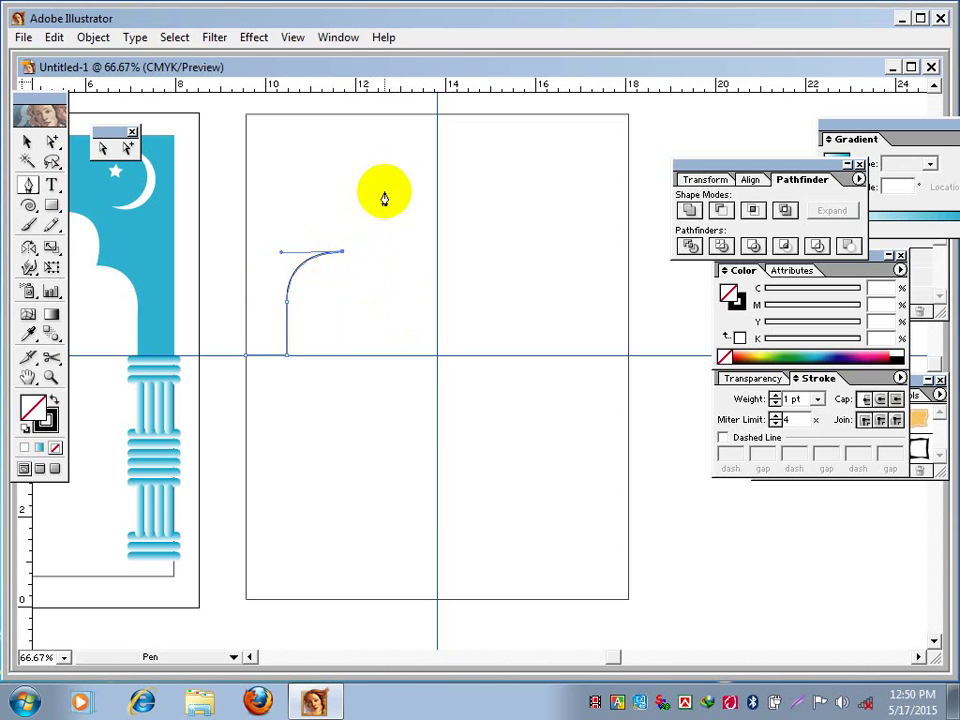
left_click_drag(383, 191, 436, 191)
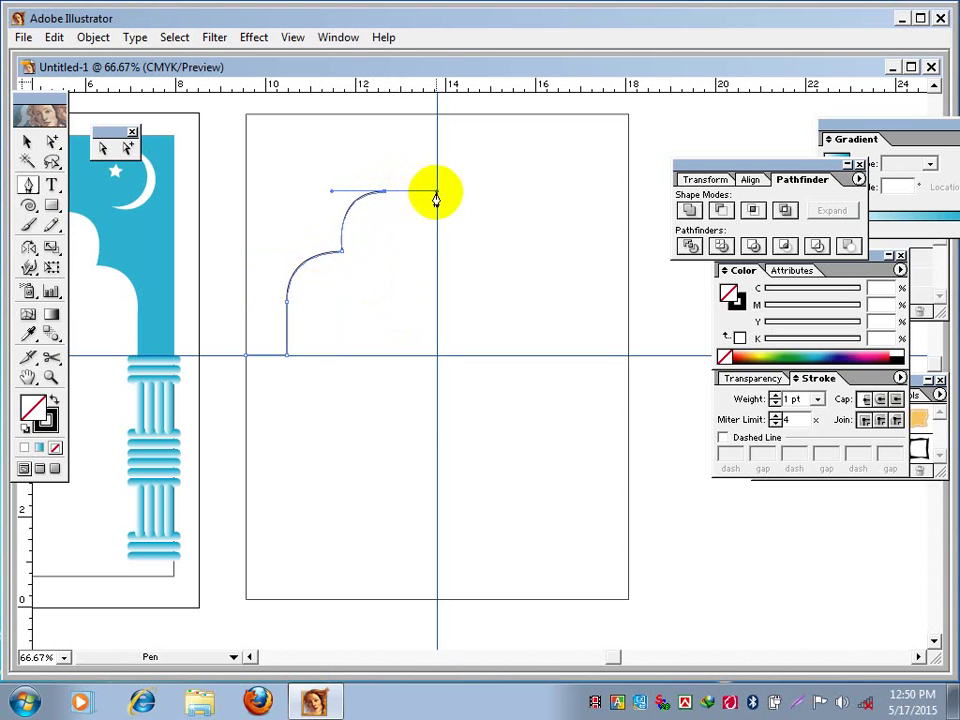
left_click(384, 192)
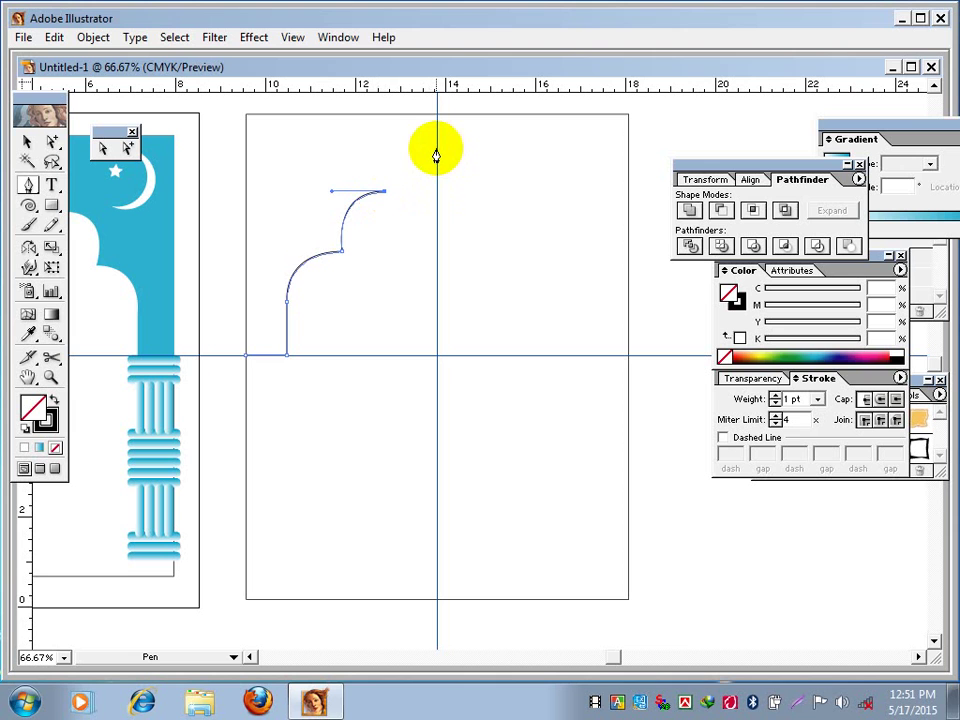
left_click_drag(435, 148, 437, 111)
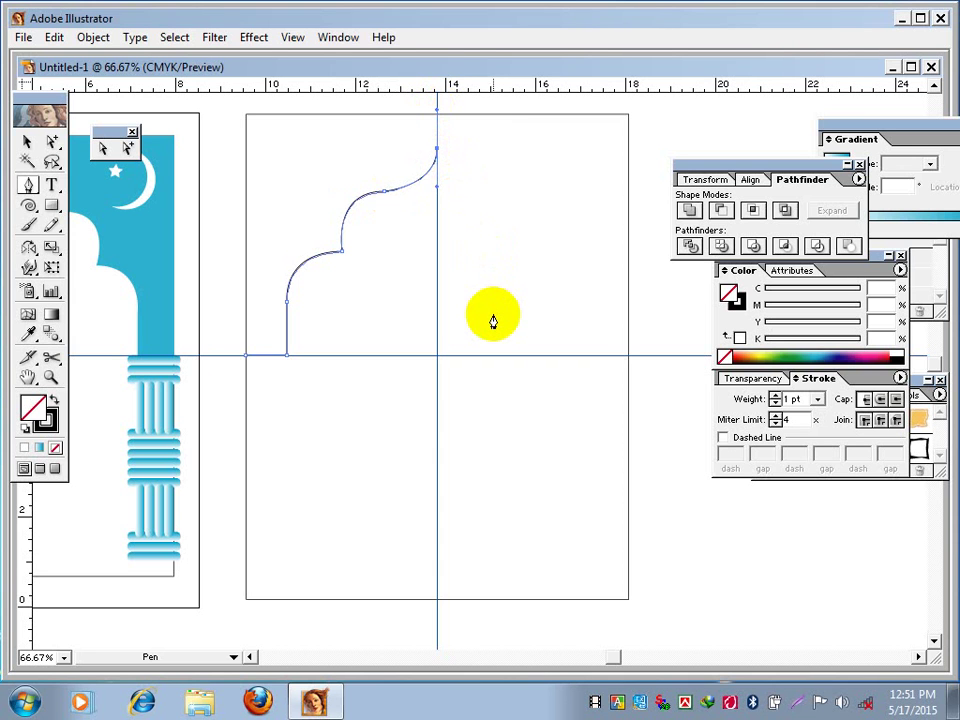
Reflect a copy of the half-arch path across the vertical guide to form the arch's right half
left_click(27, 145)
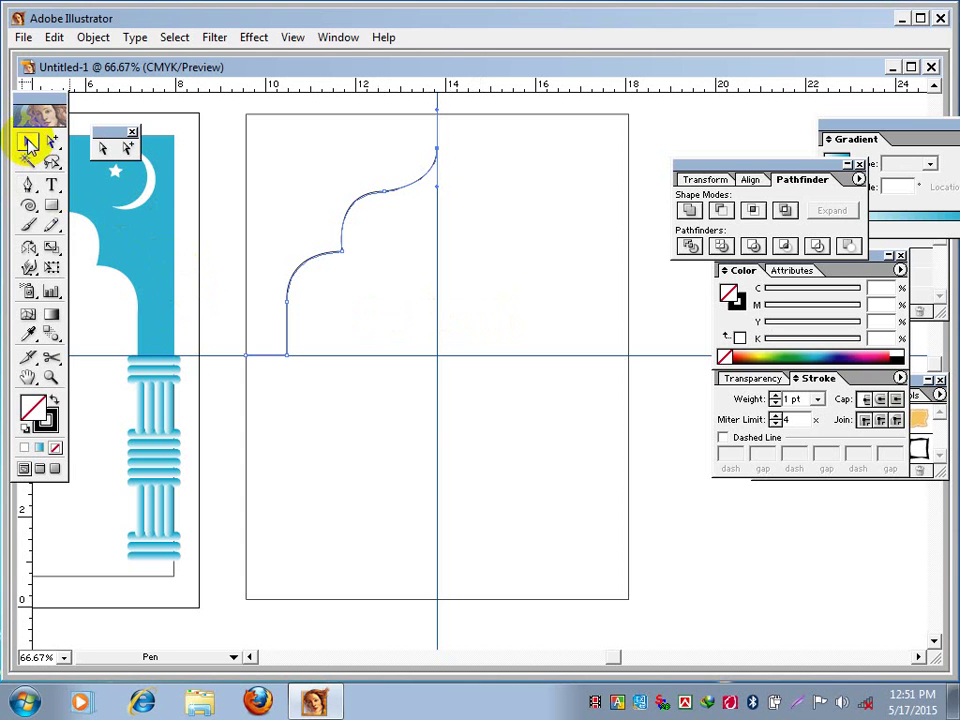
left_click(315, 262)
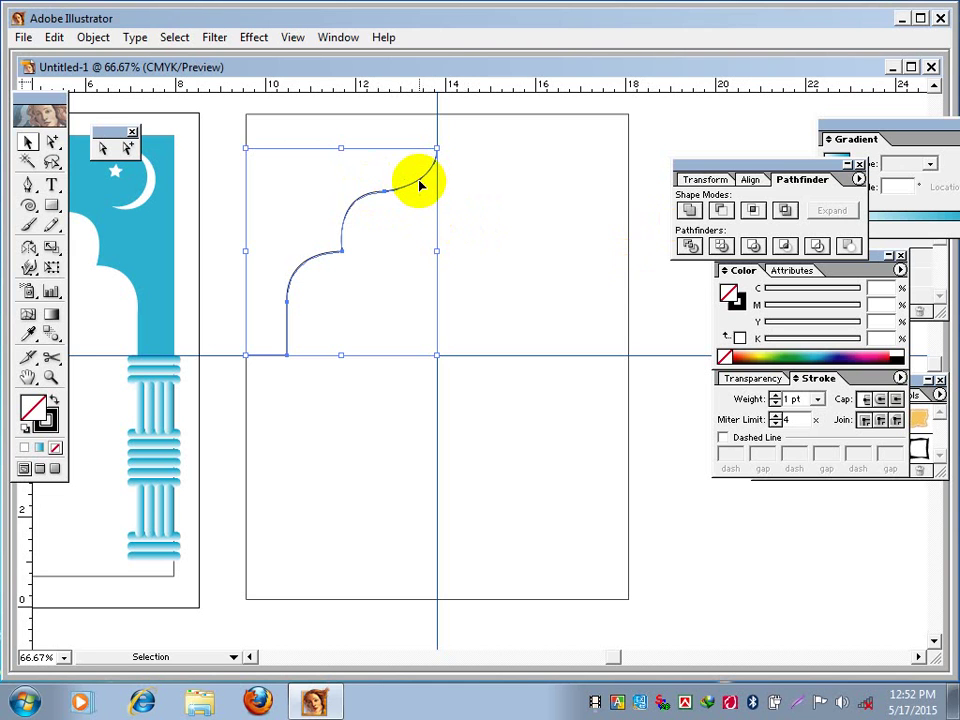
left_click(27, 247, "alt")
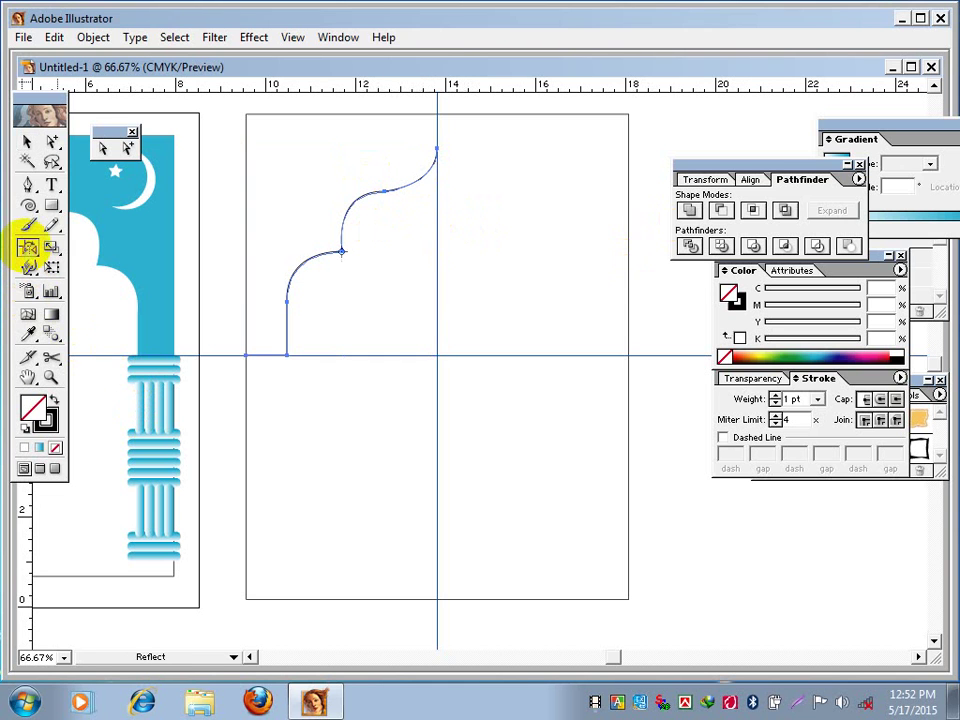
left_click(436, 150)
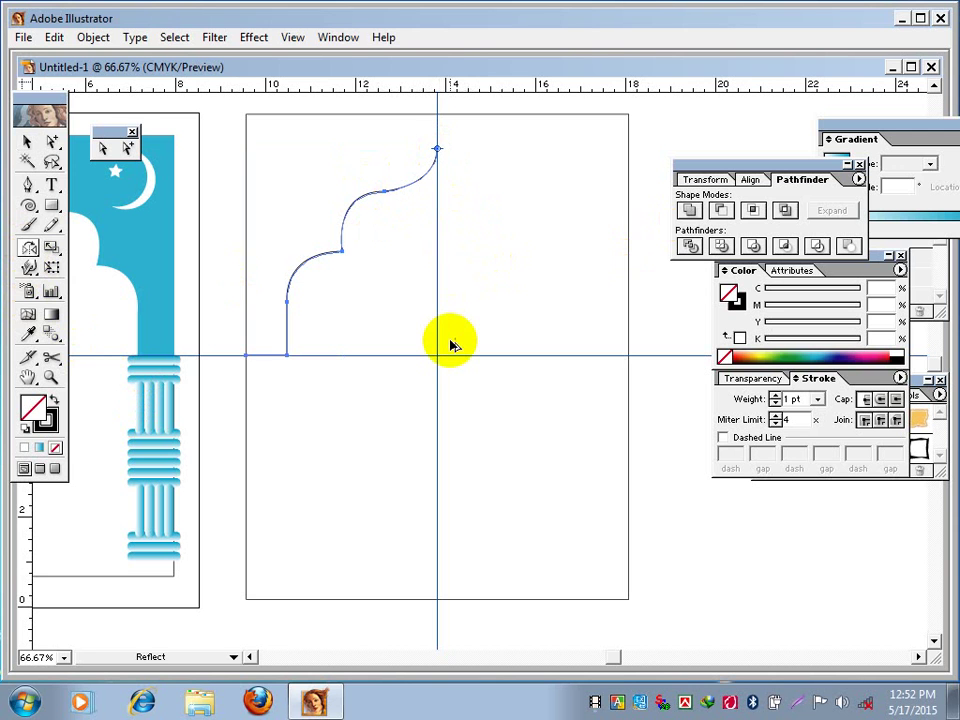
left_click_drag(437, 342, 437, 343)
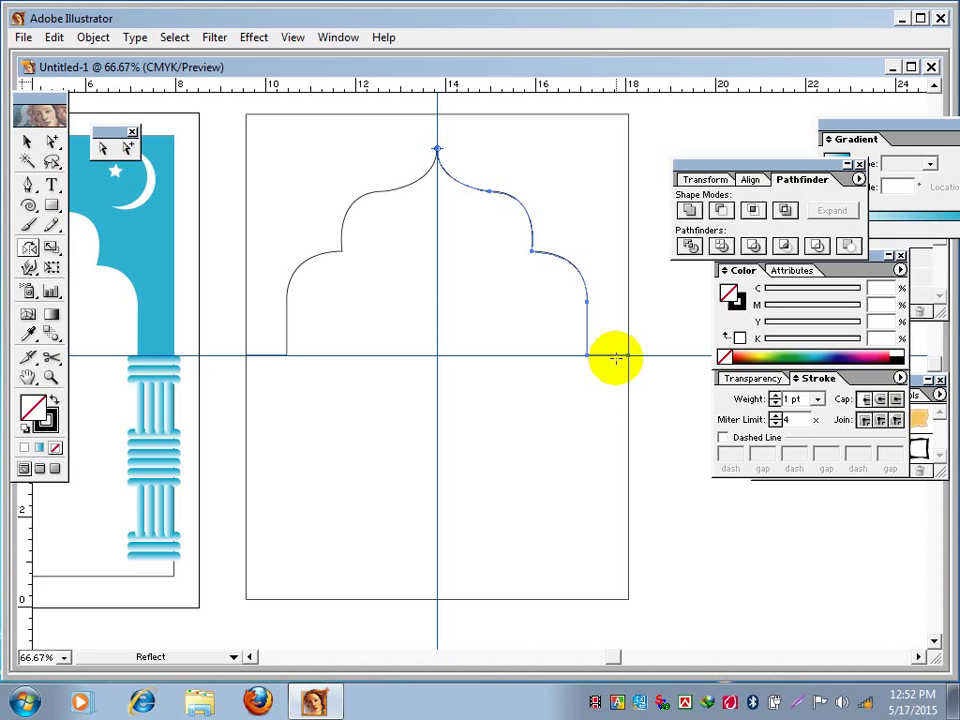
left_click(598, 704)
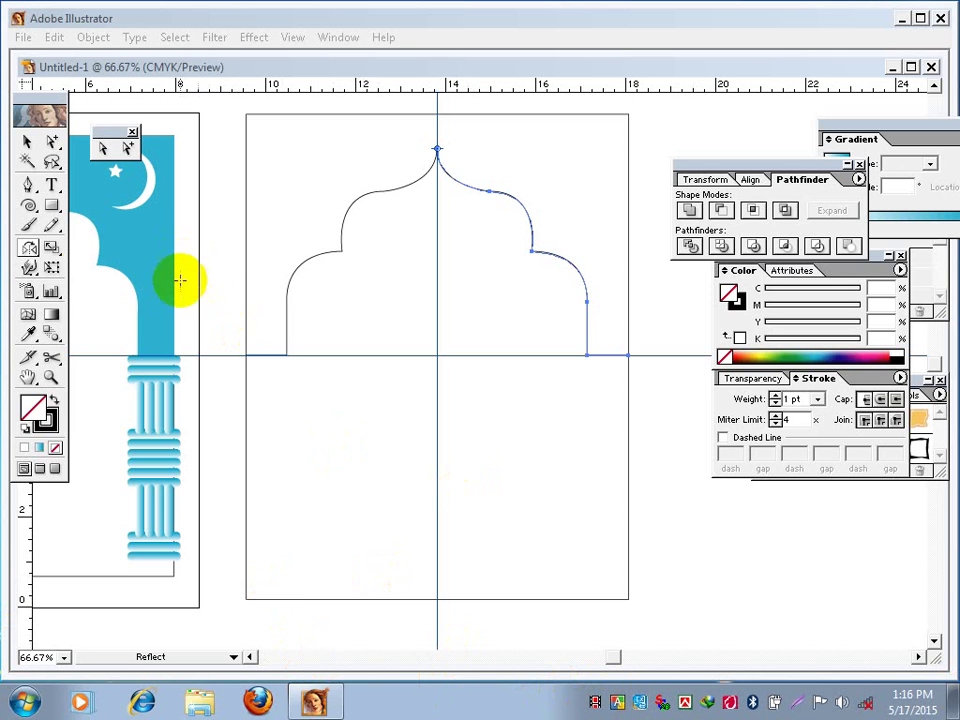
left_click(52, 144)
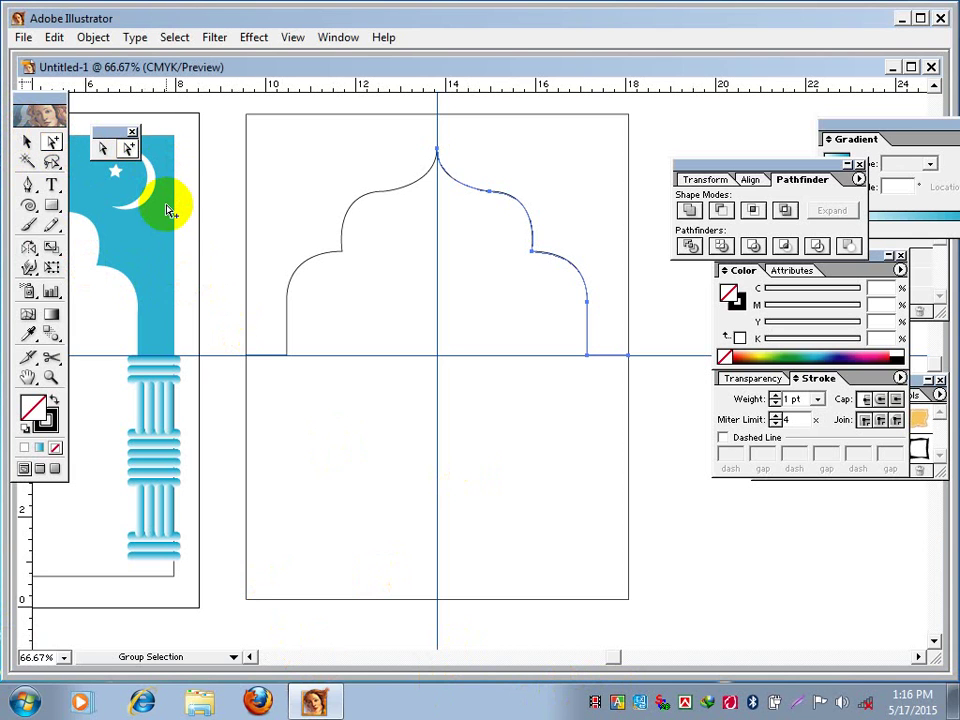
left_click_drag(118, 133, 110, 133)
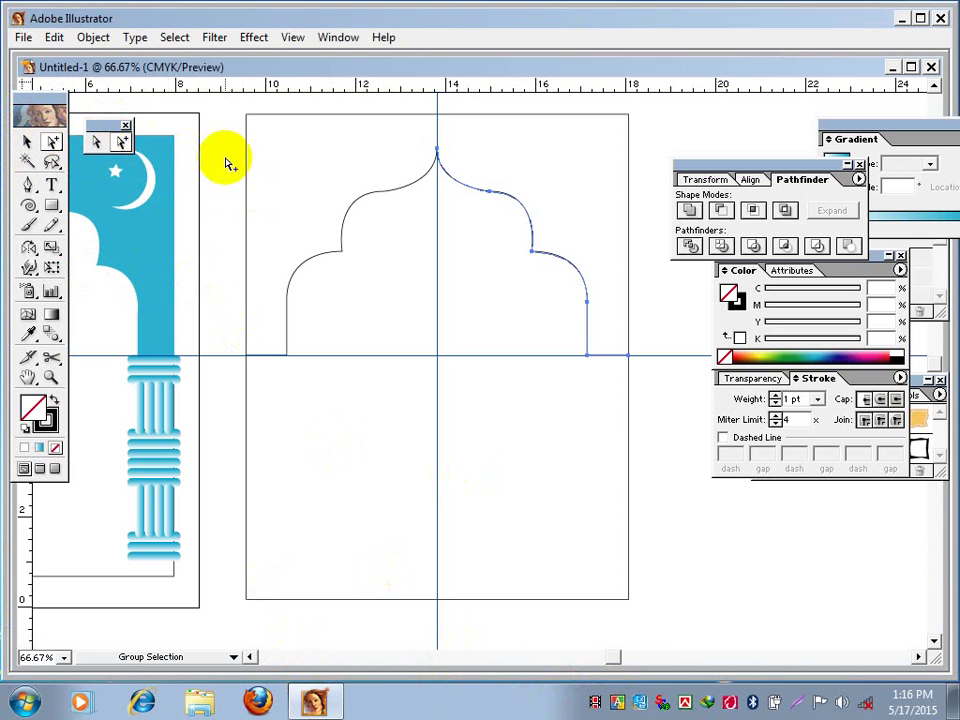
left_click(98, 143)
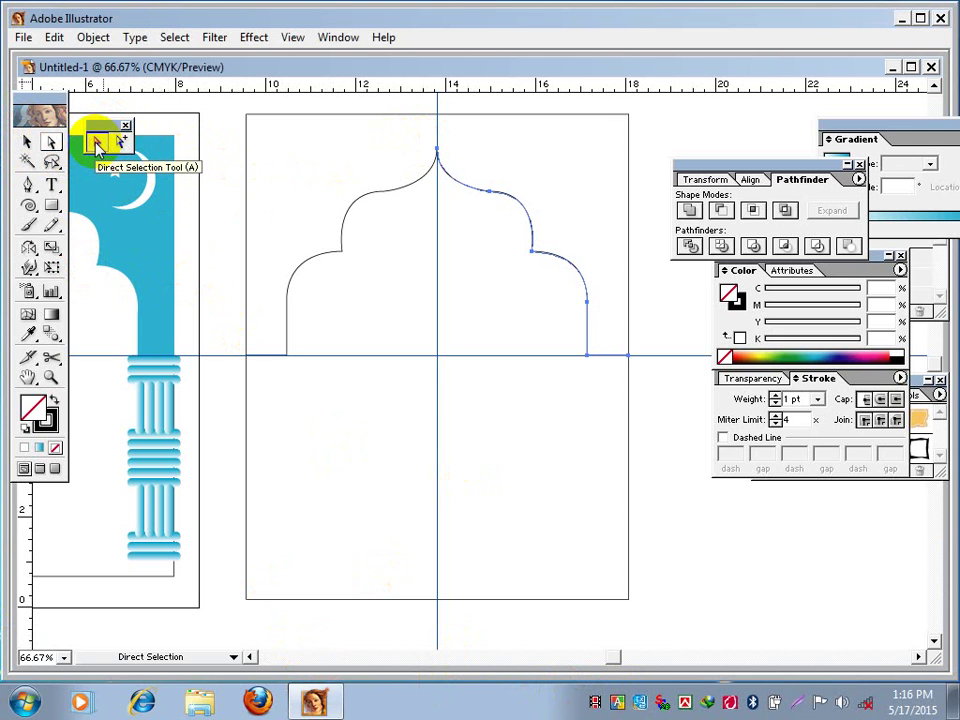
left_click(27, 143)
left_click(697, 140)
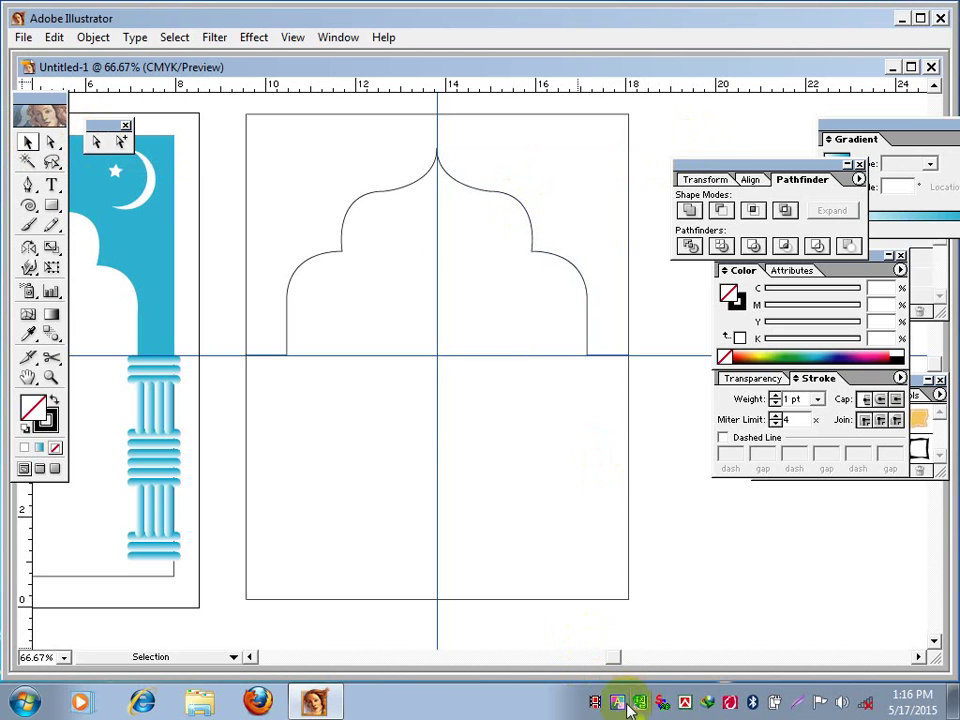